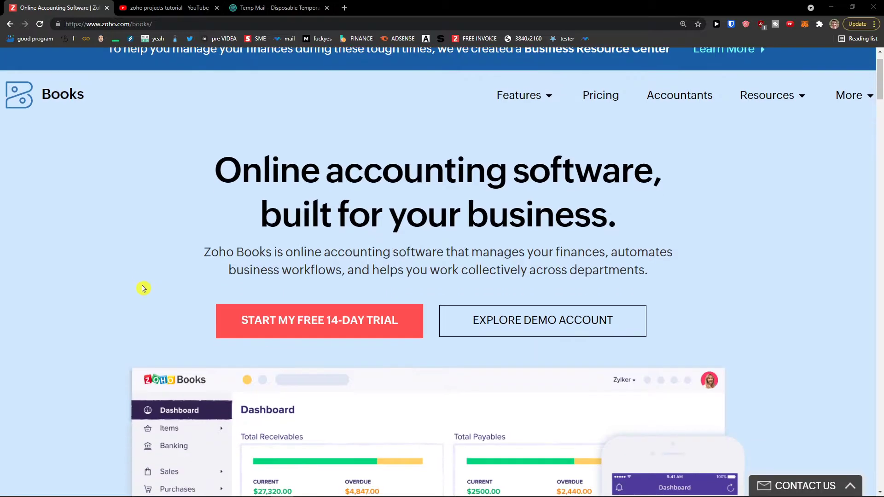
Start the free 14-day trial sign-up and zoom in on the sign-up form.
{"action": "left_click", "coordinate": [329, 331]}
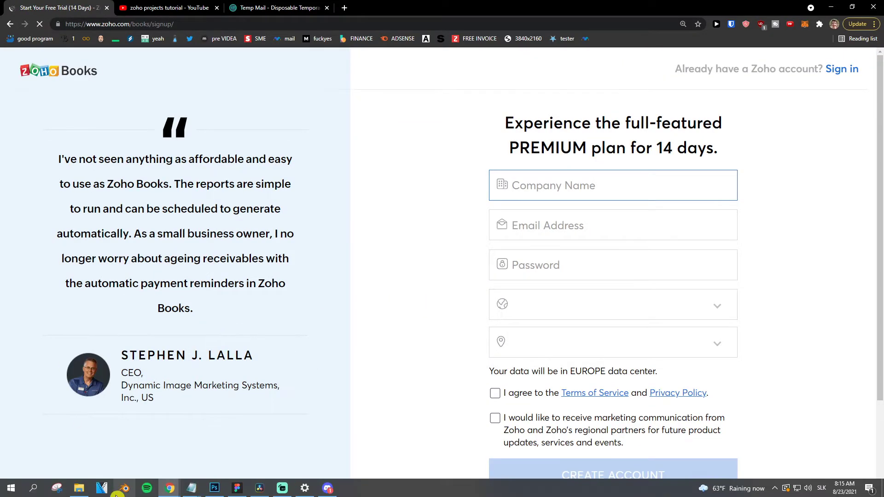
{"action": "mouse_move", "coordinate": [192, 487]}
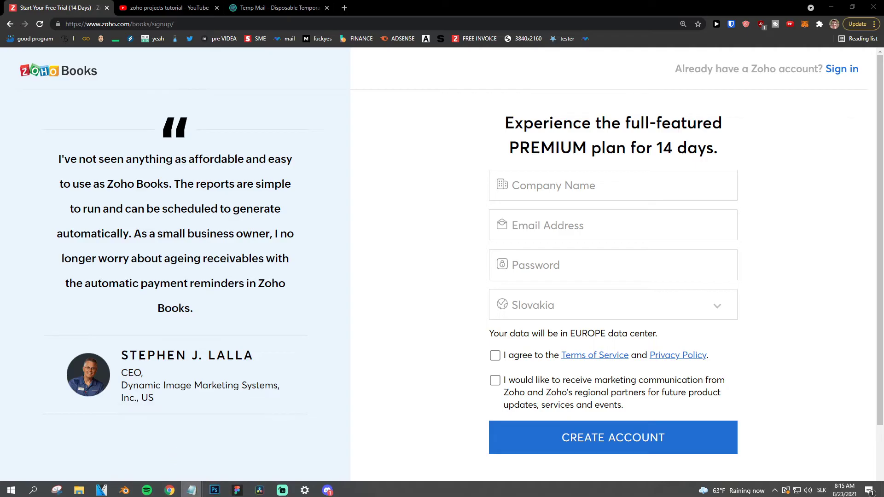
{"action": "key", "text": "ctrl+plus"}
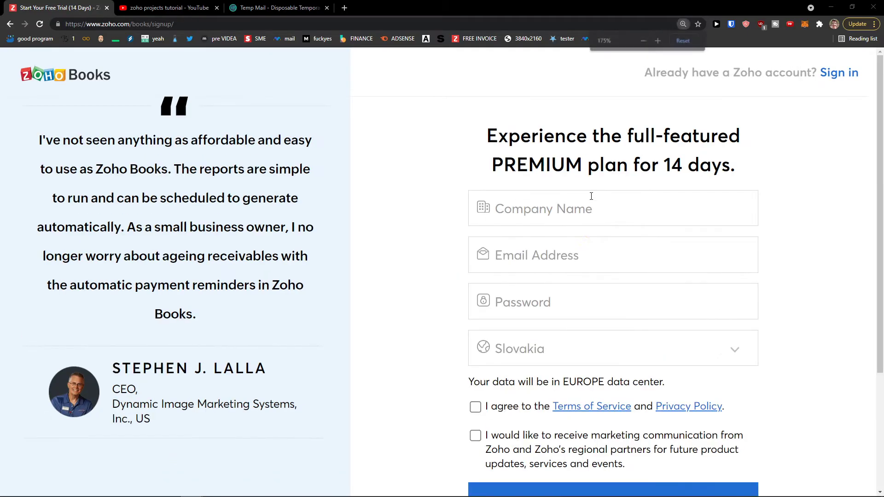
{"action": "left_click", "coordinate": [567, 214]}
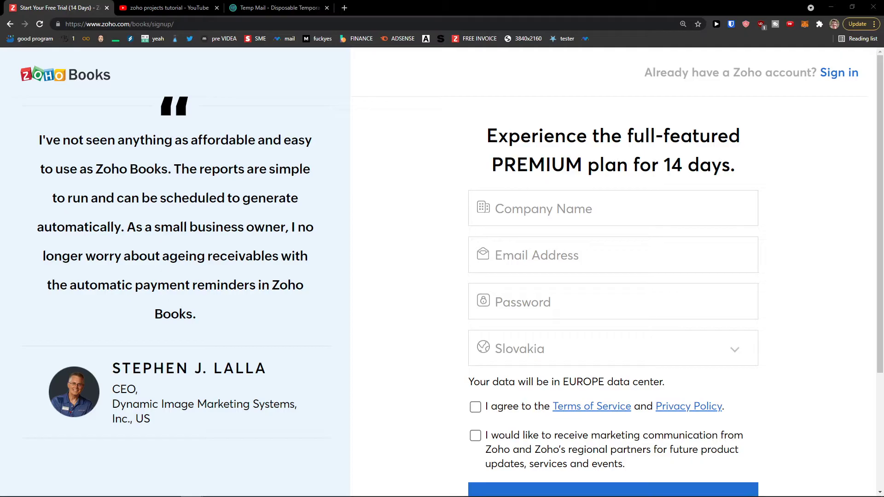
Enter company name Sun wei LLC and paste the temporary Temp Mail address as the e-mail.
{"action": "left_click", "coordinate": [481, 206]}
{"action": "type", "text": "Sun wei LLC"}
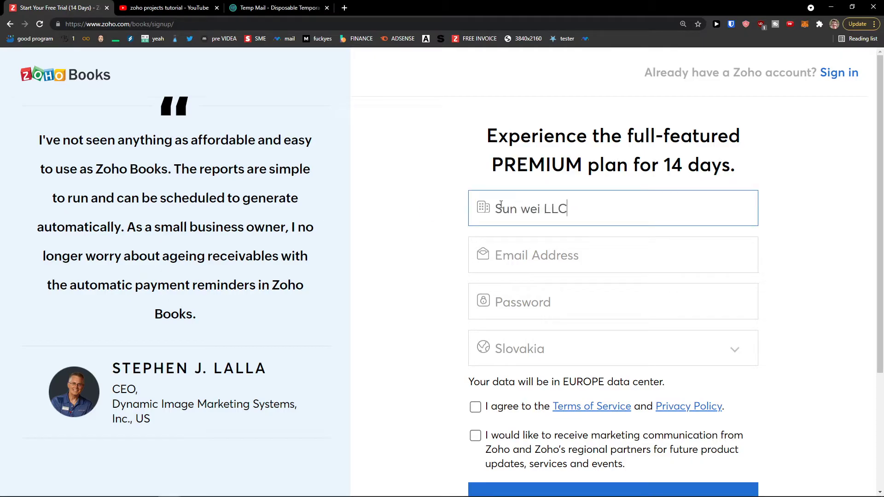
{"action": "key", "text": "Tab"}
{"action": "type", "text": "mare"}
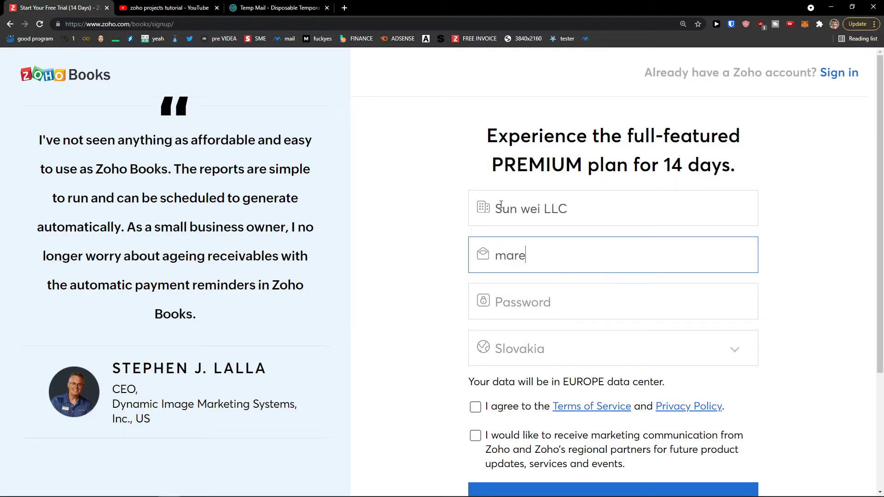
{"action": "left_click", "coordinate": [281, 8]}
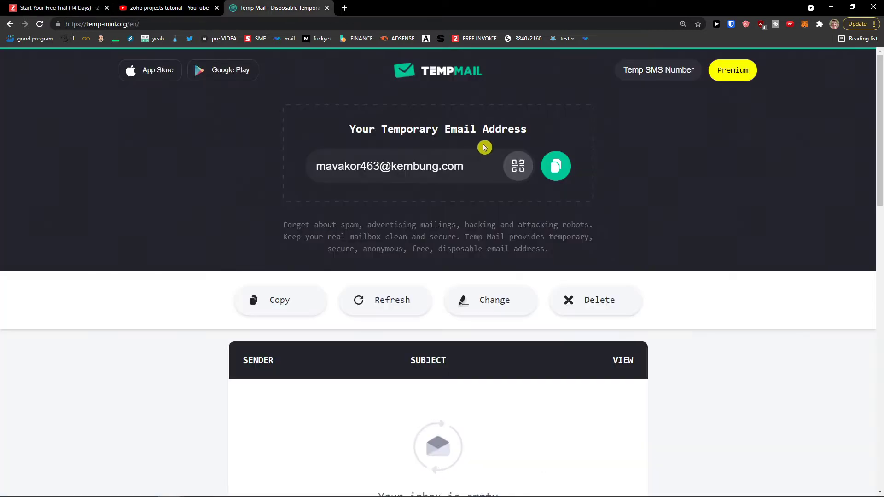
{"action": "left_click", "coordinate": [556, 166]}
{"action": "left_click", "coordinate": [100, 3]}
{"action": "key", "text": "ctrl+a"}
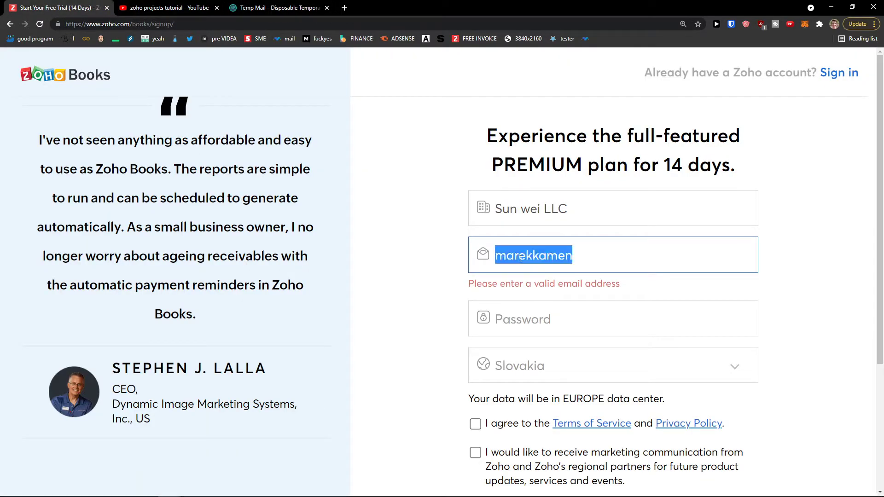
{"action": "key", "text": "ctrl+v"}
Enter the account password, accept the Terms of Service and create the account.
{"action": "left_click", "coordinate": [545, 323]}
{"action": "type", "text": "a"}
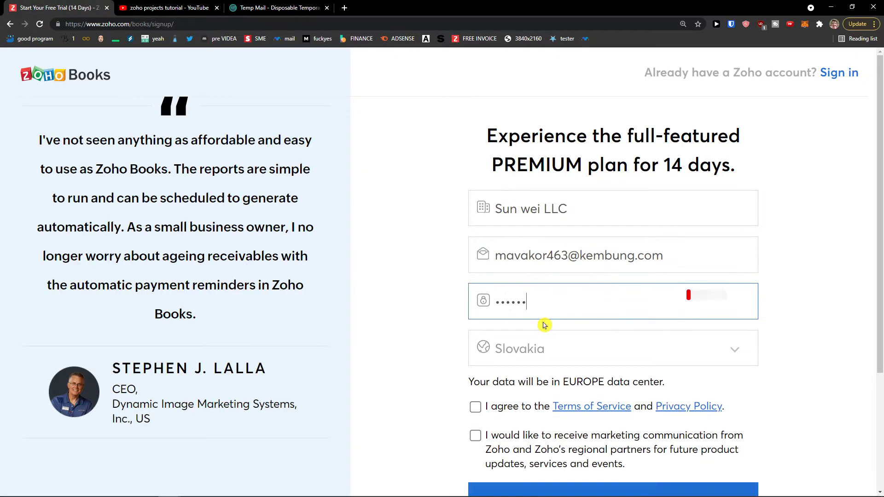
{"action": "type", "text": "**********"}
{"action": "scroll", "coordinate": [484, 326], "scroll_direction": "down", "scroll_amount": 1}
{"action": "left_click", "coordinate": [526, 311]}
{"action": "scroll", "coordinate": [436, 300], "scroll_direction": "down", "scroll_amount": 1}
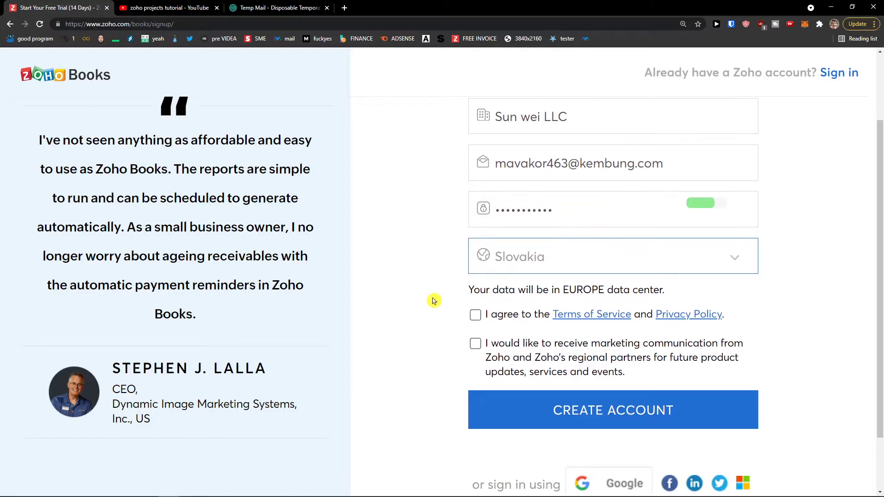
{"action": "left_click", "coordinate": [477, 316]}
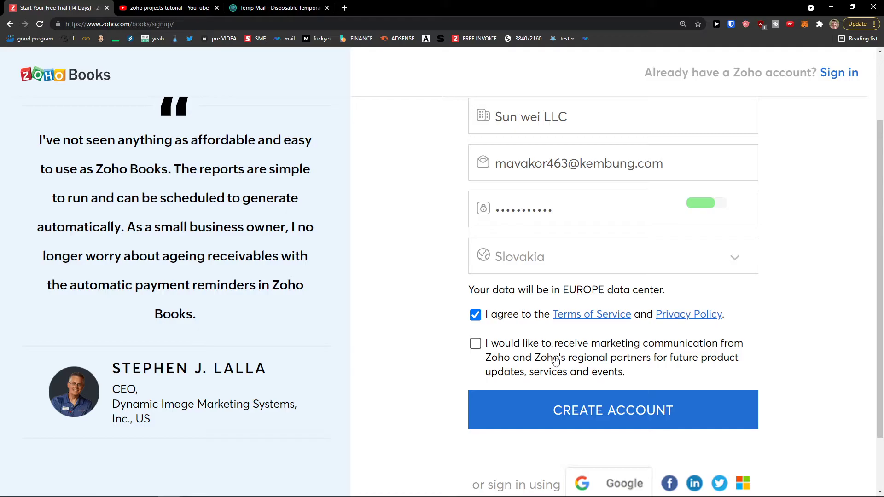
{"action": "left_click", "coordinate": [547, 413]}
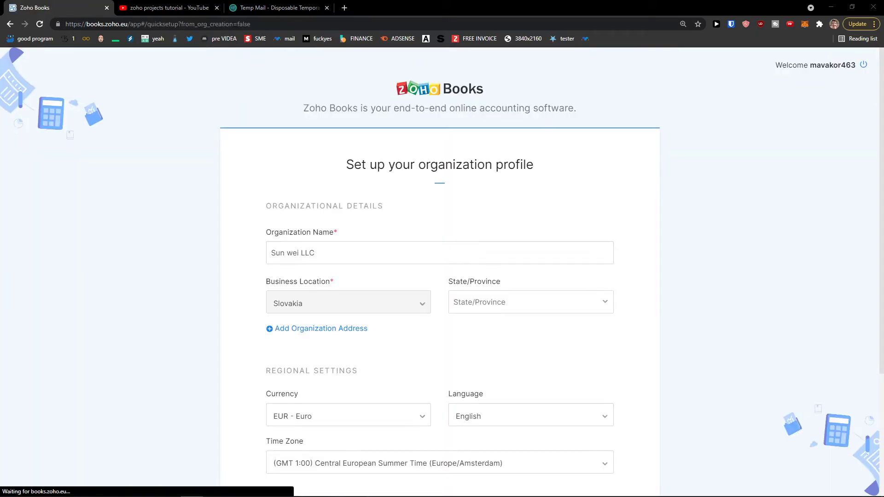
Set the organization's state/province to Nitriansky kraj.
{"action": "scroll", "coordinate": [150, 276], "scroll_direction": "down", "scroll_amount": 2}
{"action": "scroll", "coordinate": [149, 275], "scroll_direction": "up", "scroll_amount": 1}
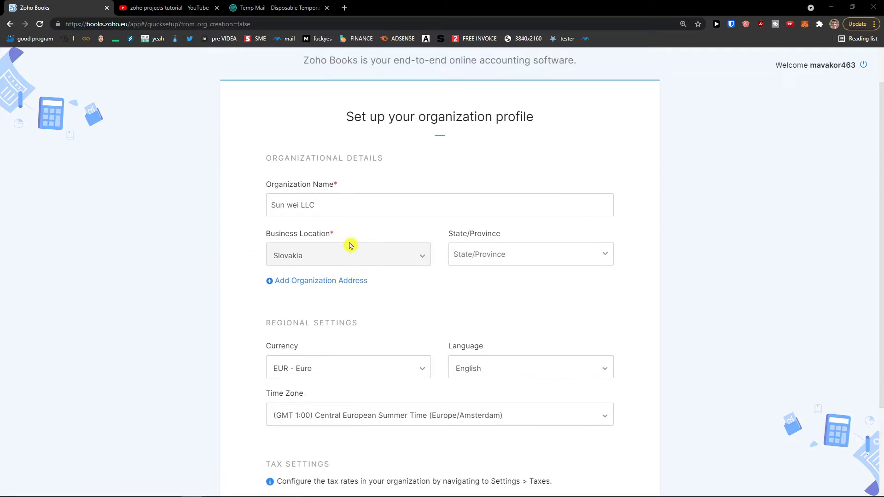
{"action": "left_click_drag", "start_coordinate": [346, 119], "coordinate": [536, 119]}
{"action": "scroll", "coordinate": [594, 255], "scroll_direction": "up", "scroll_amount": 3, "text": "ctrl"}
{"action": "scroll", "coordinate": [592, 255], "scroll_direction": "down", "scroll_amount": 2}
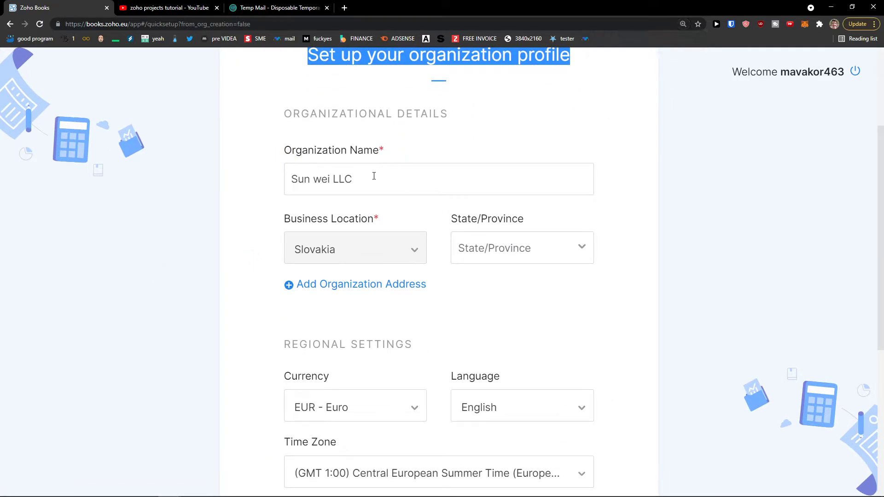
{"action": "left_click_drag", "start_coordinate": [373, 178], "coordinate": [250, 183]}
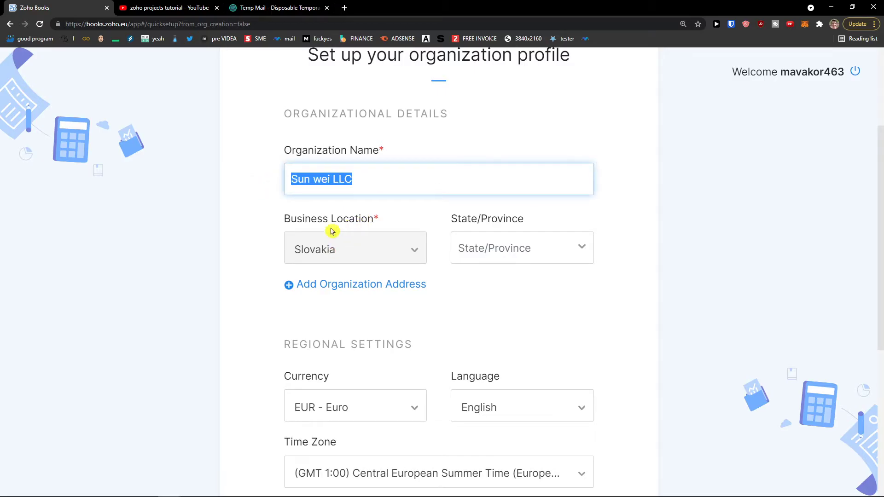
{"action": "left_click", "coordinate": [509, 251]}
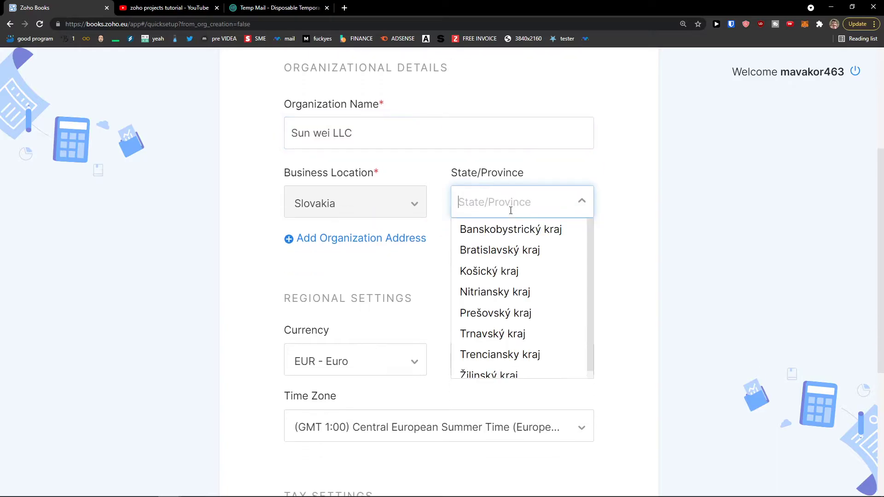
{"action": "left_click", "coordinate": [499, 294]}
{"action": "scroll", "coordinate": [472, 267], "scroll_direction": "down", "scroll_amount": 1}
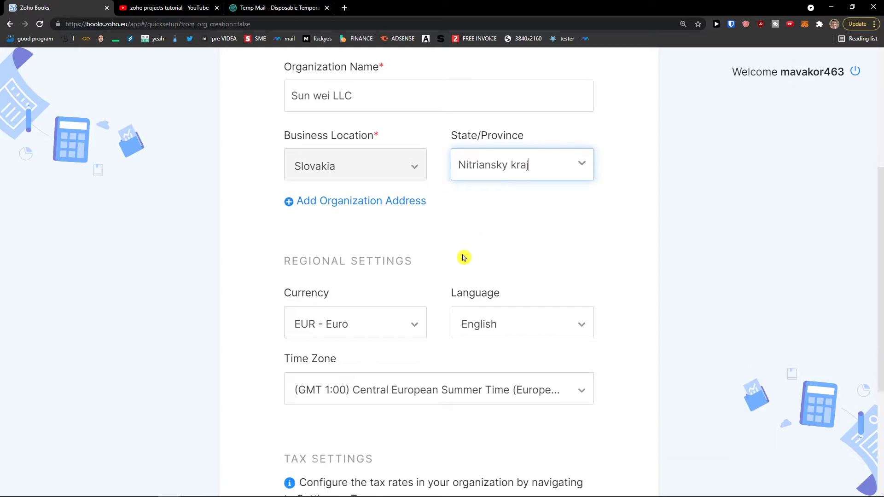
{"action": "left_click", "coordinate": [357, 198]}
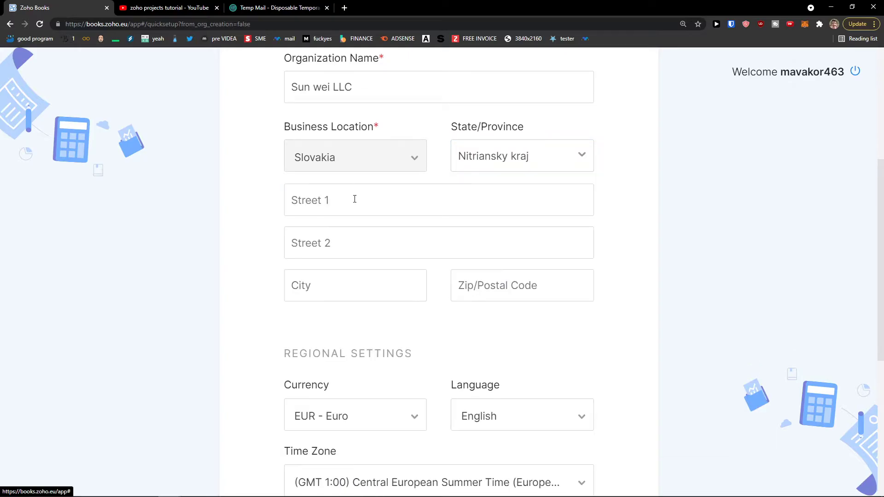
{"action": "left_click", "coordinate": [364, 203]}
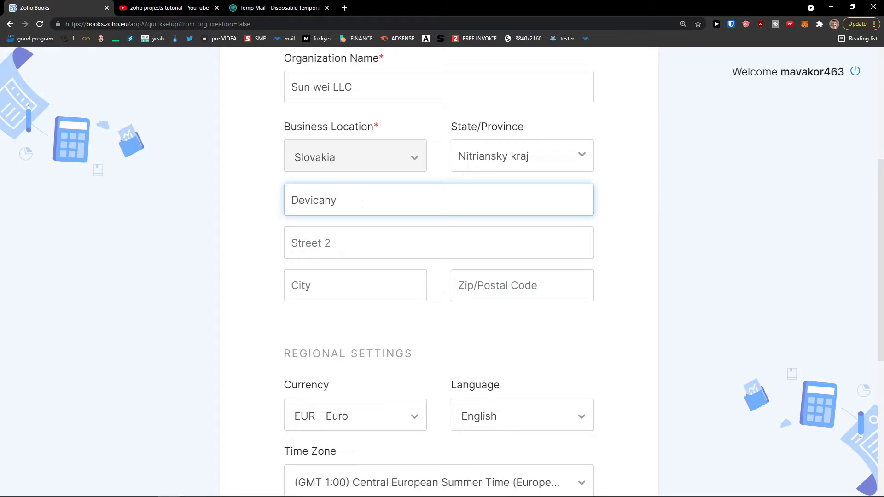
{"action": "key", "text": "Tab"}
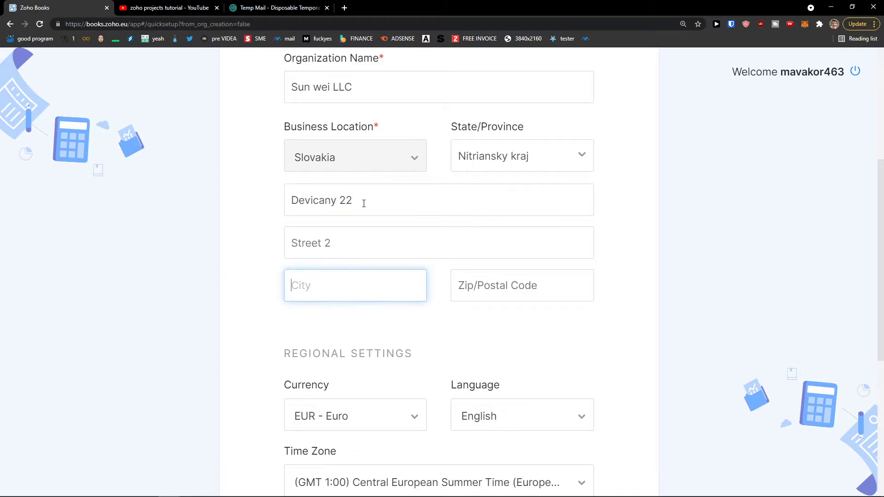
{"action": "type", "text": "Devicany"}
{"action": "key", "text": "Tab"}
{"action": "type", "text": "93504"}
{"action": "key", "text": "Tab"}
Keep the language unchanged and EUR - Euro as currency, then review the tax settings note.
{"action": "scroll", "coordinate": [360, 223], "scroll_direction": "down", "scroll_amount": 1}
{"action": "scroll", "coordinate": [361, 223], "scroll_direction": "down", "scroll_amount": 4}
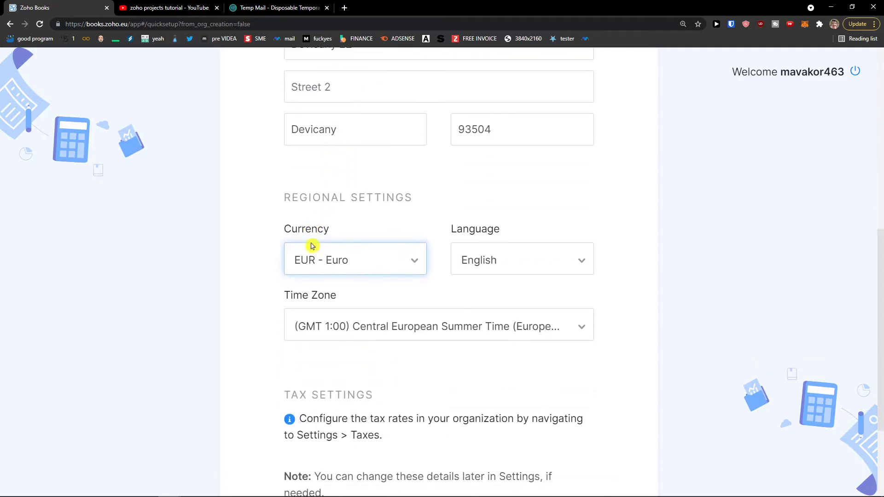
{"action": "left_click", "coordinate": [454, 233]}
{"action": "left_click", "coordinate": [438, 233]}
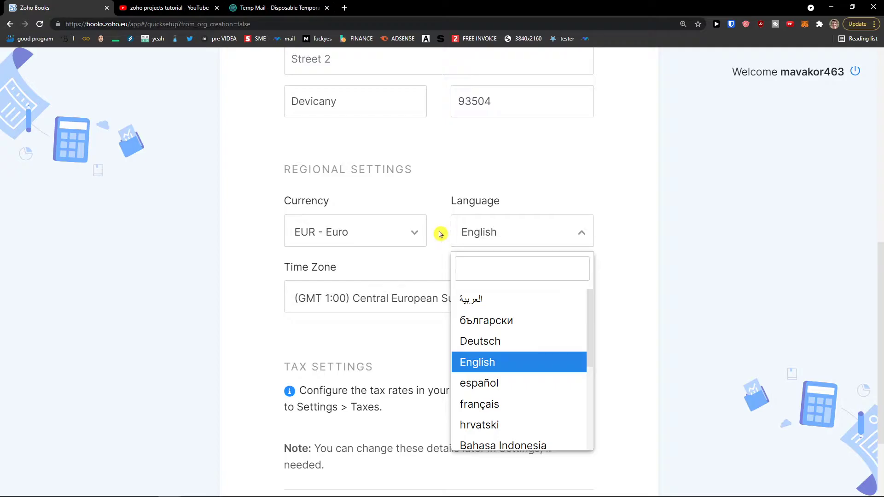
{"action": "left_click", "coordinate": [389, 235]}
{"action": "left_click", "coordinate": [269, 239]}
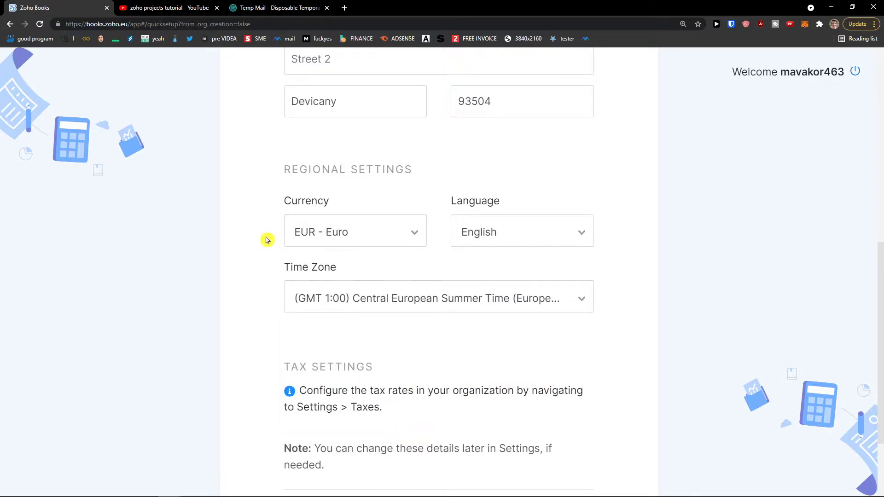
{"action": "scroll", "coordinate": [299, 244], "scroll_direction": "down", "scroll_amount": 1}
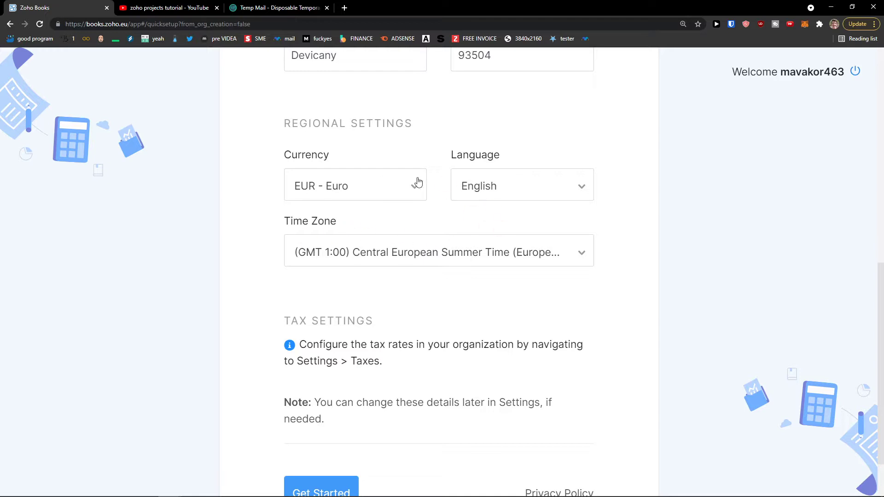
{"action": "left_click", "coordinate": [380, 186]}
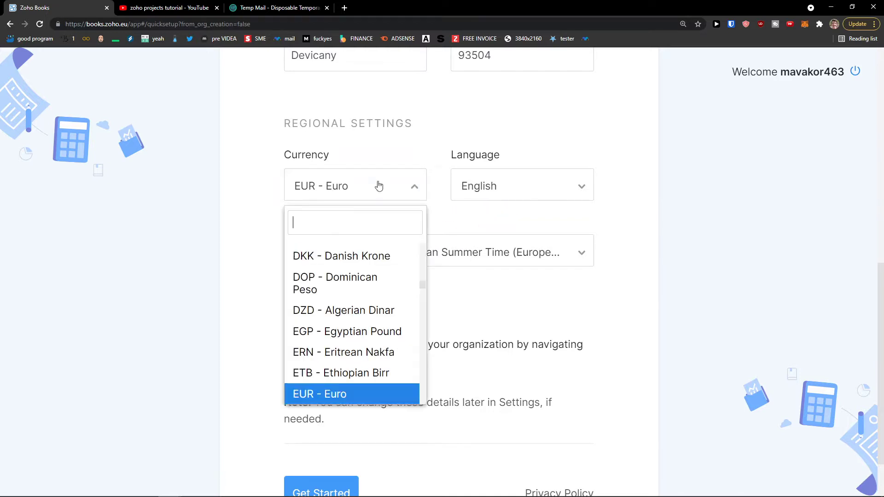
{"action": "left_click", "coordinate": [357, 386]}
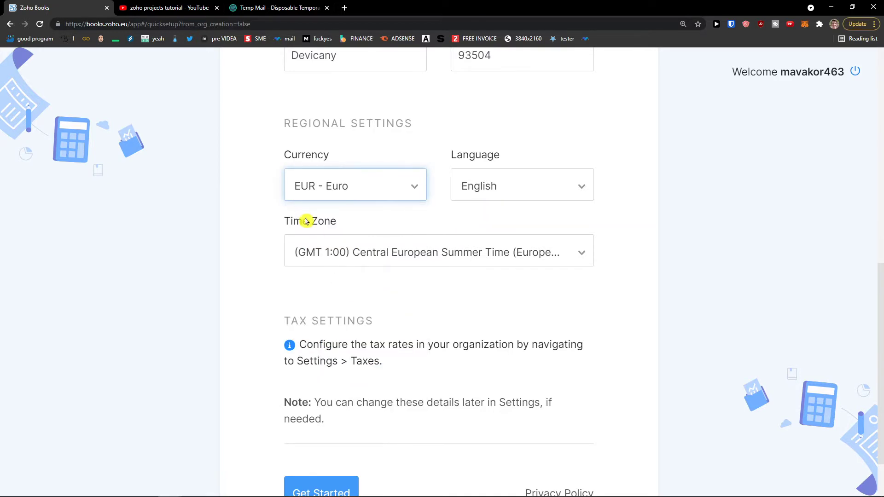
{"action": "scroll", "coordinate": [306, 221], "scroll_direction": "down", "scroll_amount": 2}
{"action": "triple_click", "coordinate": [348, 293]}
{"action": "left_click_drag", "start_coordinate": [417, 298], "coordinate": [314, 288]}
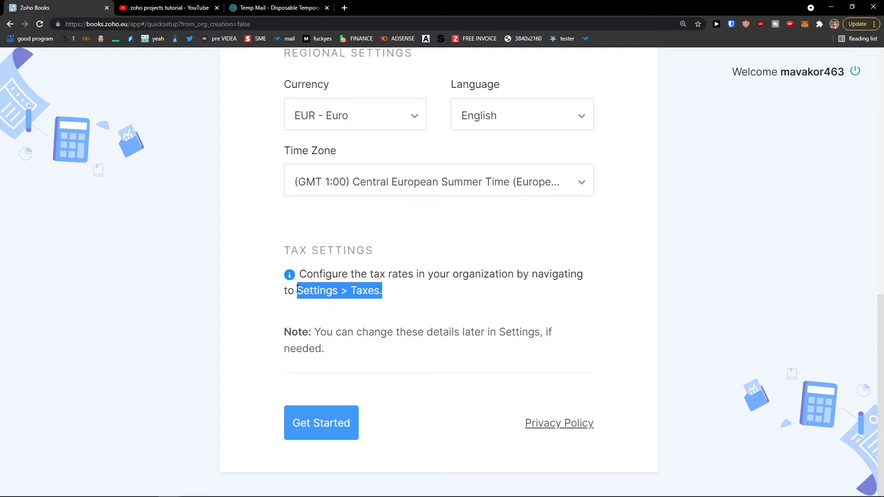
Submit the organization profile with Get Started and zoom the welcome page back out.
{"action": "left_click", "coordinate": [340, 435]}
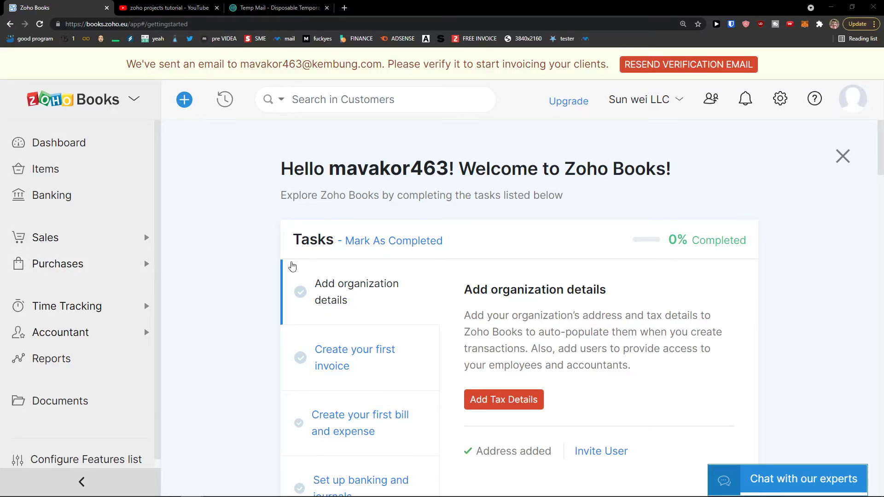
{"action": "key", "text": "ctrl+minus"}
Verify the account through the Welcome to Zoho! e-mail and move the Zoho Books tab second.
{"action": "scroll", "coordinate": [256, 264], "scroll_direction": "up", "scroll_amount": 1}
{"action": "left_click", "coordinate": [280, 8]}
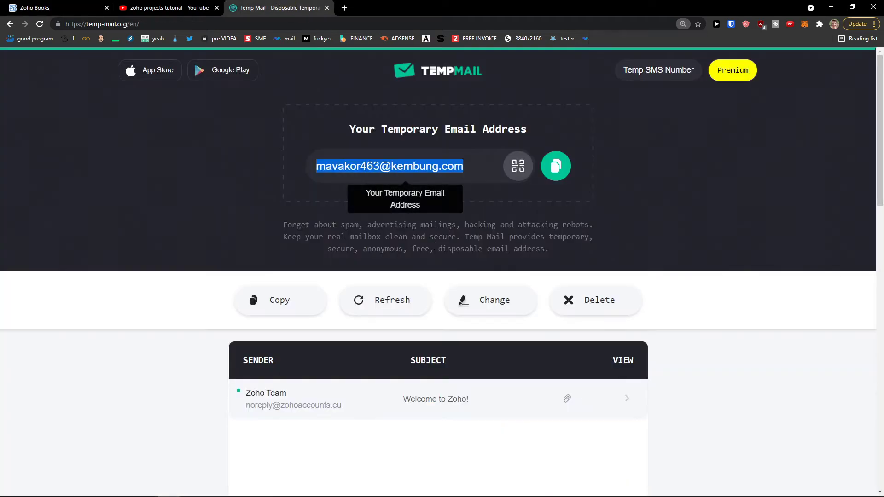
{"action": "scroll", "coordinate": [456, 332], "scroll_direction": "down", "scroll_amount": 1}
{"action": "left_click", "coordinate": [454, 354]}
{"action": "scroll", "coordinate": [443, 346], "scroll_direction": "down", "scroll_amount": 4}
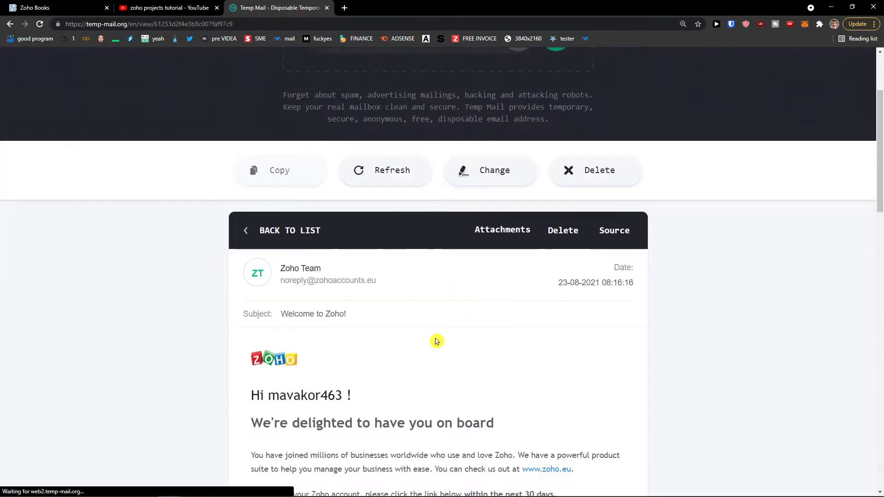
{"action": "left_click", "coordinate": [335, 428]}
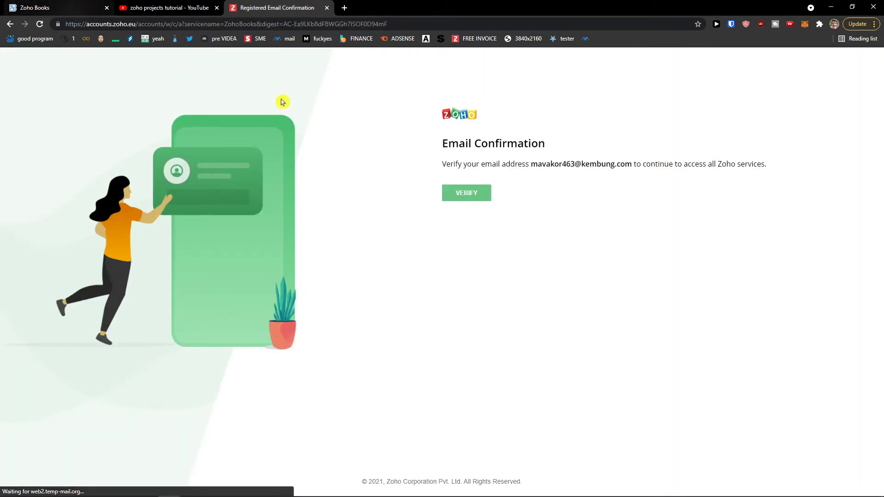
{"action": "left_click", "coordinate": [466, 195]}
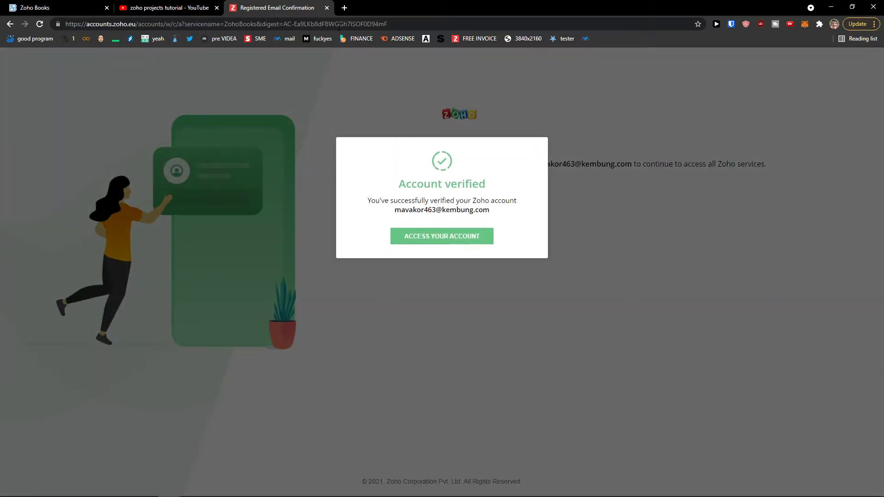
{"action": "left_click", "coordinate": [479, 242]}
{"action": "left_click_drag", "start_coordinate": [276, 8], "coordinate": [171, 8]}
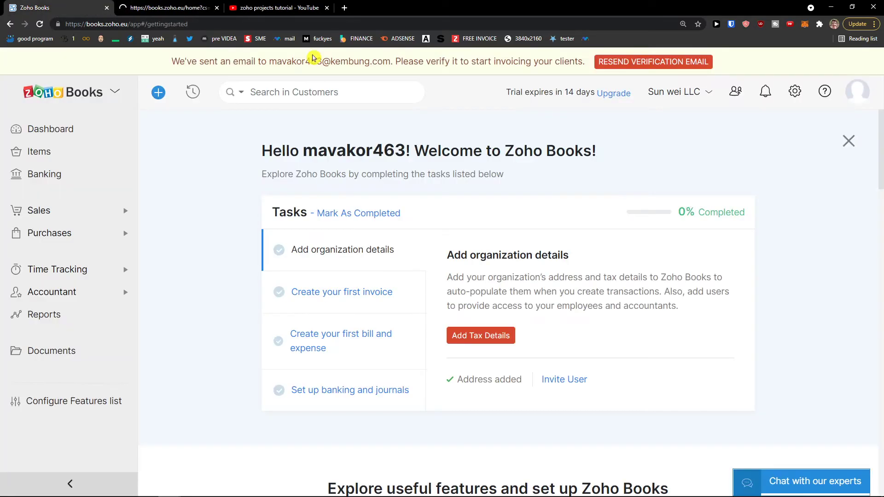
Close the duplicate Zoho Books tab and open the Dashboard's receivables overview.
{"action": "left_click", "coordinate": [167, 10]}
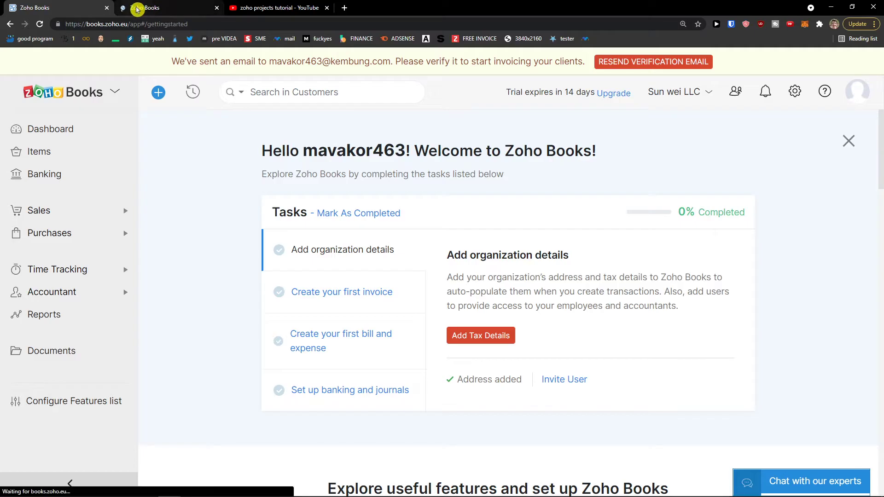
{"action": "left_click", "coordinate": [107, 8]}
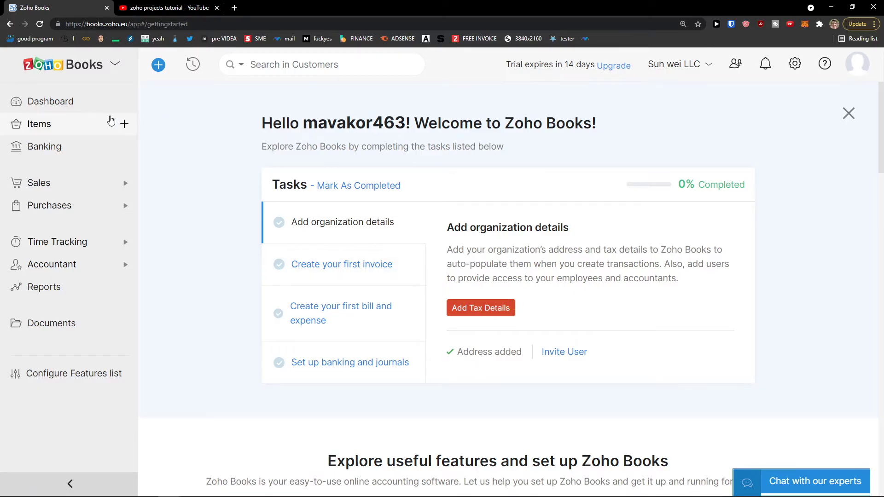
{"action": "left_click", "coordinate": [79, 106]}
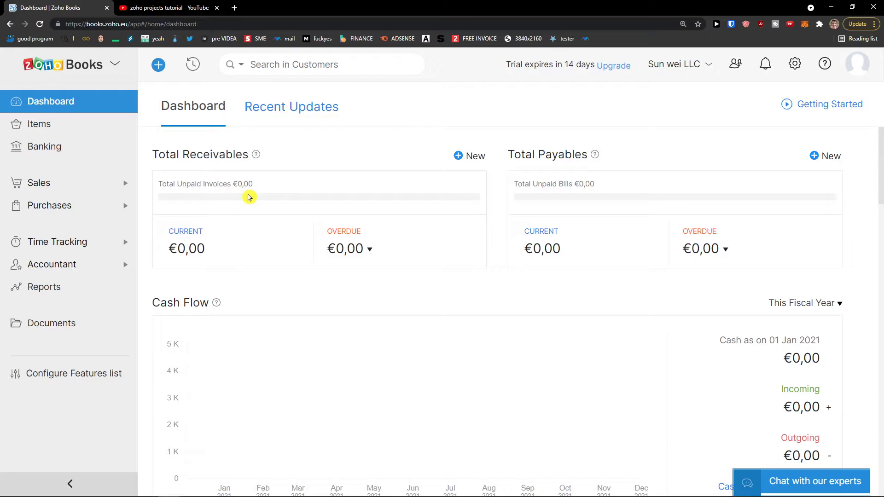
{"action": "left_click_drag", "start_coordinate": [181, 157], "coordinate": [249, 161]}
{"action": "scroll", "coordinate": [571, 212], "scroll_direction": "down", "scroll_amount": 1}
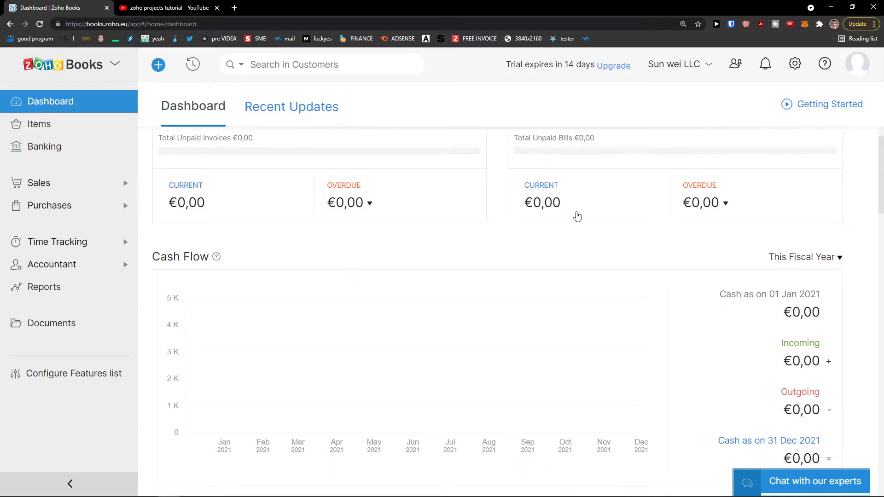
{"action": "scroll", "coordinate": [435, 222], "scroll_direction": "down", "scroll_amount": 2}
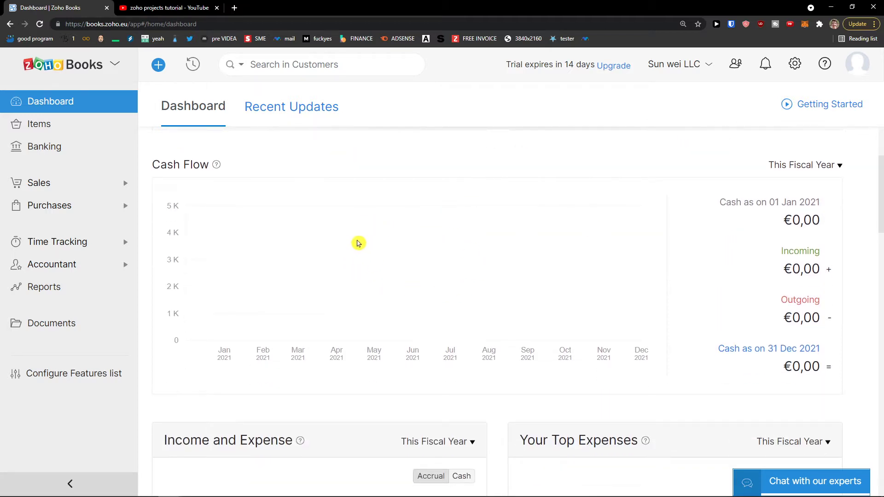
Check the cash flow period choices and browse the remaining dashboard cards and Time Tracking menu.
{"action": "left_click", "coordinate": [783, 166]}
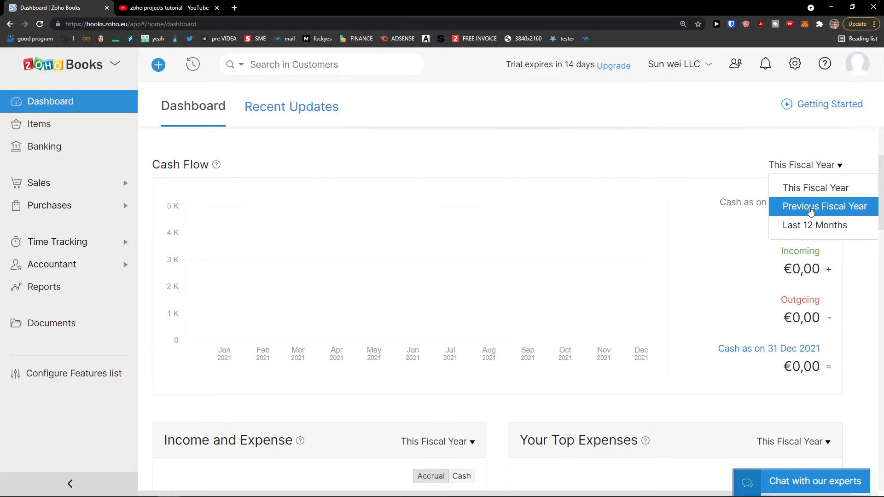
{"action": "scroll", "coordinate": [523, 170], "scroll_direction": "down", "scroll_amount": 4}
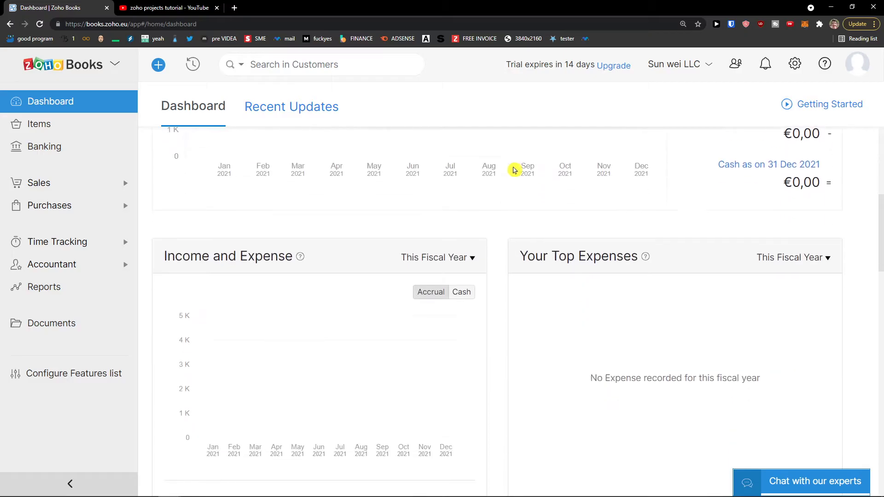
{"action": "scroll", "coordinate": [515, 170], "scroll_direction": "down", "scroll_amount": 2}
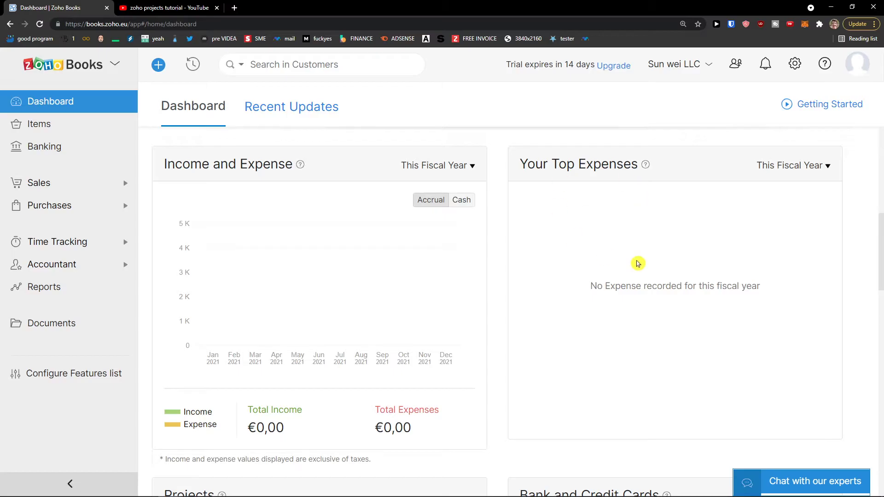
{"action": "scroll", "coordinate": [647, 225], "scroll_direction": "down", "scroll_amount": 4}
{"action": "scroll", "coordinate": [621, 267], "scroll_direction": "up", "scroll_amount": 4}
{"action": "scroll", "coordinate": [479, 228], "scroll_direction": "down", "scroll_amount": 5}
{"action": "scroll", "coordinate": [501, 229], "scroll_direction": "down", "scroll_amount": 2}
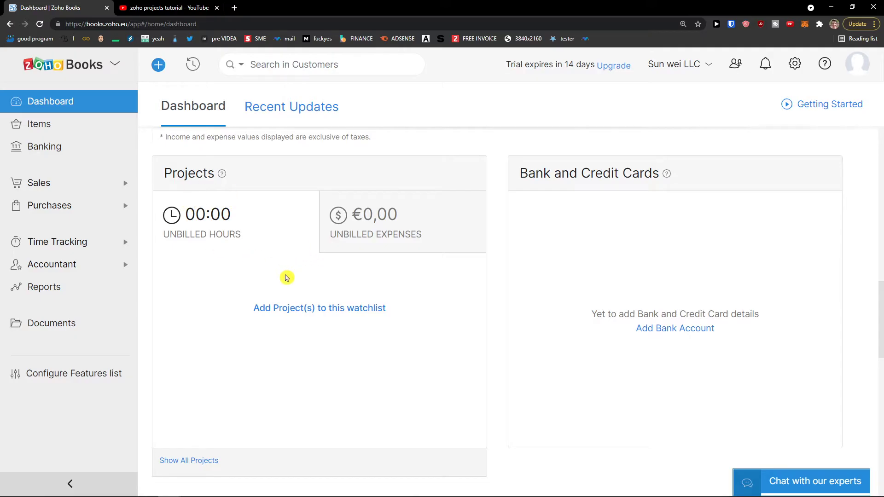
{"action": "left_click", "coordinate": [126, 241]}
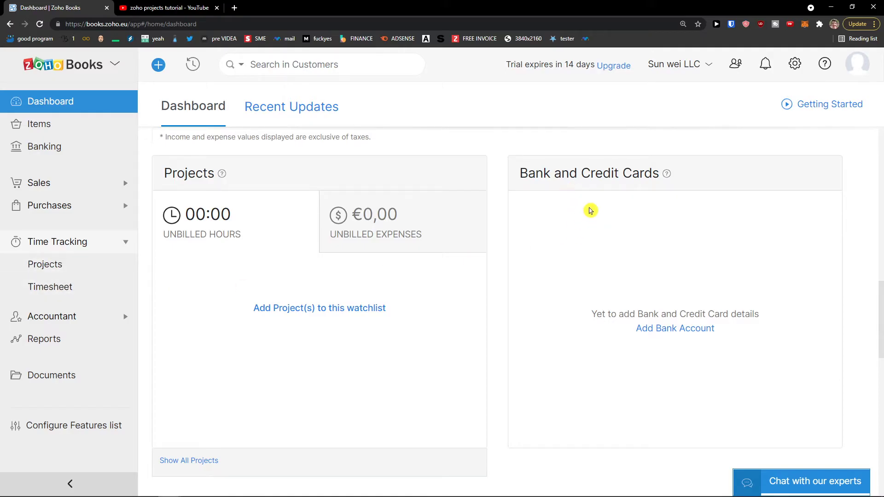
{"action": "scroll", "coordinate": [580, 221], "scroll_direction": "down", "scroll_amount": 1}
{"action": "scroll", "coordinate": [598, 258], "scroll_direction": "down", "scroll_amount": 1}
{"action": "scroll", "coordinate": [507, 296], "scroll_direction": "down", "scroll_amount": 5}
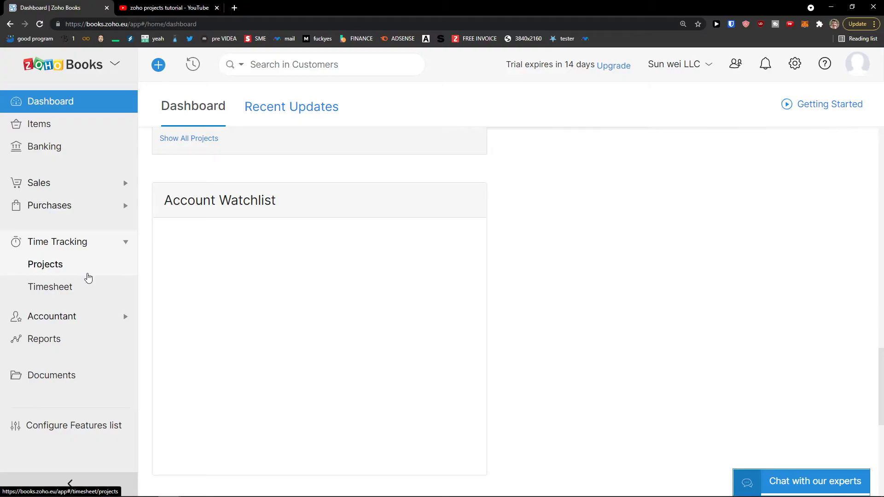
{"action": "scroll", "coordinate": [235, 309], "scroll_direction": "up", "scroll_amount": 5}
{"action": "scroll", "coordinate": [235, 309], "scroll_direction": "up", "scroll_amount": 12}
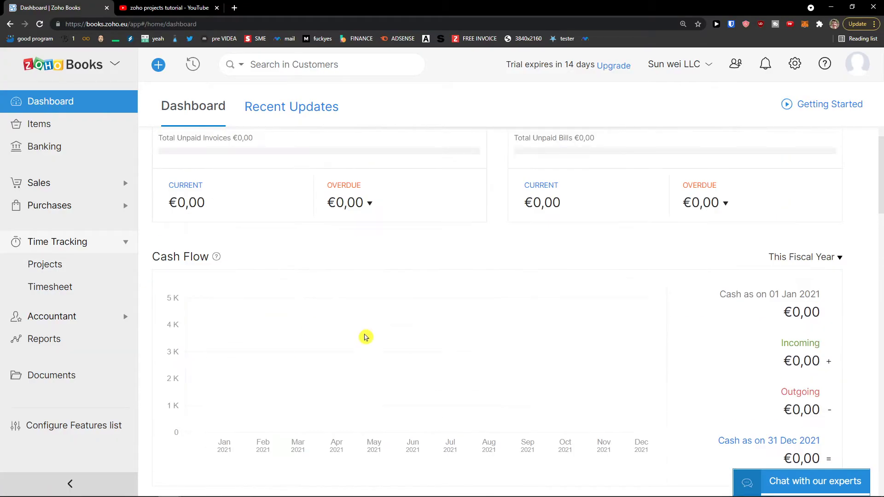
View Items and Banking, expanding the Sales, Purchases, Time Tracking and Accountant sidebar sections.
{"action": "left_click", "coordinate": [95, 132]}
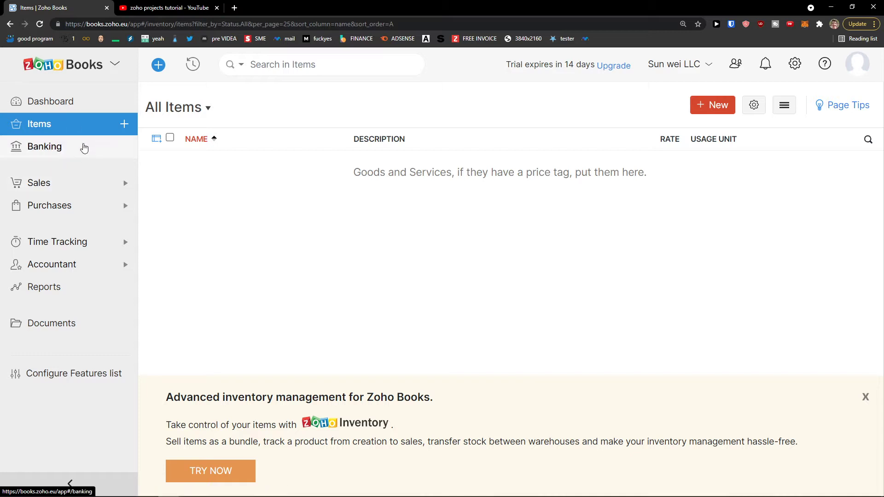
{"action": "left_click", "coordinate": [78, 151]}
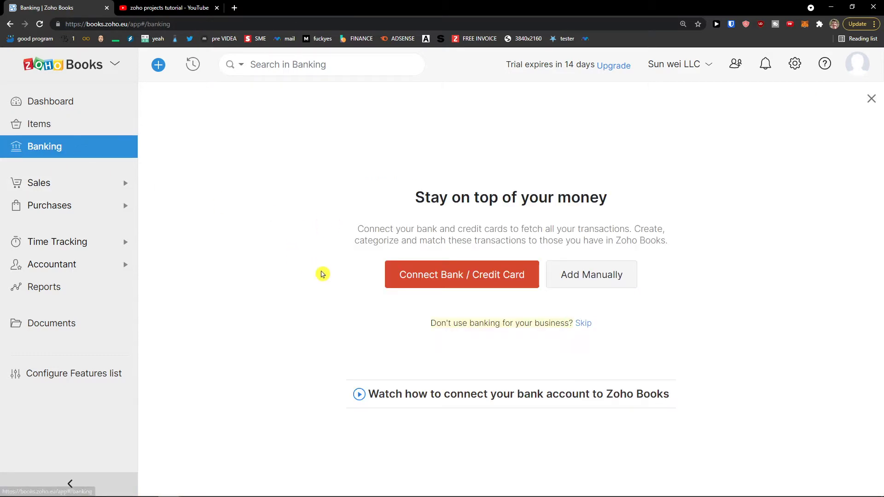
{"action": "left_click", "coordinate": [72, 191]}
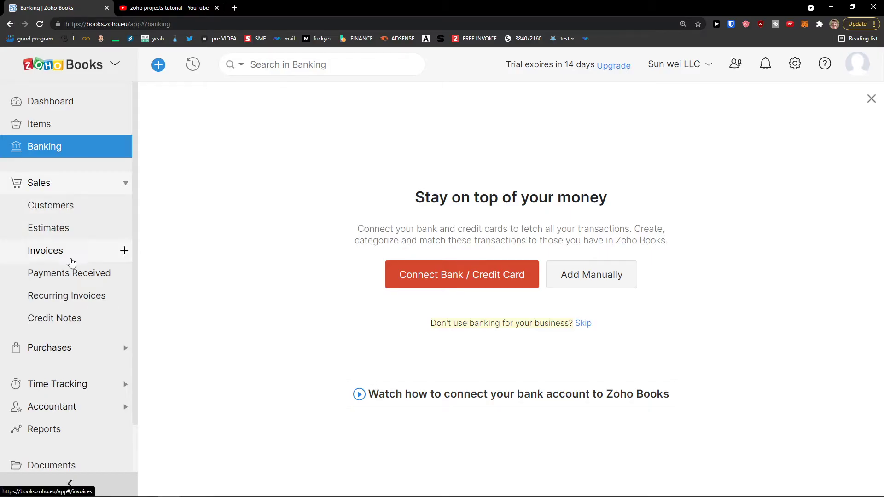
{"action": "left_click", "coordinate": [54, 352]}
{"action": "left_click", "coordinate": [54, 187]}
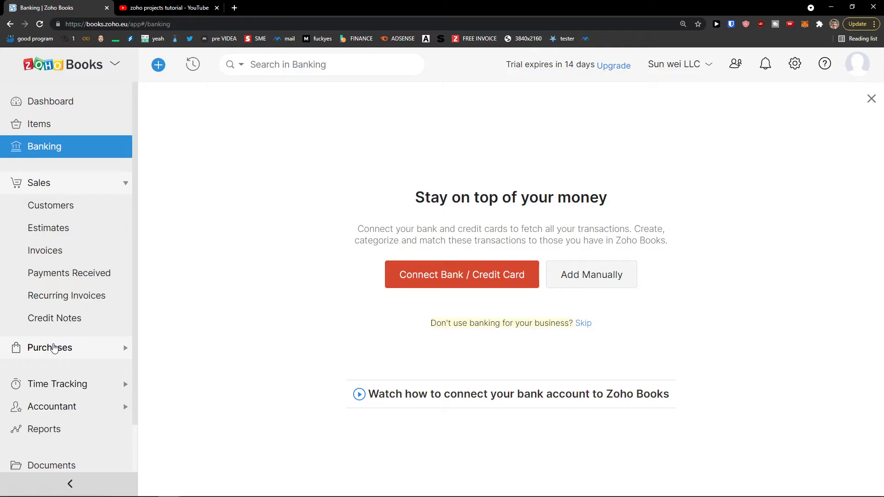
{"action": "left_click", "coordinate": [68, 352]}
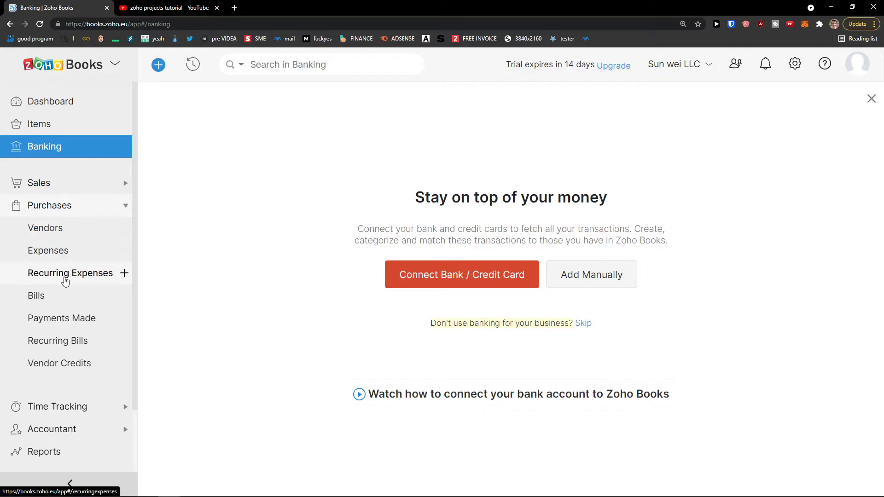
{"action": "scroll", "coordinate": [65, 322], "scroll_direction": "down", "scroll_amount": 2}
{"action": "left_click", "coordinate": [64, 325]}
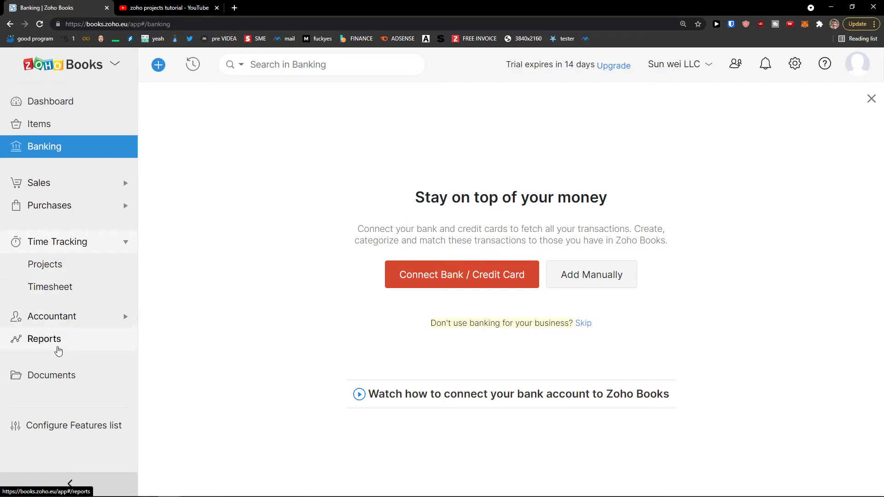
{"action": "left_click", "coordinate": [56, 318]}
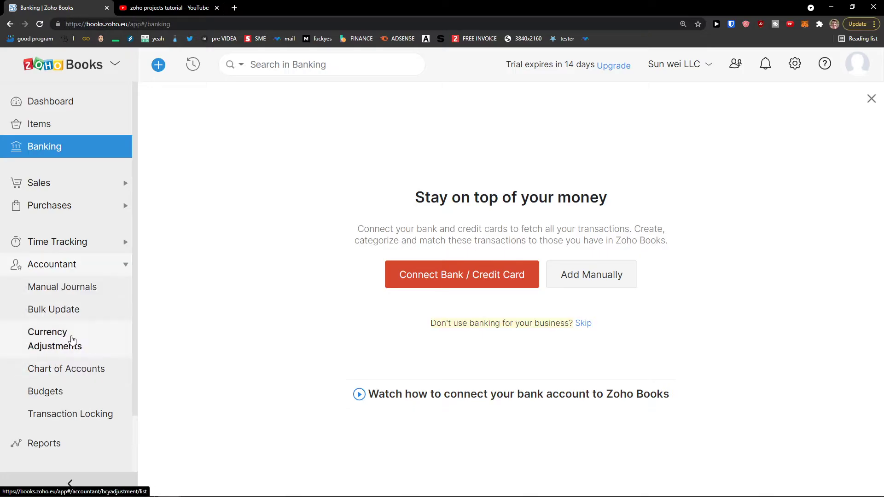
Open Reports and review the module list in Configure Features.
{"action": "left_click", "coordinate": [46, 445]}
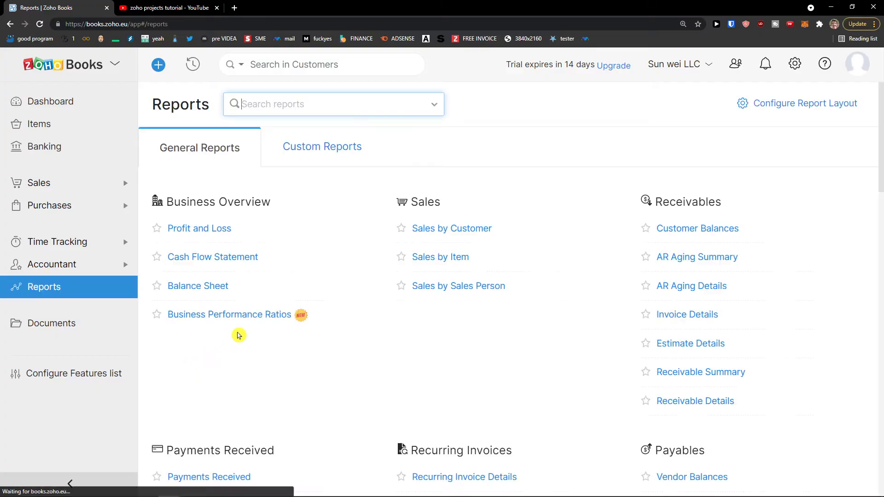
{"action": "scroll", "coordinate": [229, 335], "scroll_direction": "down", "scroll_amount": 2}
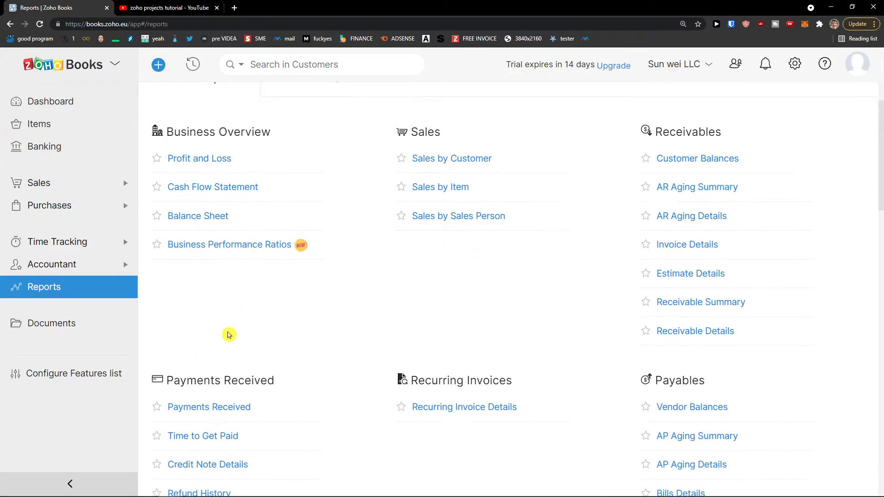
{"action": "scroll", "coordinate": [229, 334], "scroll_direction": "up", "scroll_amount": 2}
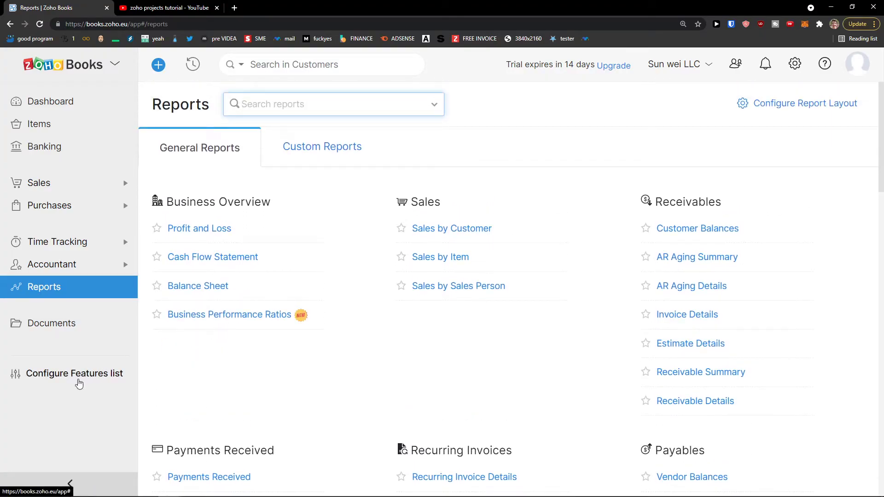
{"action": "left_click", "coordinate": [57, 376]}
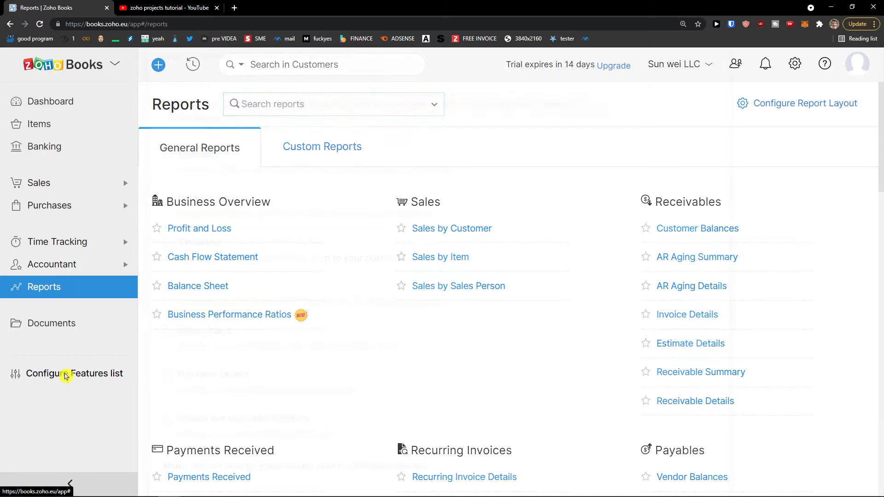
{"action": "left_click_drag", "start_coordinate": [165, 98], "coordinate": [375, 94]}
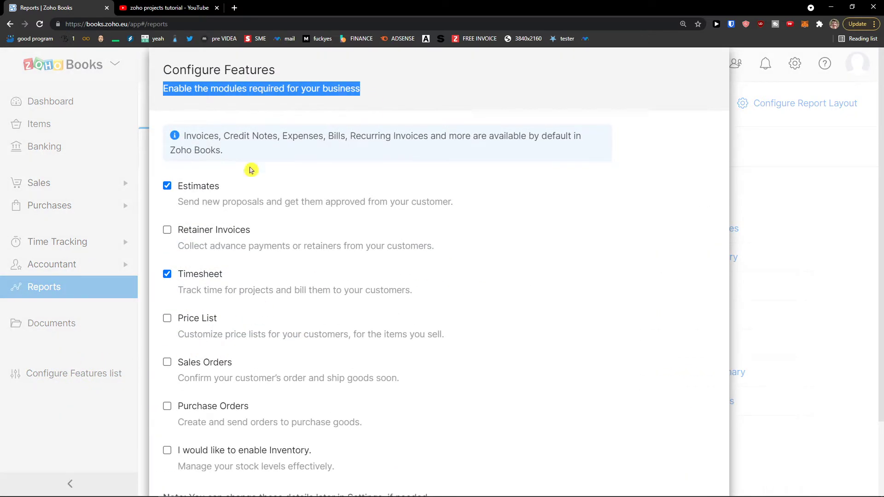
{"action": "scroll", "coordinate": [241, 258], "scroll_direction": "down", "scroll_amount": 2}
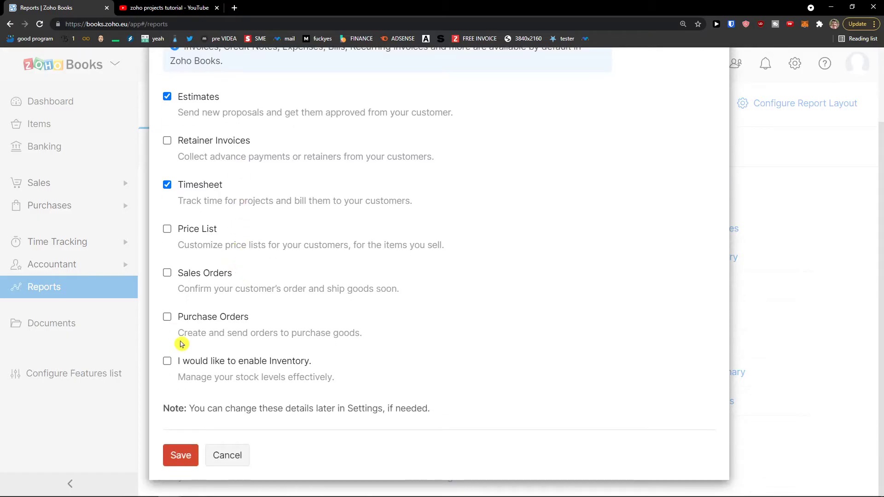
{"action": "scroll", "coordinate": [181, 343], "scroll_direction": "up", "scroll_amount": 2}
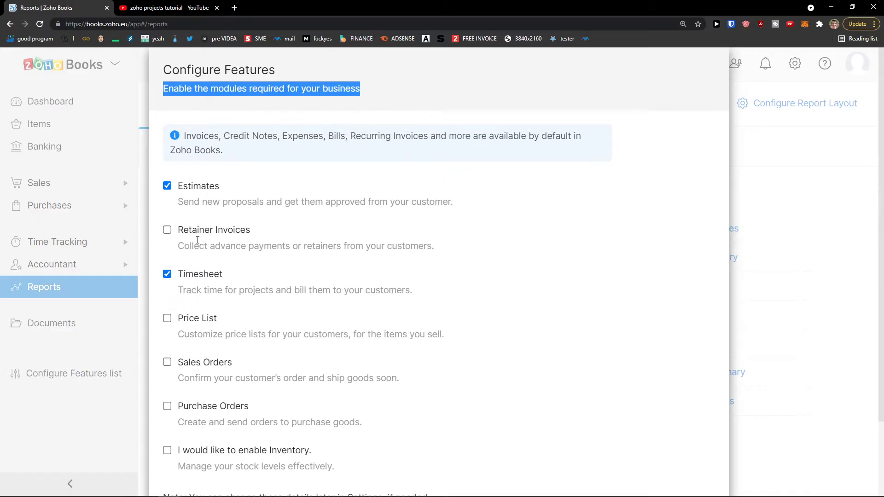
{"action": "scroll", "coordinate": [230, 276], "scroll_direction": "down", "scroll_amount": 2}
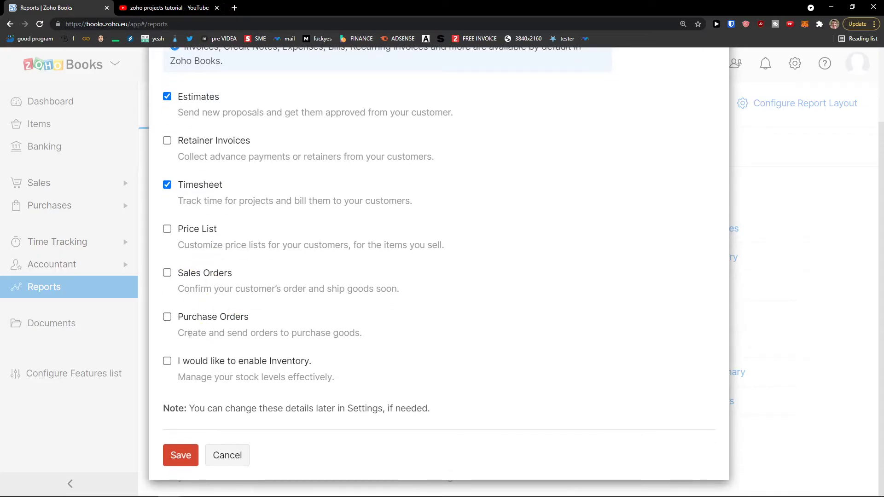
Cancel Configure Features without saving and bring up the Settings list.
{"action": "left_click_drag", "start_coordinate": [190, 335], "coordinate": [352, 336]}
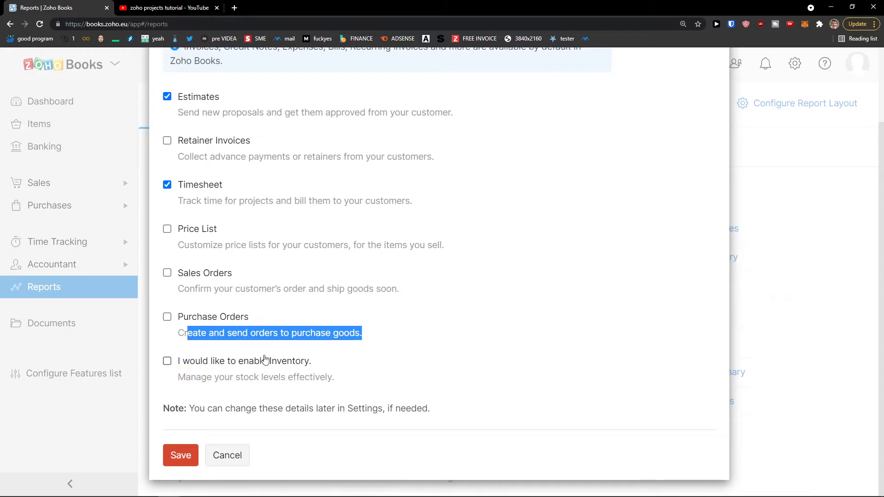
{"action": "scroll", "coordinate": [265, 360], "scroll_direction": "up", "scroll_amount": 2}
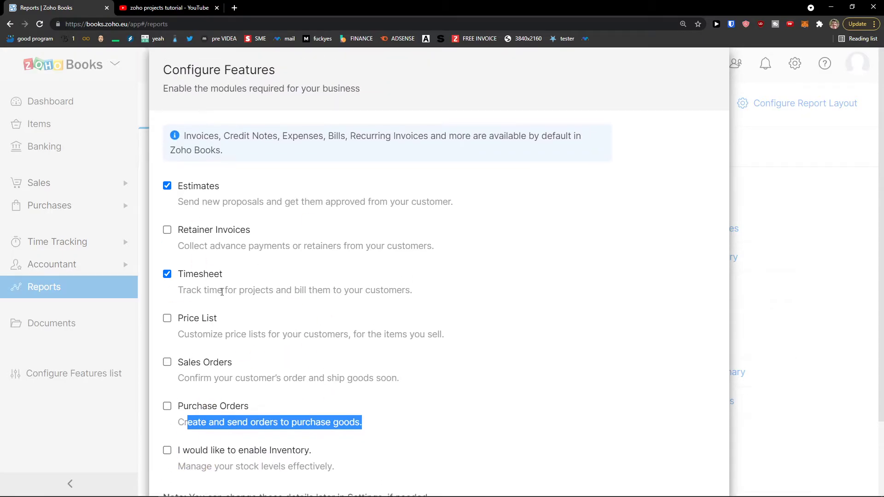
{"action": "scroll", "coordinate": [222, 292], "scroll_direction": "down", "scroll_amount": 2}
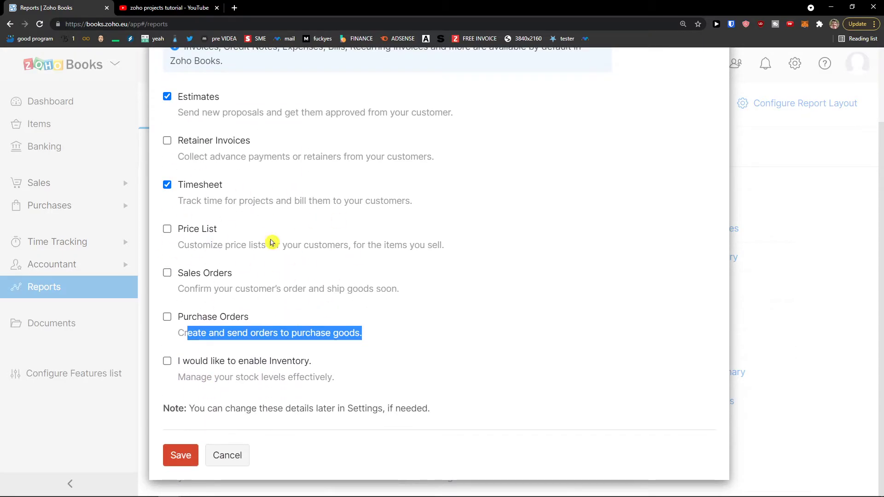
{"action": "left_click", "coordinate": [765, 240]}
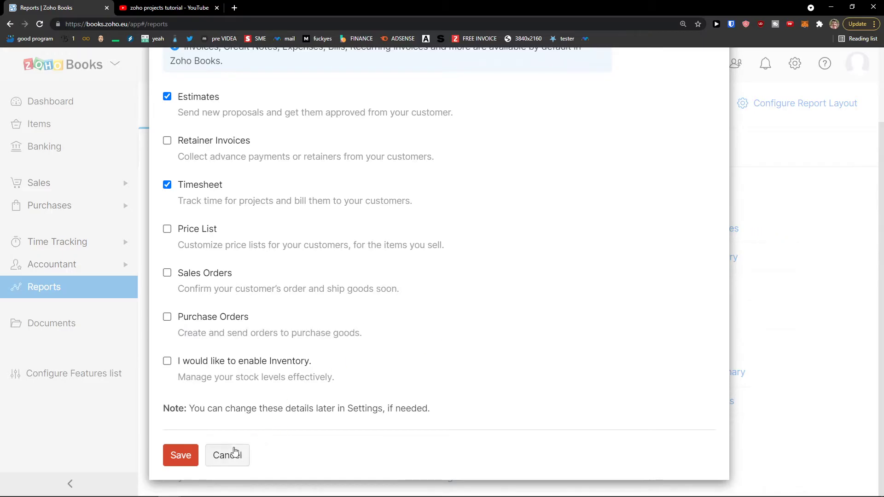
{"action": "left_click", "coordinate": [235, 453]}
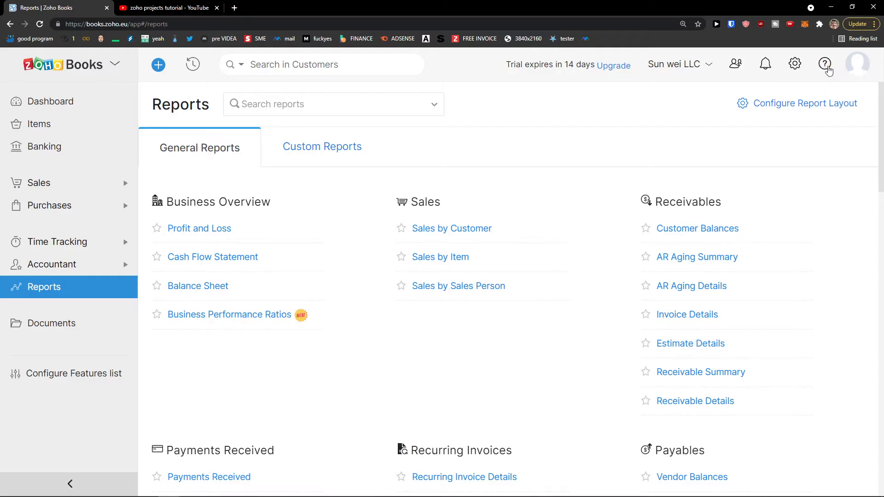
{"action": "left_click", "coordinate": [799, 65]}
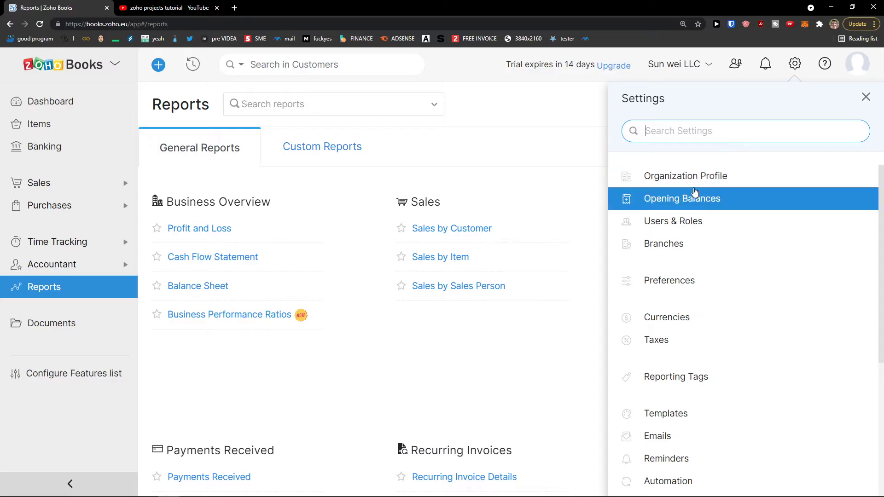
Look over the Users & Roles and Branches settings.
{"action": "scroll", "coordinate": [696, 193], "scroll_direction": "down", "scroll_amount": 1}
{"action": "scroll", "coordinate": [704, 231], "scroll_direction": "up", "scroll_amount": 1}
{"action": "left_click", "coordinate": [704, 227]}
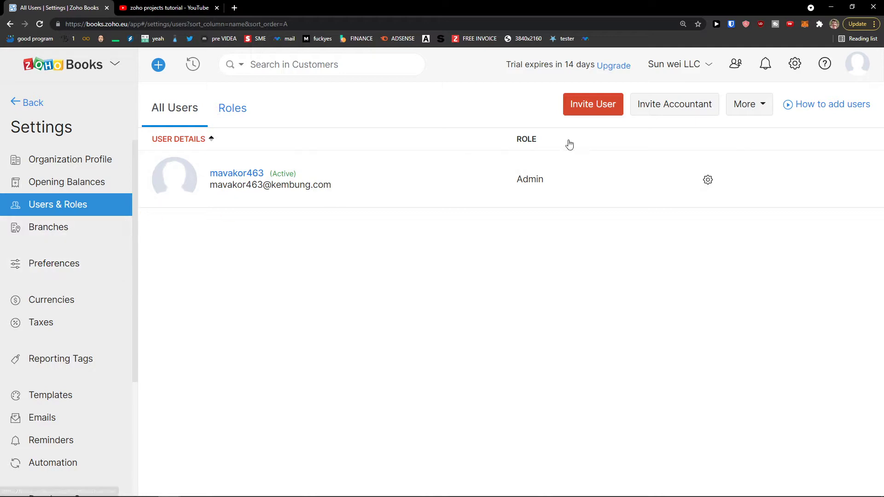
{"action": "left_click", "coordinate": [65, 228]}
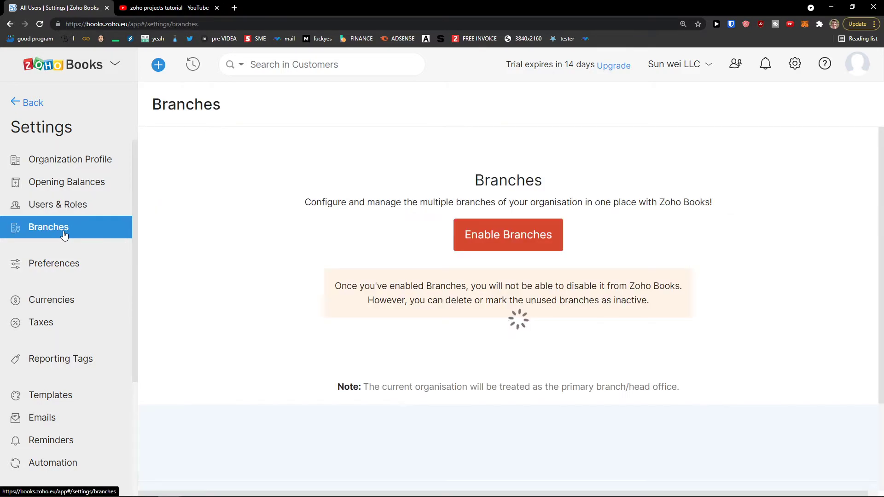
{"action": "left_click_drag", "start_coordinate": [303, 202], "coordinate": [742, 193]}
Review the Organization Profile fields, then go to General preferences.
{"action": "left_click", "coordinate": [42, 154]}
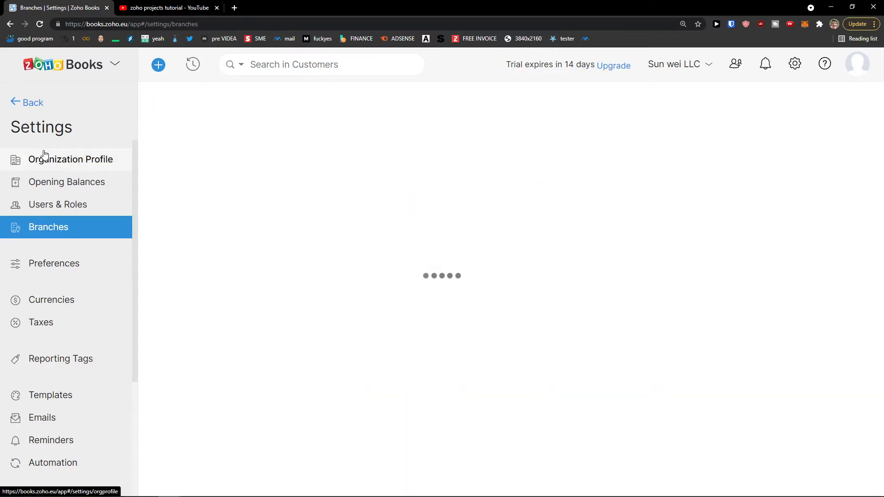
{"action": "scroll", "coordinate": [249, 191], "scroll_direction": "down", "scroll_amount": 3}
{"action": "scroll", "coordinate": [248, 191], "scroll_direction": "down", "scroll_amount": 7}
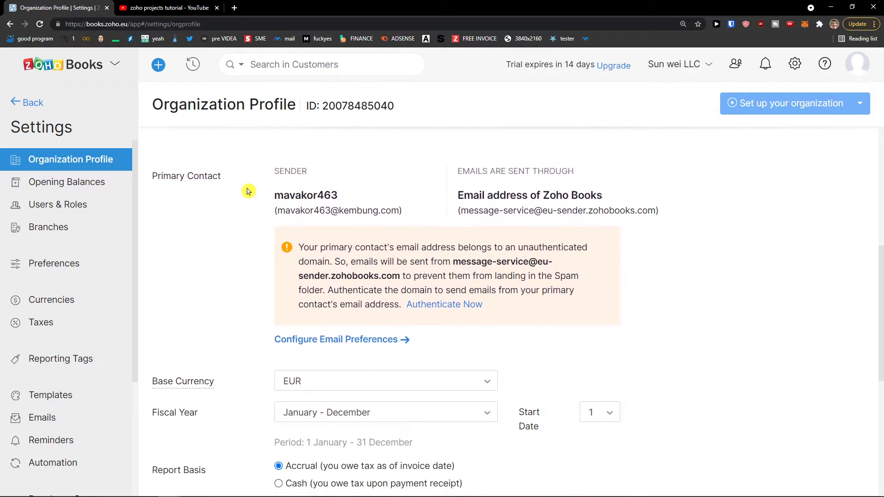
{"action": "scroll", "coordinate": [244, 190], "scroll_direction": "down", "scroll_amount": 3}
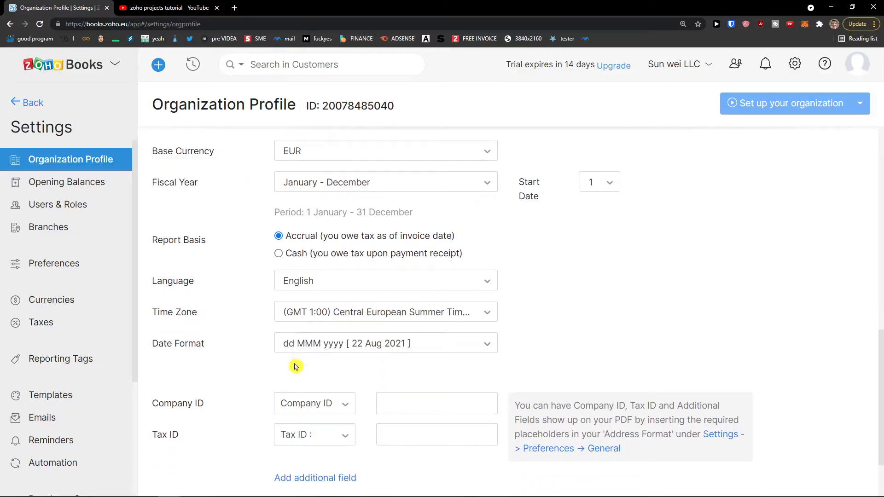
{"action": "scroll", "coordinate": [296, 367], "scroll_direction": "up", "scroll_amount": 2}
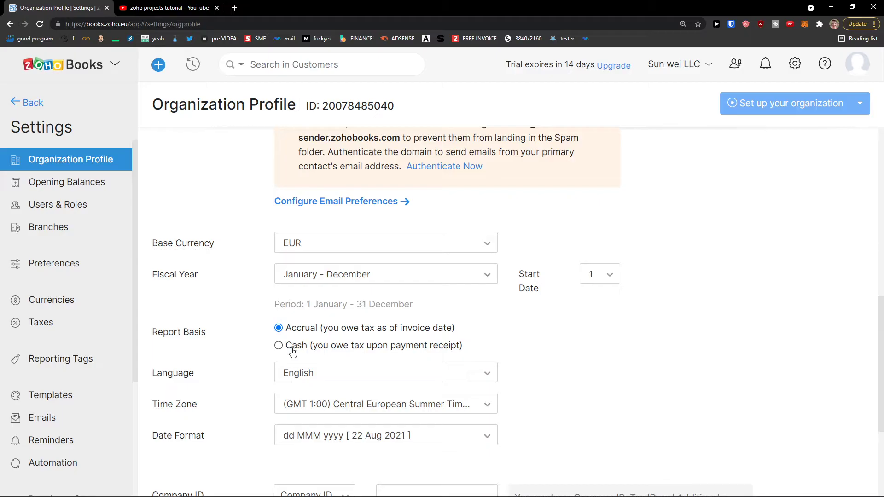
{"action": "left_click", "coordinate": [74, 272]}
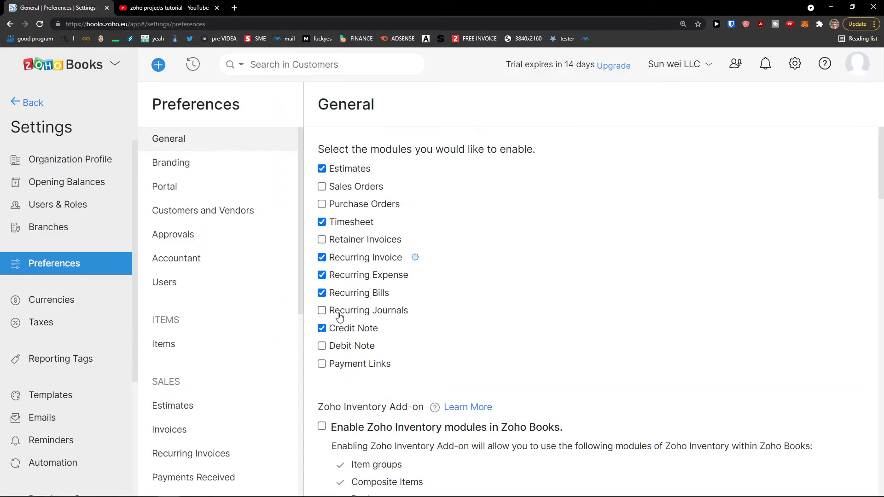
Browse the General preferences, then the Invoices preferences and their custom fields.
{"action": "scroll", "coordinate": [331, 318], "scroll_direction": "down", "scroll_amount": 1}
{"action": "scroll", "coordinate": [226, 217], "scroll_direction": "down", "scroll_amount": 2}
{"action": "scroll", "coordinate": [231, 232], "scroll_direction": "down", "scroll_amount": 2}
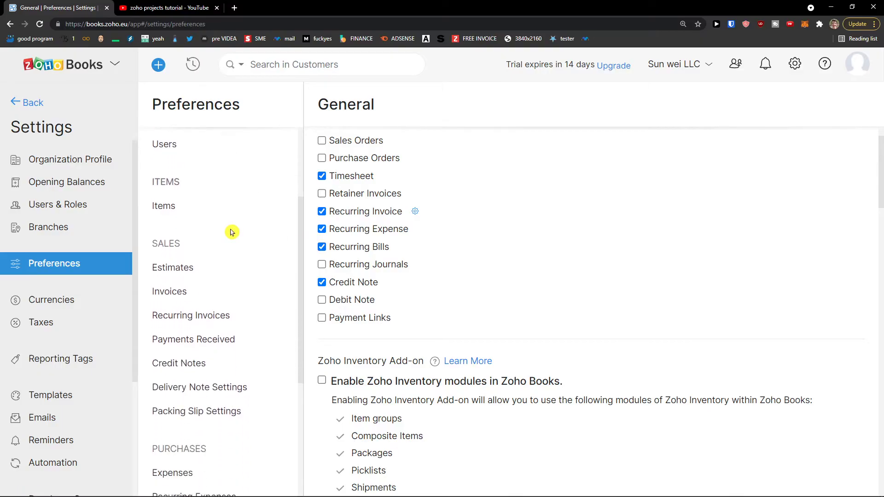
{"action": "left_click", "coordinate": [224, 247]}
{"action": "scroll", "coordinate": [376, 238], "scroll_direction": "down", "scroll_amount": 1}
{"action": "scroll", "coordinate": [377, 239], "scroll_direction": "up", "scroll_amount": 1}
{"action": "scroll", "coordinate": [377, 239], "scroll_direction": "down", "scroll_amount": 3}
{"action": "scroll", "coordinate": [377, 238], "scroll_direction": "down", "scroll_amount": 5}
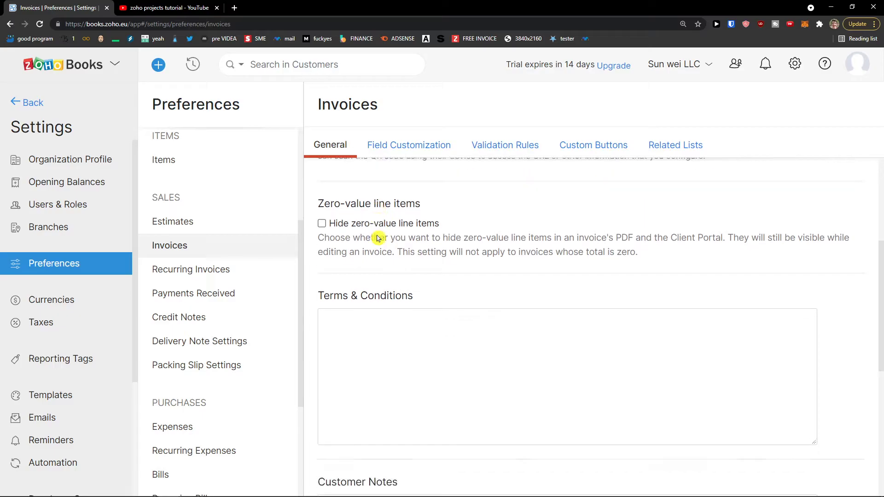
{"action": "scroll", "coordinate": [373, 260], "scroll_direction": "down", "scroll_amount": 4}
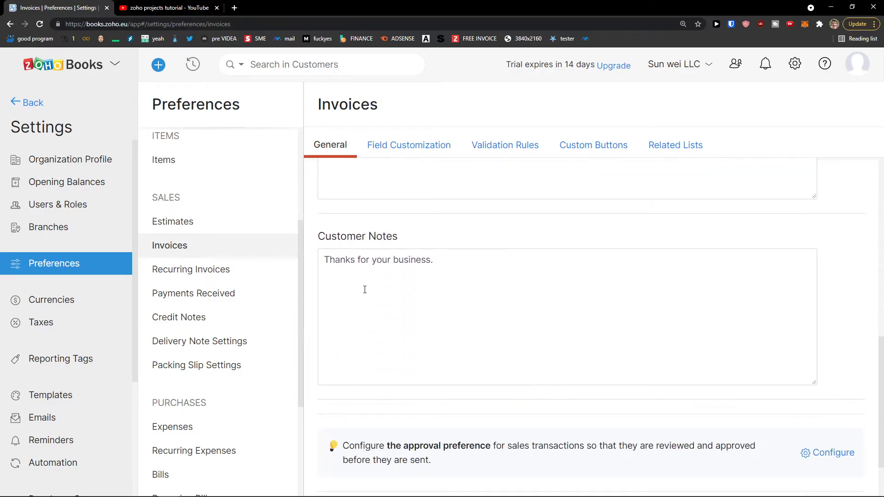
{"action": "left_click", "coordinate": [394, 146]}
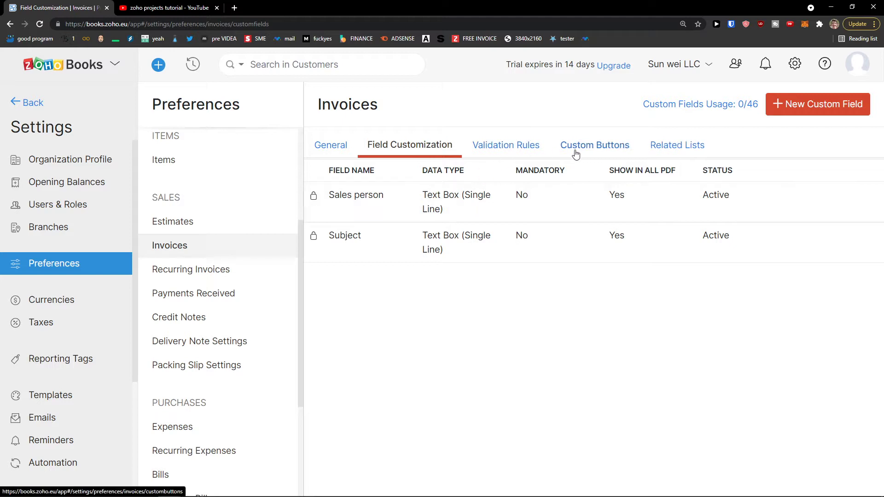
Open Currencies, then the Tax Rates settings, which list no taxes yet.
{"action": "scroll", "coordinate": [94, 275], "scroll_direction": "down", "scroll_amount": 1}
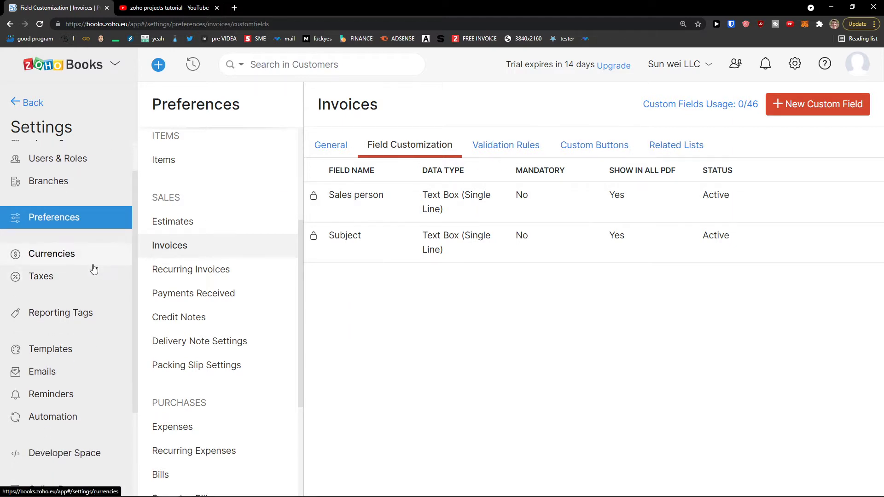
{"action": "left_click", "coordinate": [93, 259]}
{"action": "left_click", "coordinate": [101, 284]}
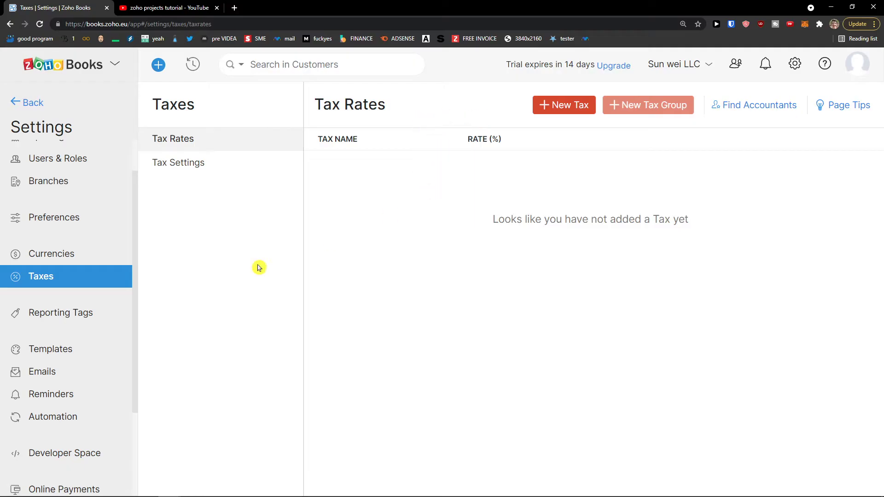
View the Standard Template under Estimates templates, then exit Settings back to Reports.
{"action": "scroll", "coordinate": [74, 266], "scroll_direction": "down", "scroll_amount": 2}
{"action": "scroll", "coordinate": [74, 266], "scroll_direction": "down", "scroll_amount": 1}
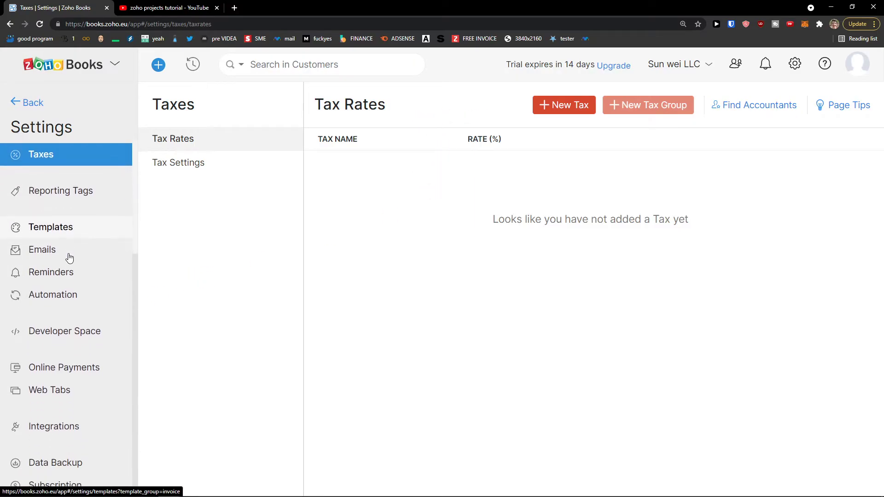
{"action": "left_click", "coordinate": [73, 231]}
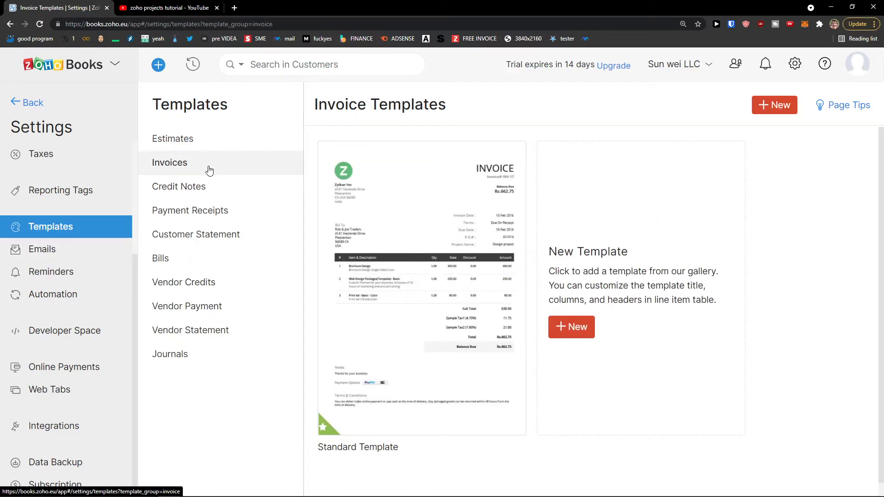
{"action": "left_click", "coordinate": [207, 143]}
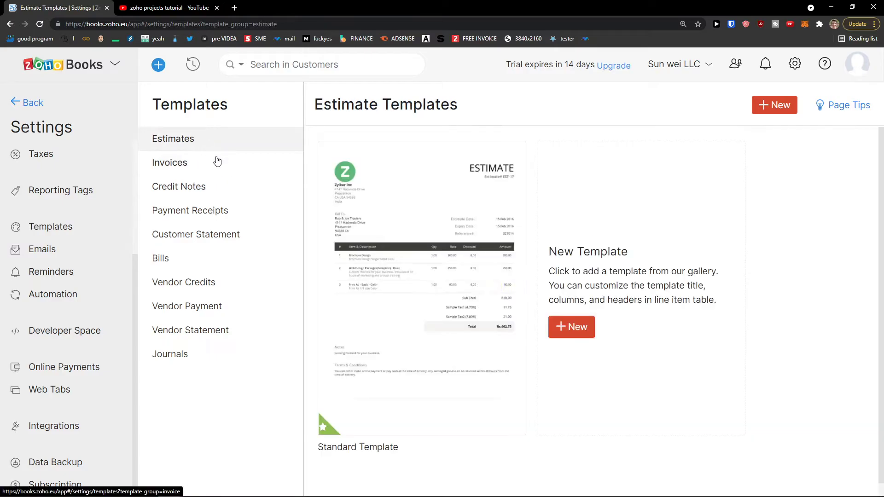
{"action": "mouse_move", "coordinate": [507, 316]}
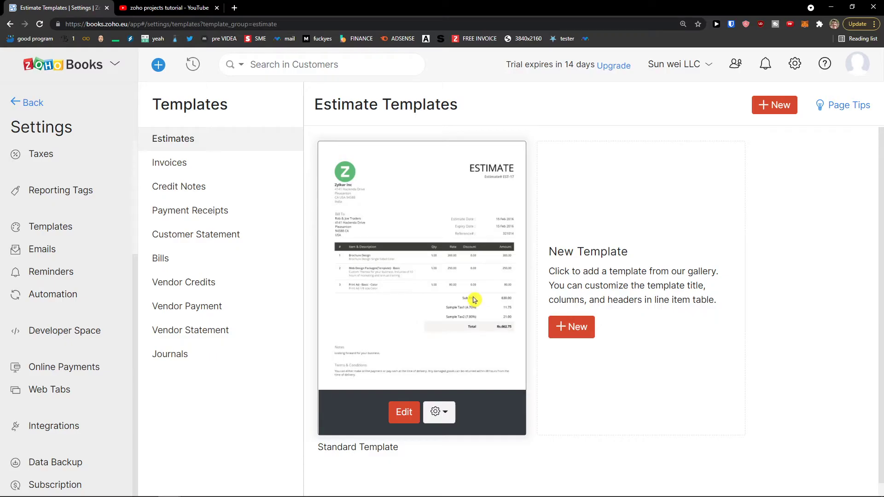
{"action": "left_click", "coordinate": [16, 108]}
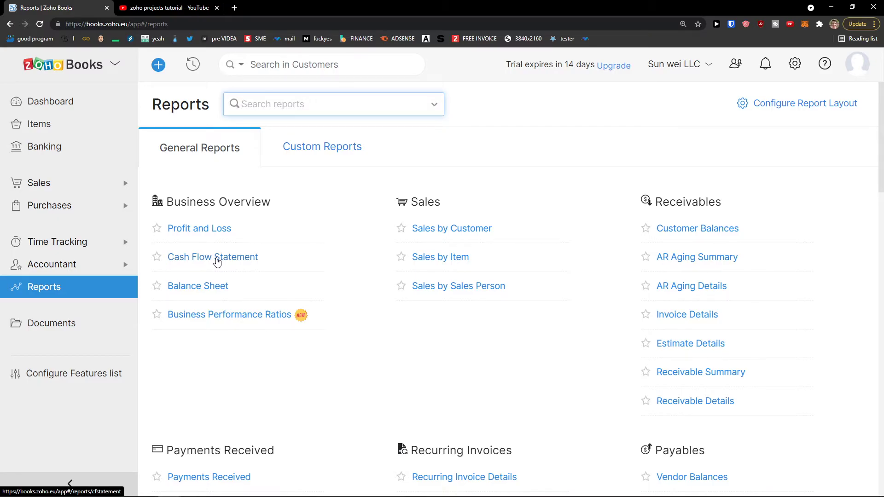
Scroll through the empty Dashboard widgets, then open the still-empty All Items list.
{"action": "left_click", "coordinate": [113, 110]}
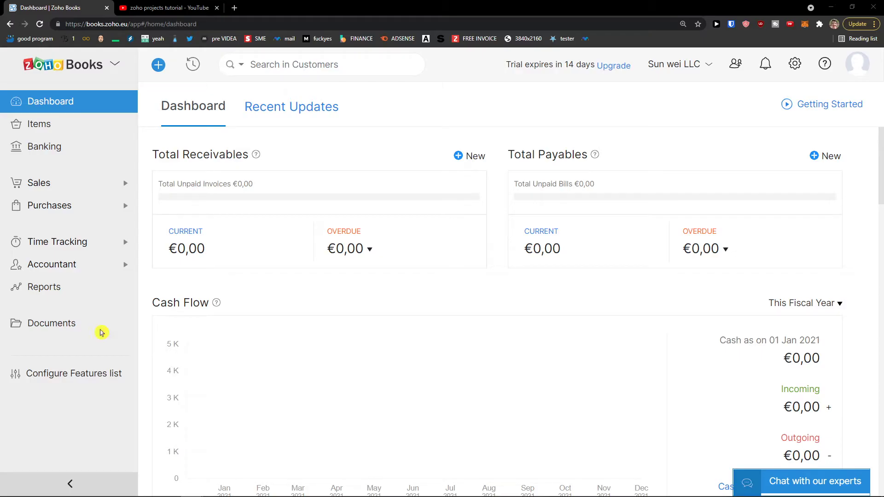
{"action": "scroll", "coordinate": [589, 229], "scroll_direction": "down", "scroll_amount": 3}
{"action": "scroll", "coordinate": [460, 247], "scroll_direction": "up", "scroll_amount": 2}
{"action": "scroll", "coordinate": [393, 255], "scroll_direction": "down", "scroll_amount": 1}
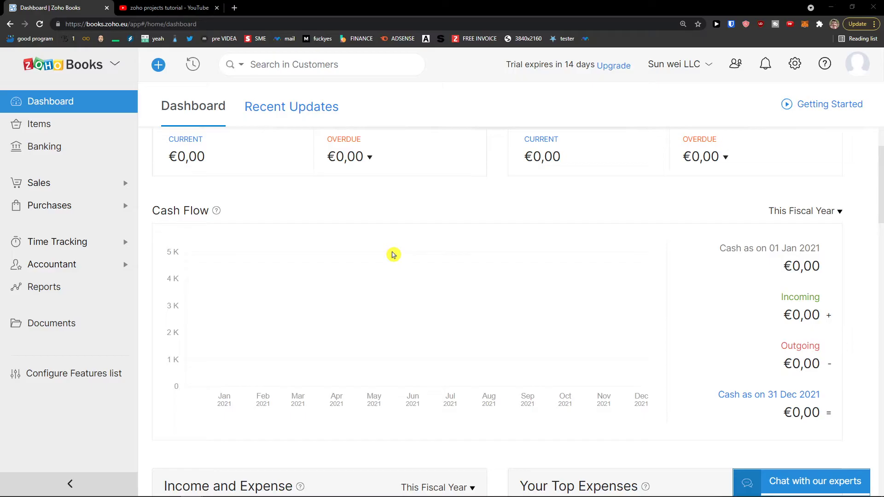
{"action": "scroll", "coordinate": [393, 254], "scroll_direction": "down", "scroll_amount": 2}
{"action": "scroll", "coordinate": [393, 254], "scroll_direction": "down", "scroll_amount": 1}
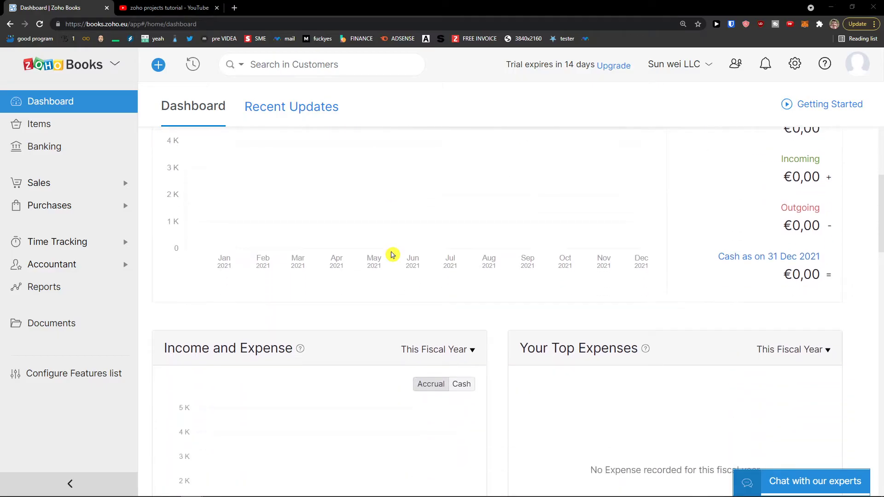
{"action": "scroll", "coordinate": [393, 255], "scroll_direction": "down", "scroll_amount": 3}
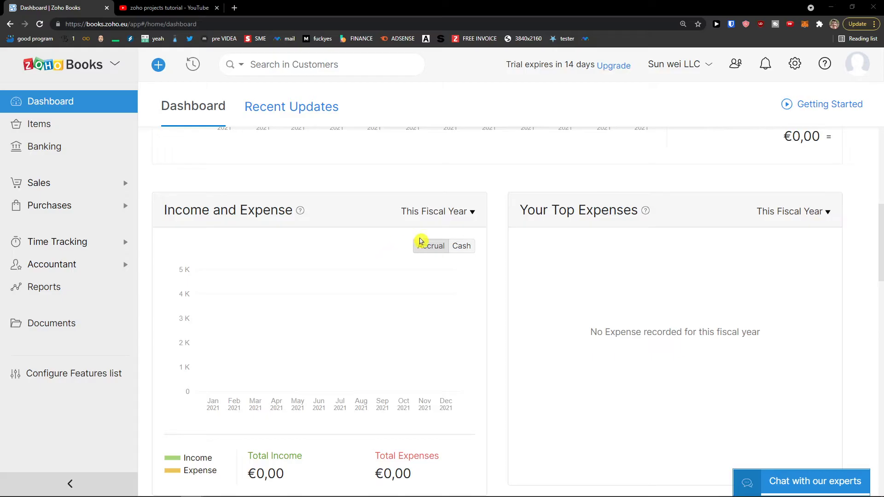
{"action": "scroll", "coordinate": [423, 211], "scroll_direction": "up", "scroll_amount": 7}
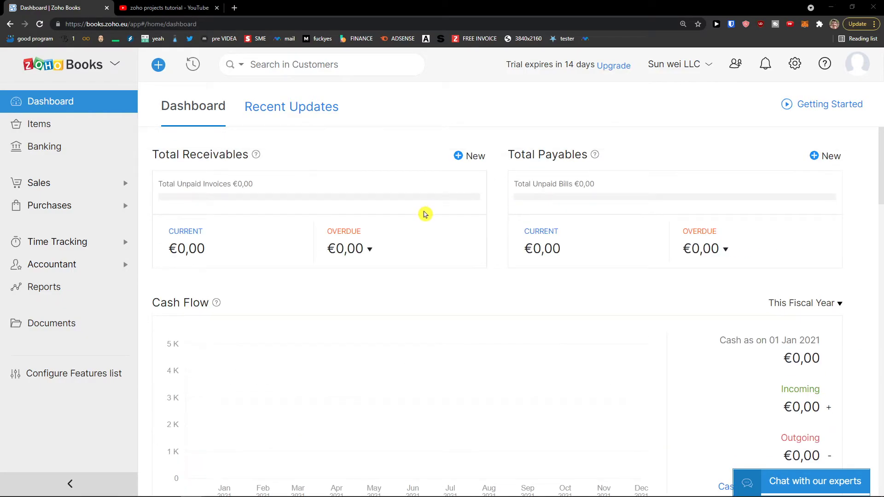
{"action": "scroll", "coordinate": [424, 215], "scroll_direction": "down", "scroll_amount": 7}
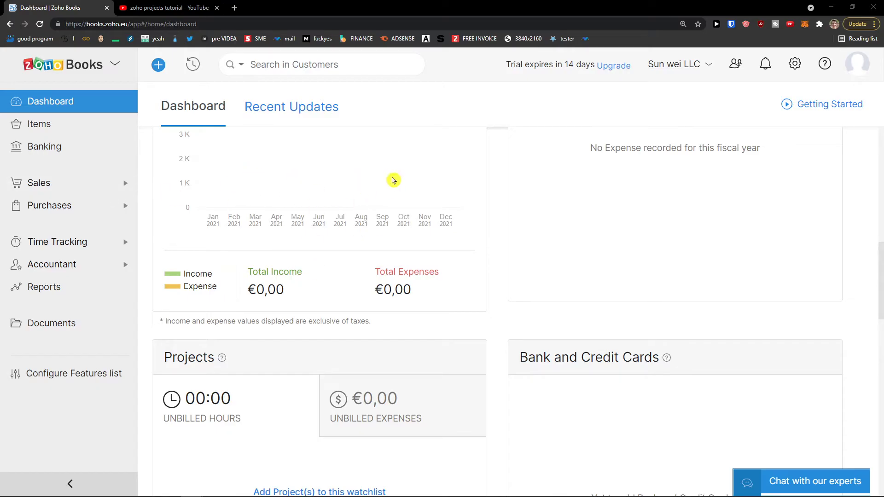
{"action": "left_click", "coordinate": [58, 125]}
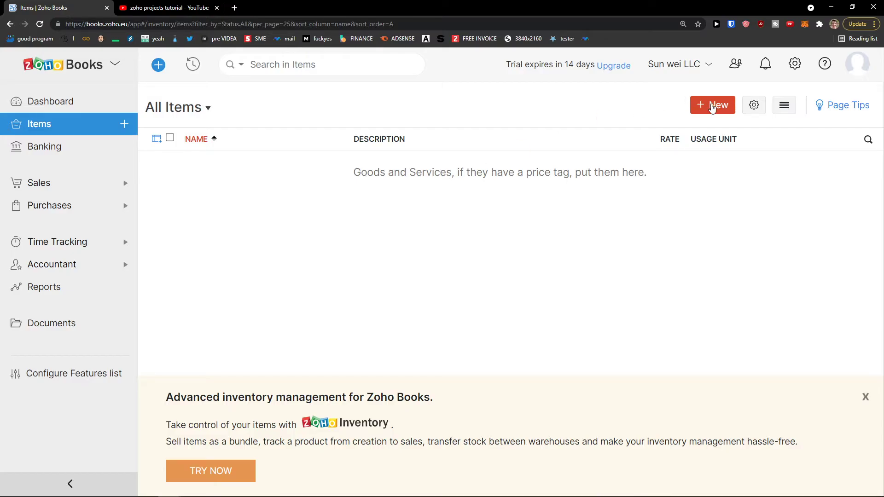
Start a new Paper item with selling price €100 and cost price €50.
{"action": "left_click", "coordinate": [712, 107]}
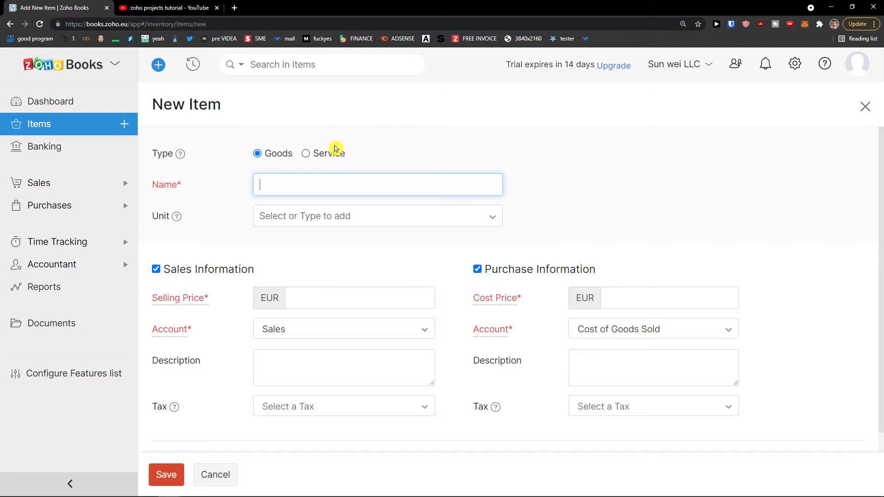
{"action": "scroll", "coordinate": [336, 147], "scroll_direction": "down", "scroll_amount": 1}
{"action": "scroll", "coordinate": [333, 154], "scroll_direction": "up", "scroll_amount": 1}
{"action": "left_click", "coordinate": [317, 158]}
{"action": "scroll", "coordinate": [345, 206], "scroll_direction": "down", "scroll_amount": 1}
{"action": "left_click", "coordinate": [336, 247]}
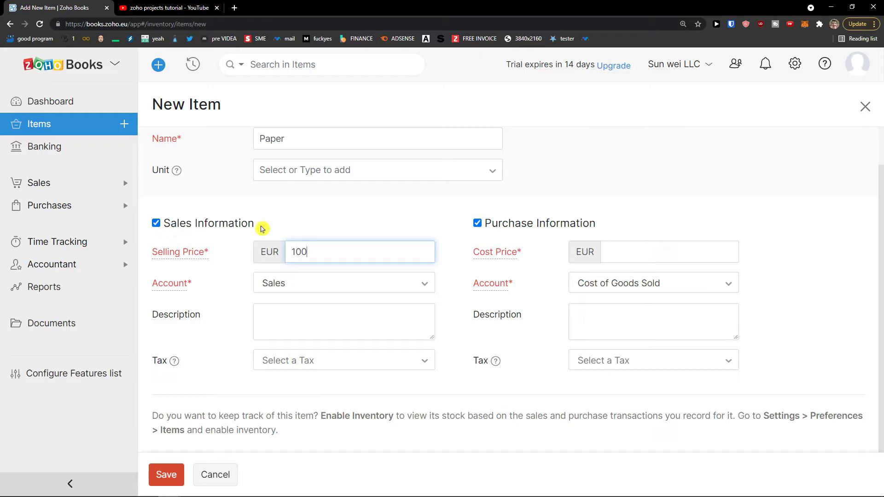
{"action": "left_click", "coordinate": [562, 223]}
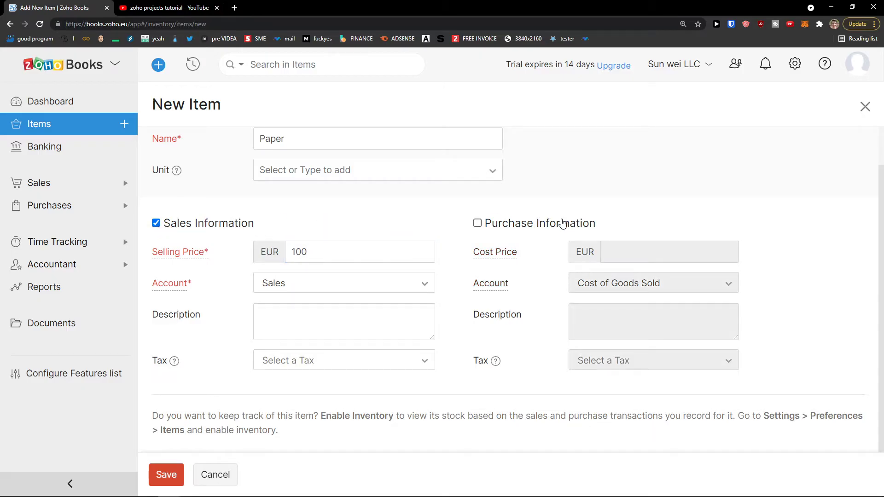
{"action": "left_click", "coordinate": [562, 223]}
{"action": "scroll", "coordinate": [304, 235], "scroll_direction": "up", "scroll_amount": 1}
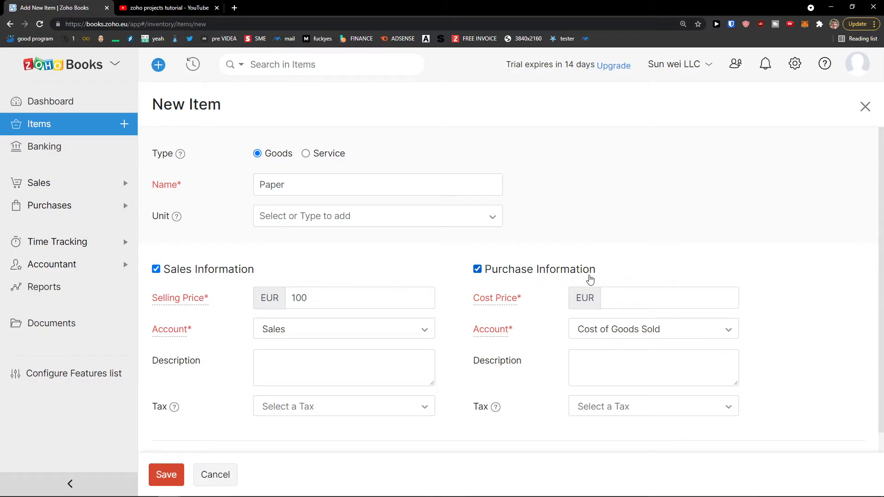
{"action": "left_click", "coordinate": [616, 293]}
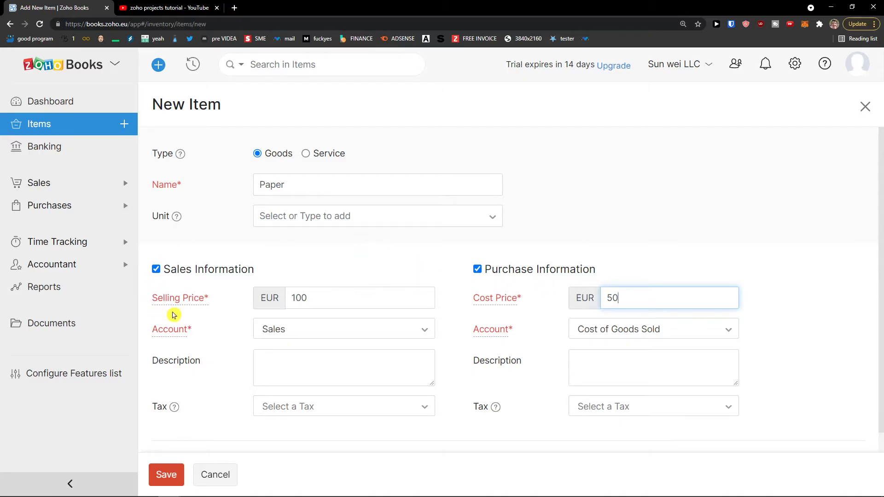
{"action": "scroll", "coordinate": [156, 307], "scroll_direction": "down", "scroll_amount": 1}
Keep Sales as sales account, choose Advertising And Marketing as purchase account, and save Paper.
{"action": "left_click", "coordinate": [362, 292]}
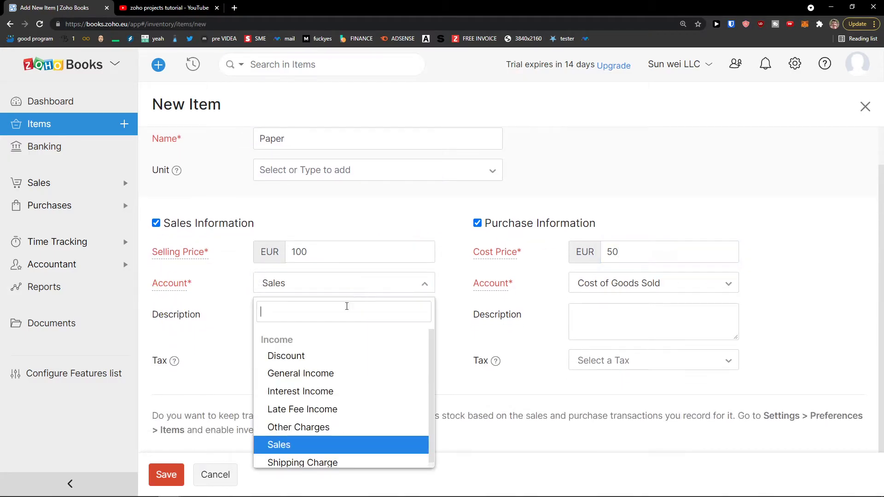
{"action": "scroll", "coordinate": [340, 419], "scroll_direction": "down", "scroll_amount": 1}
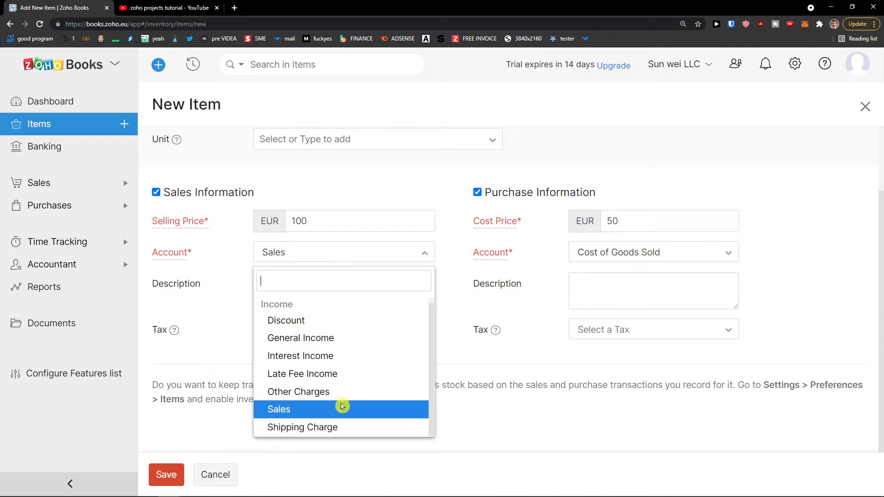
{"action": "left_click", "coordinate": [318, 408]}
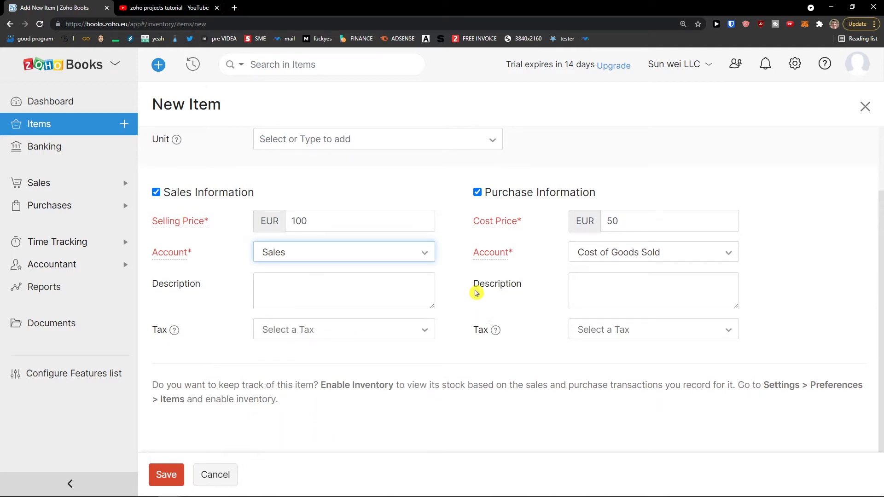
{"action": "left_click", "coordinate": [619, 260]}
{"action": "scroll", "coordinate": [619, 328], "scroll_direction": "up", "scroll_amount": 5}
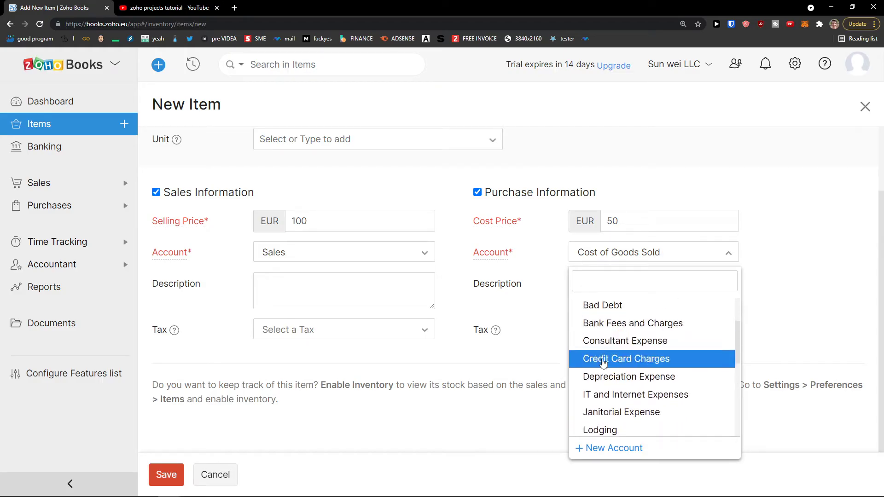
{"action": "scroll", "coordinate": [612, 361], "scroll_direction": "up", "scroll_amount": 3}
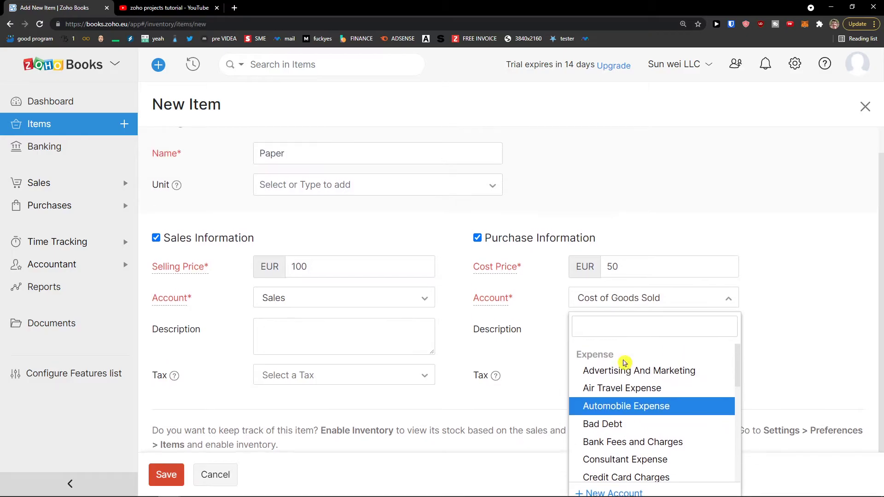
{"action": "scroll", "coordinate": [644, 336], "scroll_direction": "down", "scroll_amount": 2}
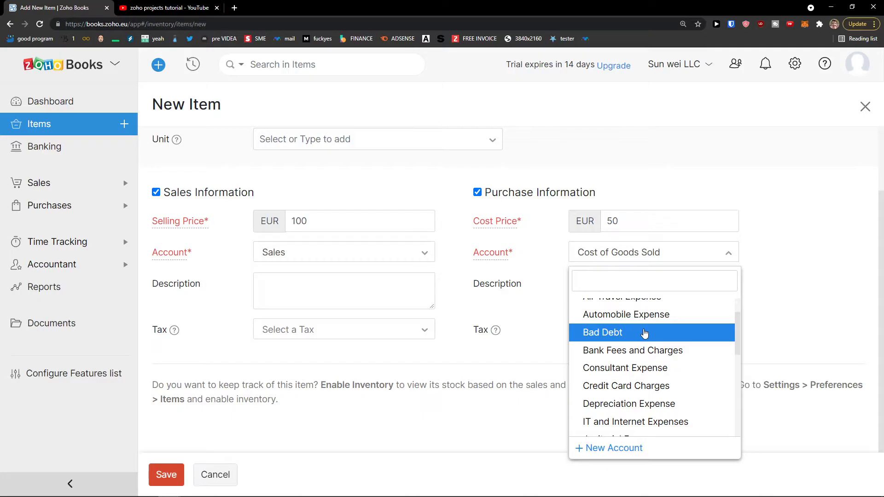
{"action": "scroll", "coordinate": [645, 333], "scroll_direction": "up", "scroll_amount": 3}
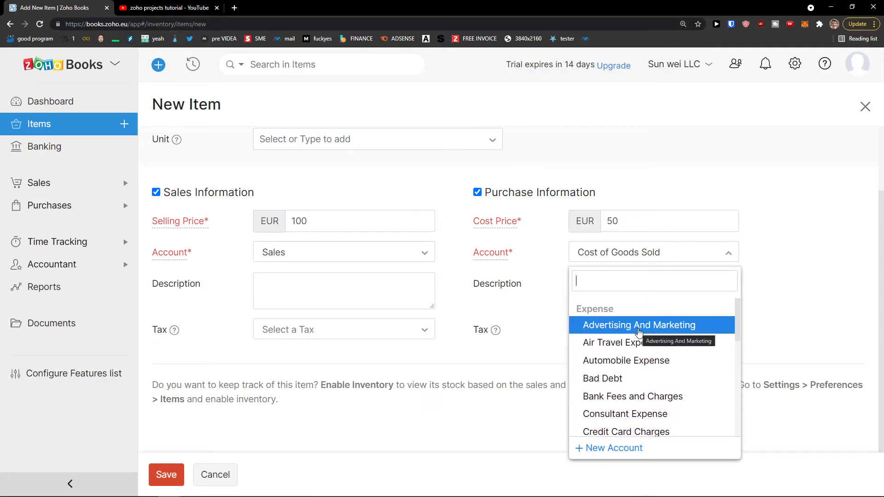
{"action": "left_click", "coordinate": [645, 326]}
{"action": "left_click", "coordinate": [368, 291]}
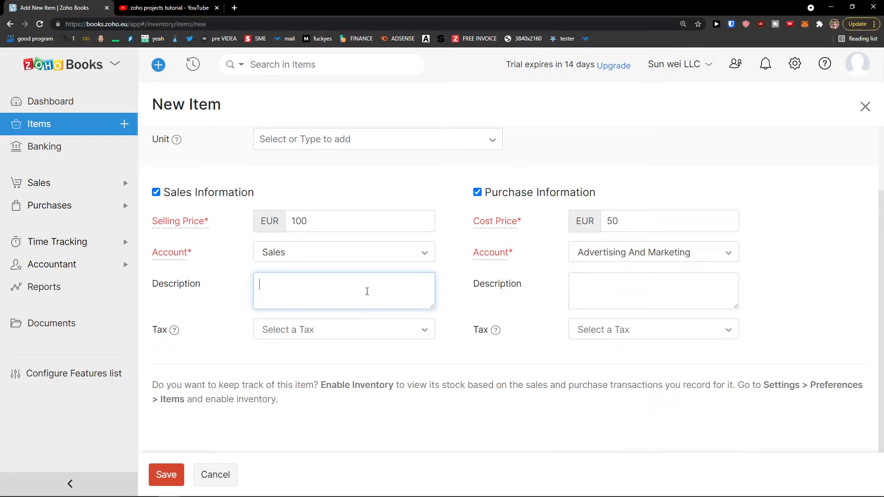
{"action": "scroll", "coordinate": [359, 290], "scroll_direction": "up", "scroll_amount": 2}
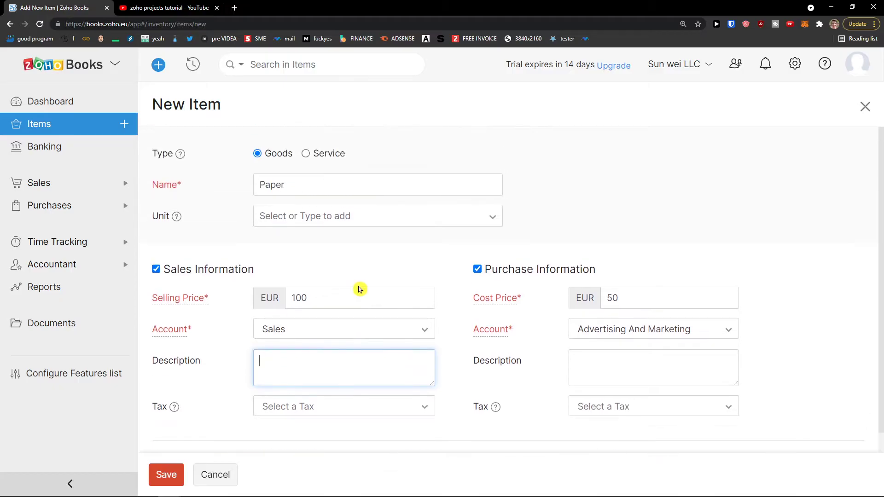
{"action": "scroll", "coordinate": [415, 285], "scroll_direction": "down", "scroll_amount": 2}
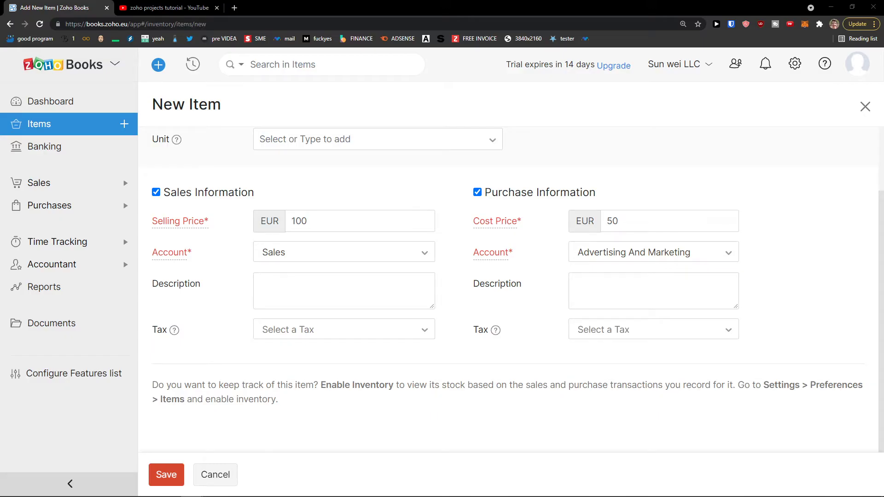
{"action": "scroll", "coordinate": [410, 314], "scroll_direction": "up", "scroll_amount": 2}
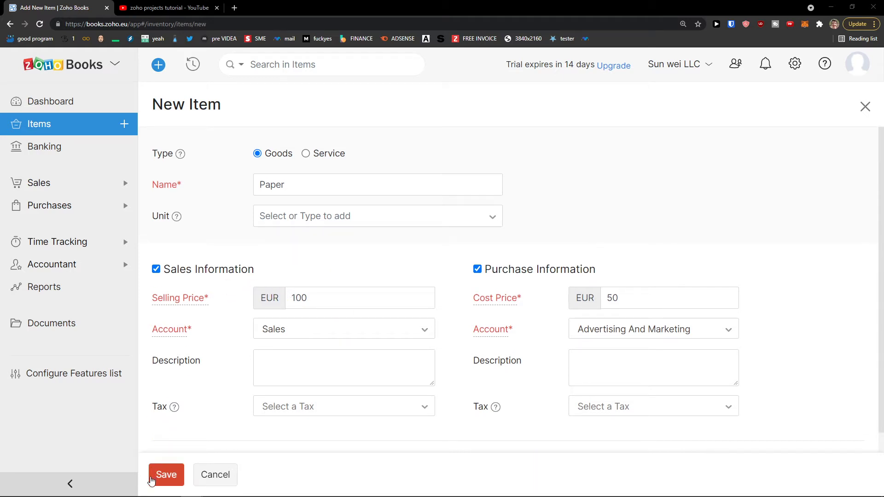
{"action": "left_click", "coordinate": [161, 482]}
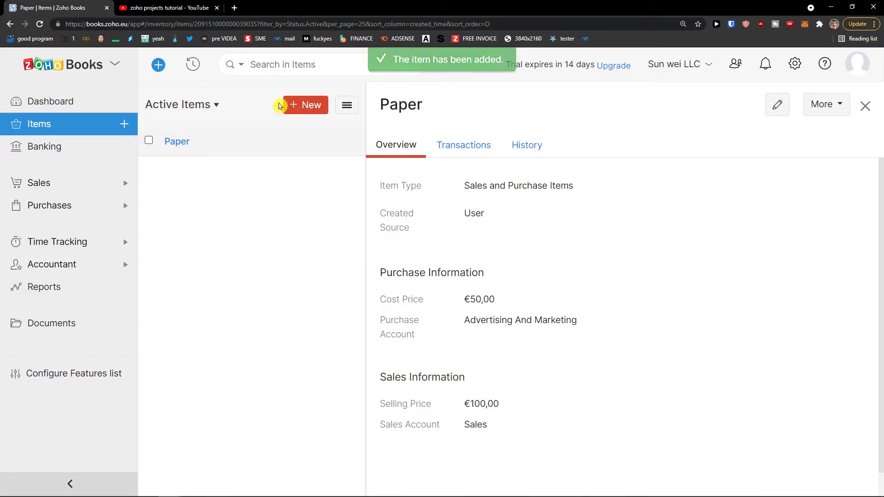
Start a new Service item named 'Youtube Video', leaving the unit empty.
{"action": "left_click", "coordinate": [292, 103]}
{"action": "left_click", "coordinate": [330, 157]}
{"action": "left_click", "coordinate": [323, 185]}
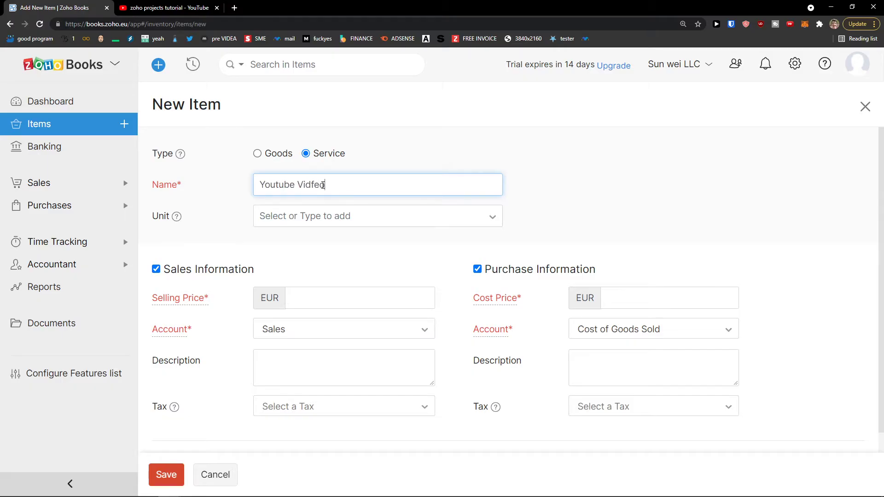
{"action": "type", "text": "Youtube Video"}
{"action": "scroll", "coordinate": [381, 216], "scroll_direction": "down", "scroll_amount": 1}
{"action": "scroll", "coordinate": [381, 218], "scroll_direction": "up", "scroll_amount": 1}
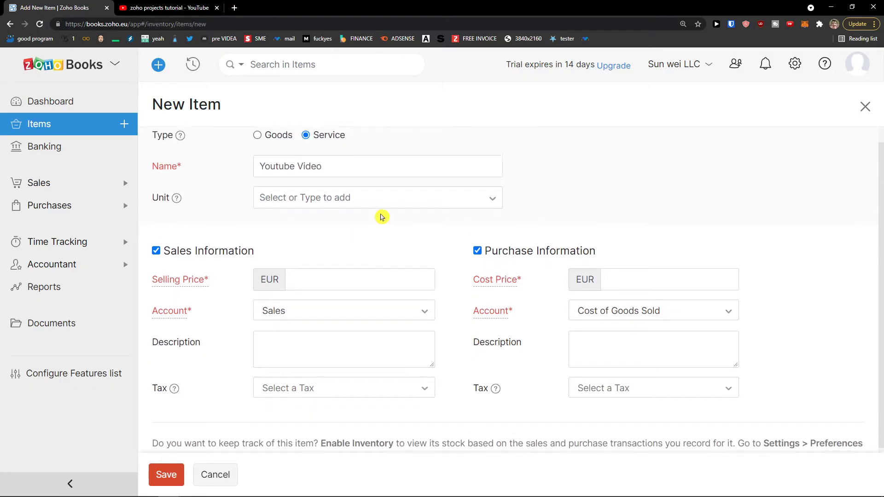
{"action": "left_click", "coordinate": [321, 225]}
{"action": "scroll", "coordinate": [309, 270], "scroll_direction": "down", "scroll_amount": 2}
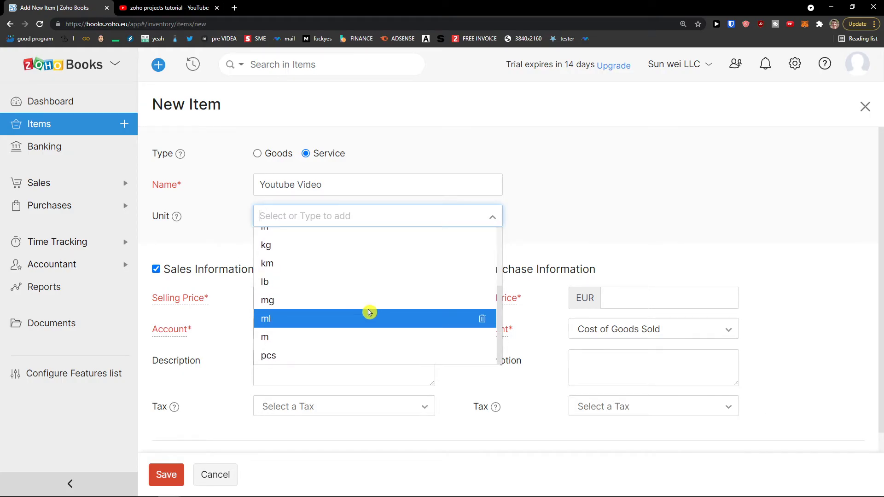
{"action": "scroll", "coordinate": [367, 312], "scroll_direction": "up", "scroll_amount": 2}
{"action": "left_click", "coordinate": [250, 224]}
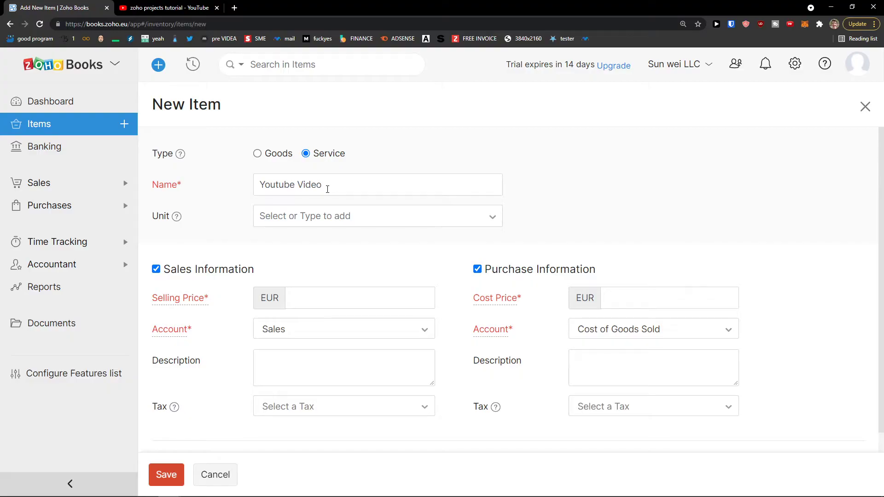
{"action": "left_click", "coordinate": [335, 215]}
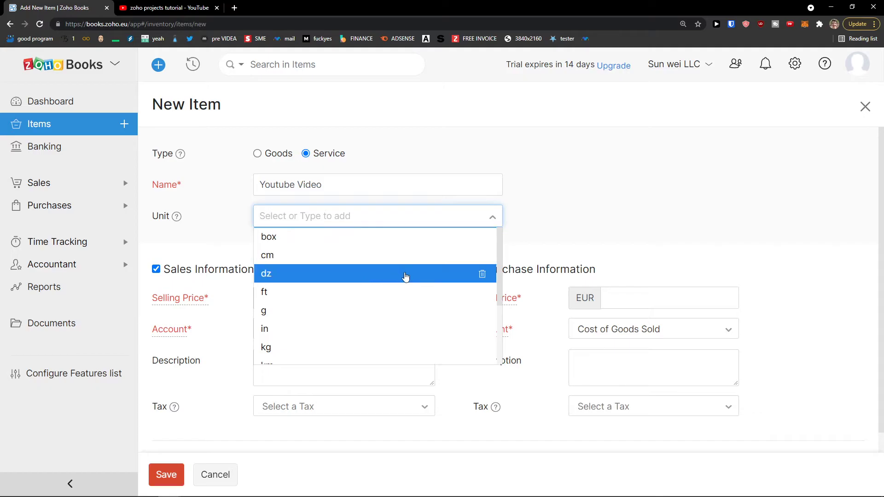
{"action": "scroll", "coordinate": [405, 275], "scroll_direction": "down", "scroll_amount": 3}
{"action": "scroll", "coordinate": [399, 286], "scroll_direction": "up", "scroll_amount": 1}
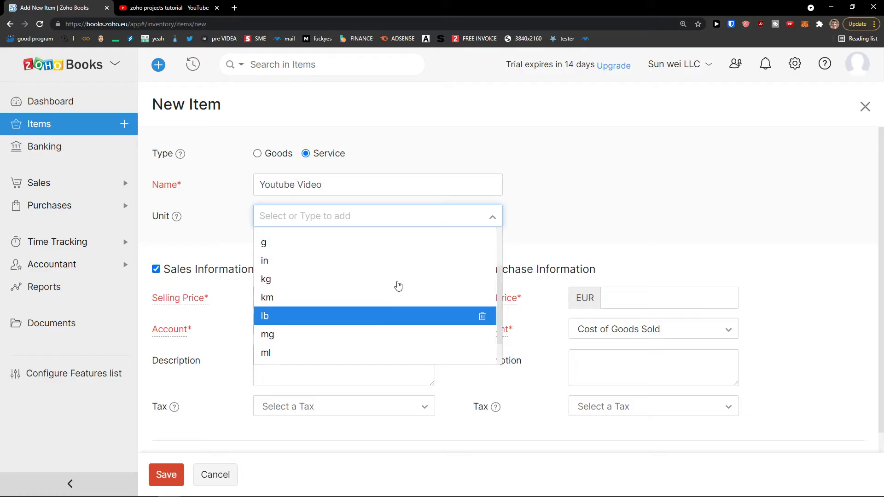
{"action": "scroll", "coordinate": [398, 285], "scroll_direction": "up", "scroll_amount": 2}
{"action": "left_click", "coordinate": [249, 240]}
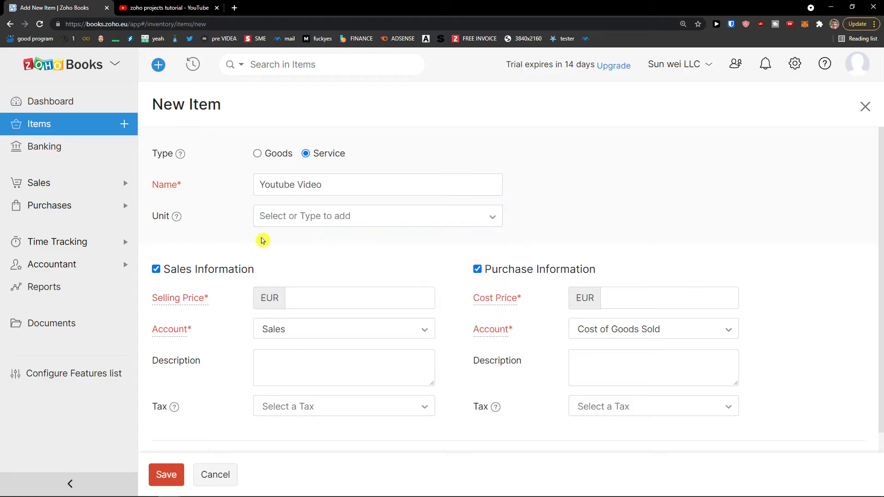
Turn off purchase information, set selling price 200 to the Sales account, and save.
{"action": "left_click", "coordinate": [537, 274]}
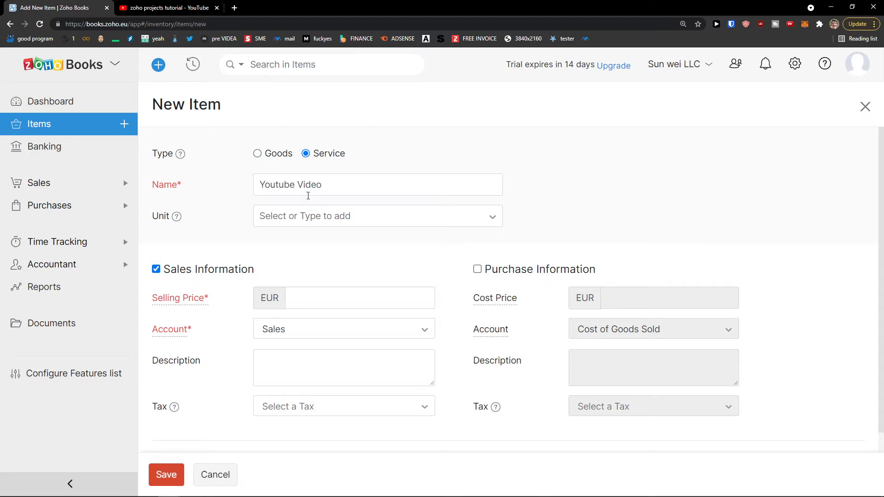
{"action": "scroll", "coordinate": [316, 225], "scroll_direction": "down", "scroll_amount": 1}
{"action": "left_click", "coordinate": [319, 252]}
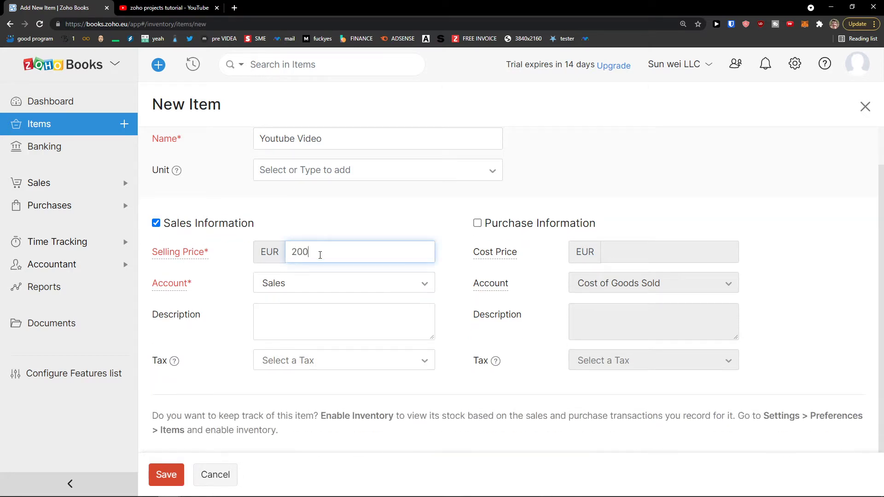
{"action": "left_click", "coordinate": [308, 286]}
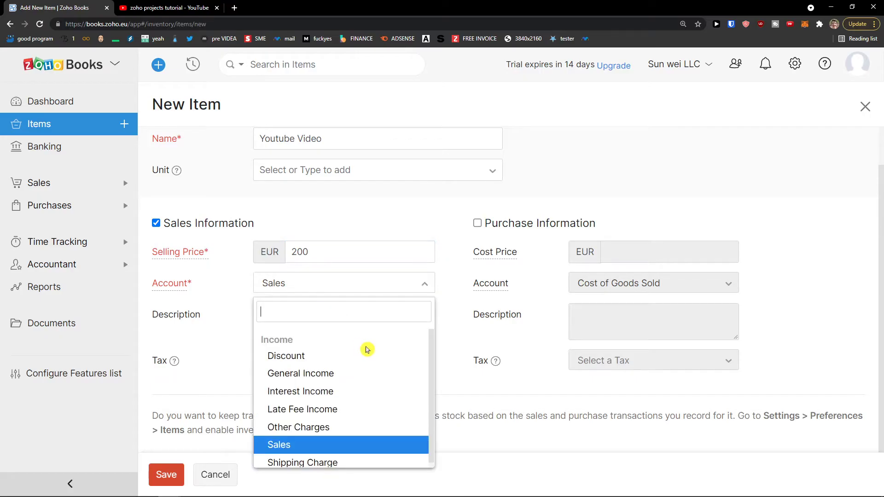
{"action": "scroll", "coordinate": [370, 355], "scroll_direction": "down", "scroll_amount": 1}
{"action": "scroll", "coordinate": [368, 364], "scroll_direction": "up", "scroll_amount": 1}
{"action": "scroll", "coordinate": [359, 377], "scroll_direction": "down", "scroll_amount": 1}
{"action": "scroll", "coordinate": [345, 444], "scroll_direction": "up", "scroll_amount": 1}
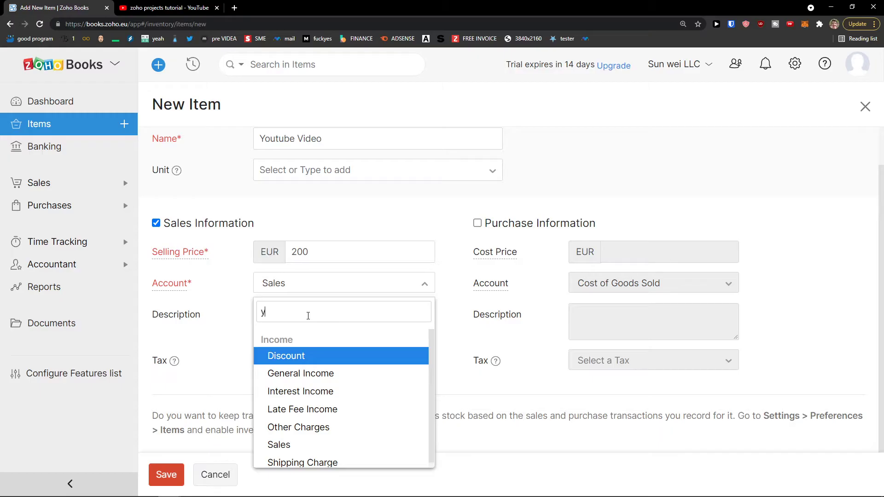
{"action": "key", "text": "BackSpace"}
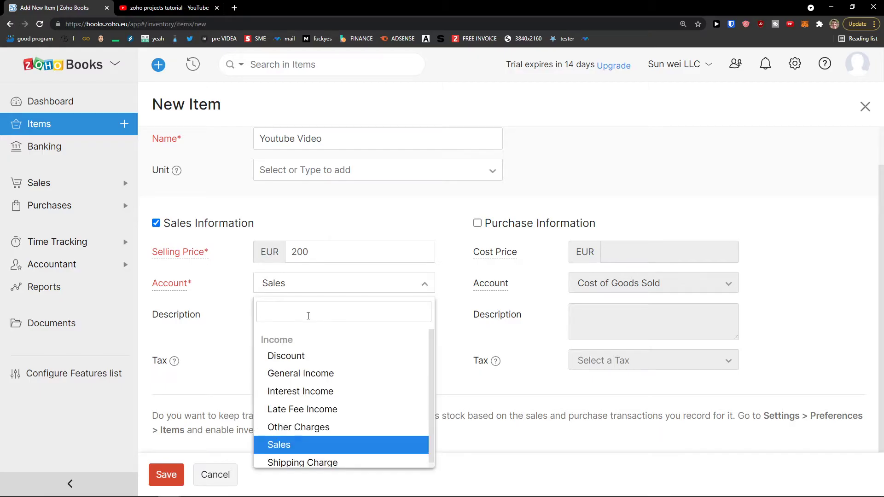
{"action": "left_click", "coordinate": [239, 302]}
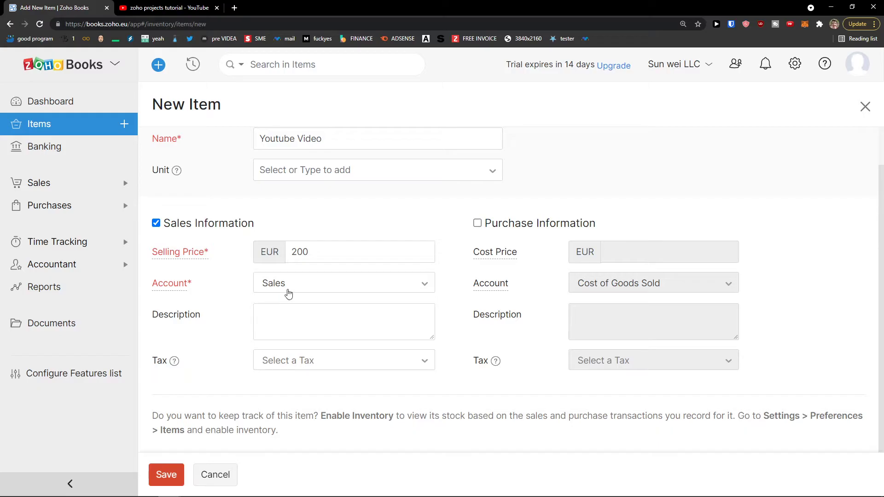
{"action": "mouse_move", "coordinate": [183, 293]}
{"action": "left_click", "coordinate": [290, 307]}
{"action": "scroll", "coordinate": [298, 330], "scroll_direction": "down", "scroll_amount": 1}
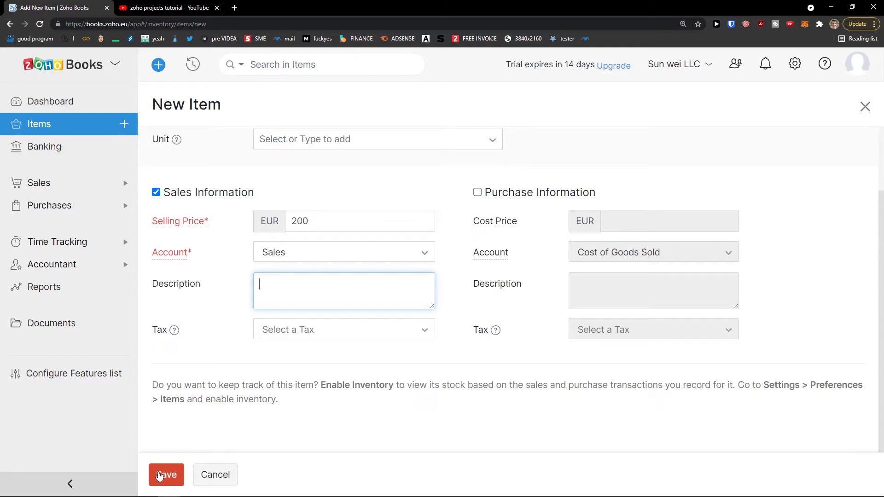
{"action": "left_click", "coordinate": [158, 476]}
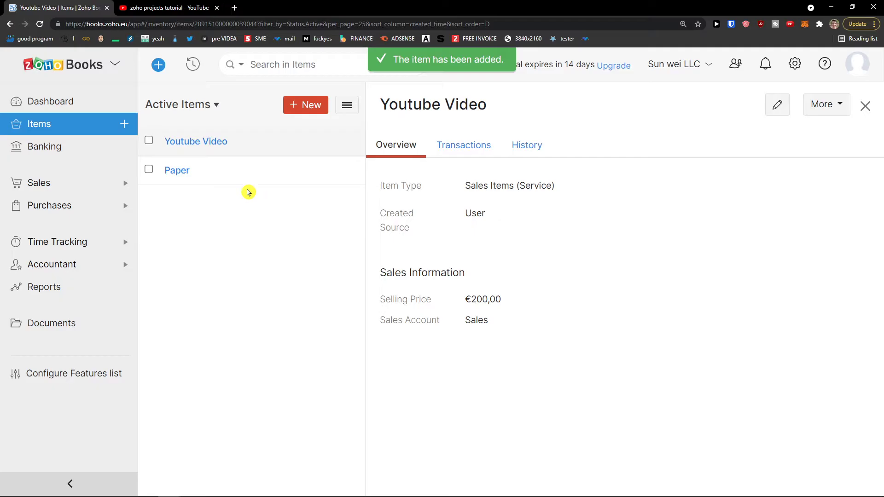
{"action": "left_click", "coordinate": [225, 179]}
Review the Youtube Video and Paper item details, then expand Sales in the sidebar.
{"action": "left_click", "coordinate": [238, 148]}
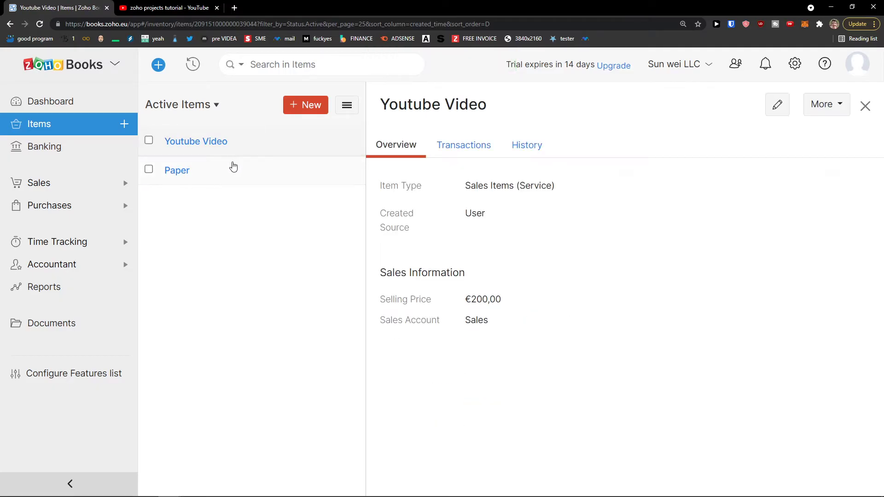
{"action": "left_click", "coordinate": [233, 168]}
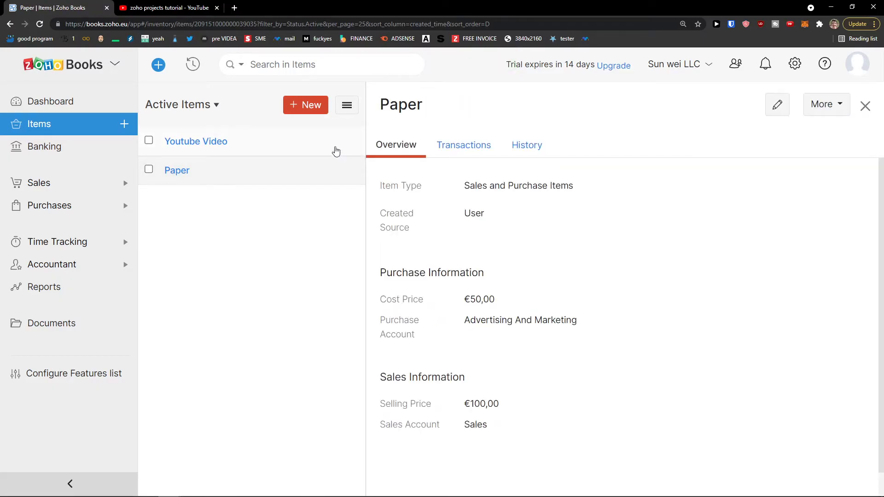
{"action": "left_click", "coordinate": [340, 146]}
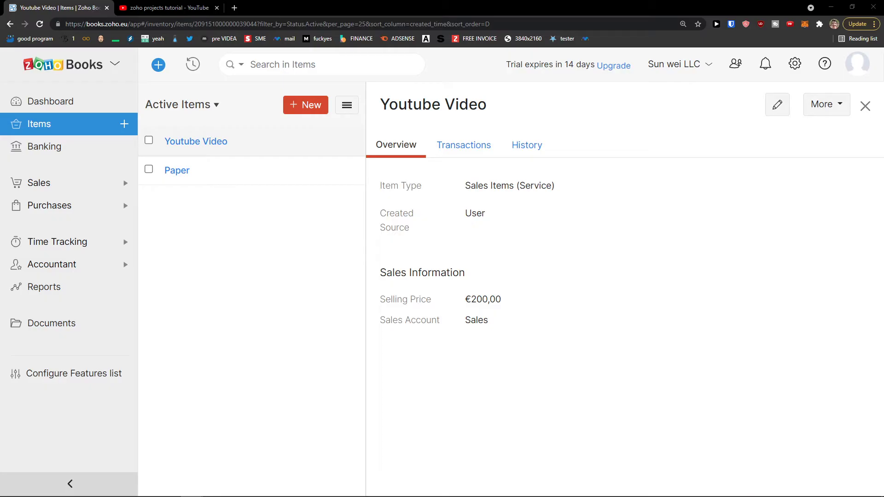
{"action": "left_click", "coordinate": [40, 182]}
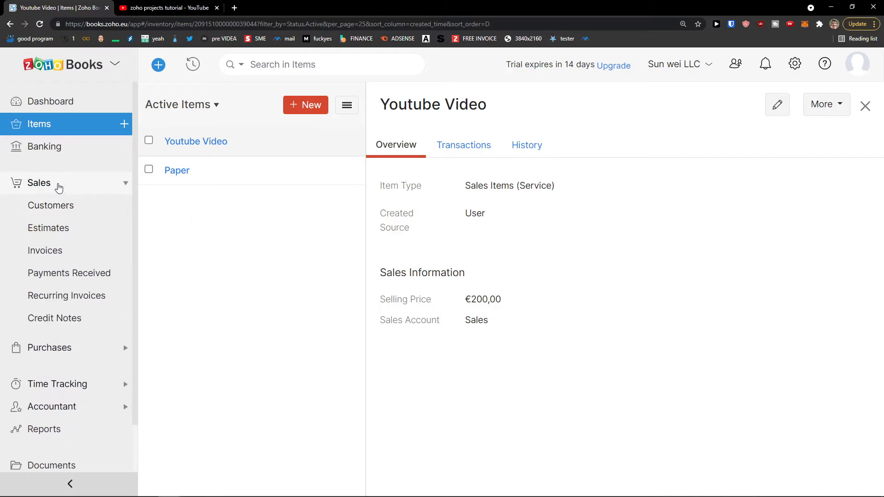
Start a new customer with the contact's first and last name, company 'Sun Customer' and e-mail.
{"action": "left_click", "coordinate": [54, 206]}
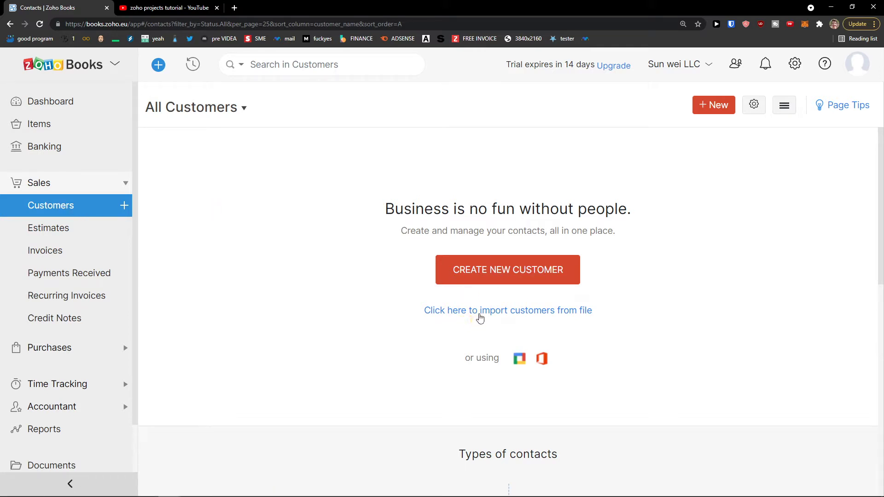
{"action": "left_click", "coordinate": [495, 282]}
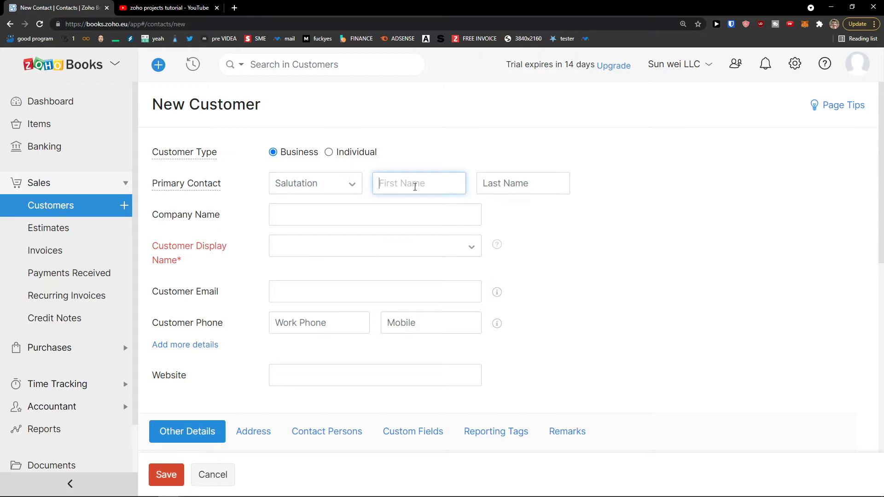
{"action": "type", "text": "Mar"}
{"action": "key", "text": "Tab"}
{"action": "type", "text": "Customer"}
{"action": "key", "text": "Tab"}
{"action": "type", "text": "Sun"}
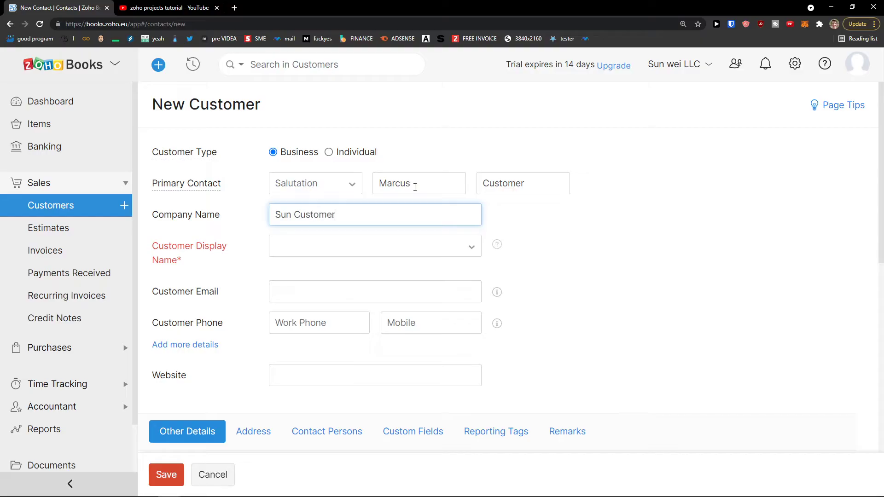
{"action": "type", "text": " Customer"}
{"action": "key", "text": "Tab"}
{"action": "key", "text": "Tab"}
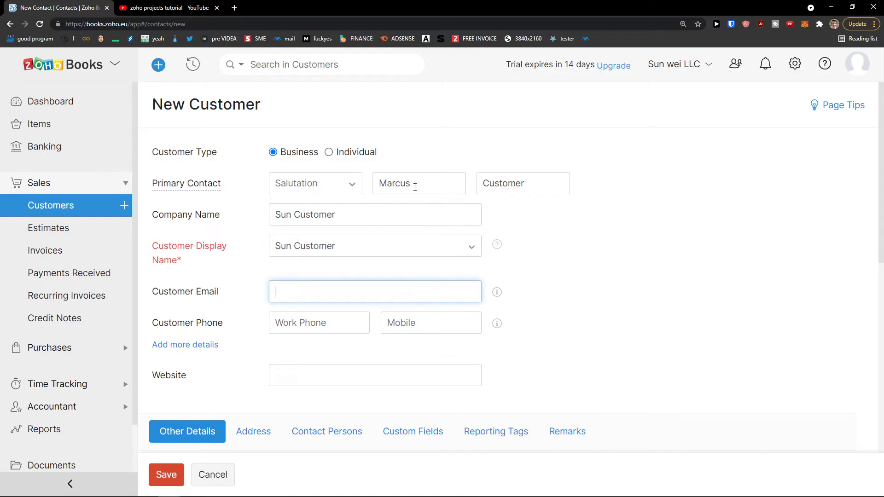
{"action": "scroll", "coordinate": [358, 220], "scroll_direction": "down", "scroll_amount": 2}
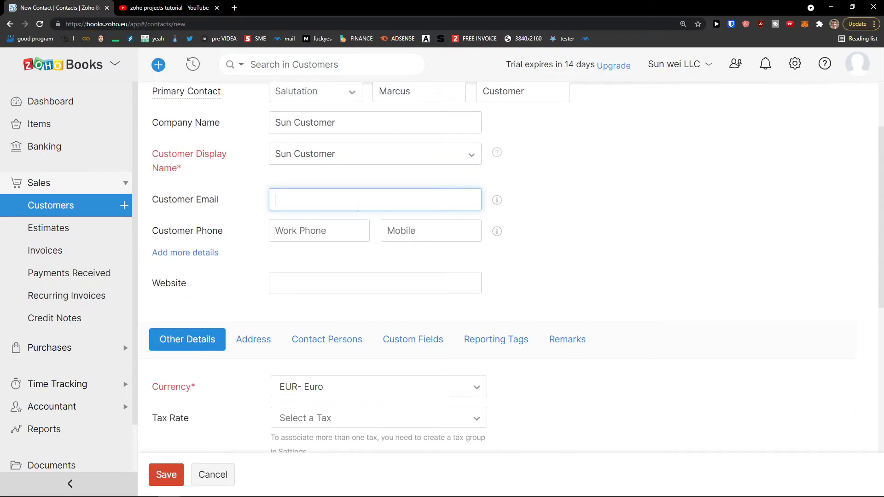
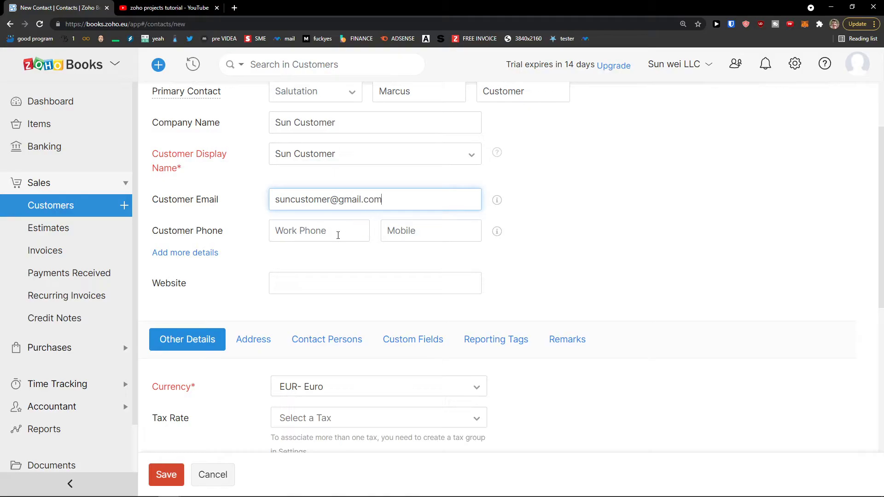
{"action": "left_click", "coordinate": [408, 231]}
{"action": "left_click", "coordinate": [256, 277]}
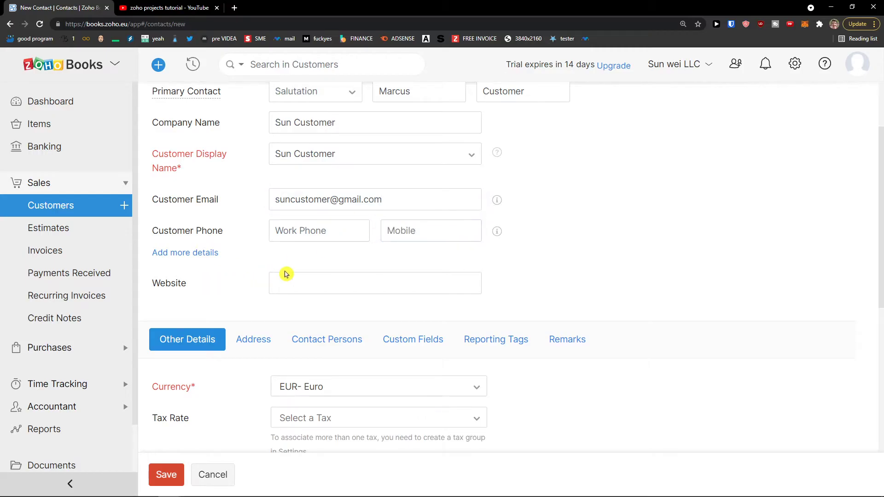
Review Other Details, leaving the tax rate unchanged and payment terms as Due on Receipt.
{"action": "scroll", "coordinate": [286, 275], "scroll_direction": "up", "scroll_amount": 2}
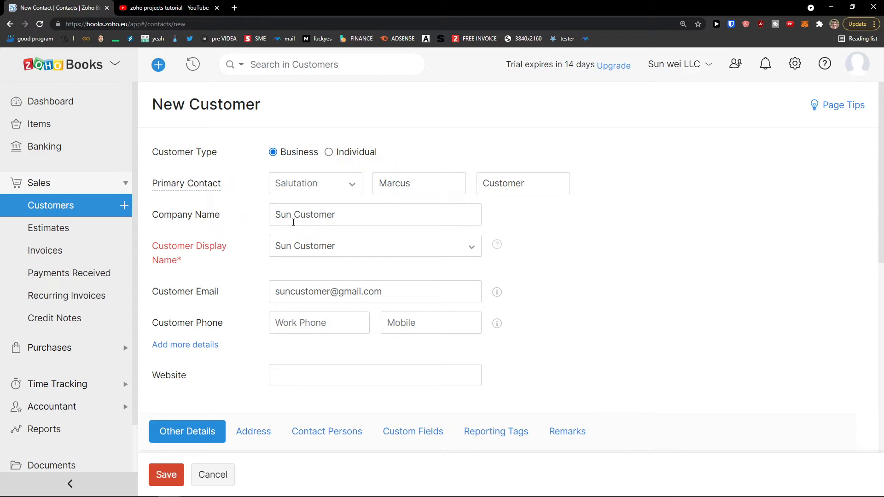
{"action": "scroll", "coordinate": [314, 219], "scroll_direction": "down", "scroll_amount": 5}
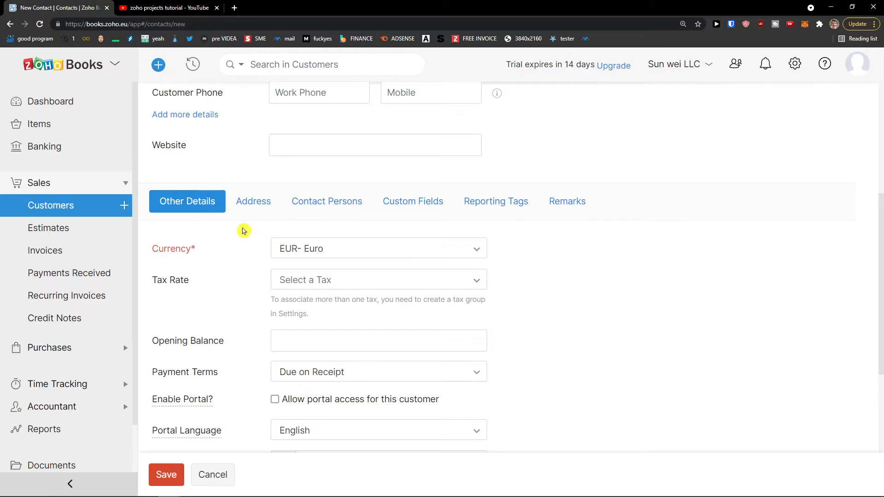
{"action": "scroll", "coordinate": [242, 231], "scroll_direction": "down", "scroll_amount": 1}
{"action": "left_click_drag", "start_coordinate": [153, 206], "coordinate": [197, 201]}
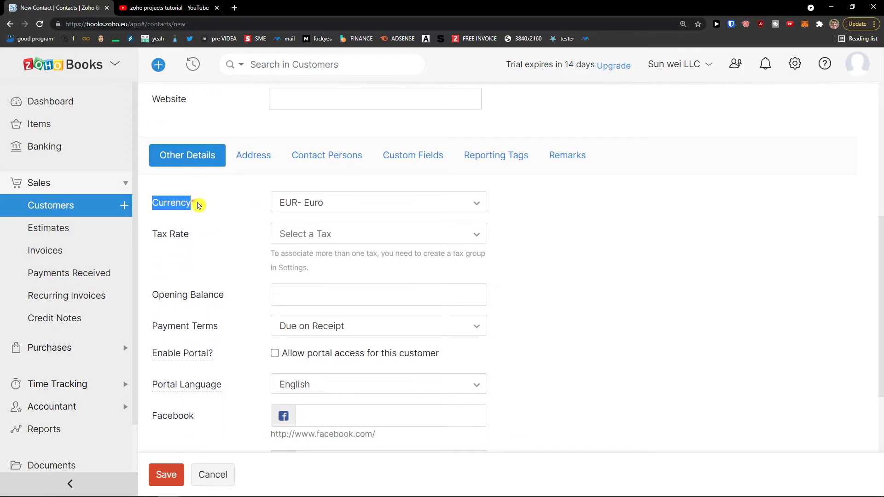
{"action": "scroll", "coordinate": [210, 212], "scroll_direction": "down", "scroll_amount": 1}
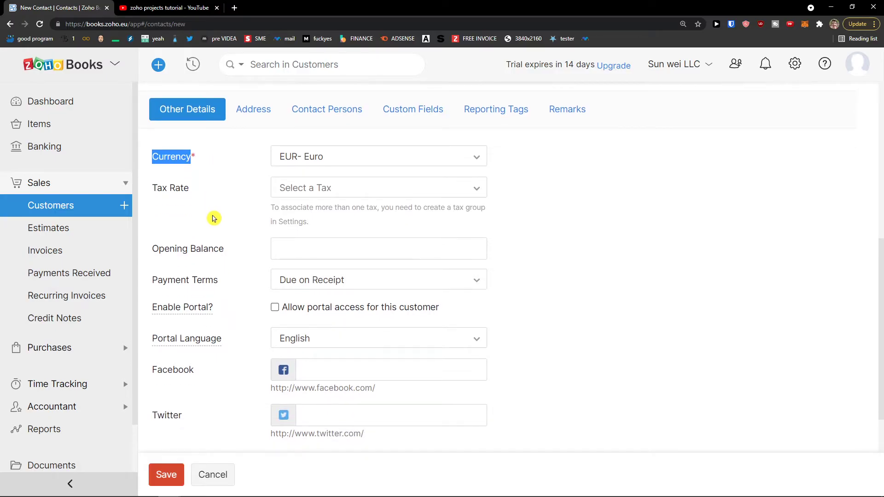
{"action": "scroll", "coordinate": [212, 217], "scroll_direction": "up", "scroll_amount": 5}
{"action": "scroll", "coordinate": [244, 225], "scroll_direction": "down", "scroll_amount": 1}
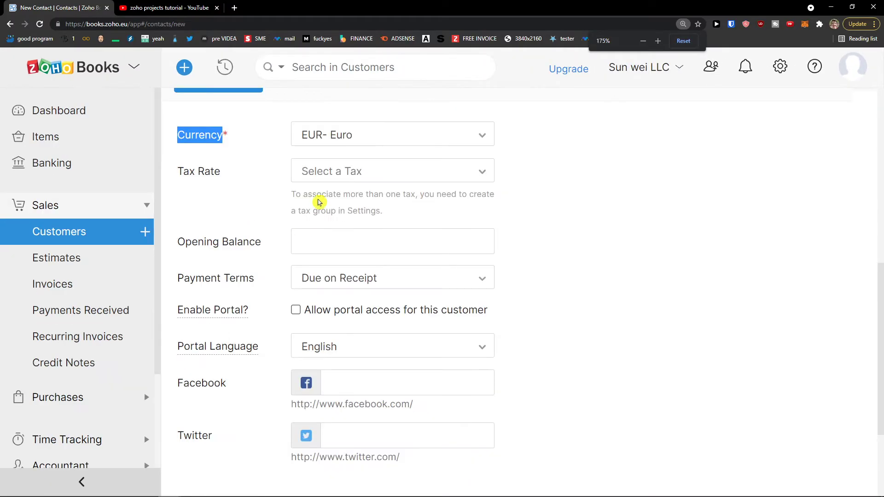
{"action": "left_click", "coordinate": [324, 174]}
{"action": "left_click", "coordinate": [262, 207]}
{"action": "left_click", "coordinate": [318, 238]}
{"action": "scroll", "coordinate": [249, 260], "scroll_direction": "down", "scroll_amount": 1}
{"action": "left_click", "coordinate": [339, 236]}
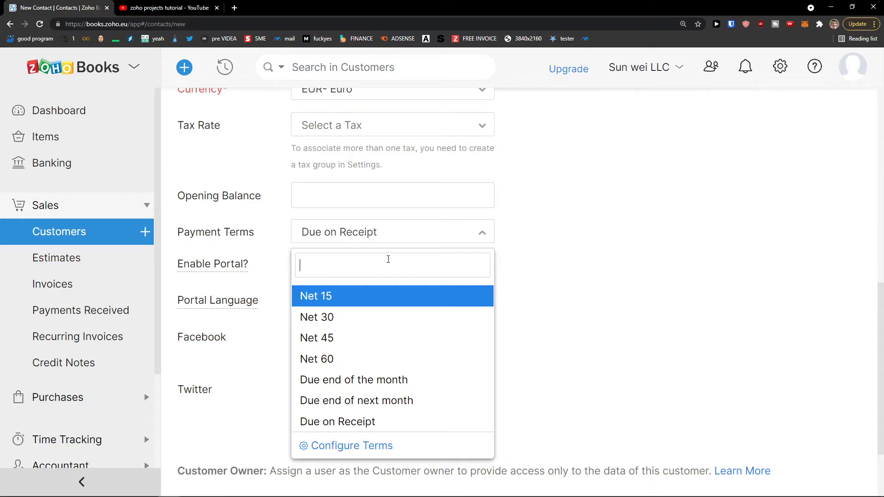
{"action": "left_click", "coordinate": [283, 246]}
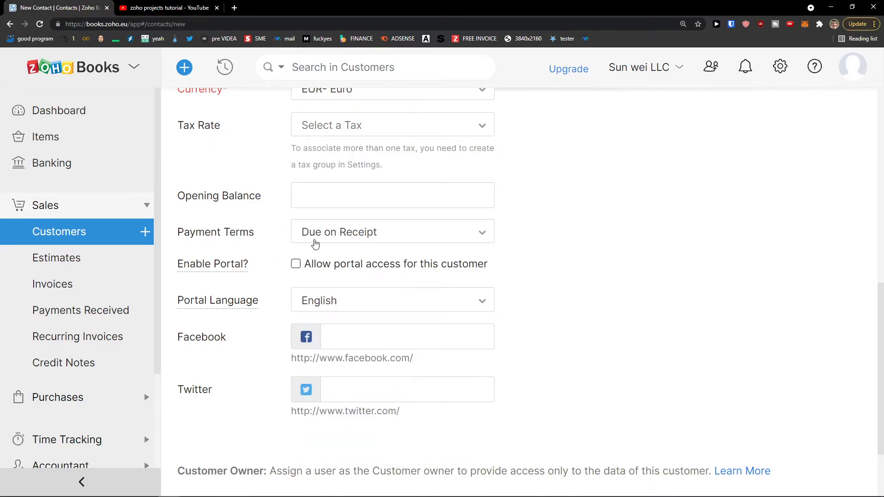
{"action": "mouse_move", "coordinate": [222, 267]}
{"action": "scroll", "coordinate": [313, 268], "scroll_direction": "down", "scroll_amount": 2}
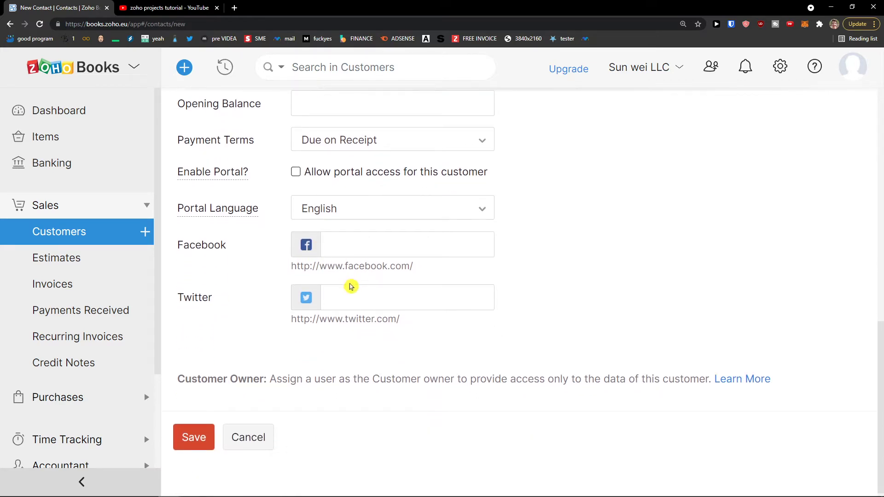
{"action": "scroll", "coordinate": [353, 289], "scroll_direction": "up", "scroll_amount": 8}
Browse the Address, Contact Persons, Custom Fields and Reporting Tags sections of the customer form.
{"action": "left_click", "coordinate": [300, 309]}
{"action": "scroll", "coordinate": [358, 283], "scroll_direction": "down", "scroll_amount": 6}
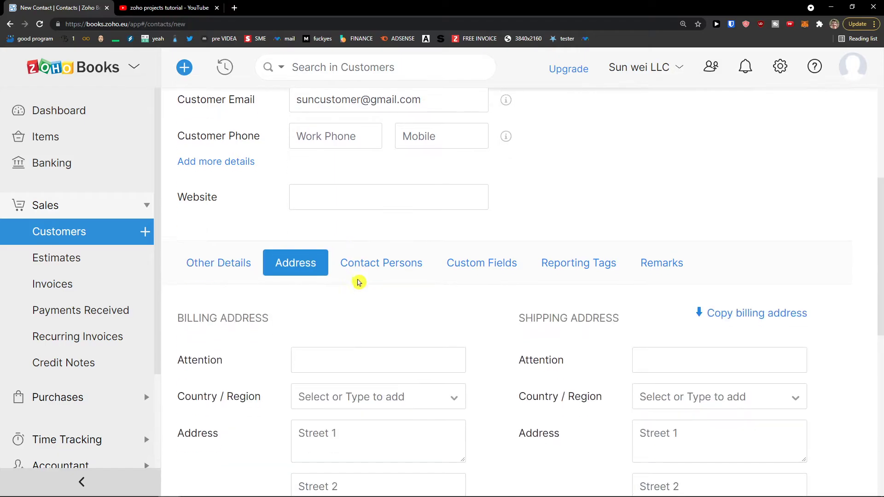
{"action": "scroll", "coordinate": [358, 281], "scroll_direction": "up", "scroll_amount": 7}
{"action": "scroll", "coordinate": [344, 290], "scroll_direction": "down", "scroll_amount": 6}
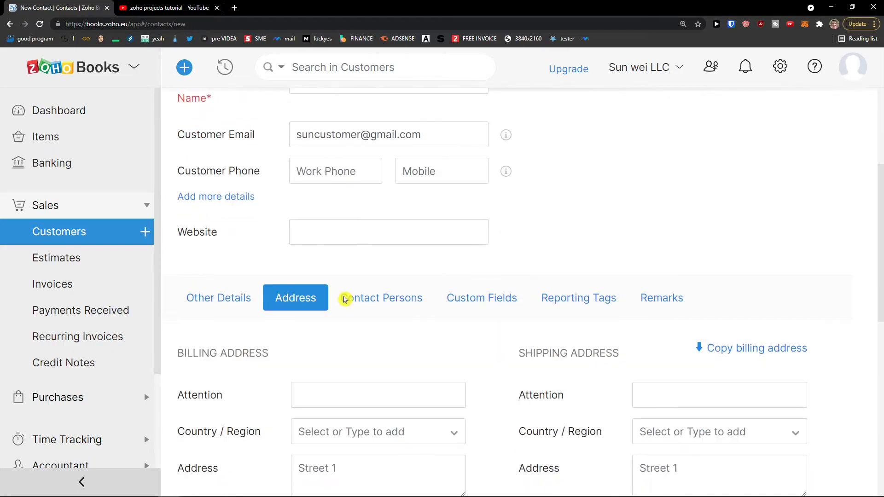
{"action": "scroll", "coordinate": [346, 288], "scroll_direction": "up", "scroll_amount": 2}
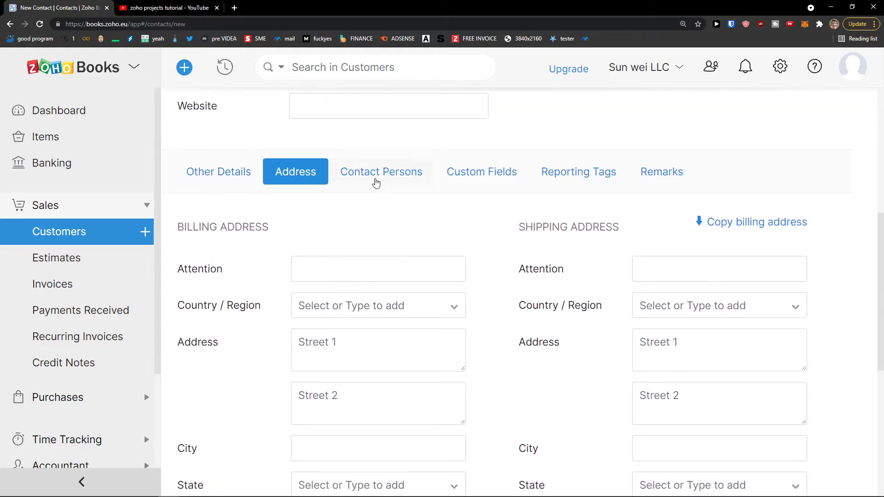
{"action": "left_click", "coordinate": [376, 184]}
{"action": "left_click", "coordinate": [416, 251]}
{"action": "scroll", "coordinate": [373, 245], "scroll_direction": "up", "scroll_amount": 7}
{"action": "scroll", "coordinate": [376, 237], "scroll_direction": "down", "scroll_amount": 2}
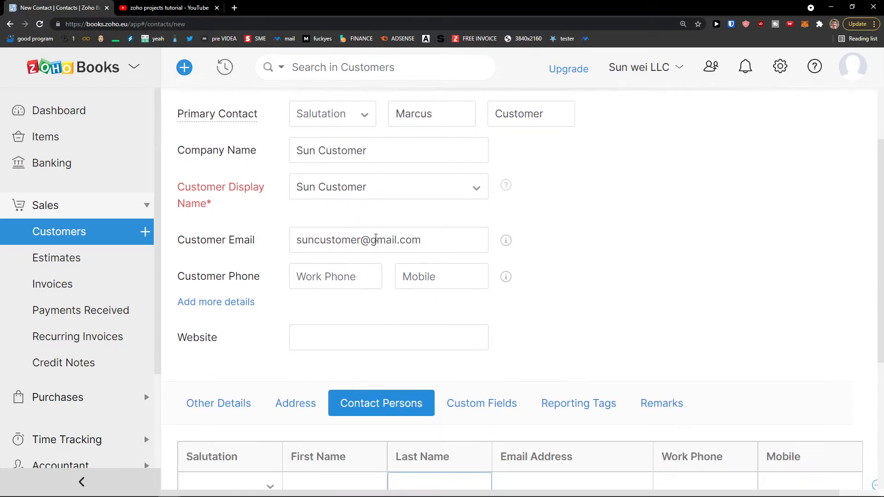
{"action": "scroll", "coordinate": [375, 236], "scroll_direction": "down", "scroll_amount": 3}
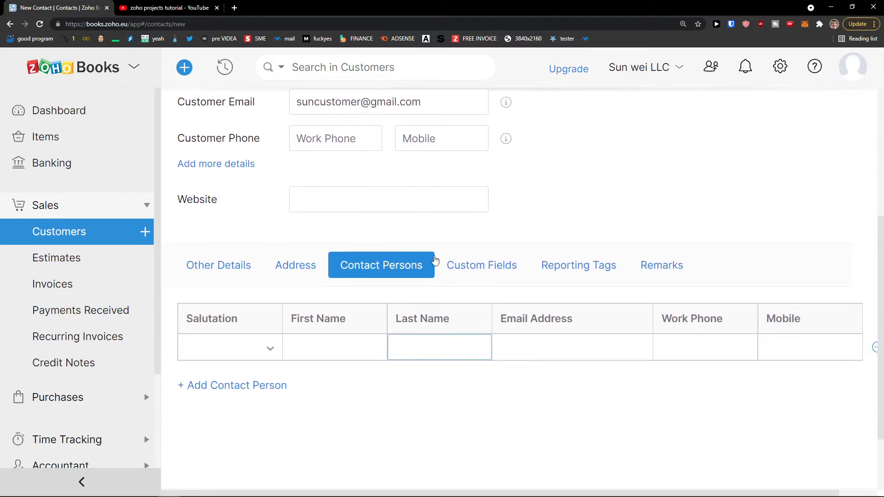
{"action": "scroll", "coordinate": [482, 277], "scroll_direction": "up", "scroll_amount": 1}
{"action": "scroll", "coordinate": [480, 277], "scroll_direction": "down", "scroll_amount": 1}
{"action": "left_click", "coordinate": [480, 275]}
{"action": "scroll", "coordinate": [477, 278], "scroll_direction": "down", "scroll_amount": 2}
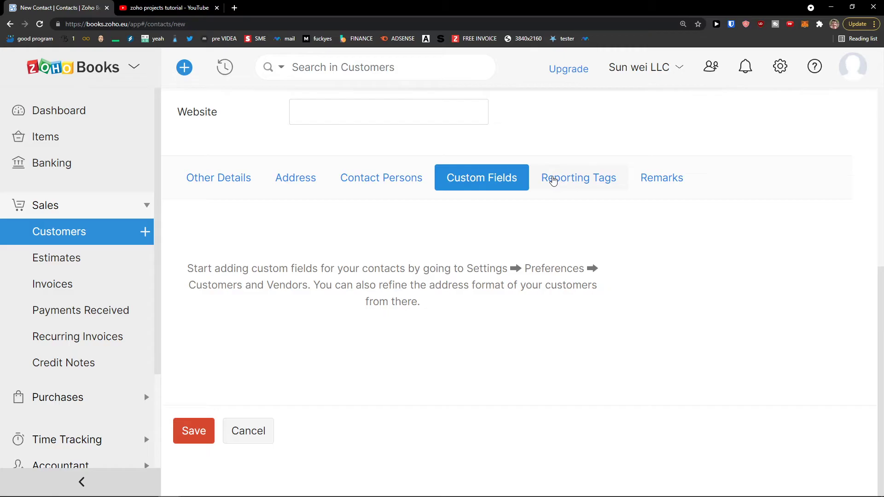
{"action": "left_click", "coordinate": [553, 180]}
{"action": "left_click_drag", "start_coordinate": [283, 257], "coordinate": [562, 285]}
{"action": "scroll", "coordinate": [298, 196], "scroll_direction": "up", "scroll_amount": 1}
{"action": "left_click", "coordinate": [510, 232]}
{"action": "left_click_drag", "start_coordinate": [522, 314], "coordinate": [524, 326]}
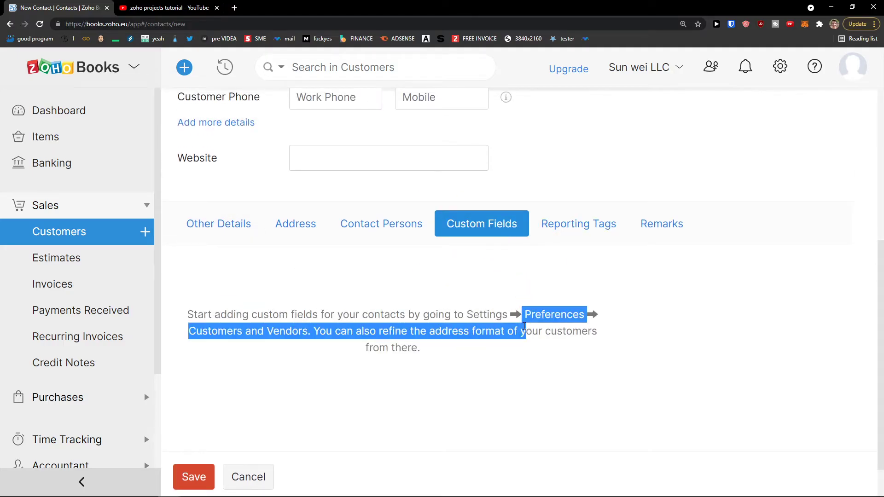
{"action": "left_click", "coordinate": [424, 315]}
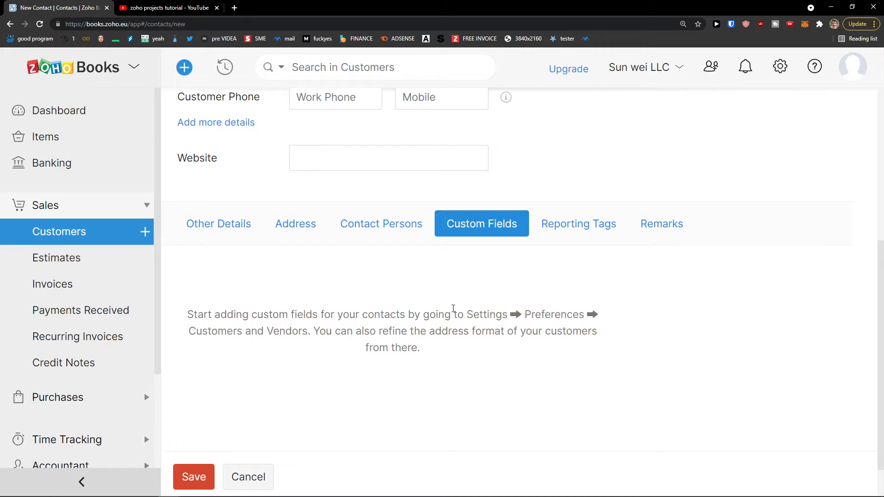
{"action": "scroll", "coordinate": [427, 312], "scroll_direction": "up", "scroll_amount": 1}
{"action": "scroll", "coordinate": [294, 308], "scroll_direction": "up", "scroll_amount": 1}
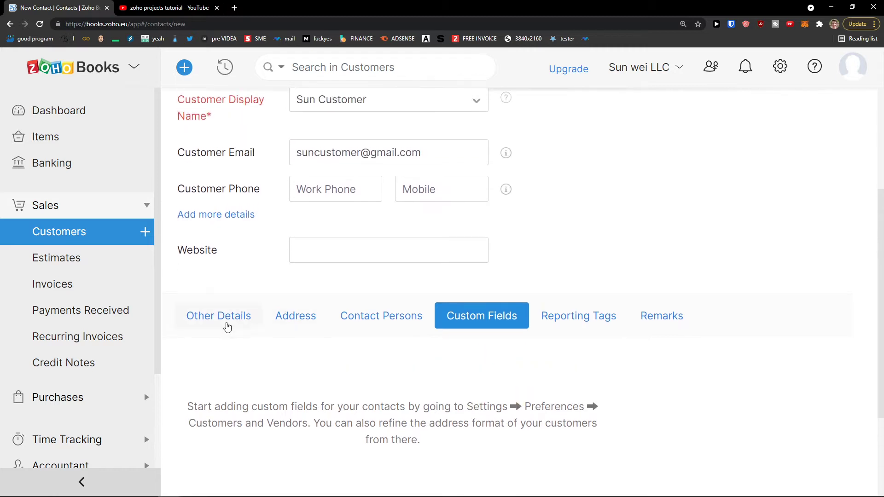
Return to Other Details and save the Sun Customer record.
{"action": "left_click", "coordinate": [228, 325]}
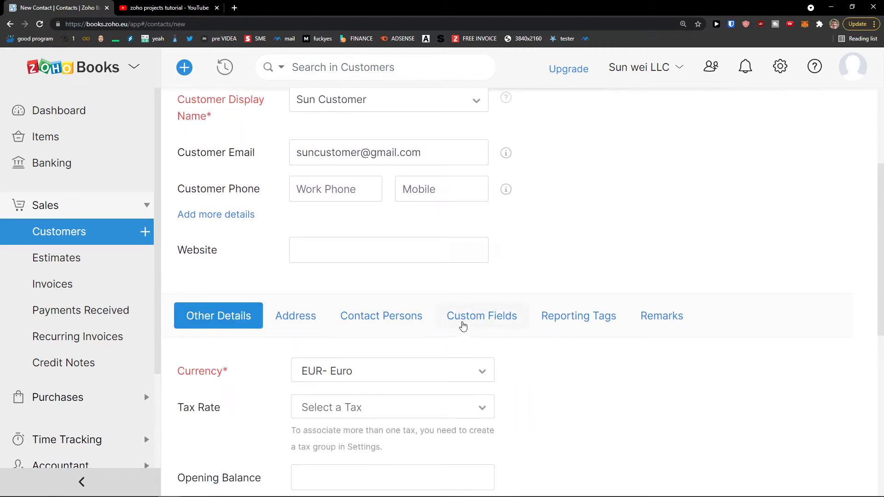
{"action": "scroll", "coordinate": [438, 322], "scroll_direction": "up", "scroll_amount": 4}
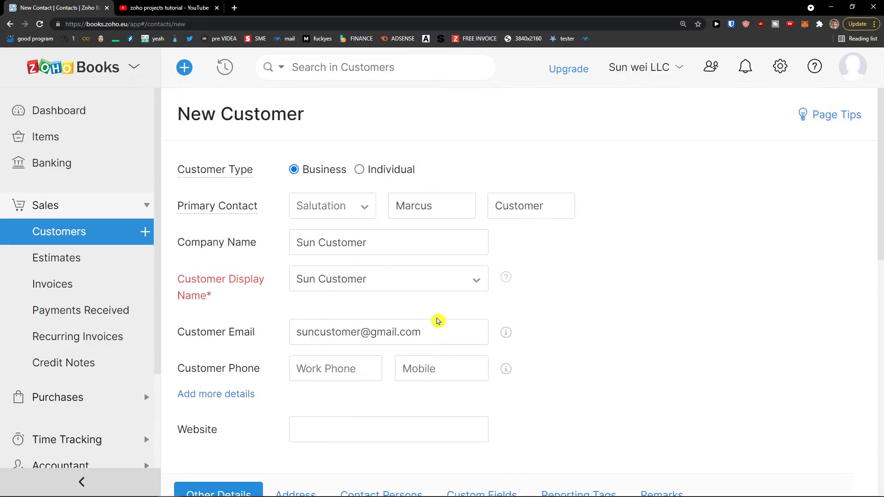
{"action": "scroll", "coordinate": [438, 322], "scroll_direction": "down", "scroll_amount": 8}
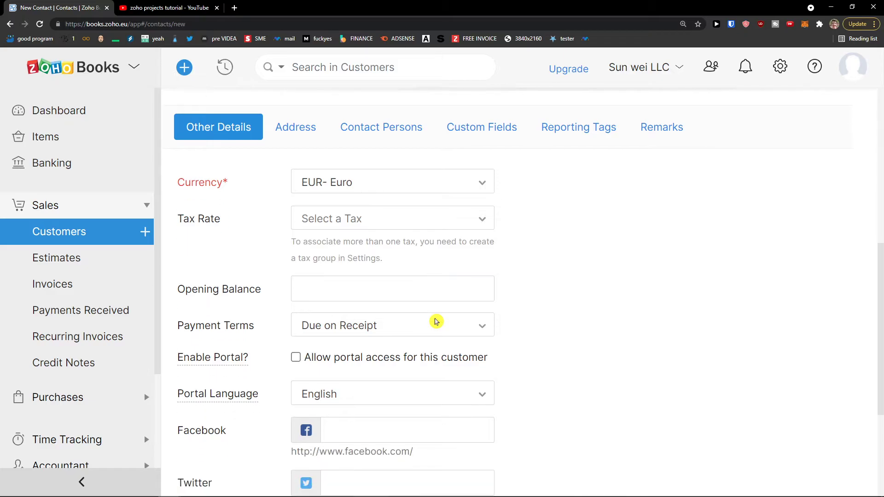
{"action": "scroll", "coordinate": [437, 322], "scroll_direction": "down", "scroll_amount": 1}
{"action": "scroll", "coordinate": [435, 324], "scroll_direction": "up", "scroll_amount": 9}
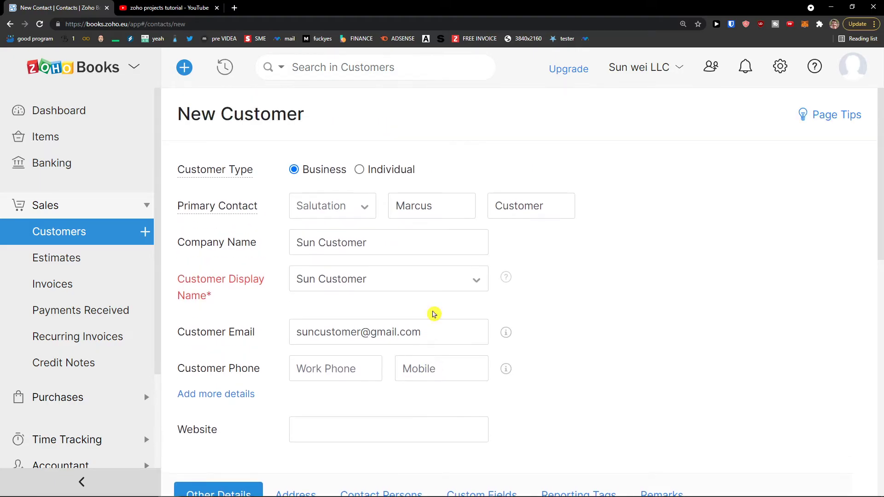
{"action": "scroll", "coordinate": [436, 315], "scroll_direction": "down", "scroll_amount": 4}
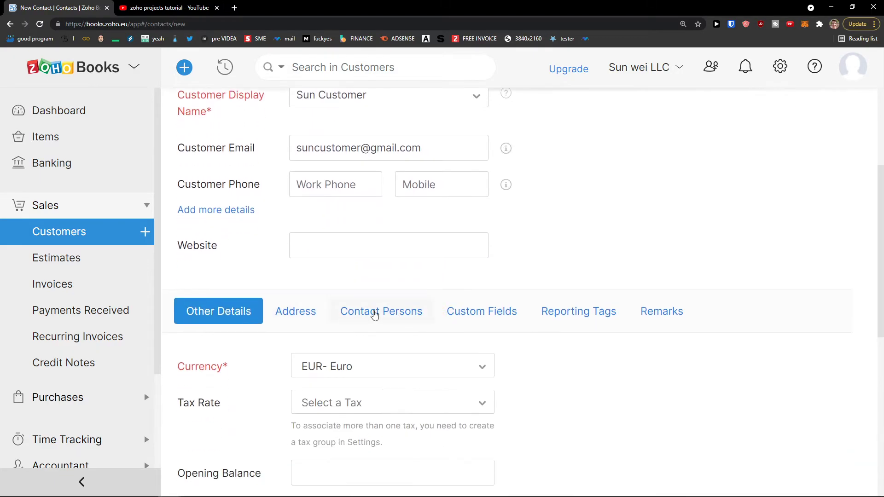
{"action": "left_click", "coordinate": [374, 315]}
{"action": "left_click", "coordinate": [288, 311]}
{"action": "left_click", "coordinate": [241, 311]}
{"action": "scroll", "coordinate": [324, 307], "scroll_direction": "down", "scroll_amount": 1}
{"action": "scroll", "coordinate": [327, 308], "scroll_direction": "down", "scroll_amount": 8}
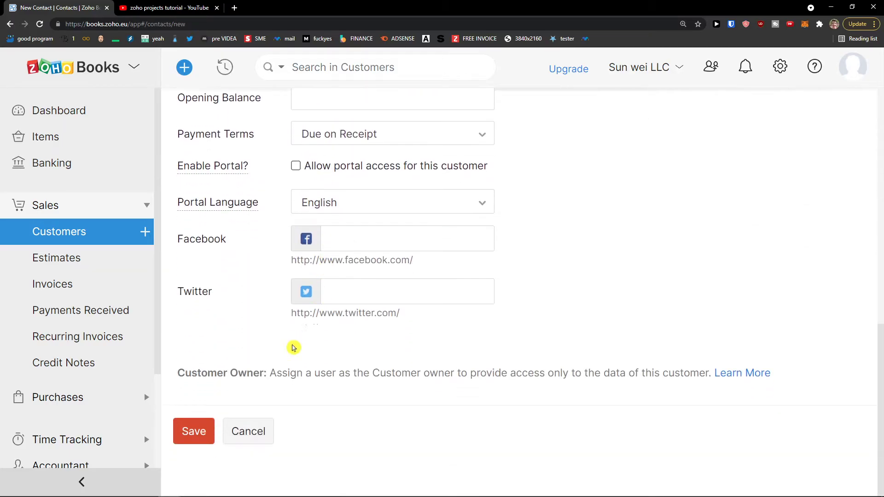
{"action": "left_click", "coordinate": [189, 428]}
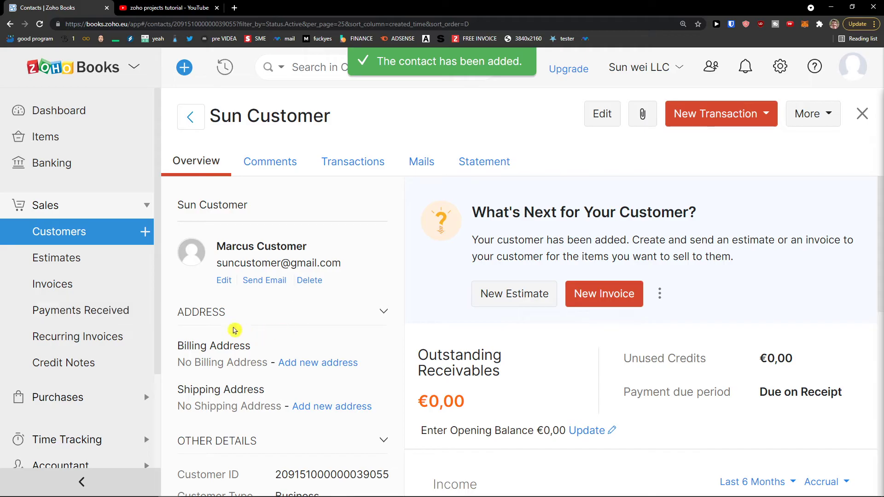
Review the Sun Customer overview page, then expand Purchases in the sidebar.
{"action": "scroll", "coordinate": [316, 276], "scroll_direction": "down", "scroll_amount": 5}
{"action": "scroll", "coordinate": [316, 318], "scroll_direction": "up", "scroll_amount": 2}
{"action": "scroll", "coordinate": [316, 320], "scroll_direction": "up", "scroll_amount": 3}
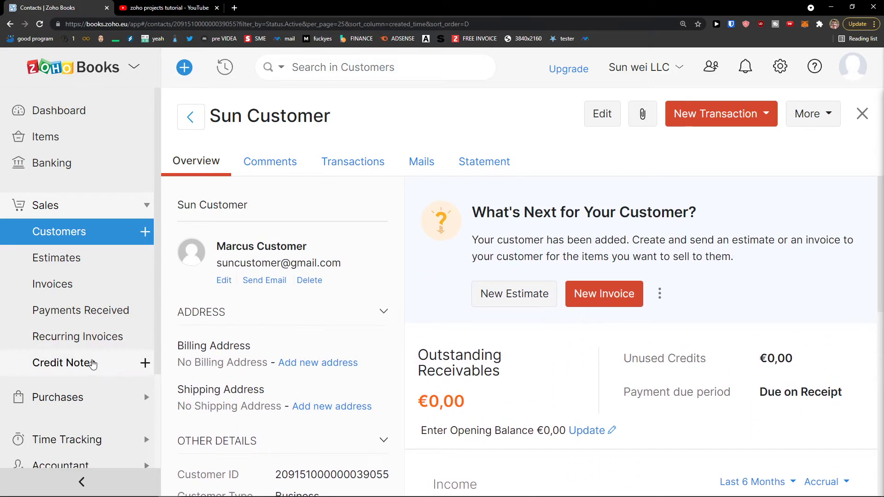
{"action": "left_click", "coordinate": [85, 399]}
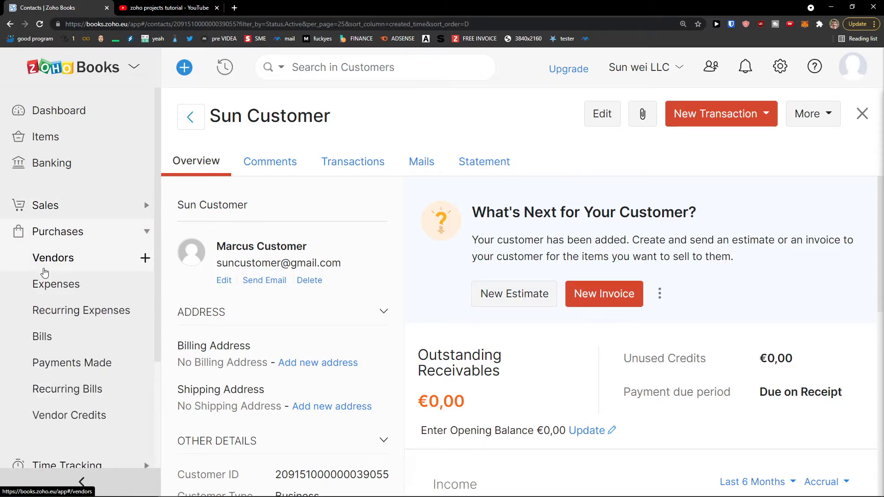
Start a new vendor and enter the contact's first and last name, company name and e-mail.
{"action": "left_click", "coordinate": [43, 271]}
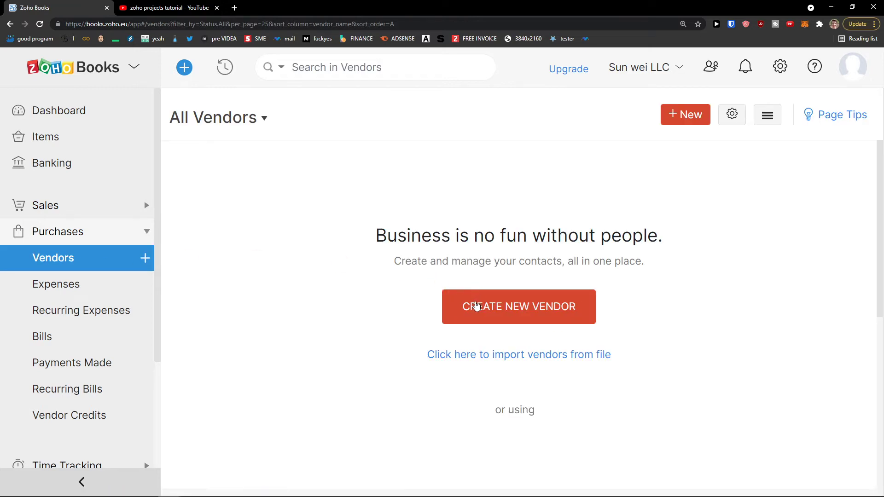
{"action": "left_click", "coordinate": [476, 307]}
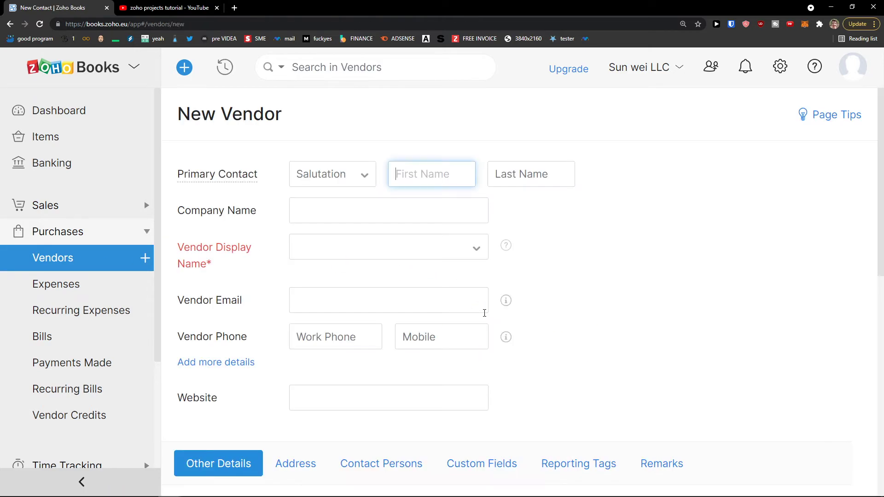
{"action": "type", "text": "Marcus"}
{"action": "key", "text": "Tab"}
{"action": "type", "text": "V"}
{"action": "left_click", "coordinate": [388, 203]}
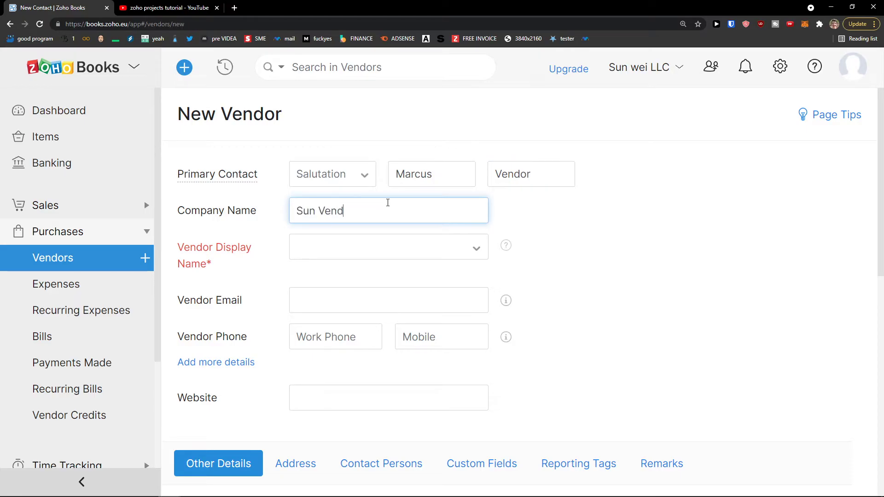
{"action": "left_click", "coordinate": [357, 270]}
{"action": "left_click", "coordinate": [336, 297]}
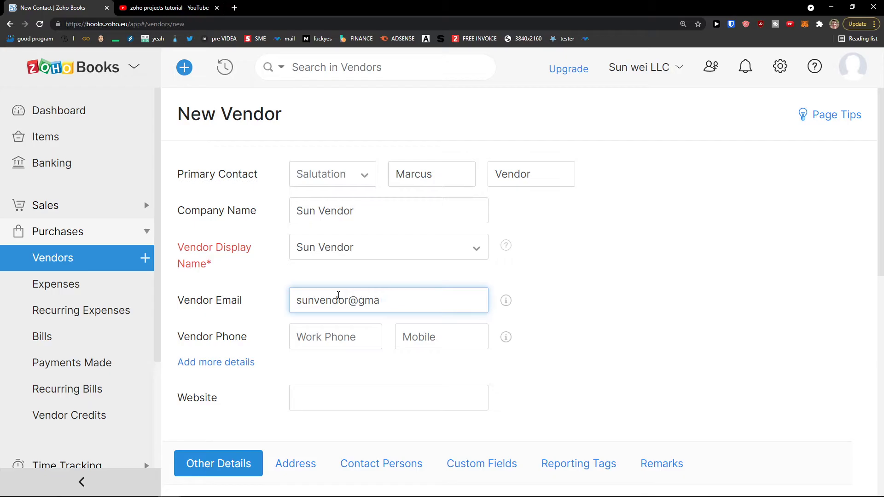
Look over the address, contact persons and custom fields, then save Sun Vendor.
{"action": "scroll", "coordinate": [334, 312], "scroll_direction": "down", "scroll_amount": 3}
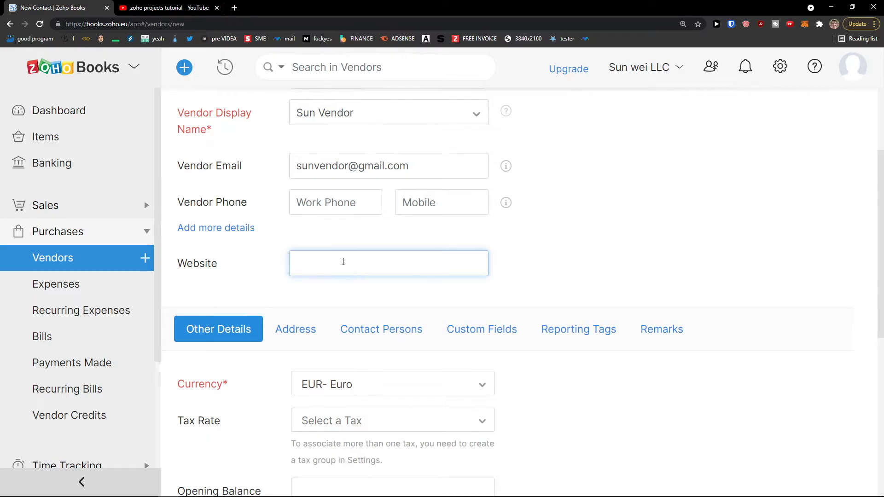
{"action": "scroll", "coordinate": [293, 258], "scroll_direction": "up", "scroll_amount": 2}
{"action": "scroll", "coordinate": [296, 257], "scroll_direction": "down", "scroll_amount": 1}
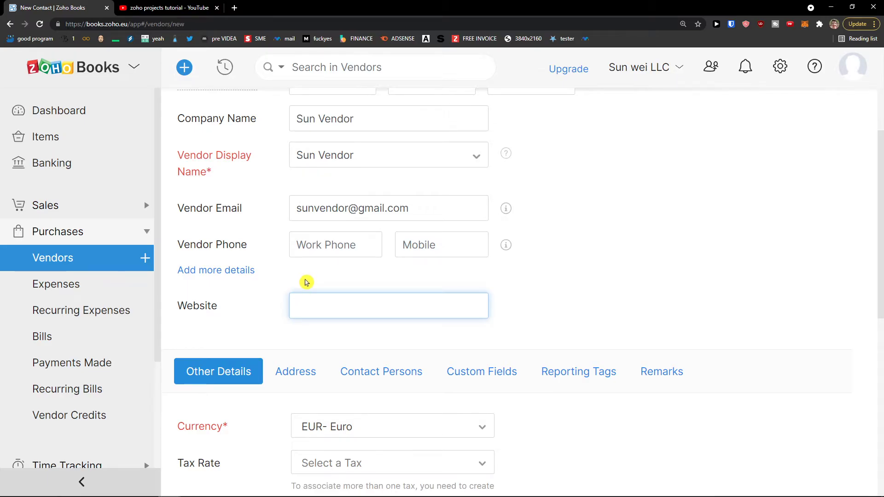
{"action": "scroll", "coordinate": [306, 282], "scroll_direction": "down", "scroll_amount": 2}
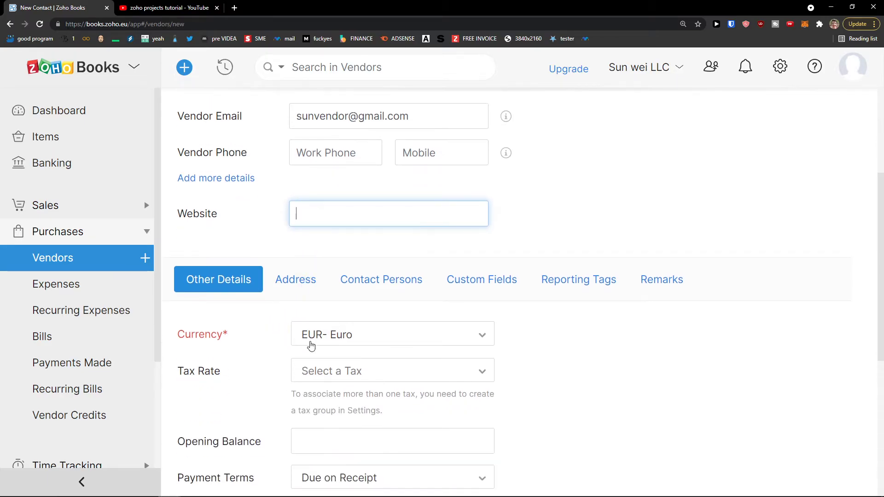
{"action": "left_click", "coordinate": [282, 342]}
{"action": "scroll", "coordinate": [282, 341], "scroll_direction": "down", "scroll_amount": 2}
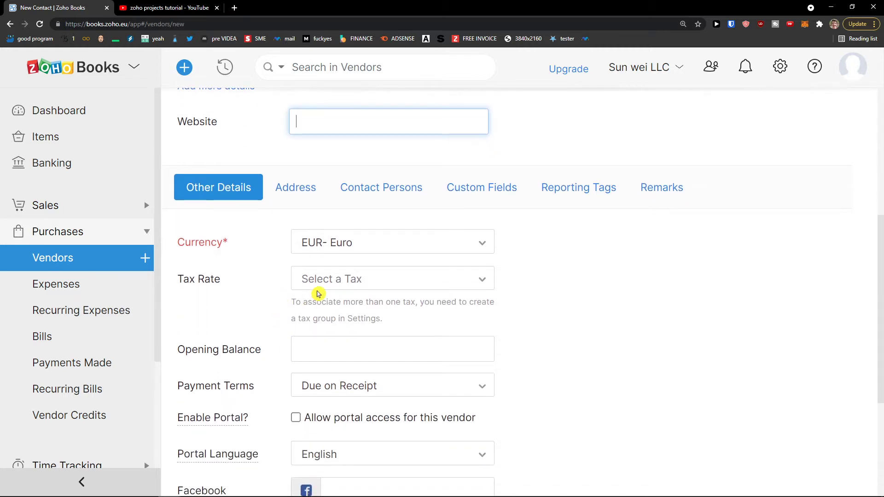
{"action": "scroll", "coordinate": [286, 320], "scroll_direction": "down", "scroll_amount": 3}
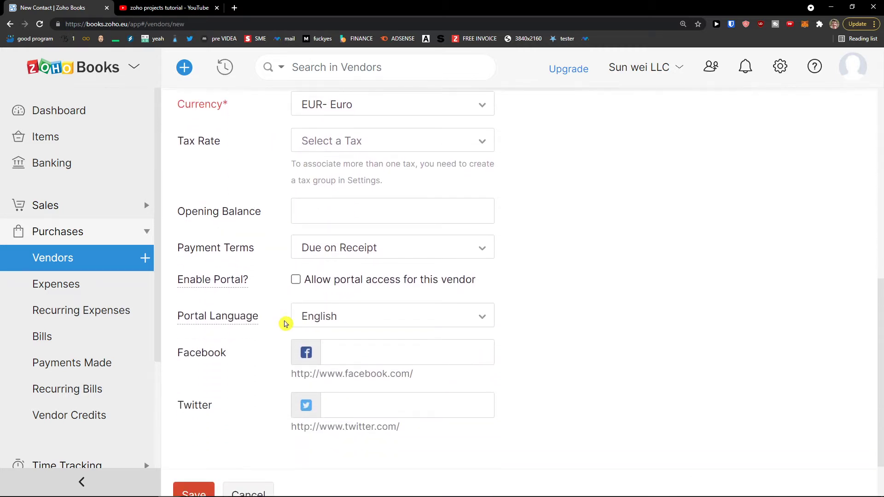
{"action": "scroll", "coordinate": [293, 287], "scroll_direction": "up", "scroll_amount": 4}
{"action": "left_click", "coordinate": [297, 237]}
{"action": "left_click", "coordinate": [359, 241]}
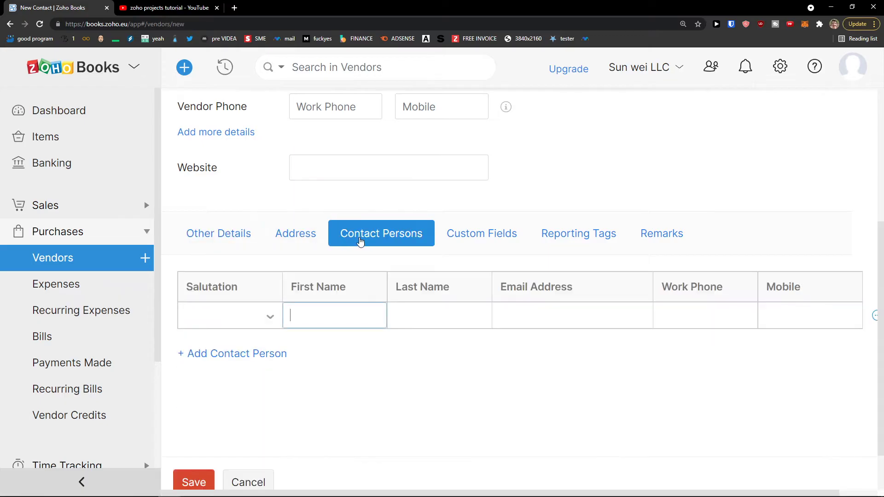
{"action": "left_click", "coordinate": [458, 241]}
{"action": "scroll", "coordinate": [414, 221], "scroll_direction": "up", "scroll_amount": 5}
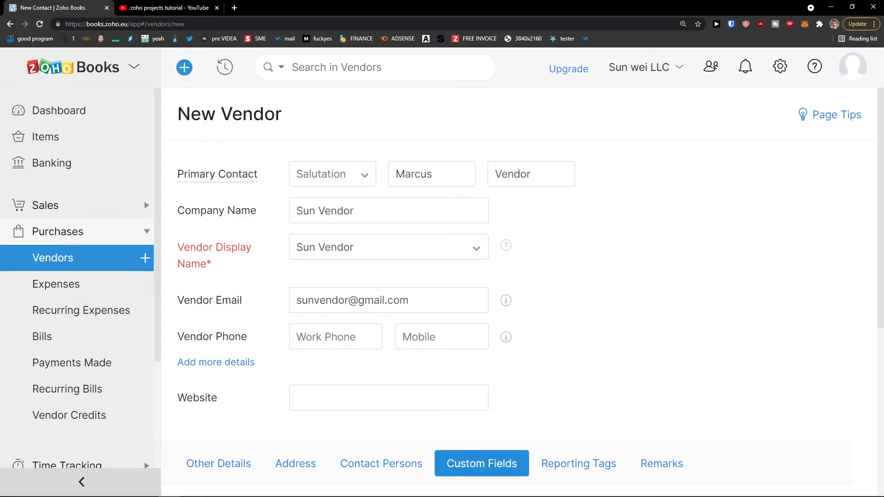
{"action": "scroll", "coordinate": [254, 360], "scroll_direction": "down", "scroll_amount": 6}
{"action": "left_click", "coordinate": [192, 425]}
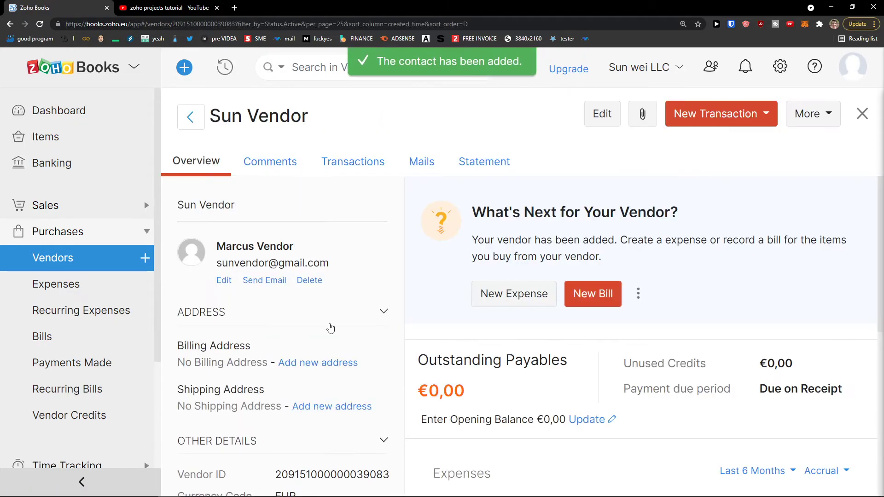
Check Sun Vendor's New Transaction options, then collapse the Purchases section in the sidebar.
{"action": "scroll", "coordinate": [437, 311], "scroll_direction": "down", "scroll_amount": 2}
{"action": "scroll", "coordinate": [427, 313], "scroll_direction": "down", "scroll_amount": 3}
{"action": "scroll", "coordinate": [426, 314], "scroll_direction": "up", "scroll_amount": 2}
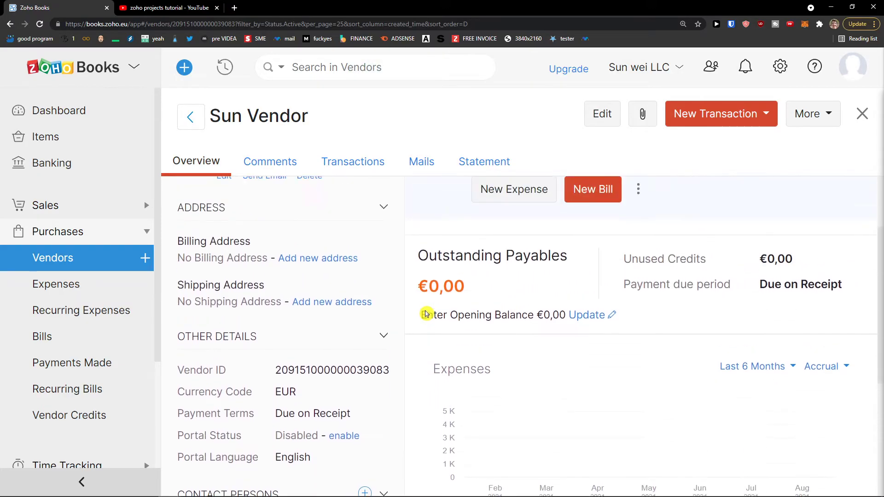
{"action": "scroll", "coordinate": [426, 315], "scroll_direction": "up", "scroll_amount": 2}
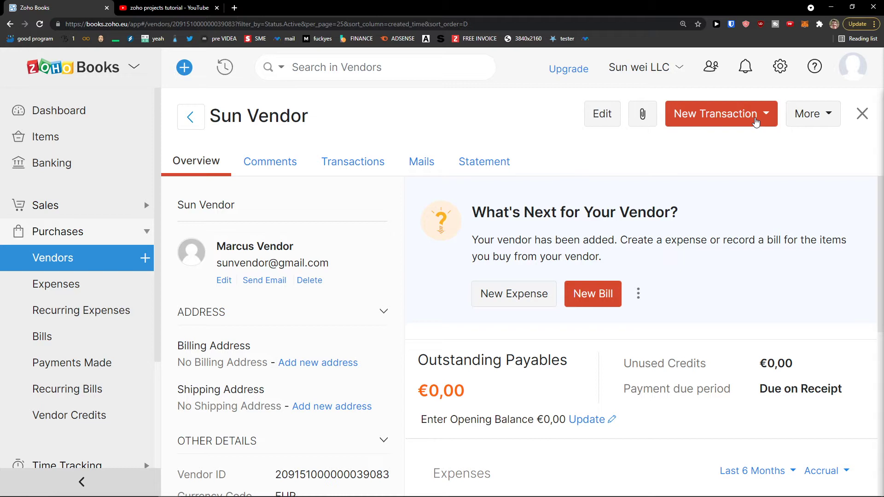
{"action": "left_click", "coordinate": [756, 122]}
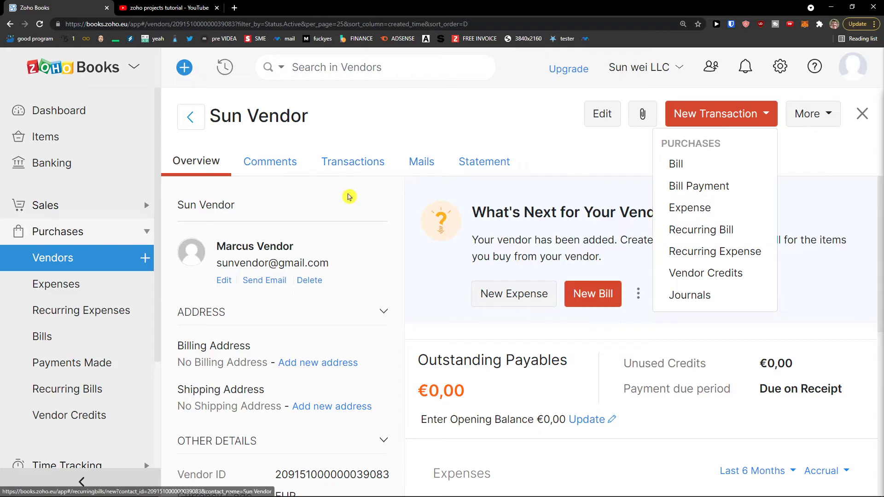
{"action": "left_click", "coordinate": [64, 230]}
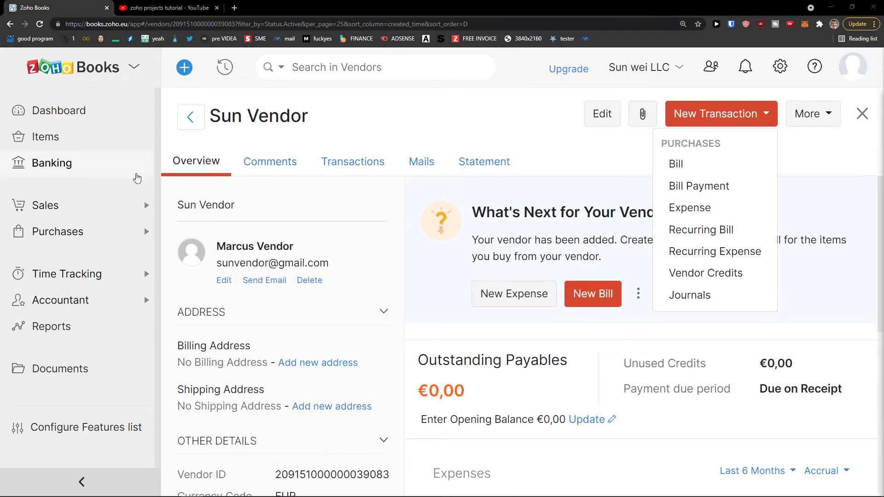
Go to Banking and bring up the list of supported banks for connecting an account.
{"action": "left_click", "coordinate": [52, 163]}
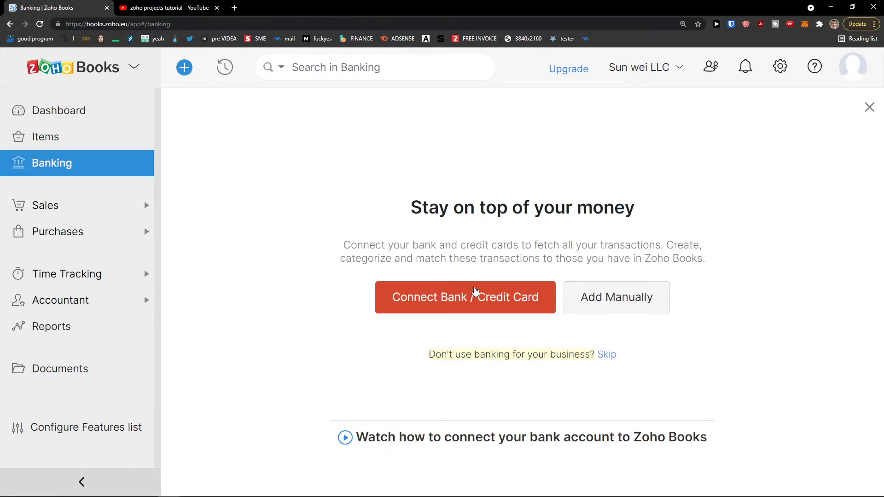
{"action": "left_click", "coordinate": [506, 296]}
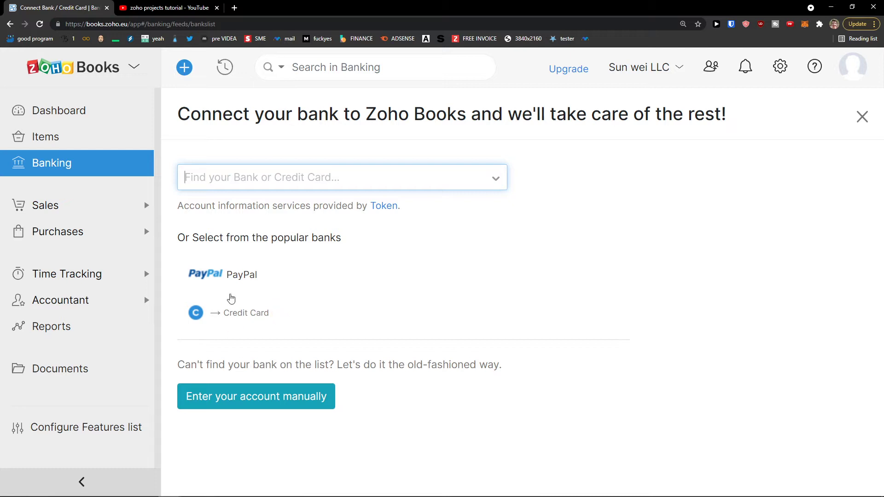
{"action": "left_click", "coordinate": [366, 178]}
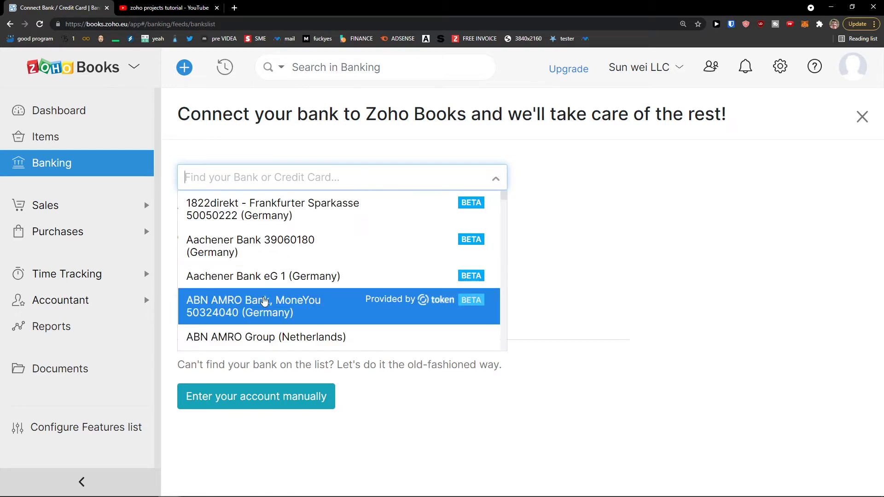
{"action": "scroll", "coordinate": [368, 286], "scroll_direction": "down", "scroll_amount": 3}
{"action": "scroll", "coordinate": [372, 284], "scroll_direction": "down", "scroll_amount": 15}
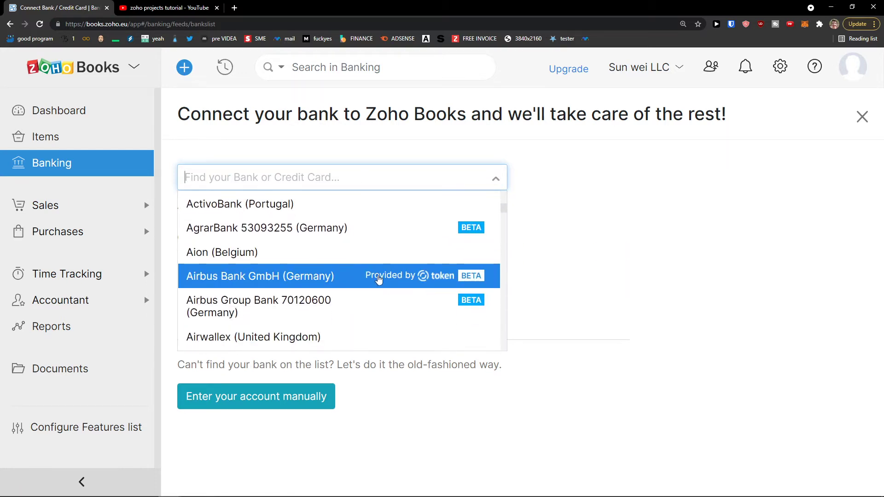
Search the bank list for 'slo', 'tatra' and 'Ra', then choose the PayPal connection.
{"action": "type", "text": "slo"}
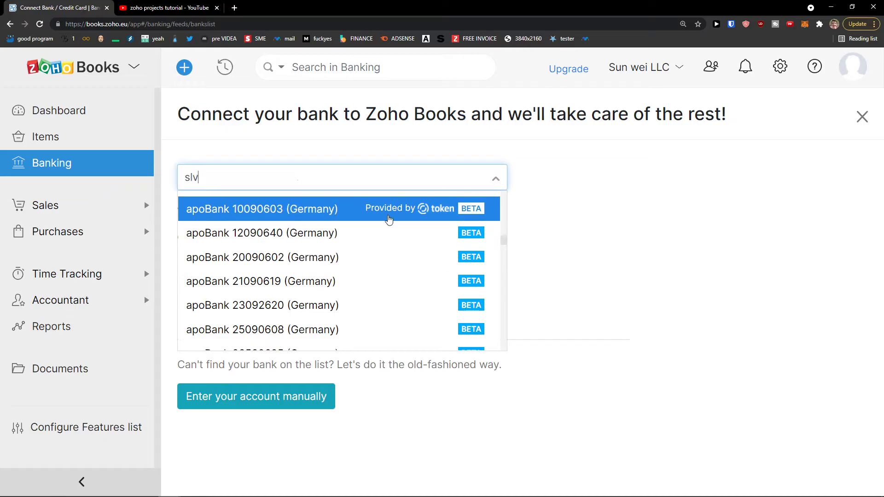
{"action": "key", "text": "BackSpace"}
{"action": "key", "text": "BackSpace"}
{"action": "key", "text": "BackSpace"}
{"action": "type", "text": "tat"}
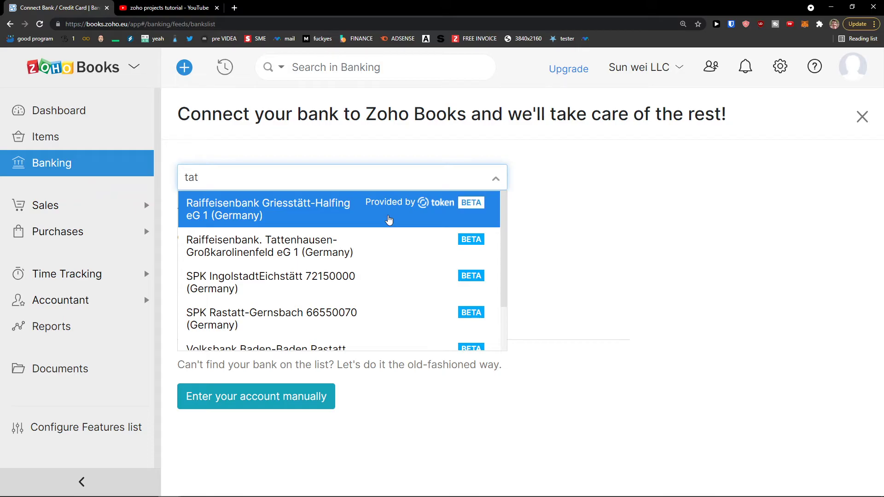
{"action": "type", "text": "ra"}
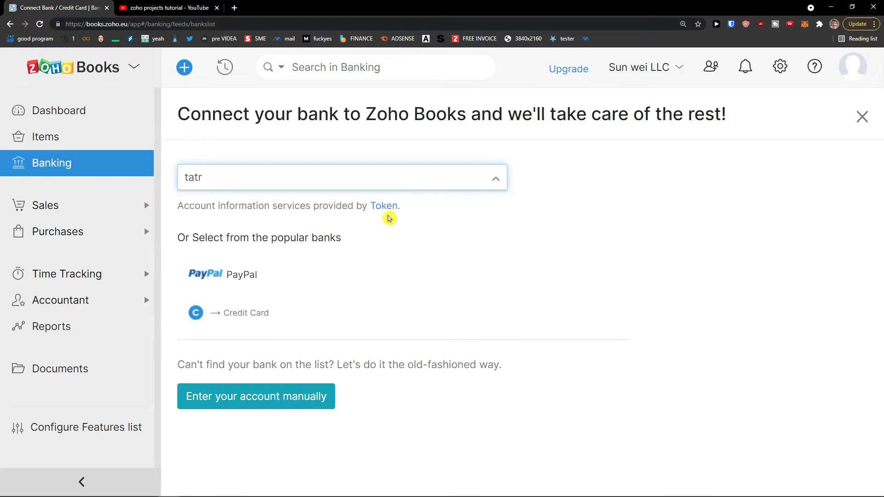
{"action": "key", "text": "BackSpace"}
{"action": "key", "text": "BackSpace"}
{"action": "key", "text": "BackSpace"}
{"action": "key", "text": "BackSpace"}
{"action": "type", "text": "Ra"}
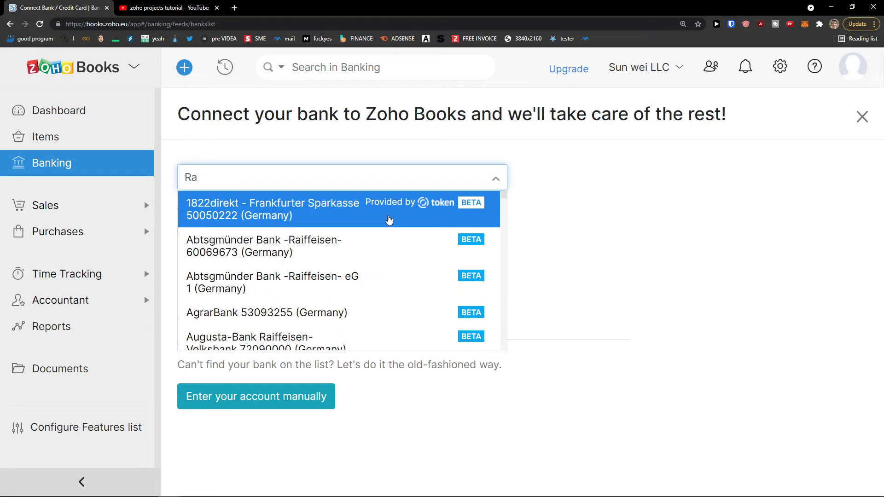
{"action": "key", "text": "BackSpace"}
{"action": "left_click", "coordinate": [655, 282]}
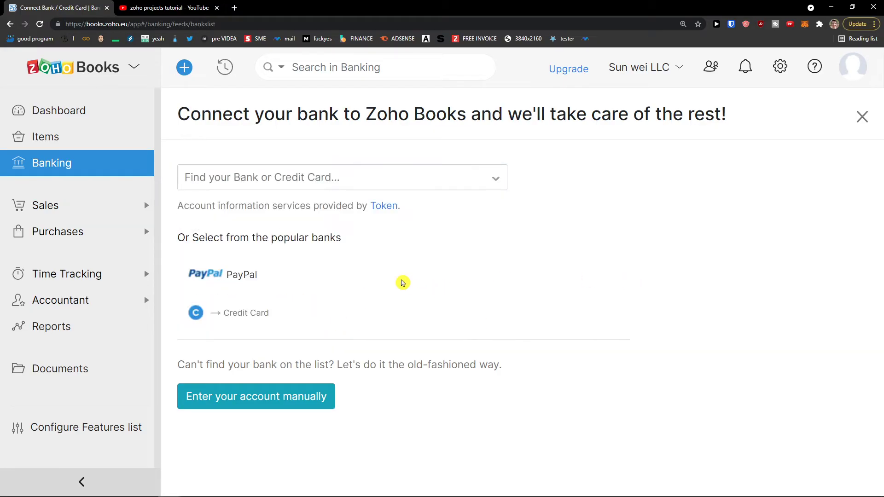
{"action": "left_click", "coordinate": [247, 274]}
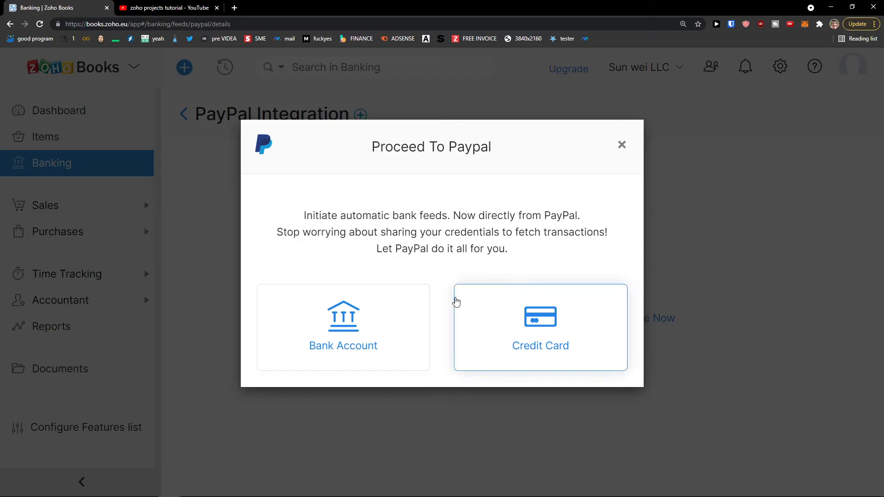
Dismiss the PayPal prompt, leave the integration, and bring up the manual Add Bank or Credit Card form.
{"action": "left_click_drag", "start_coordinate": [321, 232], "coordinate": [519, 217]}
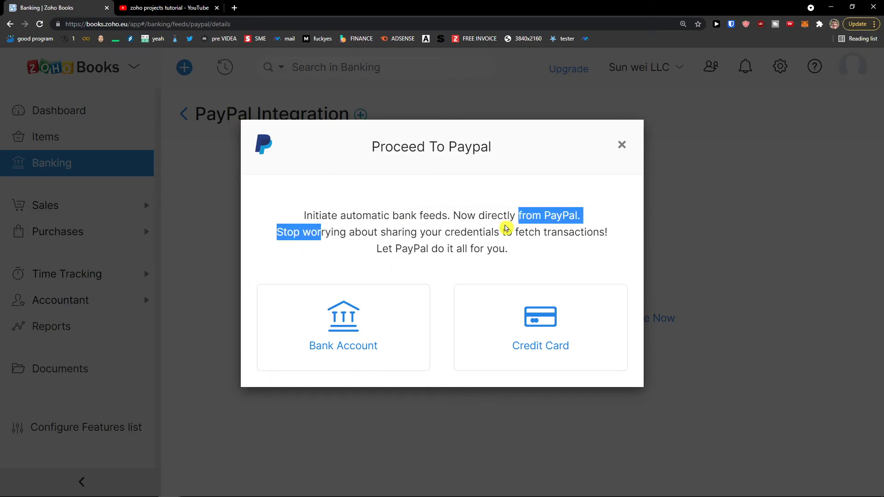
{"action": "left_click", "coordinate": [623, 145]}
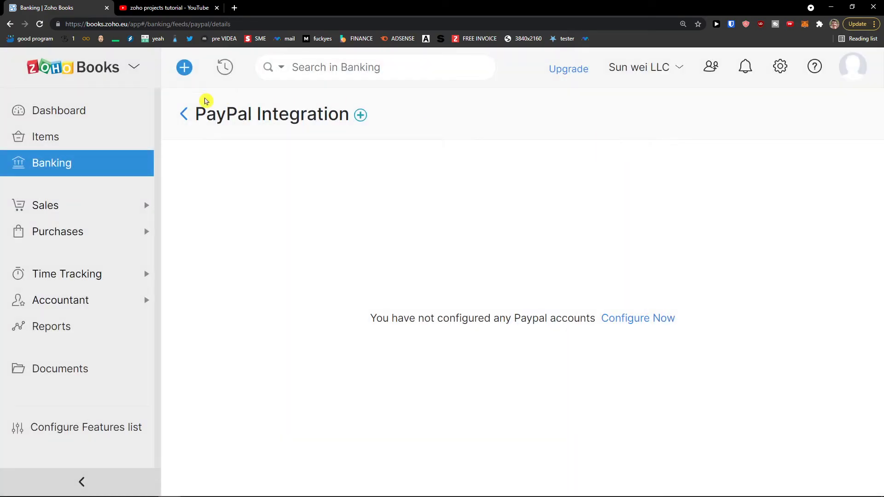
{"action": "left_click", "coordinate": [193, 117]}
{"action": "left_click", "coordinate": [596, 298]}
{"action": "scroll", "coordinate": [392, 250], "scroll_direction": "down", "scroll_amount": 3}
{"action": "scroll", "coordinate": [399, 254], "scroll_direction": "up", "scroll_amount": 2}
{"action": "scroll", "coordinate": [399, 253], "scroll_direction": "down", "scroll_amount": 2}
{"action": "scroll", "coordinate": [401, 259], "scroll_direction": "up", "scroll_amount": 3}
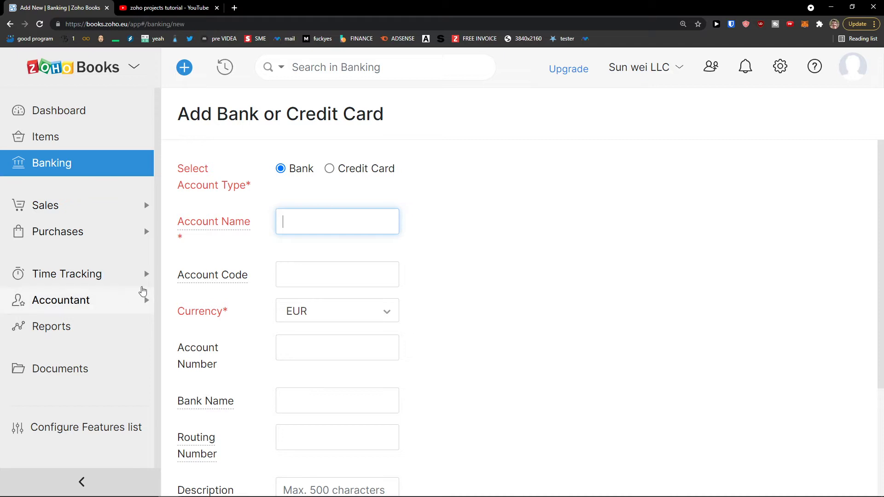
Expand Sales in the sidebar and go to the empty Estimates list.
{"action": "left_click", "coordinate": [106, 215]}
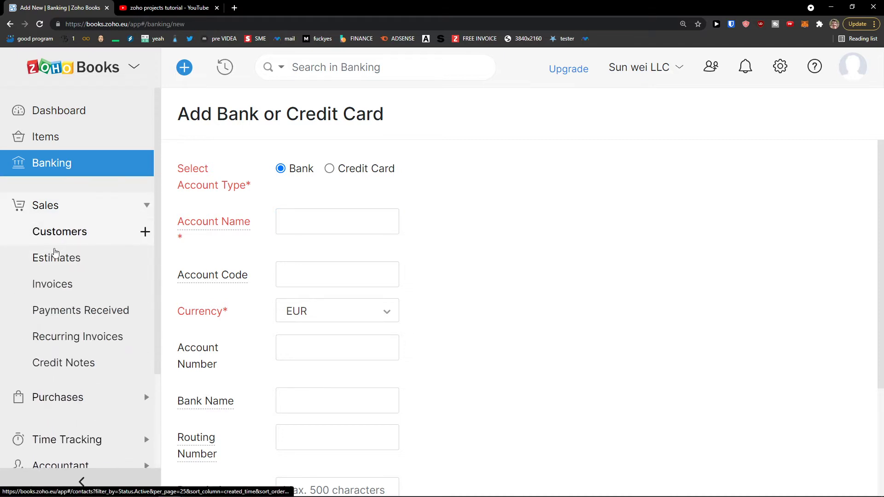
{"action": "left_click", "coordinate": [54, 259]}
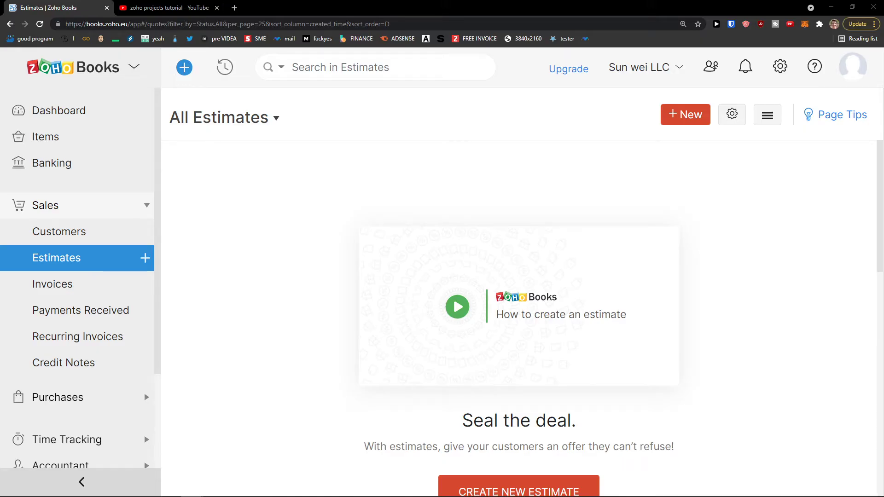
Start a new estimate and select Sun Customer as its customer.
{"action": "scroll", "coordinate": [402, 365], "scroll_direction": "down", "scroll_amount": 2}
{"action": "scroll", "coordinate": [402, 365], "scroll_direction": "down", "scroll_amount": 1}
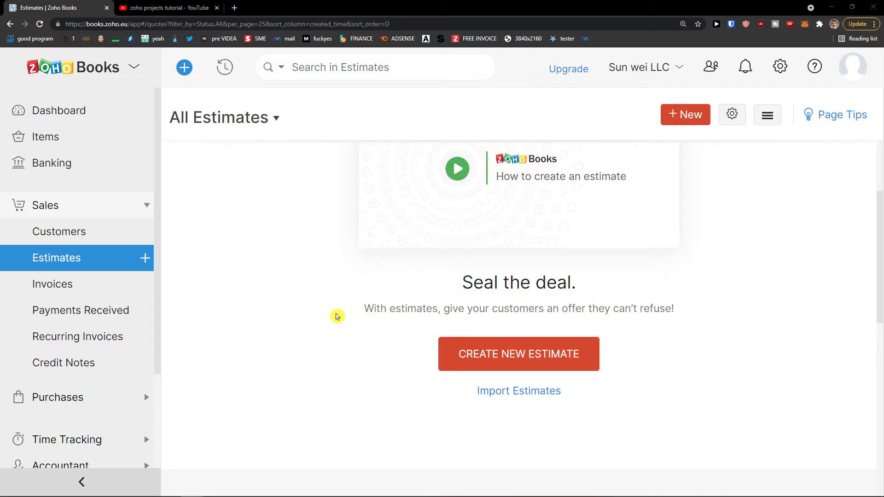
{"action": "left_click", "coordinate": [553, 354]}
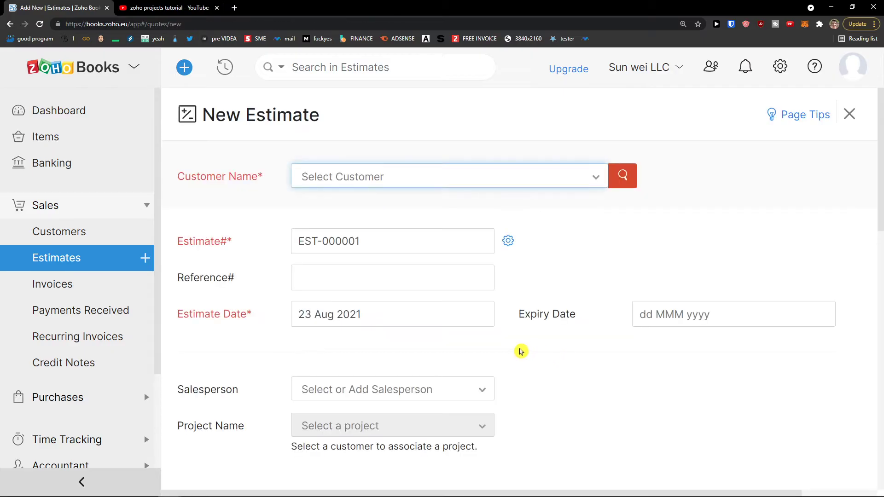
{"action": "left_click", "coordinate": [593, 182]}
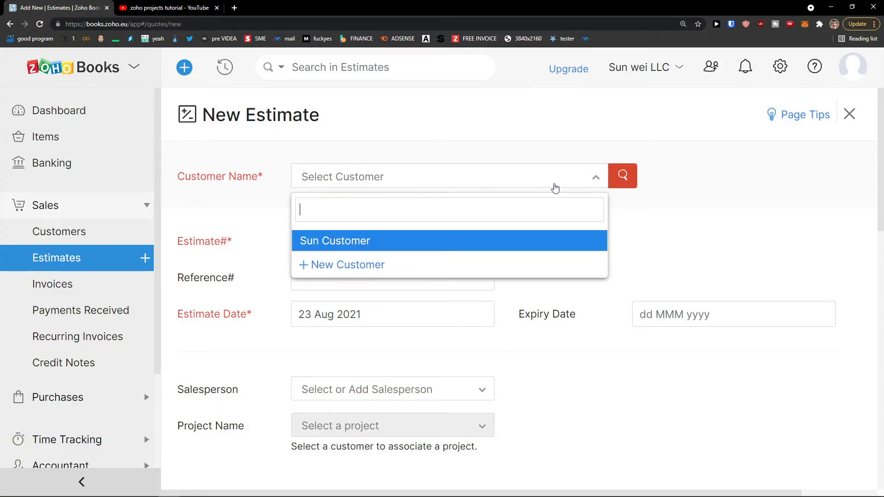
{"action": "left_click", "coordinate": [407, 239]}
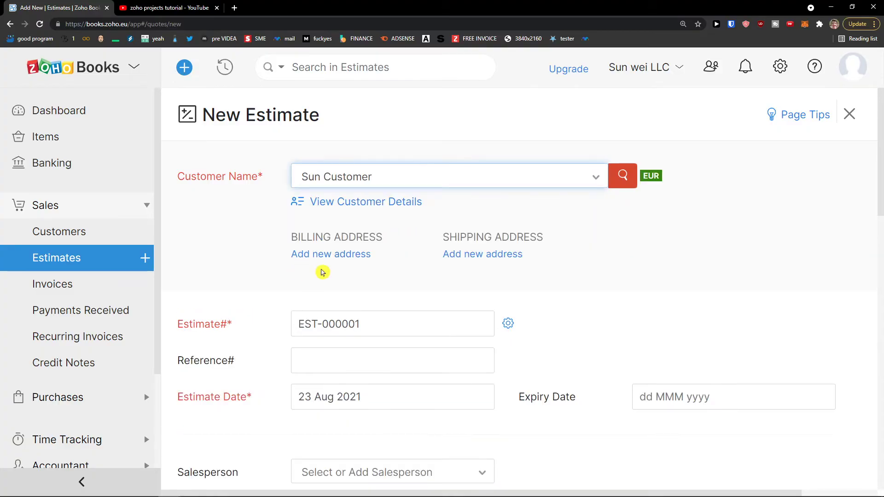
{"action": "scroll", "coordinate": [326, 278], "scroll_direction": "down", "scroll_amount": 1}
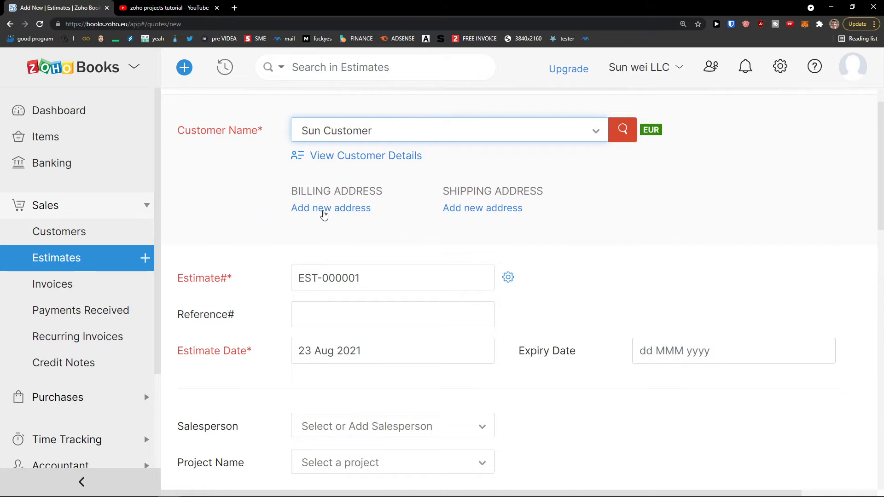
{"action": "scroll", "coordinate": [328, 239], "scroll_direction": "down", "scroll_amount": 1}
Set the expiry date to 31 Aug 2021, leaving salesperson and project empty.
{"action": "left_click", "coordinate": [392, 238]}
{"action": "left_click", "coordinate": [372, 268]}
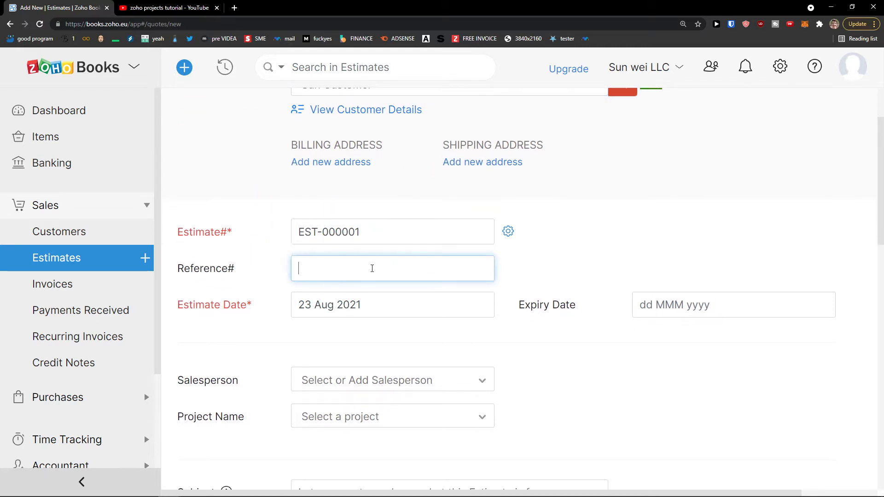
{"action": "left_click", "coordinate": [323, 314]}
{"action": "left_click", "coordinate": [682, 312]}
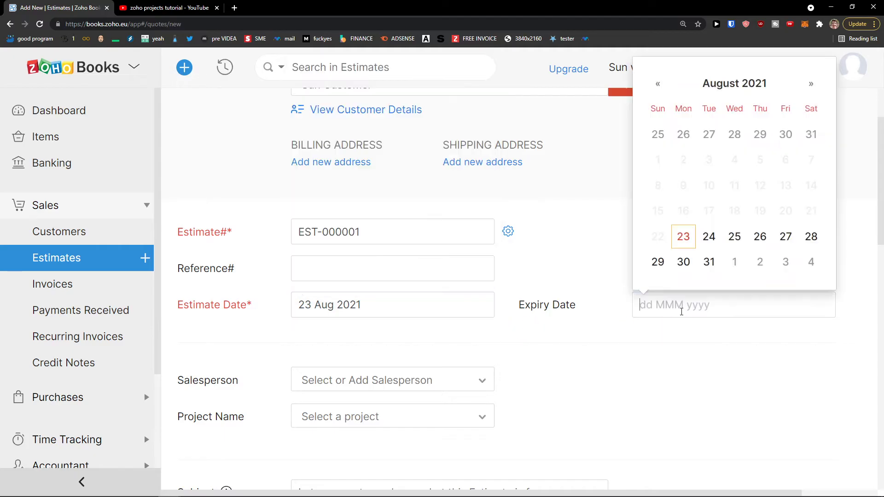
{"action": "left_click", "coordinate": [709, 261]}
{"action": "scroll", "coordinate": [510, 312], "scroll_direction": "down", "scroll_amount": 1}
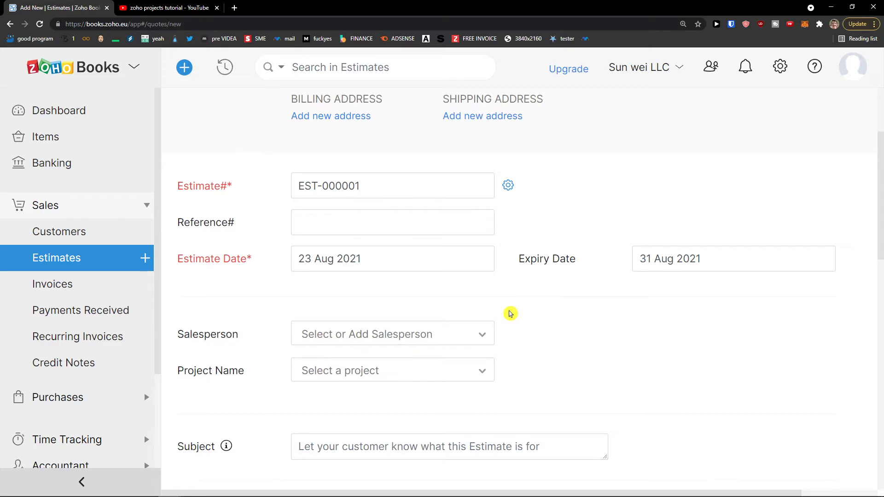
{"action": "scroll", "coordinate": [510, 313], "scroll_direction": "down", "scroll_amount": 1}
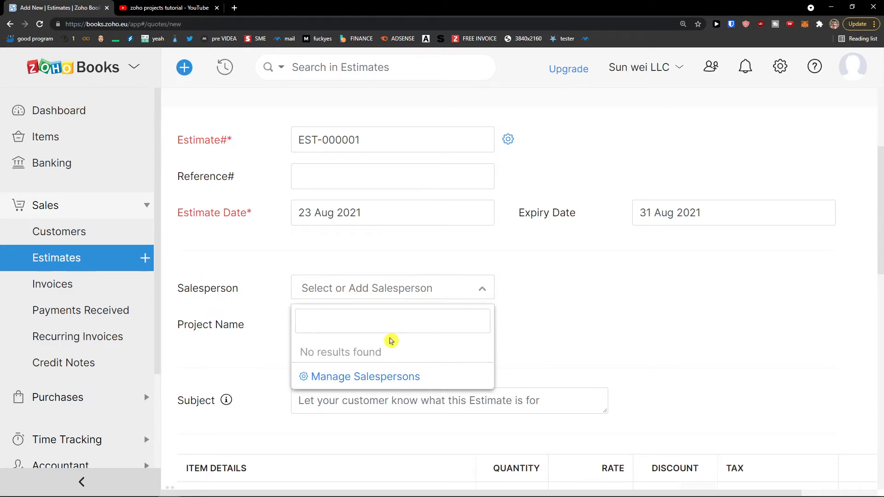
{"action": "left_click", "coordinate": [281, 336]}
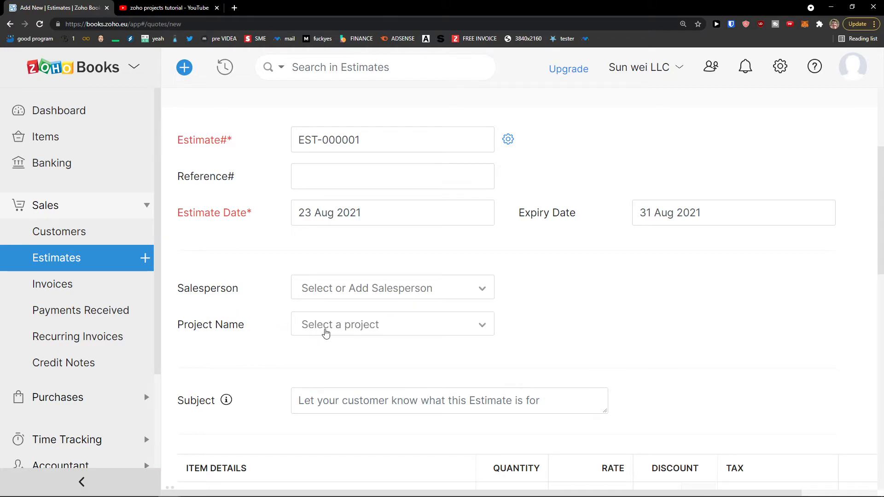
{"action": "left_click", "coordinate": [357, 332]}
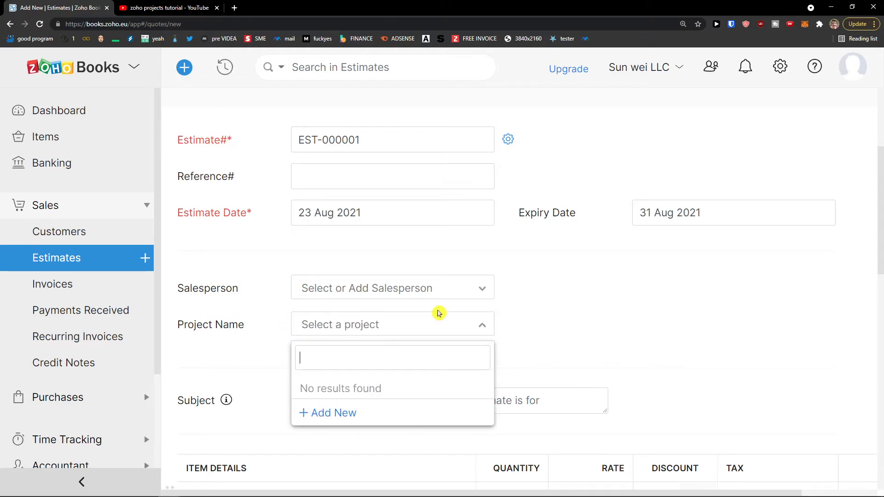
{"action": "left_click", "coordinate": [177, 302]}
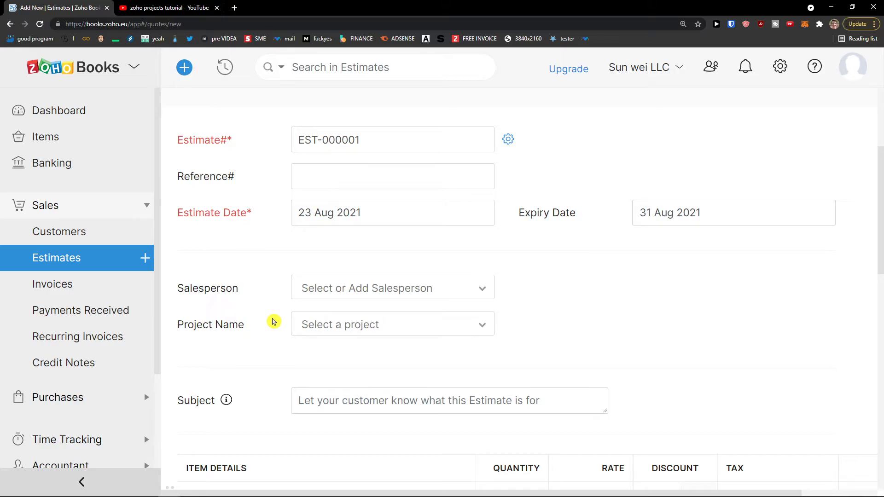
{"action": "scroll", "coordinate": [273, 321], "scroll_direction": "down", "scroll_amount": 2}
{"action": "left_click", "coordinate": [315, 315]}
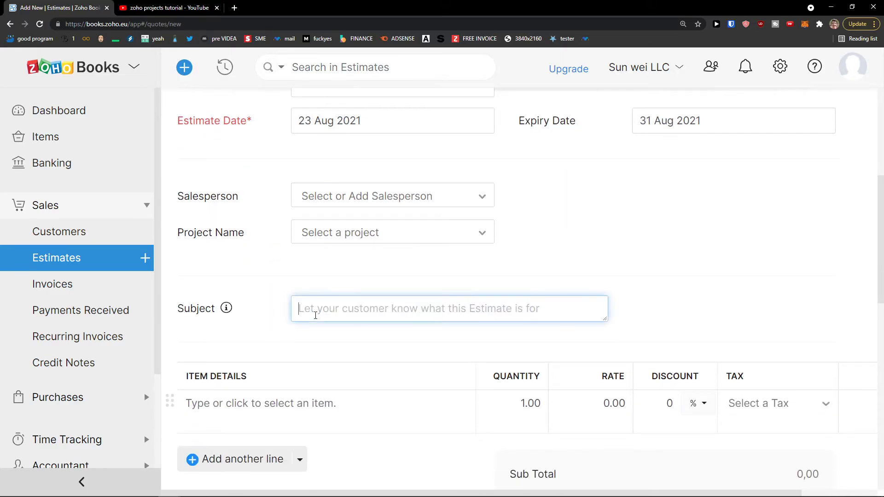
Enter subject 'Youtube Video' and add a Youtube Video line item with quantity 5.
{"action": "type", "text": "Youtube Video"}
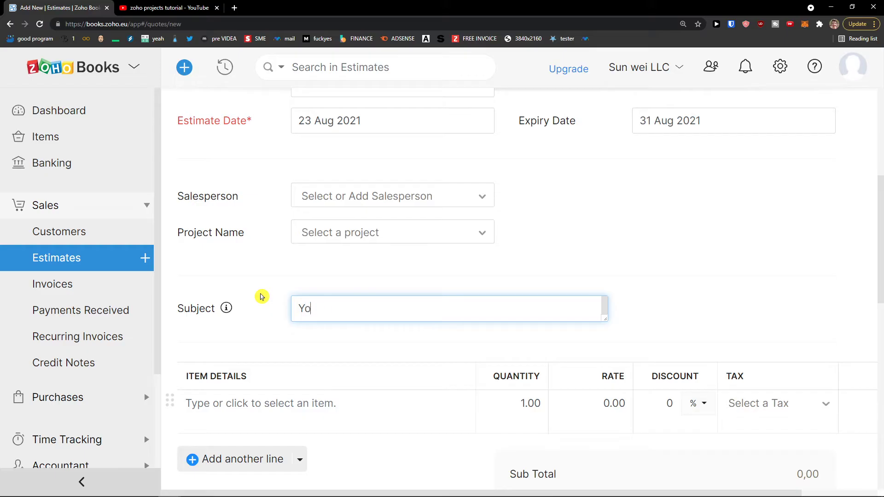
{"action": "left_click", "coordinate": [276, 403]}
{"action": "scroll", "coordinate": [304, 373], "scroll_direction": "down", "scroll_amount": 4}
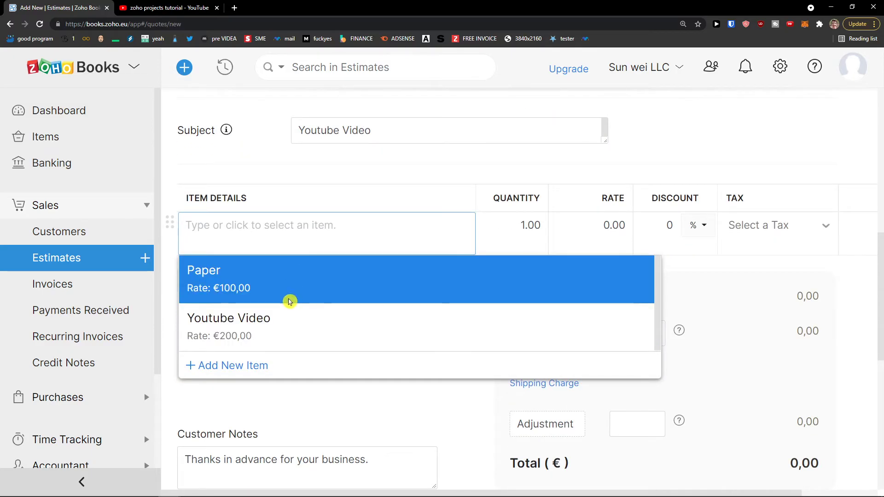
{"action": "left_click", "coordinate": [276, 318]}
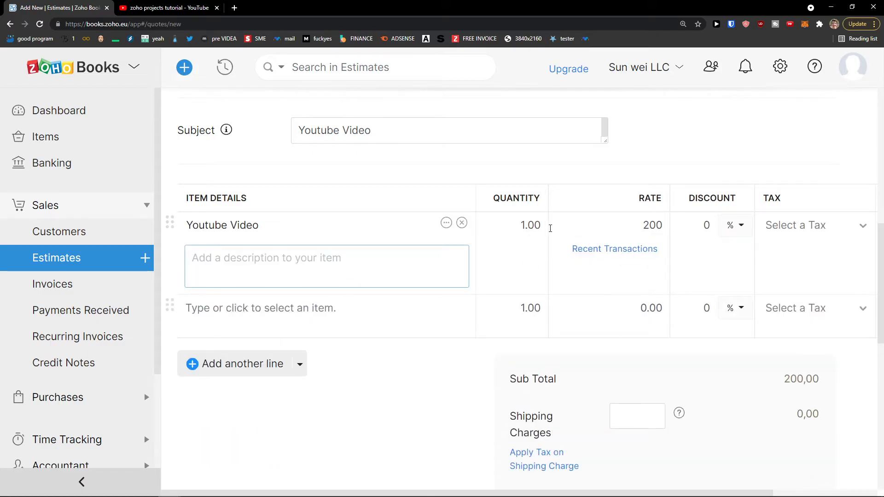
{"action": "left_click", "coordinate": [533, 226]}
{"action": "type", "text": "5"}
{"action": "left_click", "coordinate": [610, 178]}
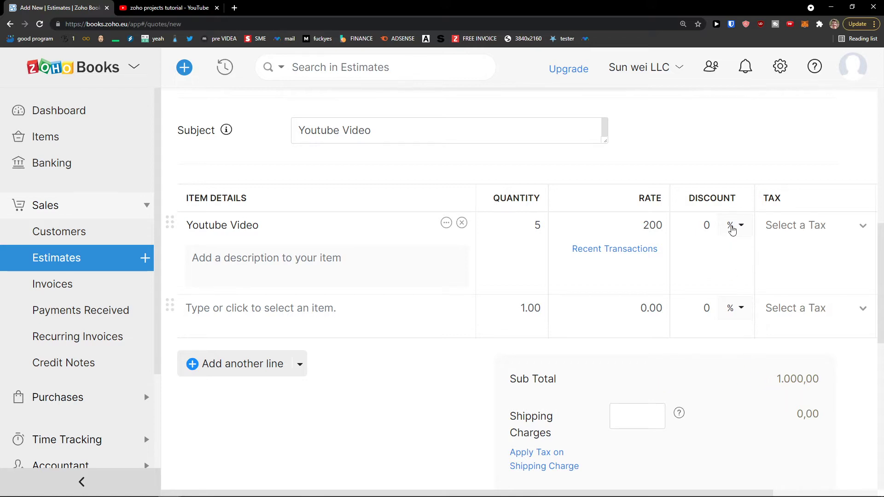
{"action": "scroll", "coordinate": [708, 331], "scroll_direction": "down", "scroll_amount": 4}
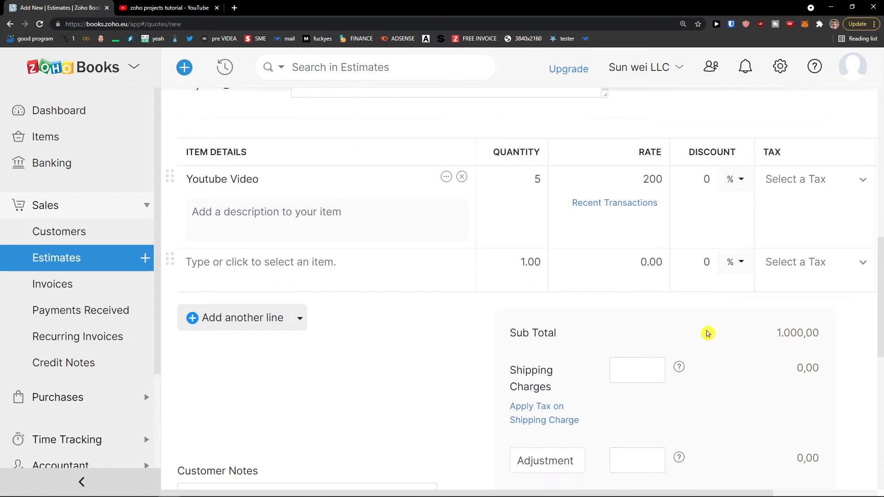
{"action": "scroll", "coordinate": [711, 328], "scroll_direction": "up", "scroll_amount": 6}
{"action": "scroll", "coordinate": [710, 329], "scroll_direction": "up", "scroll_amount": 7}
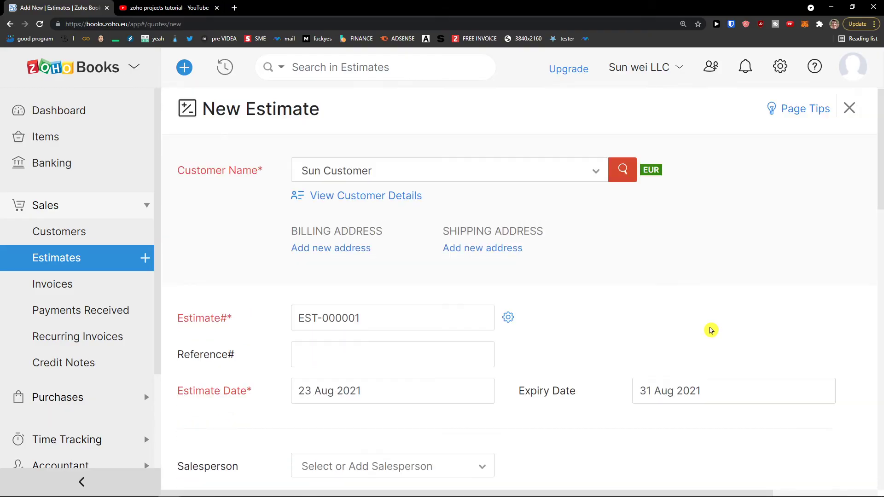
Try an adjustment of 10, then remove it so the total stays 1.000,00.
{"action": "scroll", "coordinate": [711, 327], "scroll_direction": "down", "scroll_amount": 14}
{"action": "scroll", "coordinate": [712, 327], "scroll_direction": "down", "scroll_amount": 6}
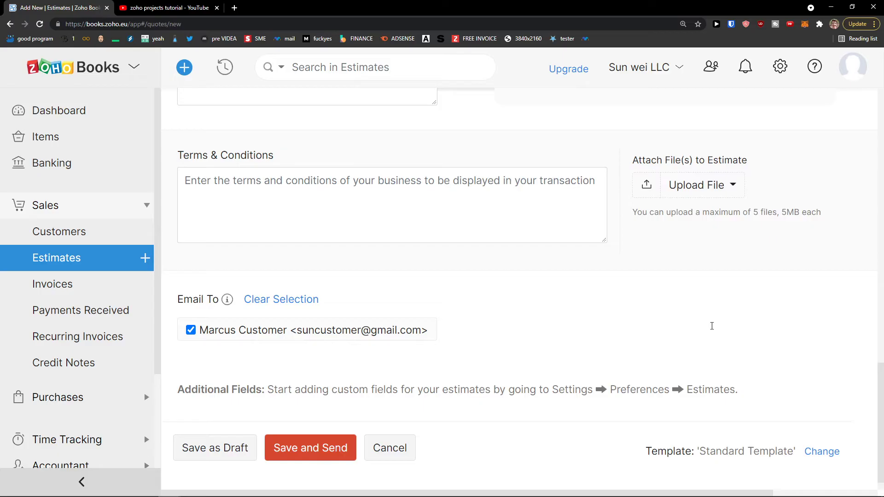
{"action": "scroll", "coordinate": [724, 326], "scroll_direction": "up", "scroll_amount": 2}
{"action": "scroll", "coordinate": [722, 330], "scroll_direction": "down", "scroll_amount": 2}
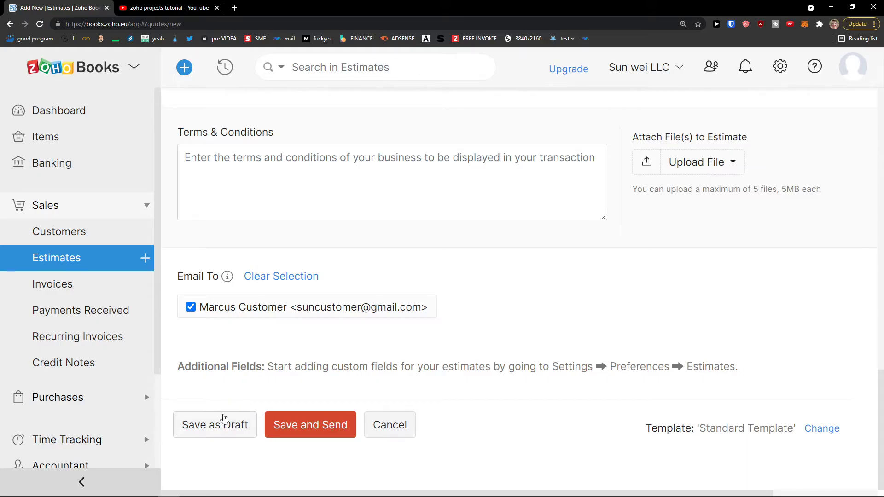
{"action": "scroll", "coordinate": [233, 403], "scroll_direction": "up", "scroll_amount": 5}
{"action": "scroll", "coordinate": [319, 291], "scroll_direction": "up", "scroll_amount": 1}
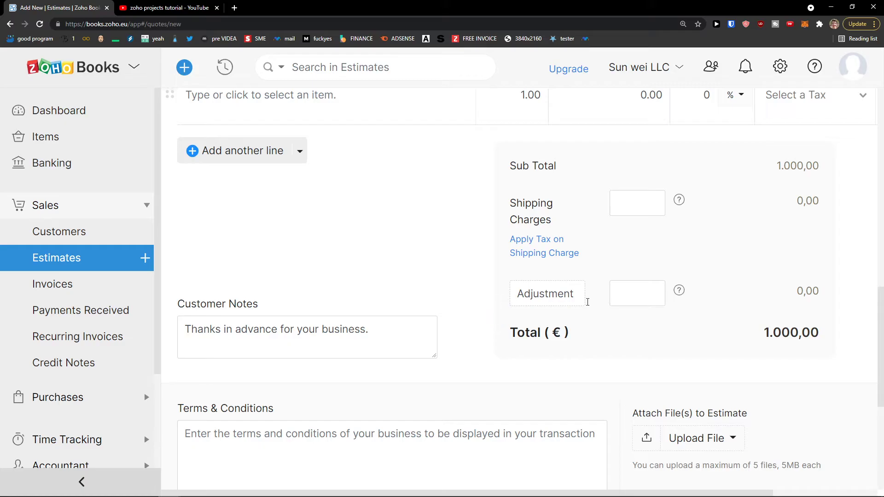
{"action": "type", "text": "10"}
{"action": "left_click", "coordinate": [646, 316]}
{"action": "left_click_drag", "start_coordinate": [644, 298], "coordinate": [662, 317]}
{"action": "left_click", "coordinate": [660, 317]}
Save the estimate and continue to sending it.
{"action": "scroll", "coordinate": [644, 330], "scroll_direction": "down", "scroll_amount": 2}
{"action": "scroll", "coordinate": [645, 330], "scroll_direction": "down", "scroll_amount": 4}
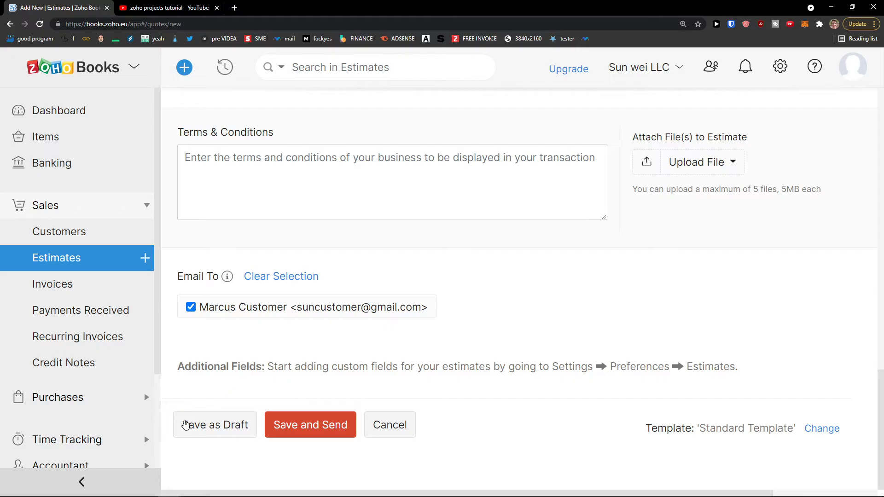
{"action": "left_click", "coordinate": [295, 427]}
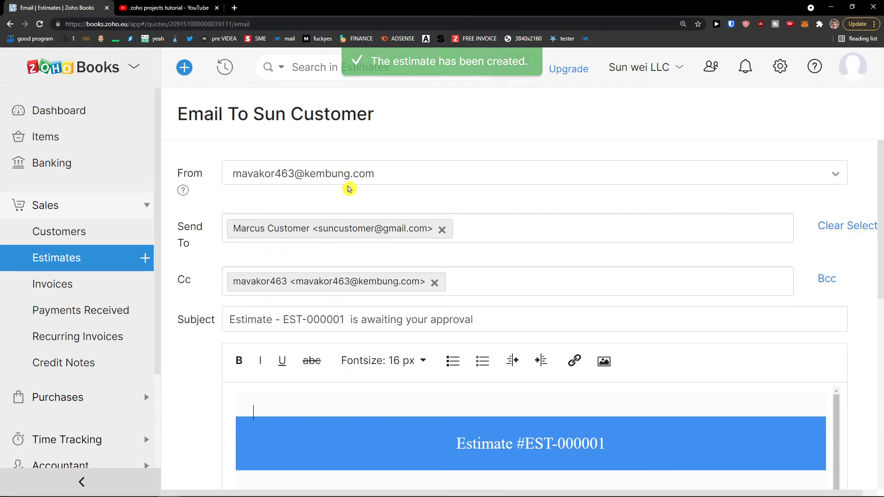
Review the e-mail with the estimate PDF attached and send EST-000001 to Sun Customer.
{"action": "scroll", "coordinate": [290, 237], "scroll_direction": "down", "scroll_amount": 2}
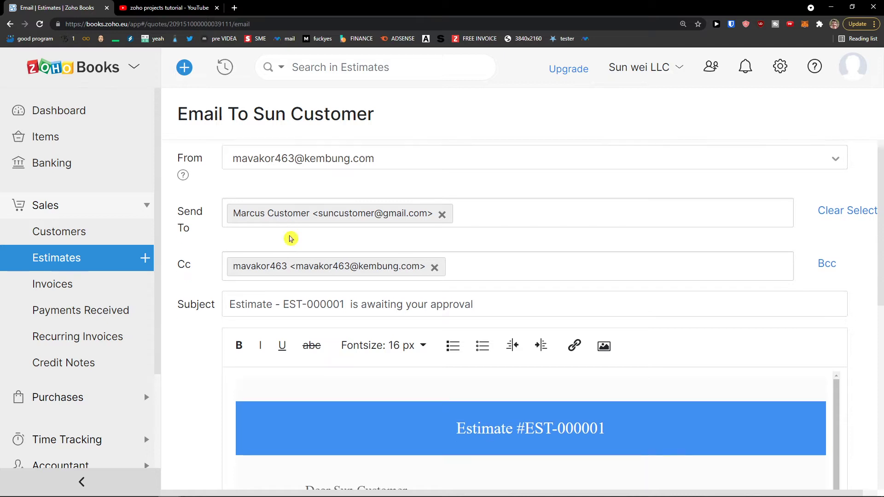
{"action": "scroll", "coordinate": [300, 242], "scroll_direction": "up", "scroll_amount": 2}
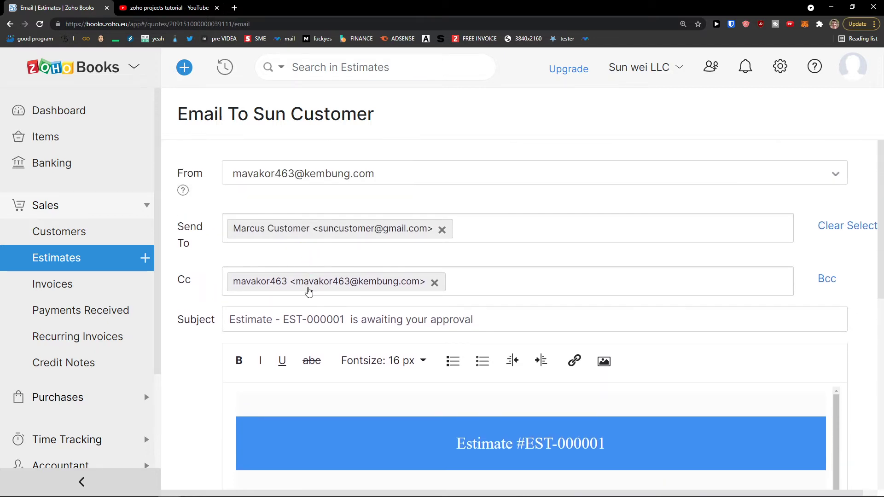
{"action": "scroll", "coordinate": [308, 292], "scroll_direction": "down", "scroll_amount": 6}
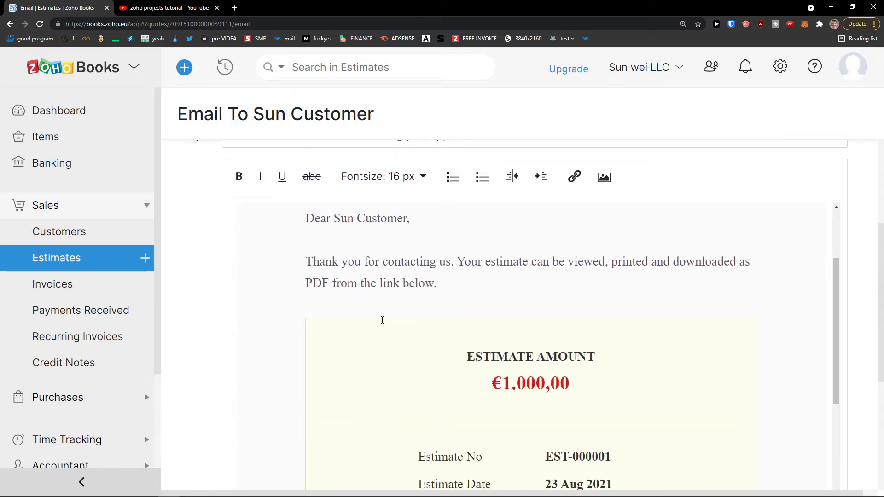
{"action": "scroll", "coordinate": [382, 321], "scroll_direction": "down", "scroll_amount": 1}
{"action": "scroll", "coordinate": [382, 320], "scroll_direction": "down", "scroll_amount": 1}
{"action": "scroll", "coordinate": [382, 320], "scroll_direction": "up", "scroll_amount": 1}
{"action": "scroll", "coordinate": [382, 320], "scroll_direction": "down", "scroll_amount": 6}
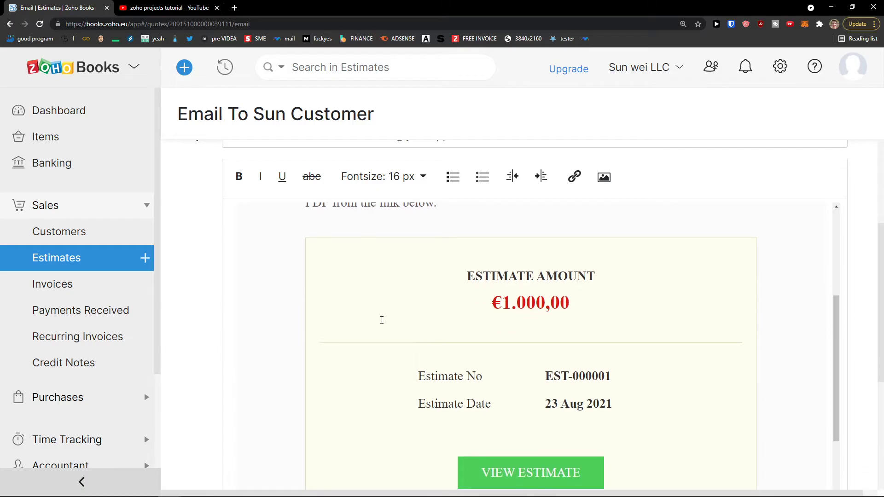
{"action": "scroll", "coordinate": [461, 345], "scroll_direction": "down", "scroll_amount": 3}
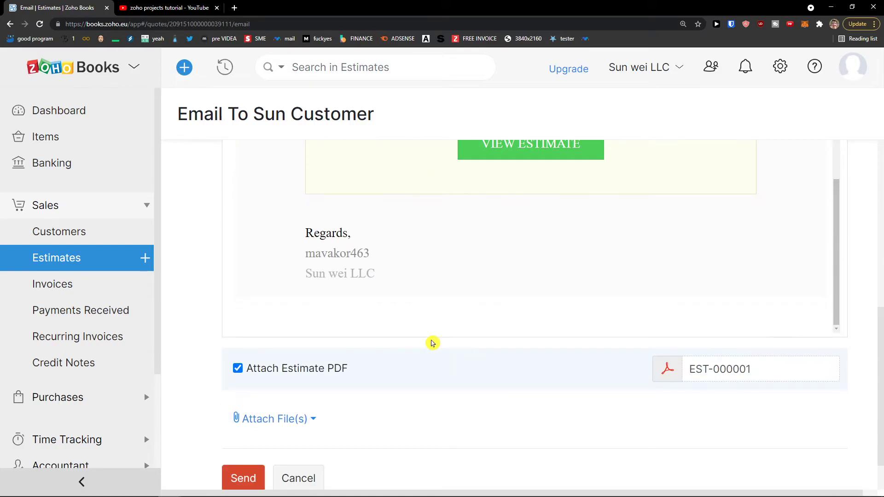
{"action": "scroll", "coordinate": [285, 368], "scroll_direction": "down", "scroll_amount": 1}
{"action": "left_click", "coordinate": [243, 428]}
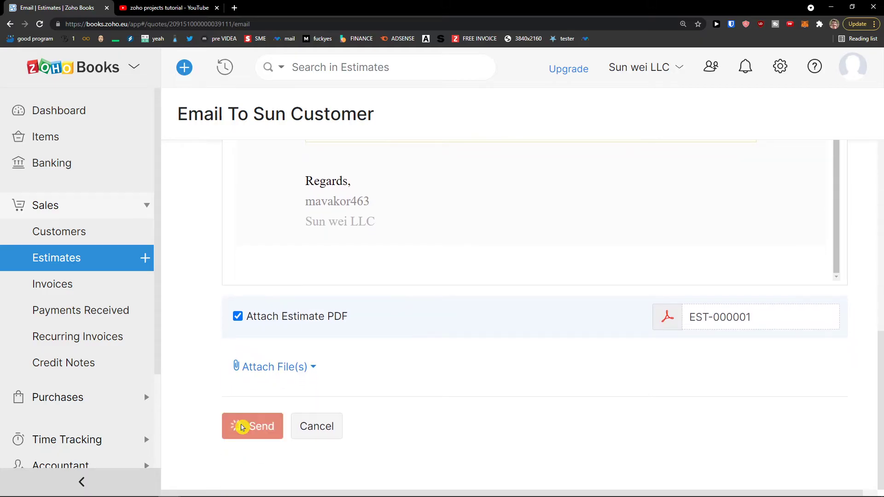
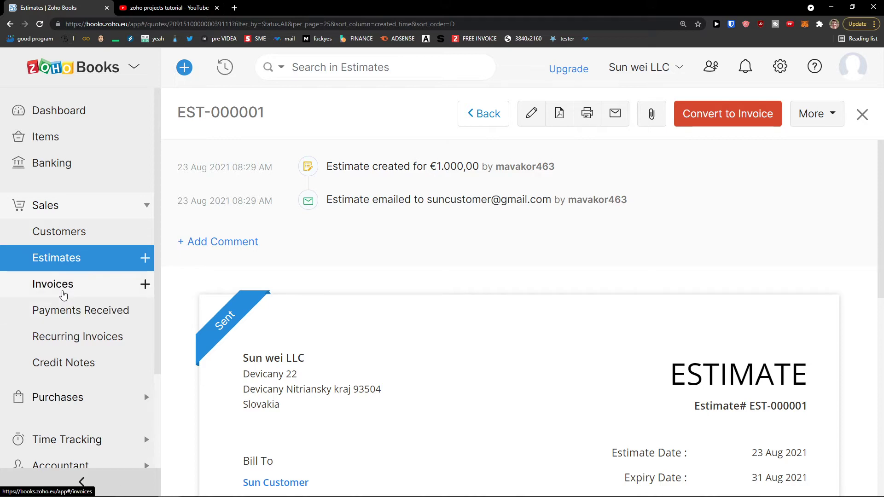
Leave estimate EST-000001 for the empty All Invoices list.
{"action": "left_click", "coordinate": [93, 288]}
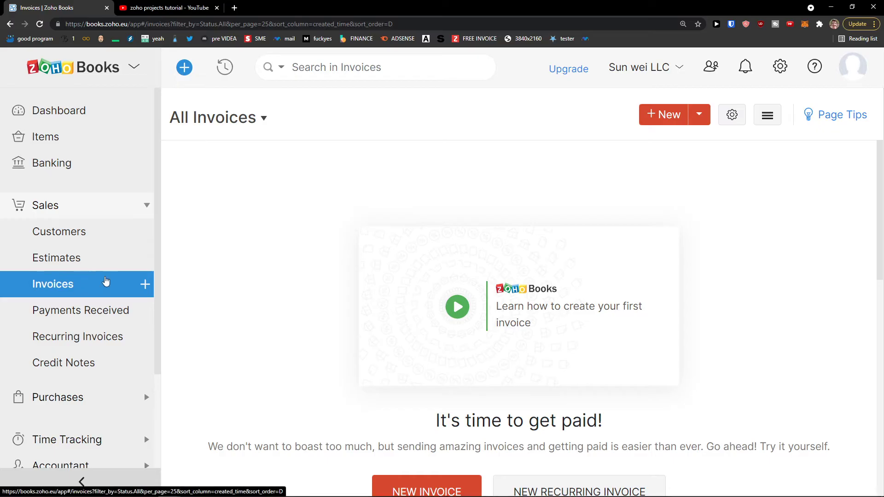
{"action": "scroll", "coordinate": [240, 291], "scroll_direction": "down", "scroll_amount": 2}
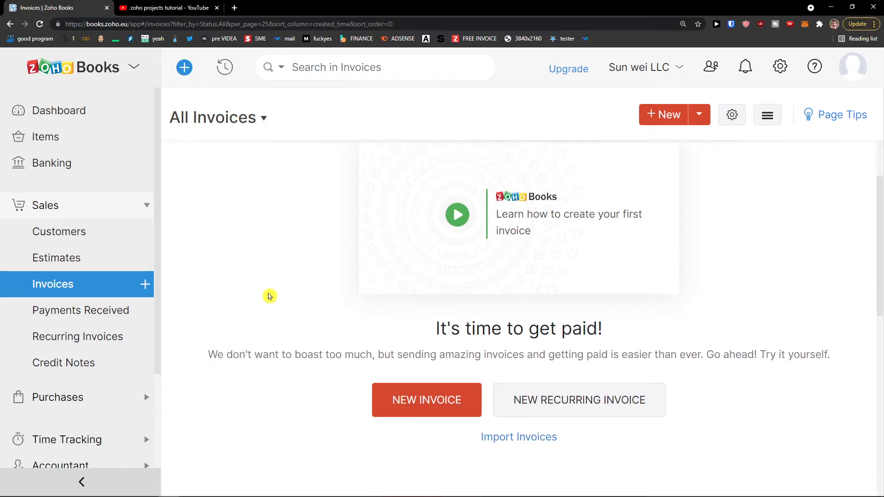
Start invoice INV-000001, saving preferences that allow Tax Inclusive or Tax Exclusive item rates.
{"action": "left_click", "coordinate": [422, 395]}
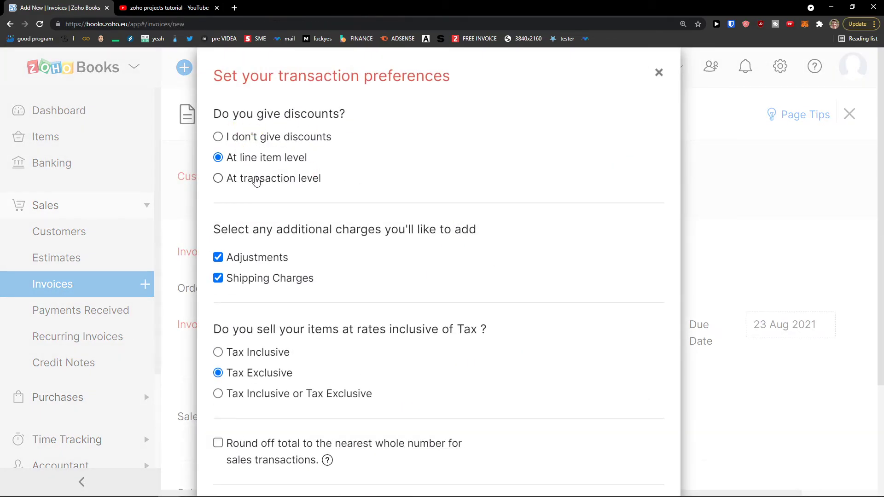
{"action": "scroll", "coordinate": [358, 198], "scroll_direction": "down", "scroll_amount": 2}
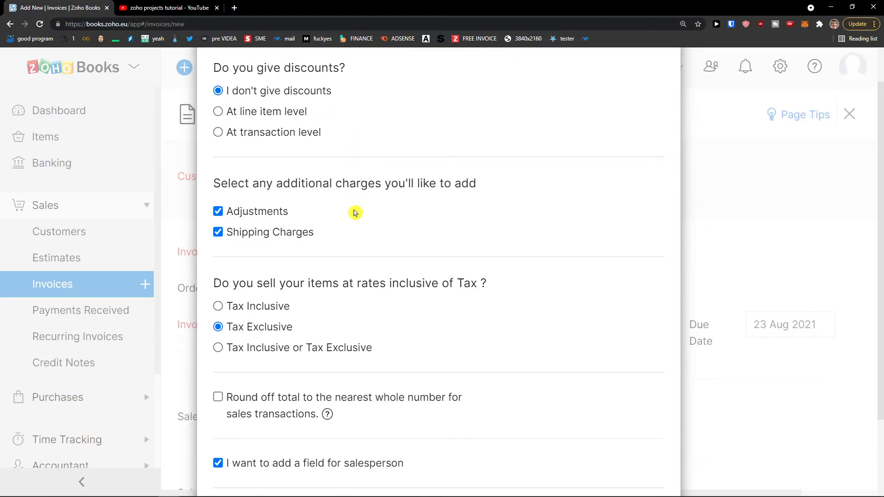
{"action": "scroll", "coordinate": [355, 212], "scroll_direction": "up", "scroll_amount": 1}
{"action": "scroll", "coordinate": [281, 240], "scroll_direction": "down", "scroll_amount": 1}
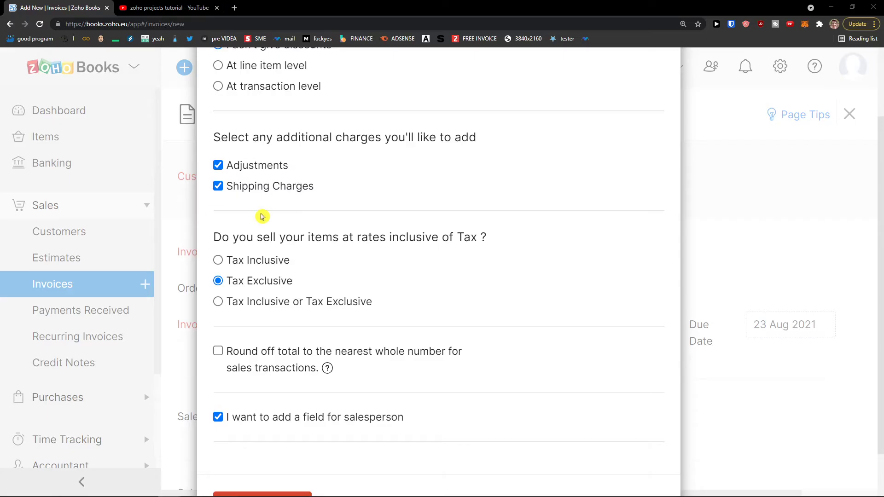
{"action": "left_click", "coordinate": [300, 309]}
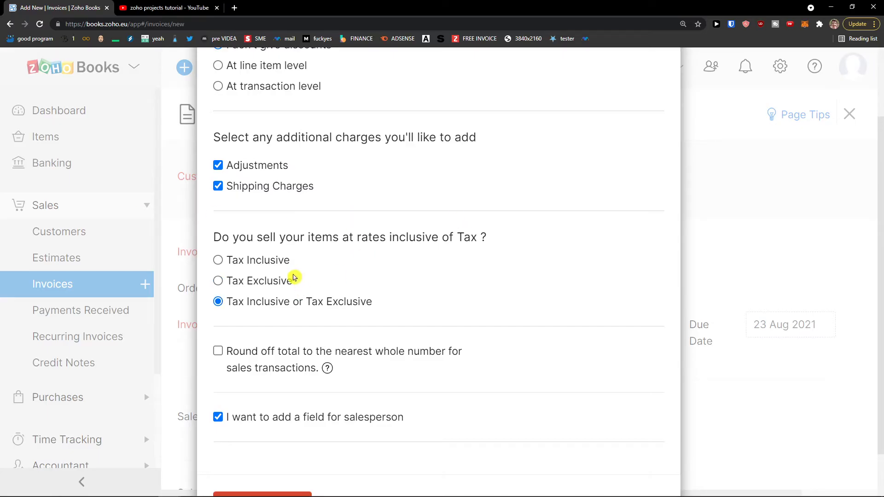
{"action": "scroll", "coordinate": [295, 280], "scroll_direction": "down", "scroll_amount": 2}
{"action": "left_click", "coordinate": [257, 448]}
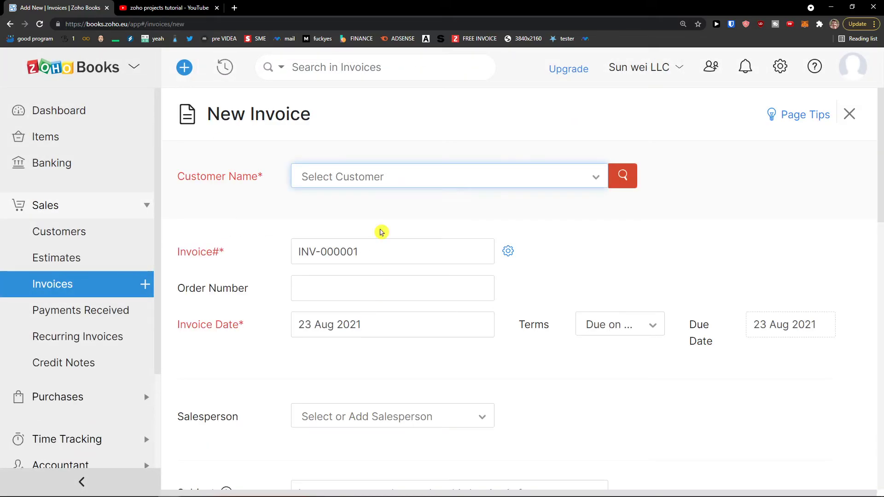
Bill the new invoice to Sun Customer, leaving the salesperson empty.
{"action": "left_click", "coordinate": [596, 186]}
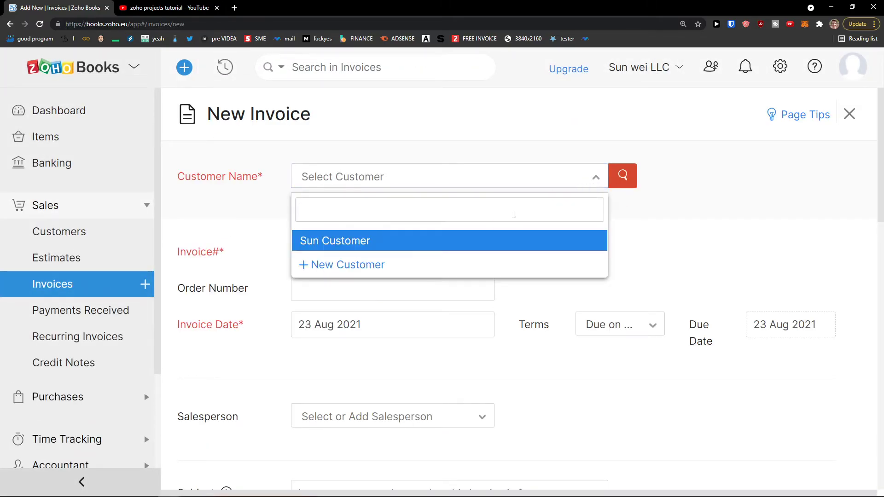
{"action": "left_click", "coordinate": [478, 240]}
{"action": "scroll", "coordinate": [355, 331], "scroll_direction": "down", "scroll_amount": 1}
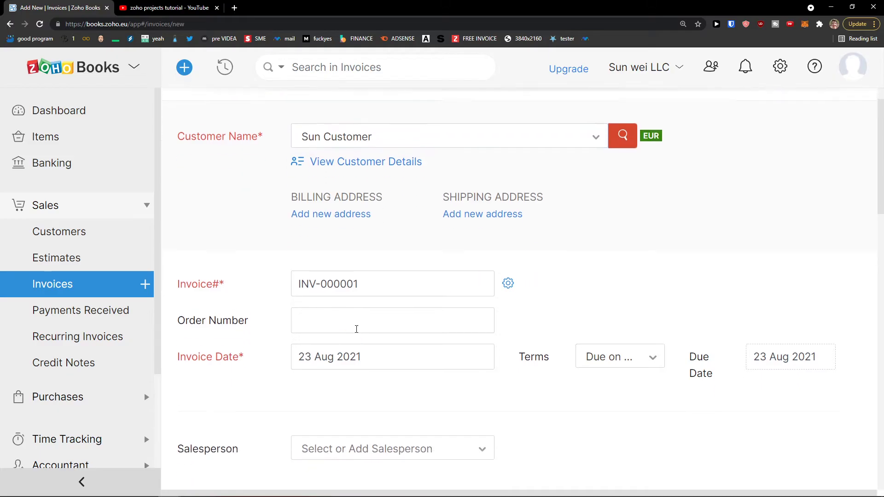
{"action": "left_click", "coordinate": [371, 282]}
{"action": "left_click", "coordinate": [336, 316]}
{"action": "scroll", "coordinate": [336, 316], "scroll_direction": "down", "scroll_amount": 1}
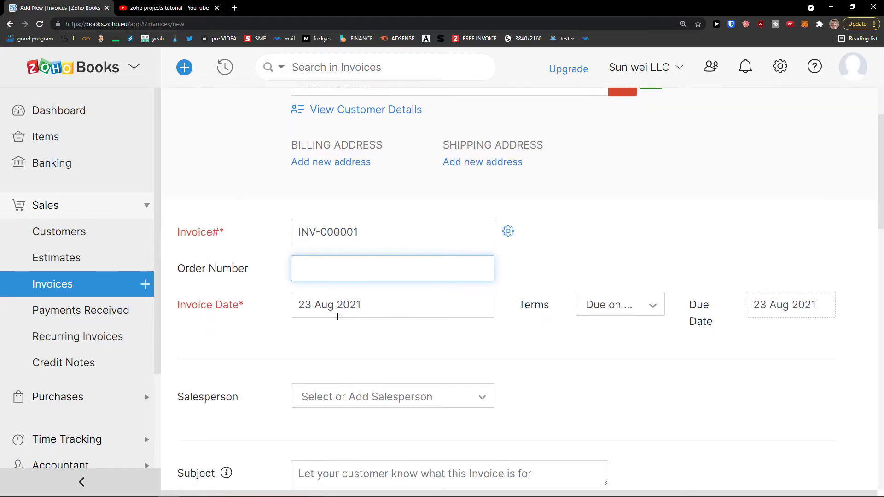
{"action": "scroll", "coordinate": [449, 309], "scroll_direction": "down", "scroll_amount": 1}
{"action": "left_click", "coordinate": [399, 308]}
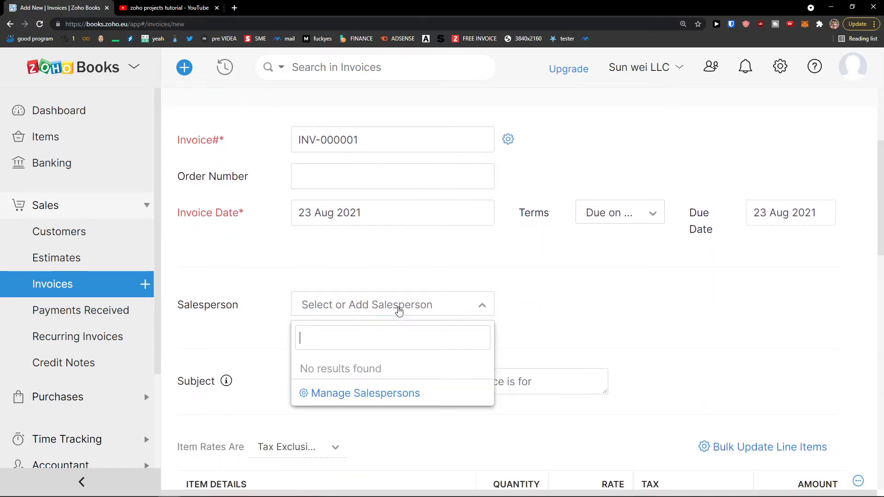
{"action": "left_click", "coordinate": [279, 321]}
{"action": "scroll", "coordinate": [286, 329], "scroll_direction": "down", "scroll_amount": 3}
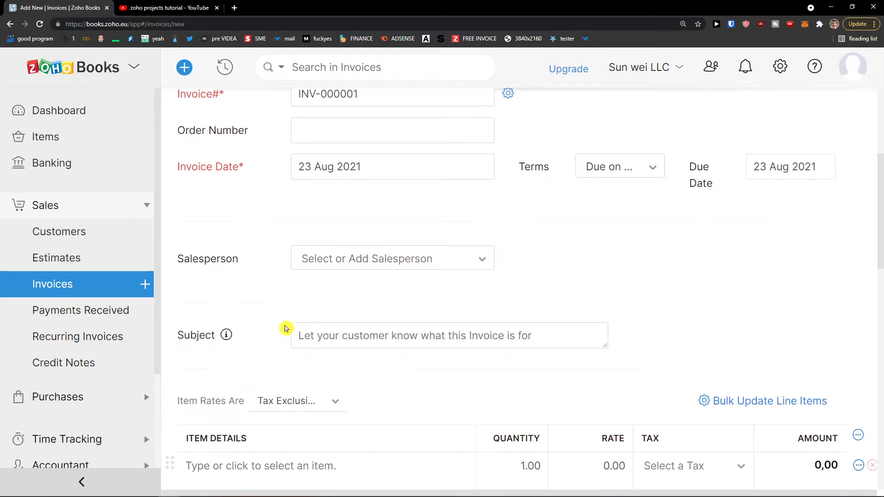
{"action": "scroll", "coordinate": [451, 290], "scroll_direction": "down", "scroll_amount": 1}
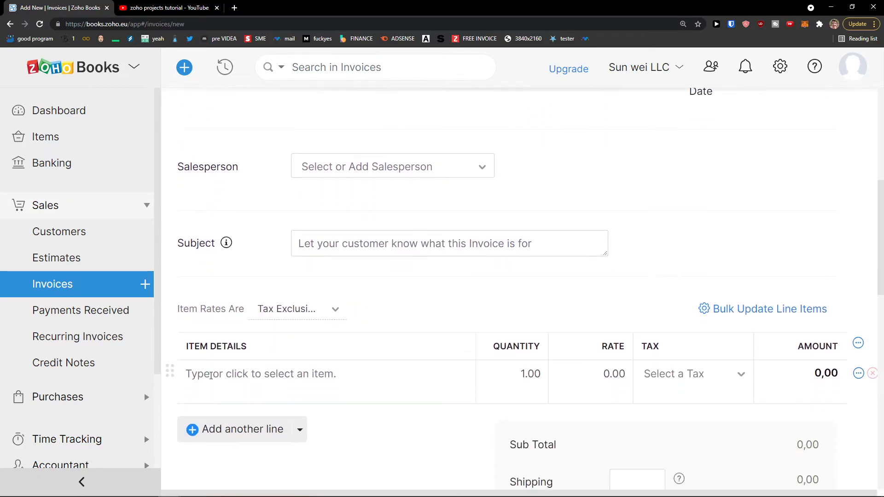
Add a Youtube Video line with quantity 5 (total 1.000,00) and save to send.
{"action": "left_click", "coordinate": [223, 375]}
{"action": "left_click", "coordinate": [286, 324]}
{"action": "left_click", "coordinate": [528, 227]}
{"action": "type", "text": "5"}
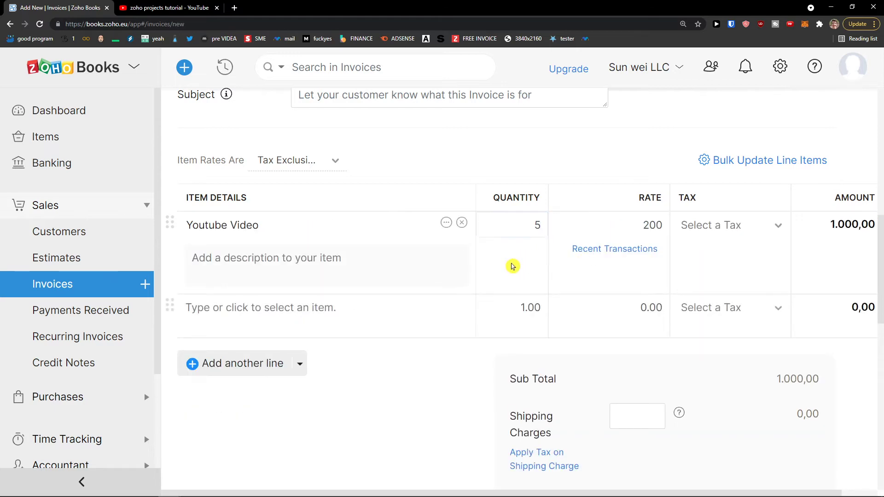
{"action": "scroll", "coordinate": [539, 276], "scroll_direction": "up", "scroll_amount": 7}
{"action": "scroll", "coordinate": [543, 277], "scroll_direction": "down", "scroll_amount": 9}
{"action": "scroll", "coordinate": [542, 276], "scroll_direction": "down", "scroll_amount": 5}
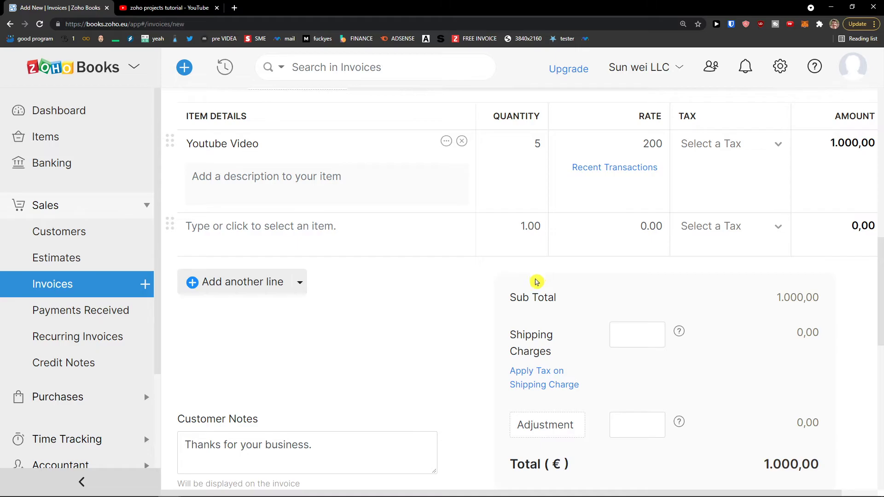
{"action": "scroll", "coordinate": [436, 343], "scroll_direction": "down", "scroll_amount": 5}
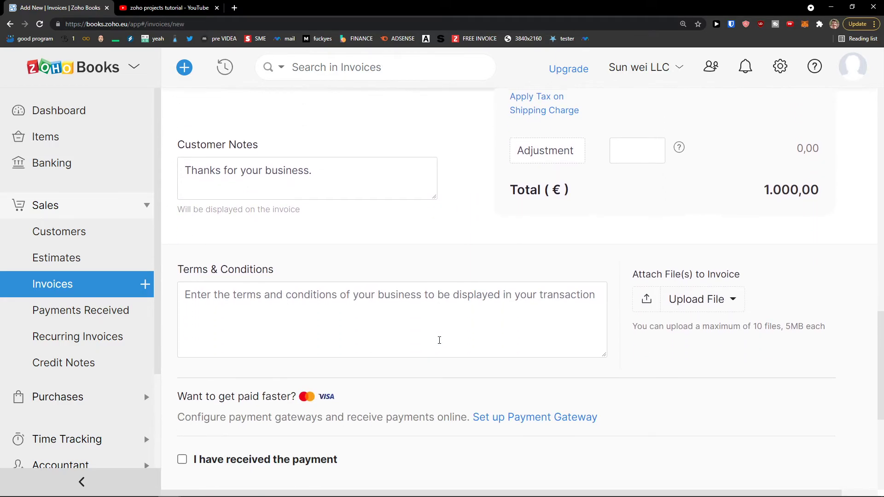
{"action": "scroll", "coordinate": [449, 340], "scroll_direction": "down", "scroll_amount": 3}
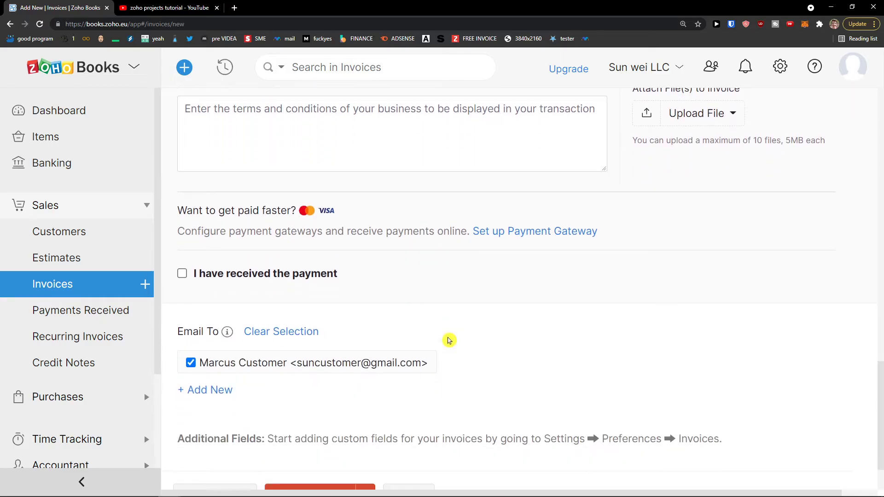
{"action": "left_click", "coordinate": [316, 432]}
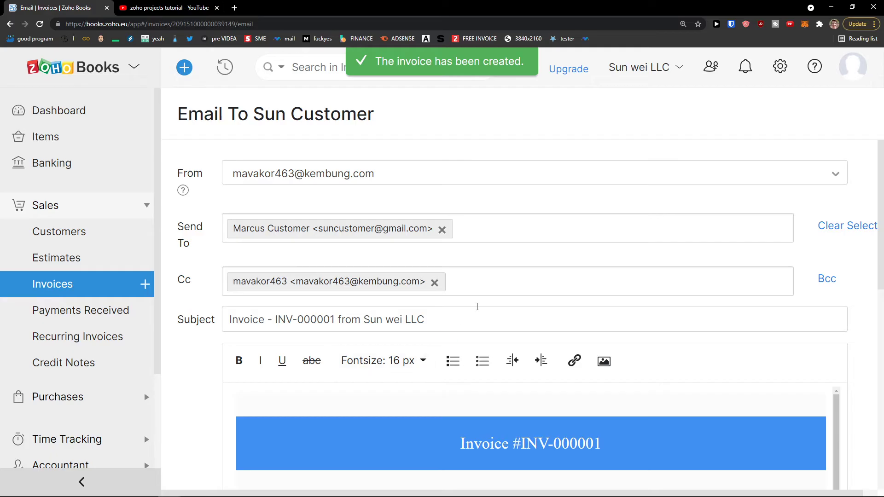
Send INV-000001 with its PDF to Sun Customer and decline automated payment reminders.
{"action": "scroll", "coordinate": [476, 305], "scroll_direction": "down", "scroll_amount": 6}
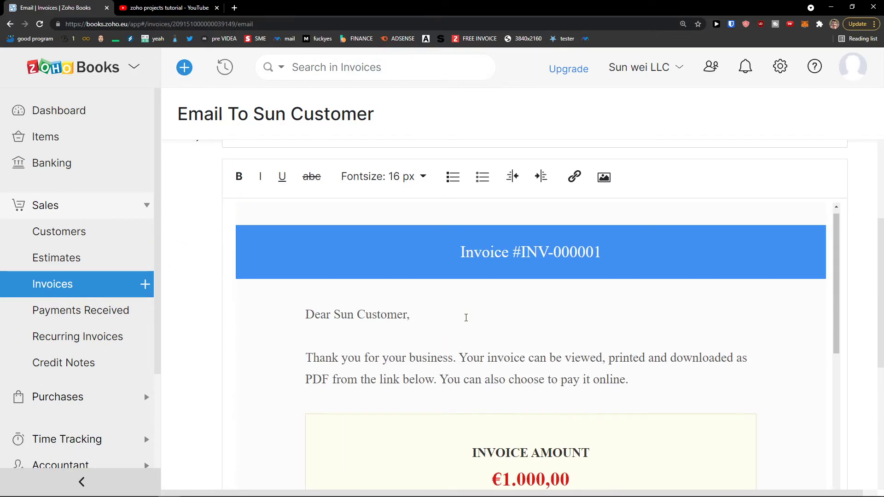
{"action": "scroll", "coordinate": [466, 318], "scroll_direction": "down", "scroll_amount": 10}
{"action": "scroll", "coordinate": [277, 369], "scroll_direction": "up", "scroll_amount": 10}
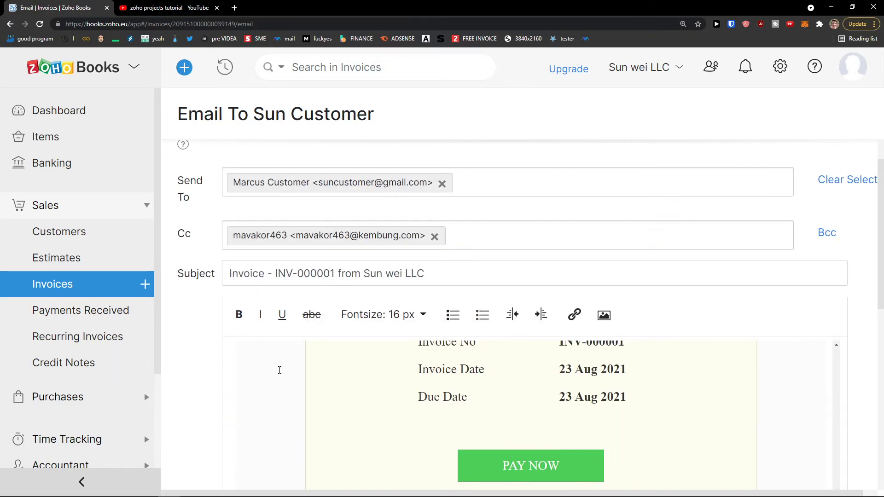
{"action": "scroll", "coordinate": [253, 361], "scroll_direction": "down", "scroll_amount": 3}
{"action": "scroll", "coordinate": [267, 267], "scroll_direction": "down", "scroll_amount": 6}
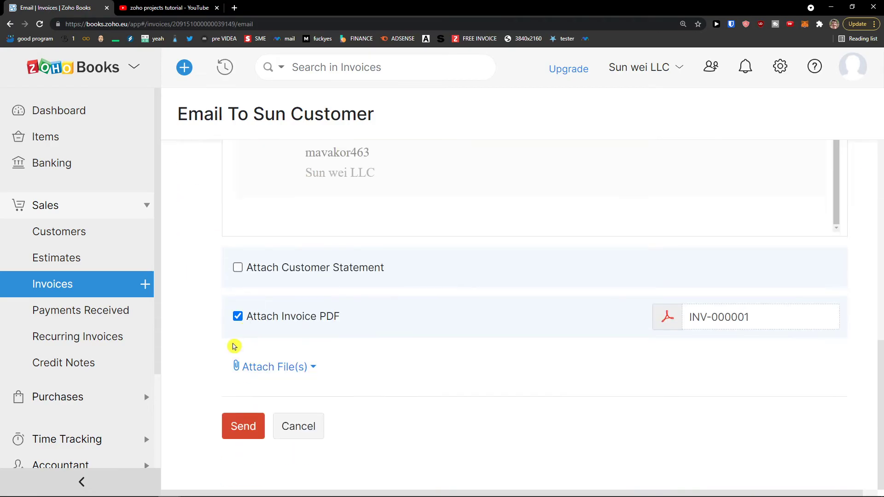
{"action": "left_click", "coordinate": [235, 426]}
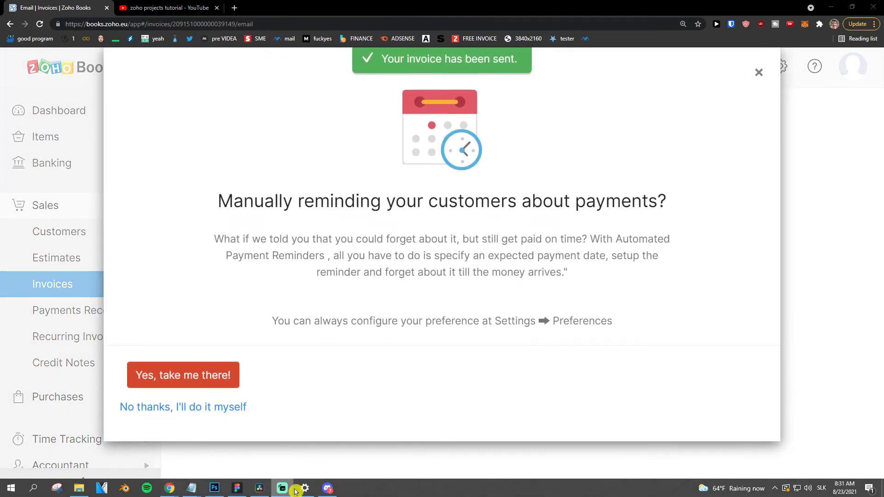
{"action": "left_click", "coordinate": [184, 406]}
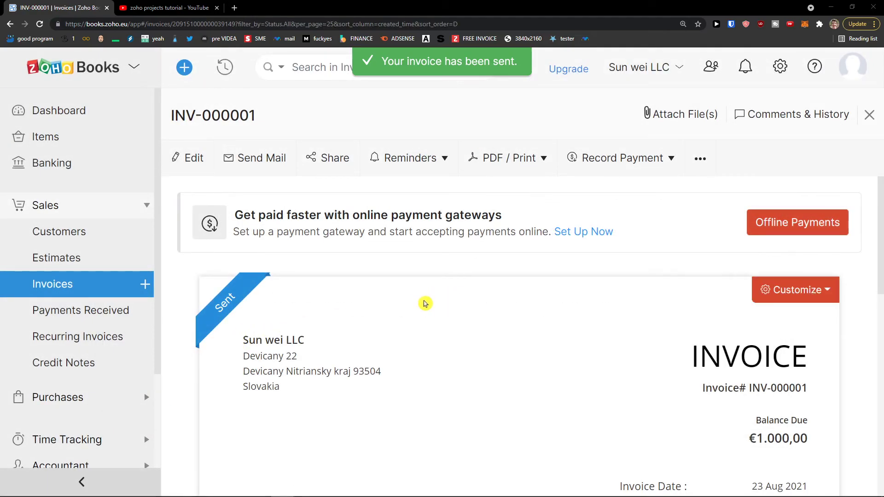
{"action": "scroll", "coordinate": [421, 307], "scroll_direction": "down", "scroll_amount": 2}
{"action": "scroll", "coordinate": [421, 307], "scroll_direction": "up", "scroll_amount": 2}
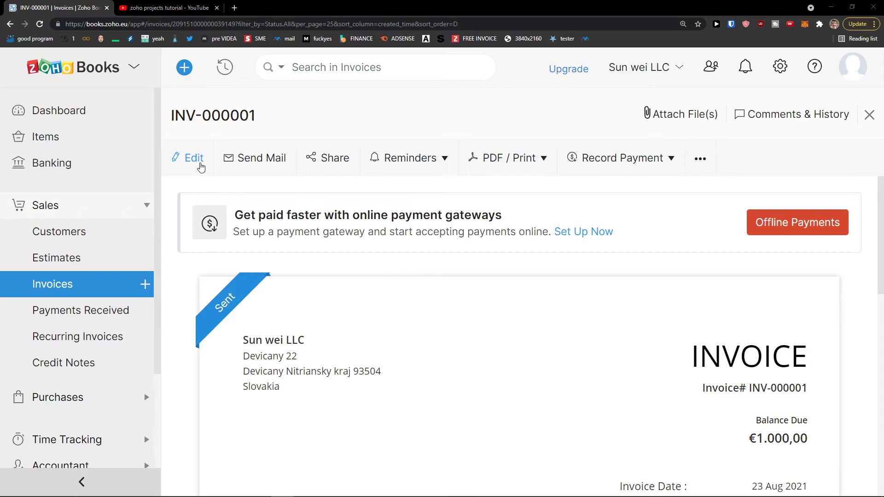
{"action": "left_click", "coordinate": [438, 170]}
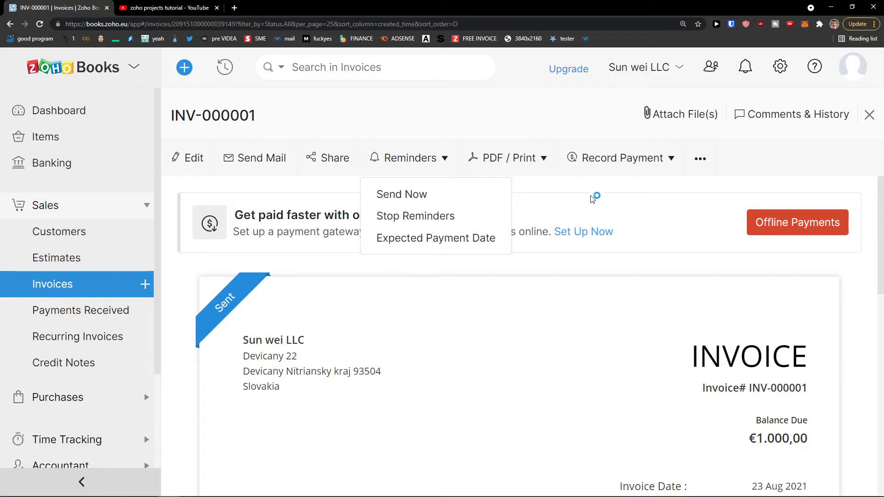
{"action": "left_click", "coordinate": [612, 185]}
{"action": "scroll", "coordinate": [513, 254], "scroll_direction": "down", "scroll_amount": 10}
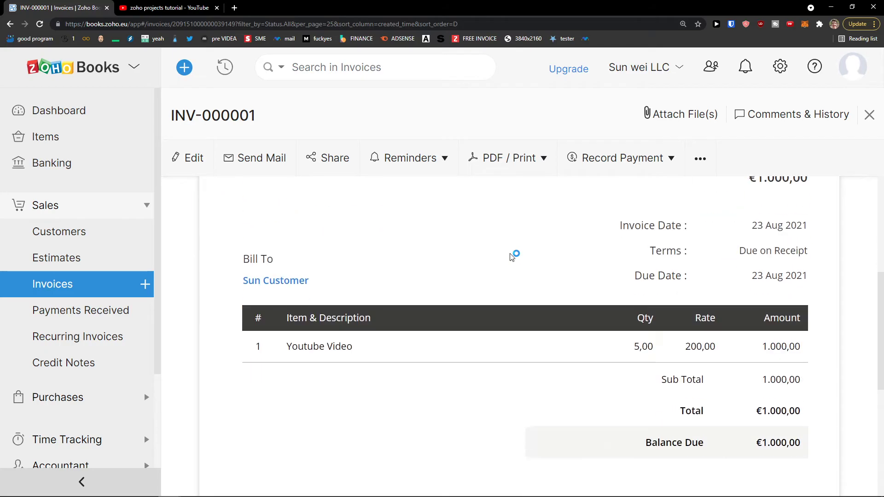
{"action": "scroll", "coordinate": [516, 256], "scroll_direction": "down", "scroll_amount": 2}
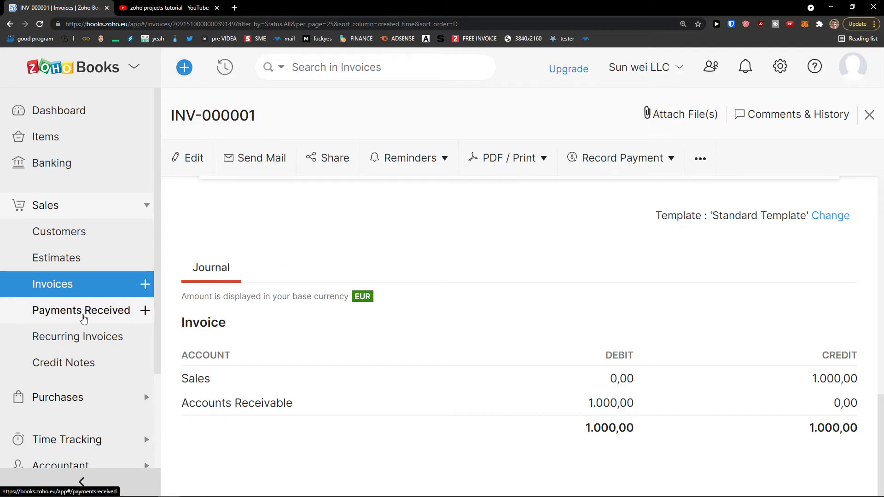
Start a new payment from Sun Customer, marking the full 1.000,00 as received.
{"action": "left_click", "coordinate": [56, 319]}
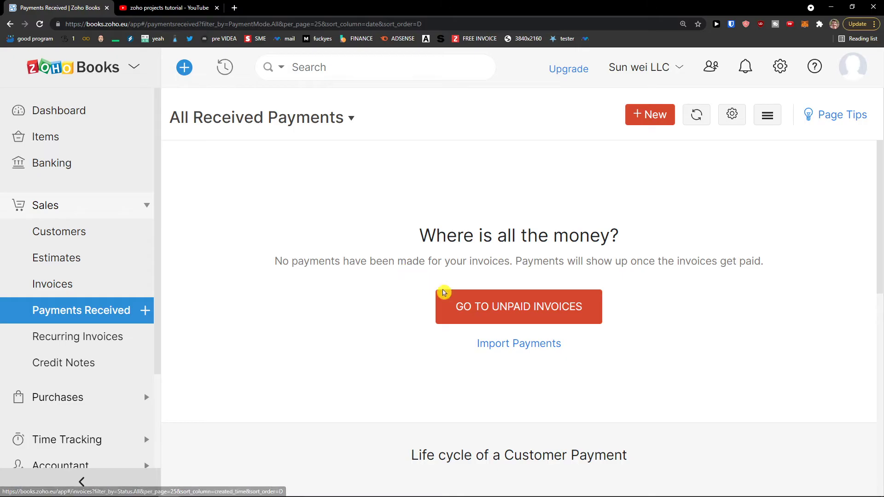
{"action": "left_click_drag", "start_coordinate": [407, 237], "coordinate": [483, 243]}
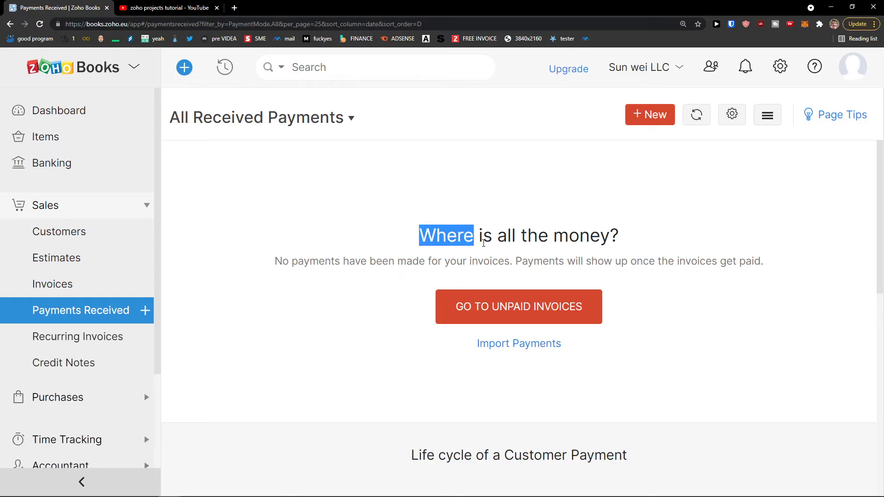
{"action": "left_click", "coordinate": [242, 248]}
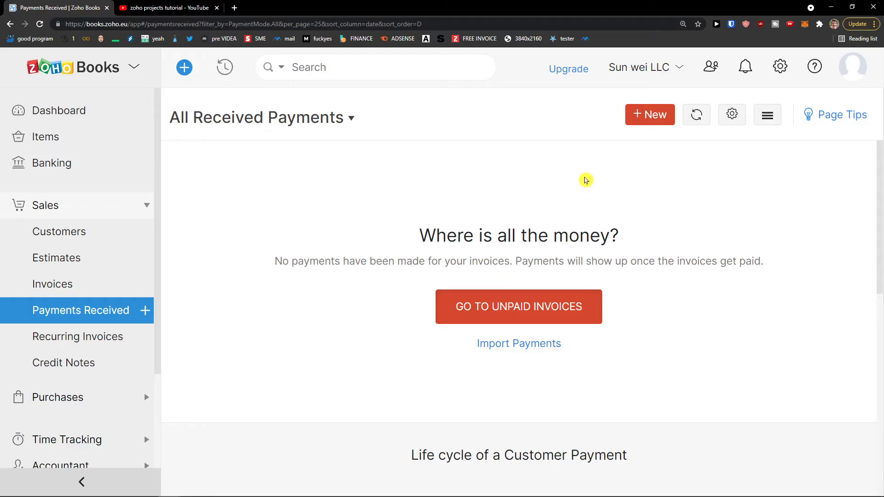
{"action": "left_click", "coordinate": [650, 116]}
{"action": "left_click", "coordinate": [380, 175]}
{"action": "left_click", "coordinate": [341, 240]}
{"action": "left_click", "coordinate": [348, 271]}
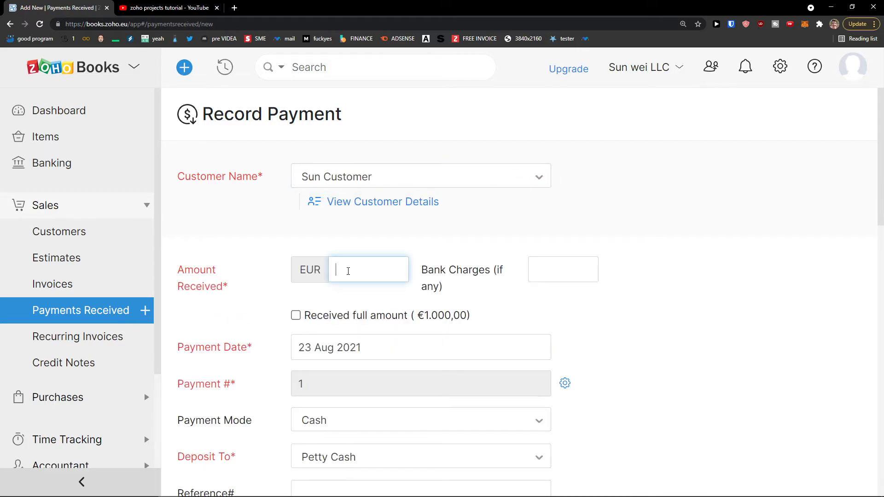
{"action": "left_click", "coordinate": [297, 315]}
Keep Cash as payment mode and Petty Cash as deposit account, then save the payment.
{"action": "scroll", "coordinate": [459, 285], "scroll_direction": "down", "scroll_amount": 1}
{"action": "scroll", "coordinate": [463, 283], "scroll_direction": "down", "scroll_amount": 1}
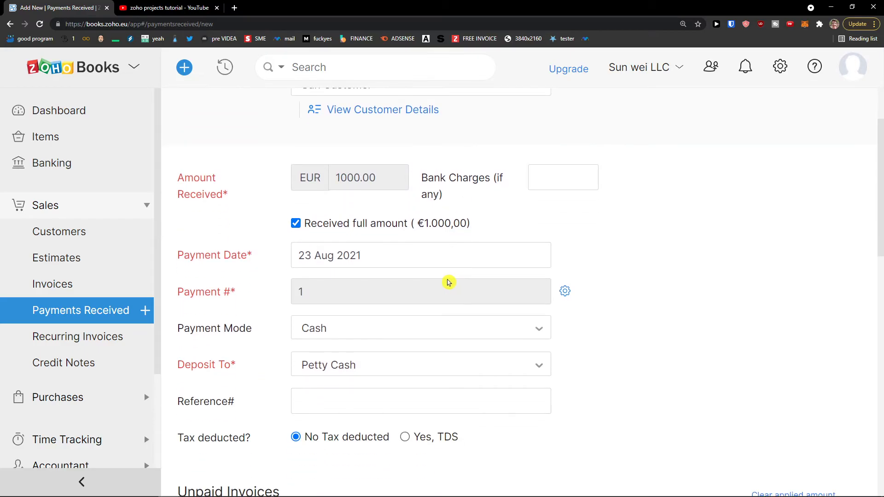
{"action": "scroll", "coordinate": [436, 286], "scroll_direction": "down", "scroll_amount": 1}
{"action": "left_click", "coordinate": [411, 287]}
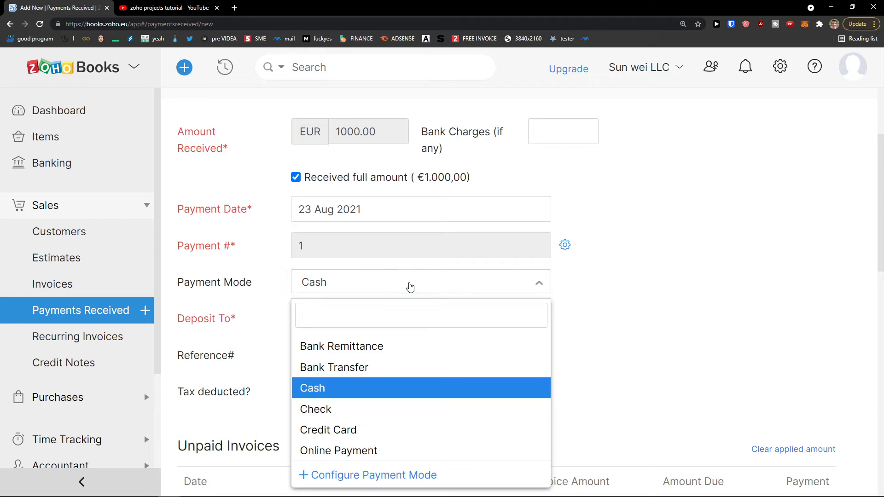
{"action": "left_click", "coordinate": [407, 287]}
{"action": "scroll", "coordinate": [392, 290], "scroll_direction": "down", "scroll_amount": 1}
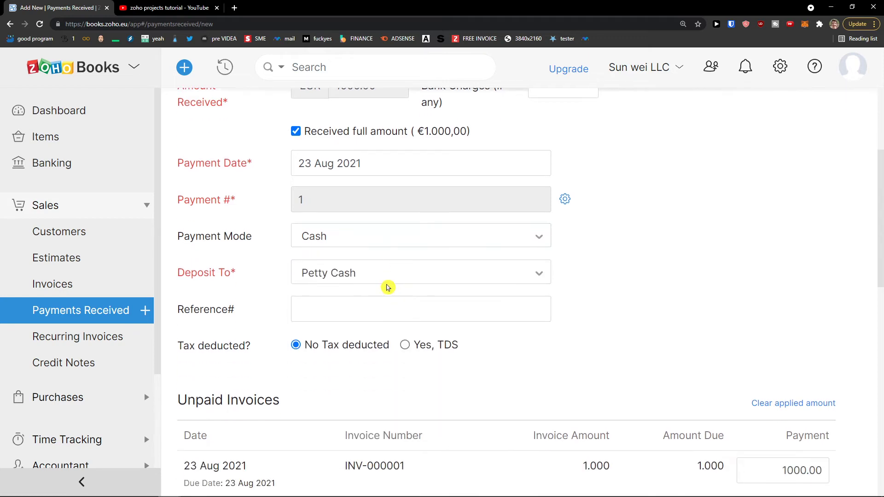
{"action": "left_click", "coordinate": [386, 285]}
{"action": "scroll", "coordinate": [375, 301], "scroll_direction": "down", "scroll_amount": 1}
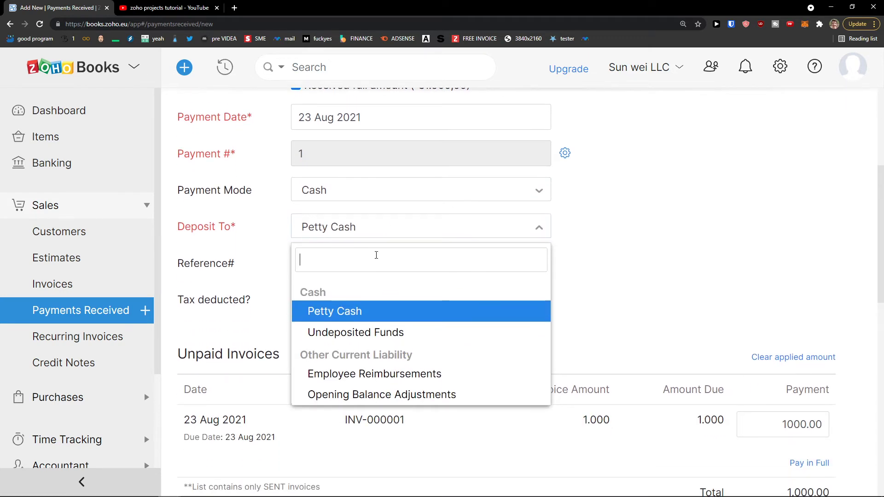
{"action": "left_click", "coordinate": [377, 240]}
{"action": "scroll", "coordinate": [458, 306], "scroll_direction": "down", "scroll_amount": 3}
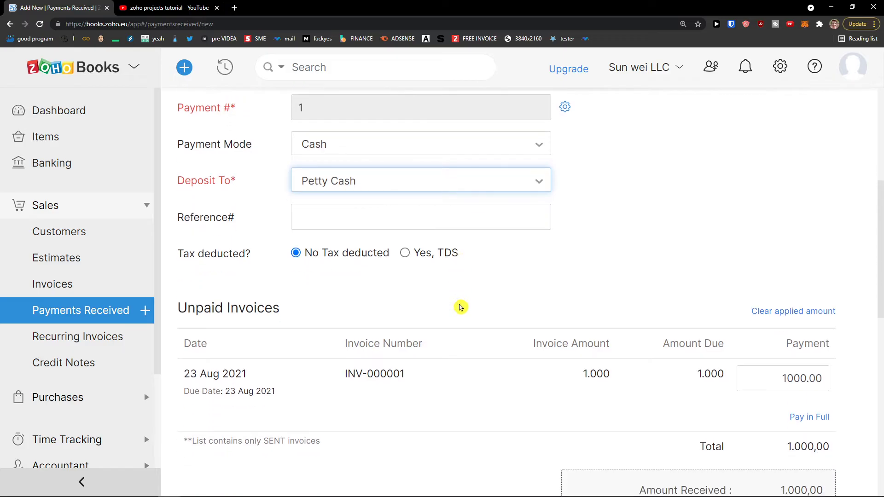
{"action": "scroll", "coordinate": [481, 310], "scroll_direction": "down", "scroll_amount": 9}
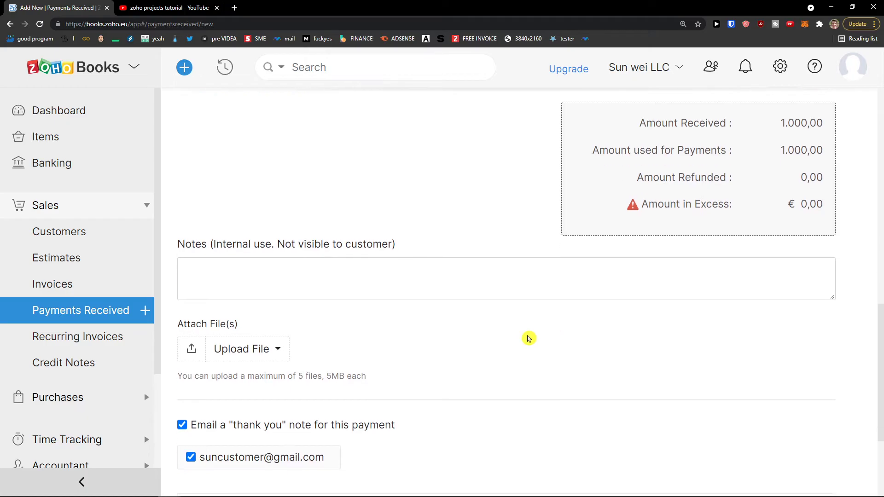
{"action": "scroll", "coordinate": [475, 348], "scroll_direction": "down", "scroll_amount": 1}
{"action": "scroll", "coordinate": [202, 428], "scroll_direction": "up", "scroll_amount": 3}
{"action": "scroll", "coordinate": [201, 428], "scroll_direction": "down", "scroll_amount": 2}
{"action": "scroll", "coordinate": [267, 323], "scroll_direction": "up", "scroll_amount": 5}
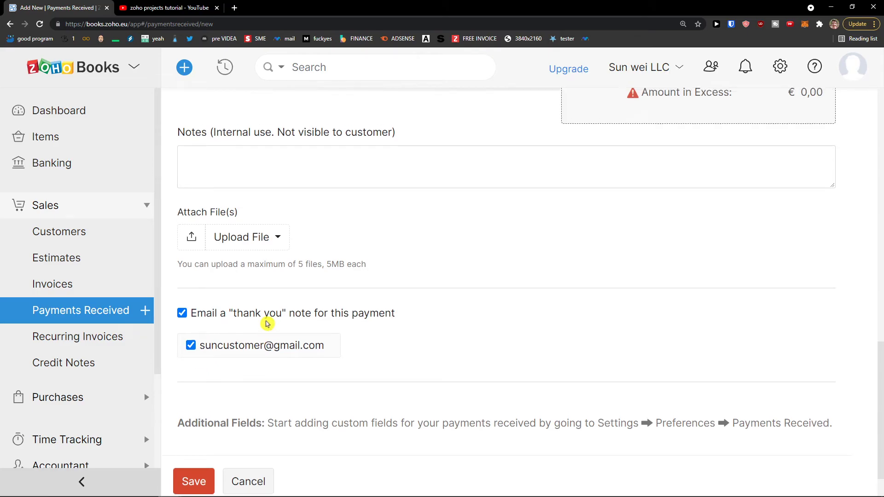
{"action": "scroll", "coordinate": [267, 324], "scroll_direction": "up", "scroll_amount": 6}
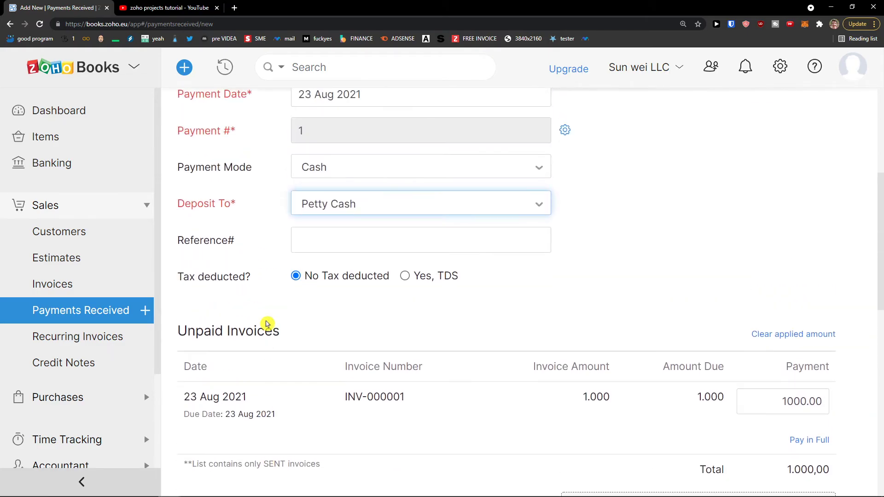
{"action": "scroll", "coordinate": [267, 324], "scroll_direction": "up", "scroll_amount": 2}
{"action": "scroll", "coordinate": [268, 324], "scroll_direction": "down", "scroll_amount": 4}
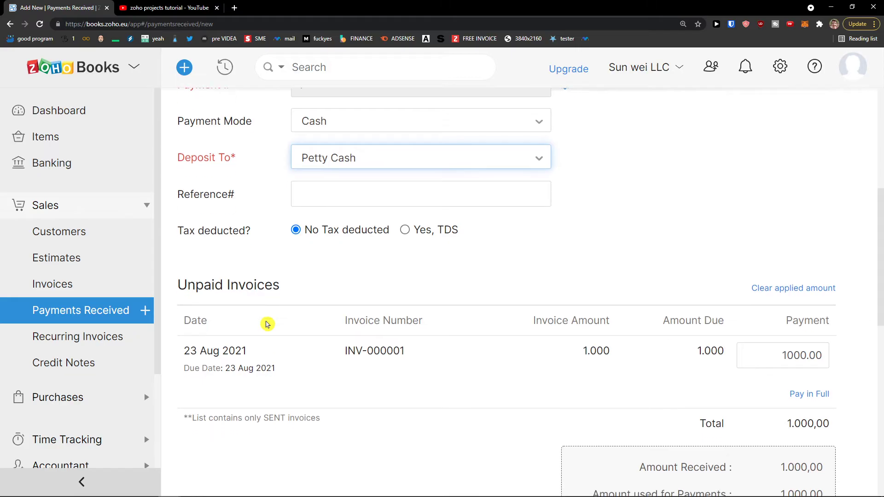
{"action": "scroll", "coordinate": [267, 324], "scroll_direction": "down", "scroll_amount": 10}
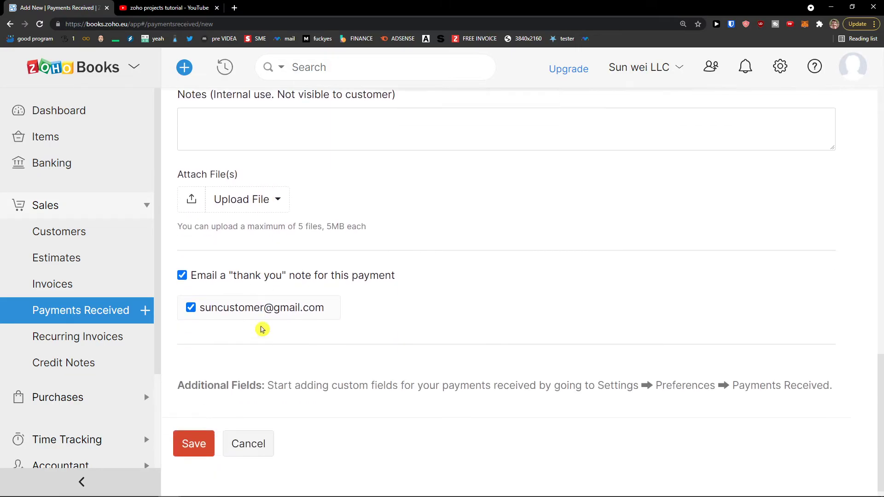
{"action": "left_click", "coordinate": [183, 424]}
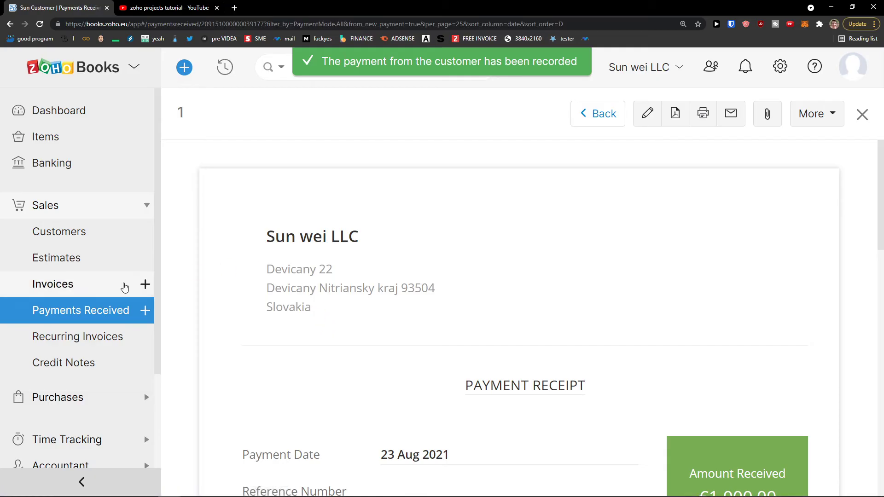
Review the €1.000,00 cash receipt for Sun Customer, then go to the invoices list.
{"action": "scroll", "coordinate": [407, 312], "scroll_direction": "down", "scroll_amount": 4}
{"action": "scroll", "coordinate": [405, 317], "scroll_direction": "up", "scroll_amount": 4}
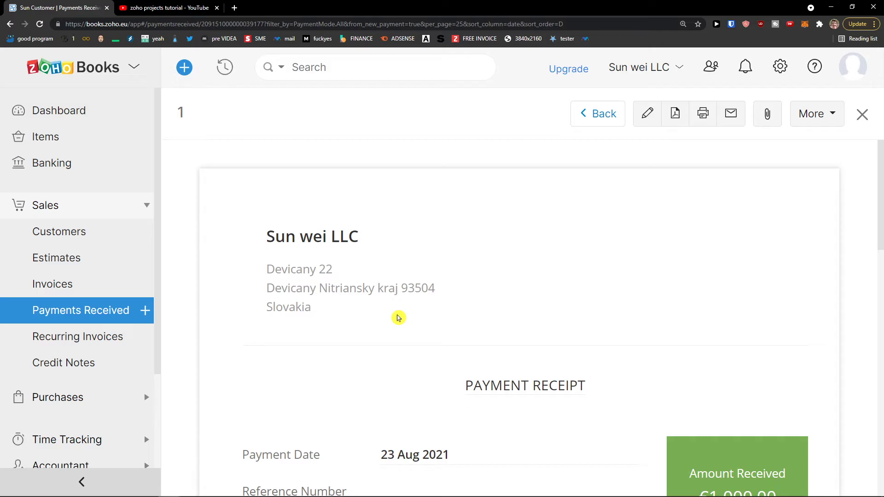
{"action": "scroll", "coordinate": [396, 318], "scroll_direction": "down", "scroll_amount": 4}
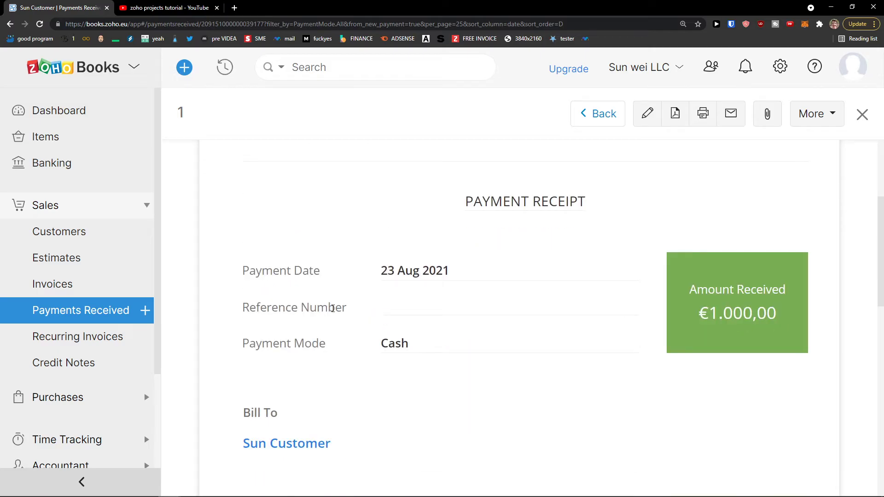
{"action": "left_click", "coordinate": [88, 288]}
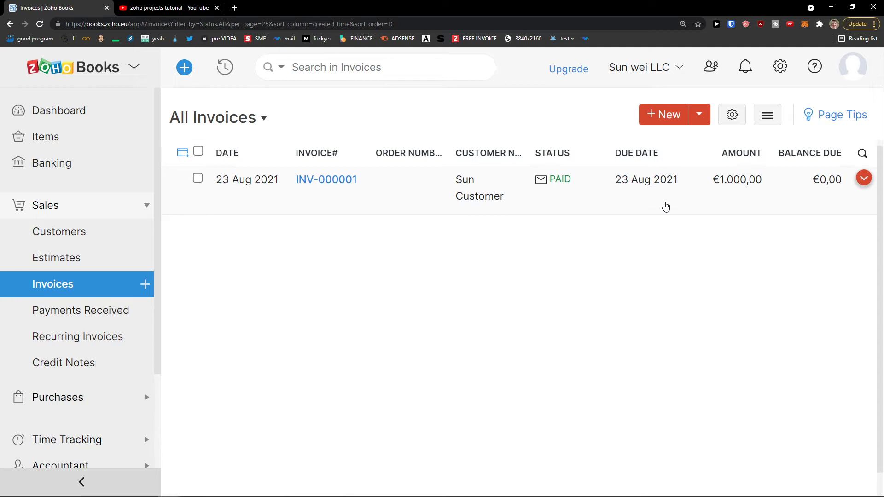
Convert EST-000001 to an invoice, saving the retained fields, then discard the draft for Invoices.
{"action": "left_click", "coordinate": [62, 269]}
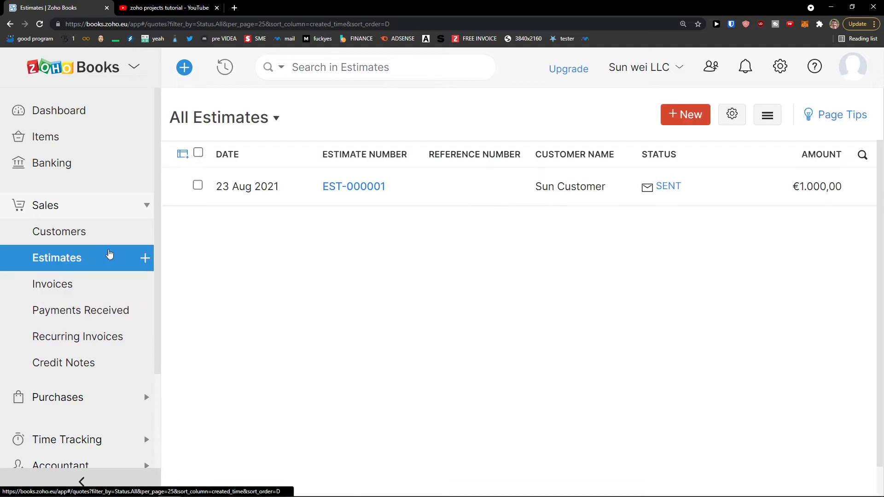
{"action": "left_click", "coordinate": [475, 190]}
{"action": "left_click", "coordinate": [698, 125]}
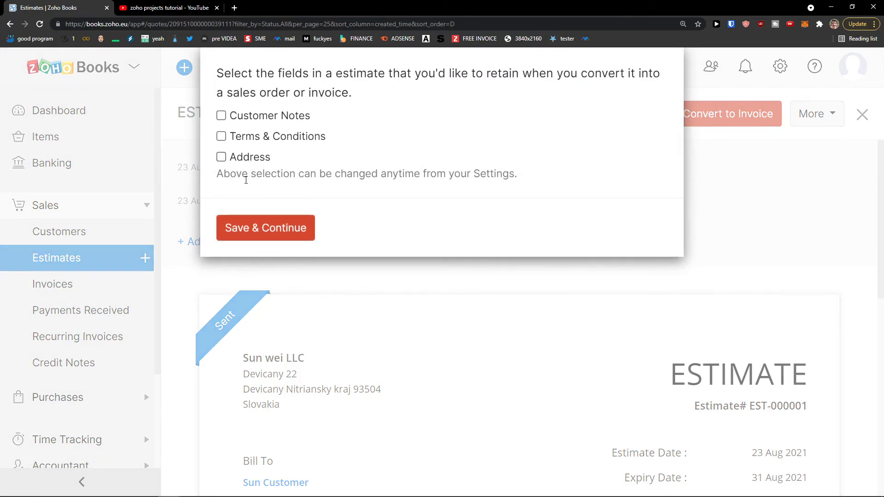
{"action": "left_click", "coordinate": [244, 226]}
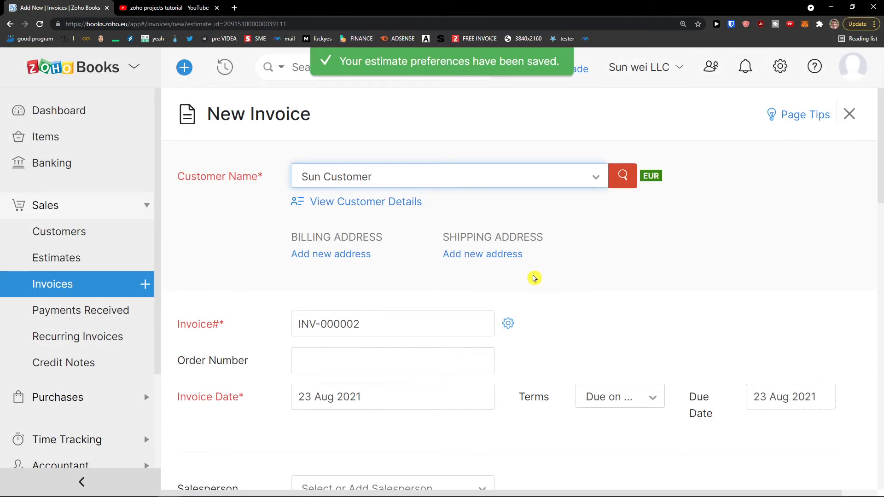
{"action": "scroll", "coordinate": [219, 302], "scroll_direction": "down", "scroll_amount": 5}
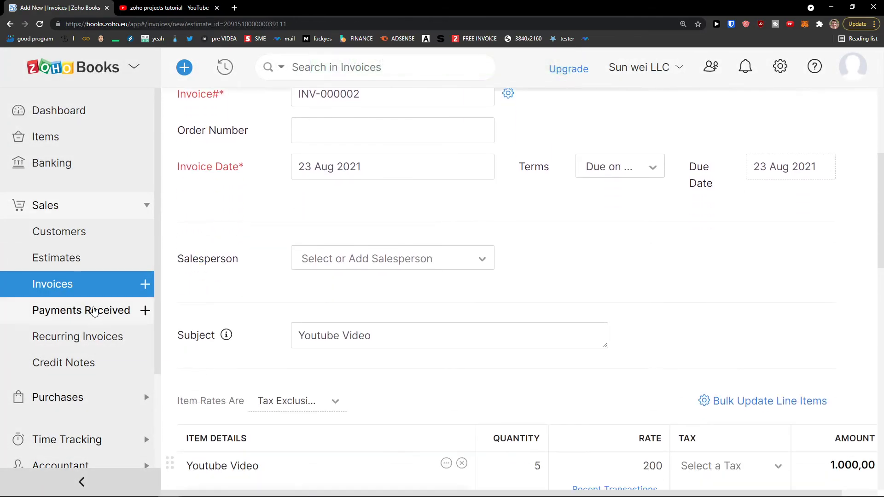
{"action": "left_click", "coordinate": [39, 283]}
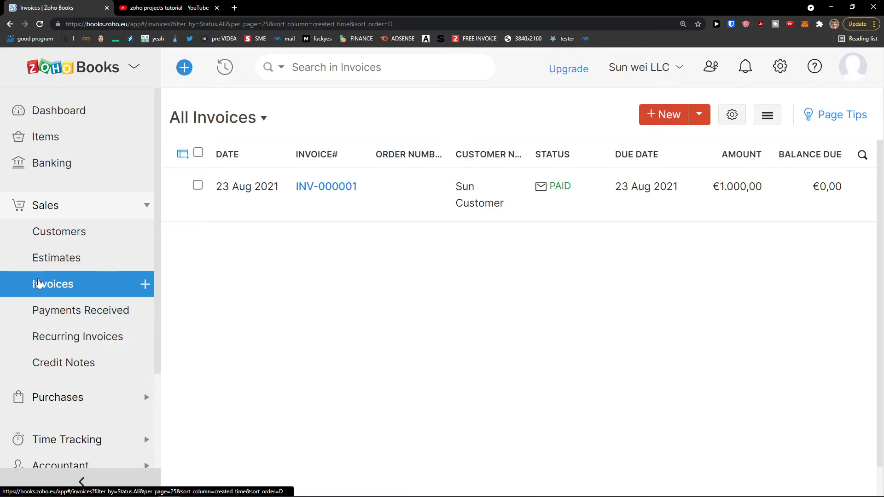
Open Recurring Invoices and create a new profile, getting the blank weekly-repeat form.
{"action": "left_click", "coordinate": [90, 267]}
{"action": "left_click", "coordinate": [73, 290]}
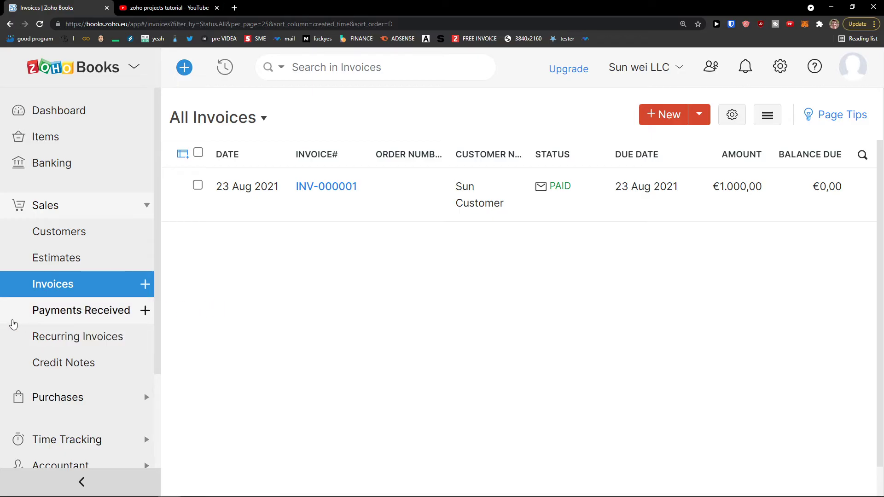
{"action": "left_click", "coordinate": [66, 329]}
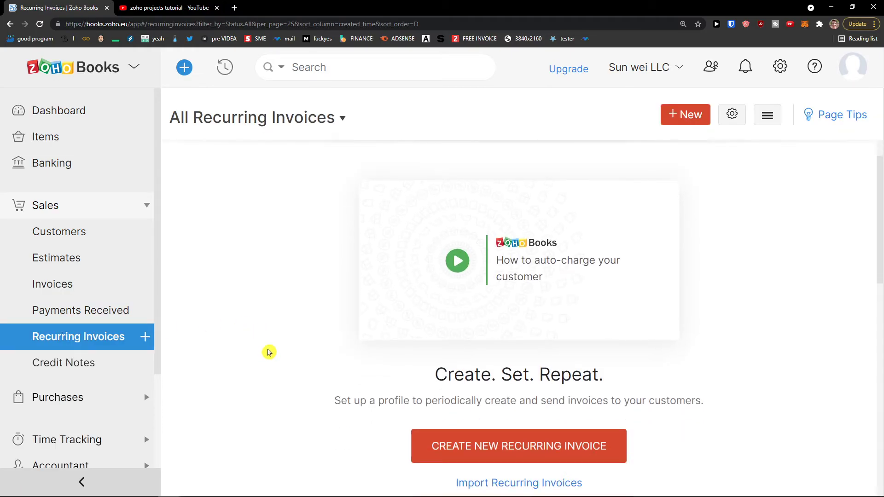
{"action": "left_click", "coordinate": [464, 451]}
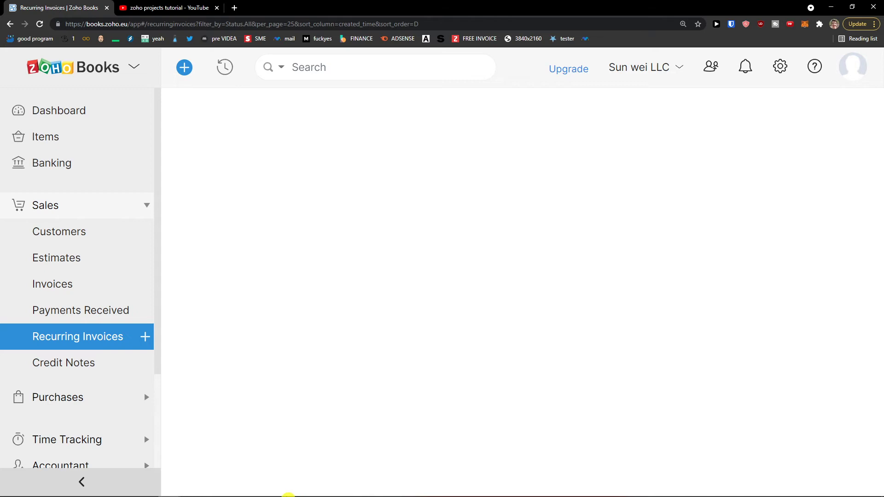
{"action": "mouse_move", "coordinate": [199, 492]}
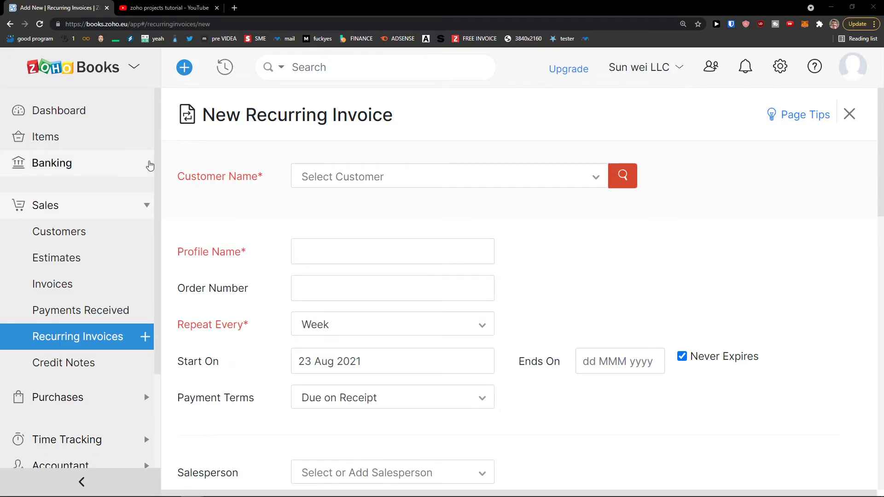
Choose Sun Customer and set the profile to repeat every 2 Months with no end date.
{"action": "left_click", "coordinate": [316, 173]}
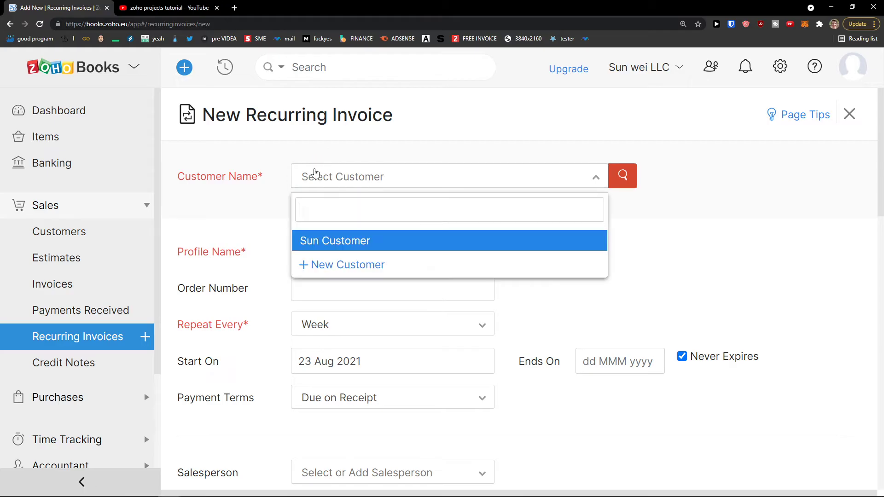
{"action": "left_click", "coordinate": [349, 236]}
{"action": "scroll", "coordinate": [350, 240], "scroll_direction": "down", "scroll_amount": 3}
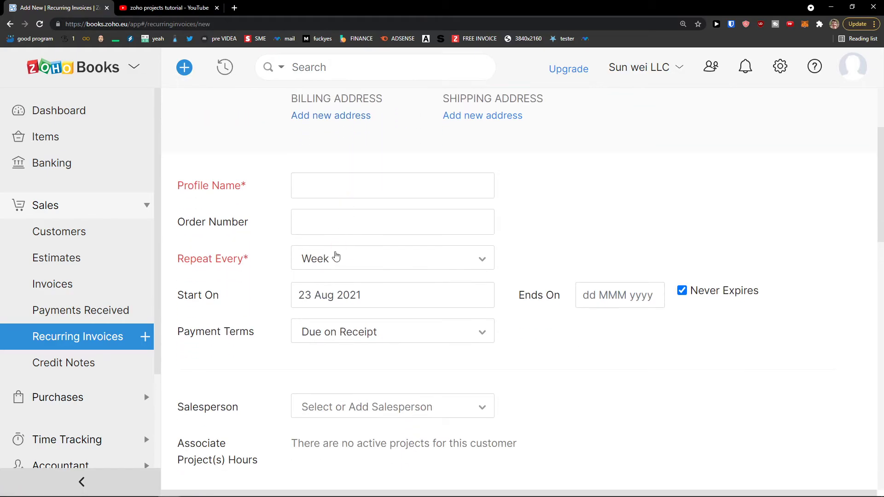
{"action": "left_click", "coordinate": [336, 256]}
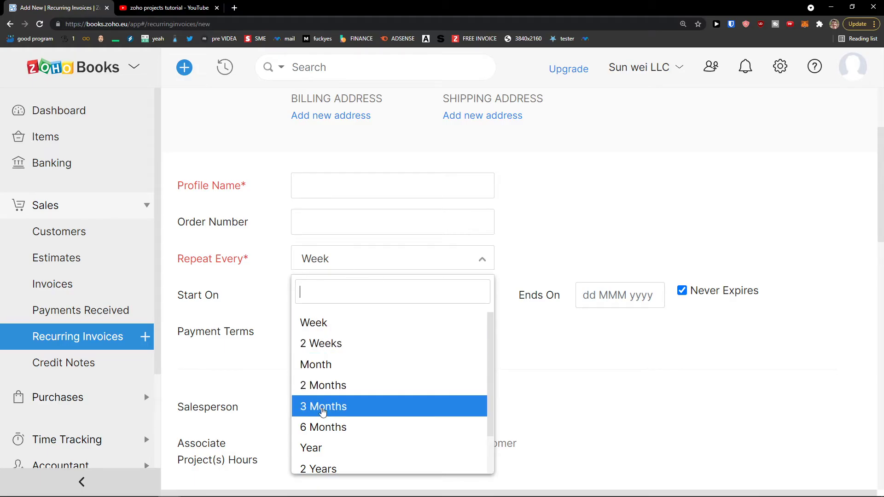
{"action": "scroll", "coordinate": [350, 415], "scroll_direction": "down", "scroll_amount": 1}
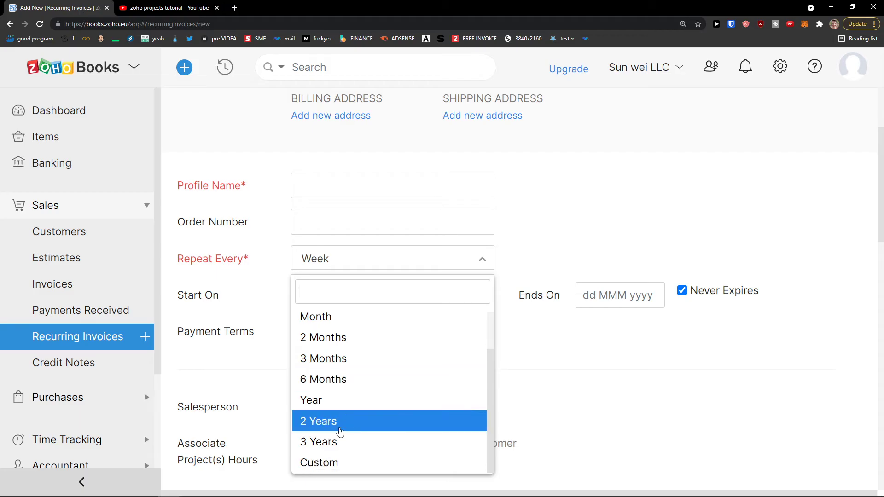
{"action": "scroll", "coordinate": [331, 450], "scroll_direction": "up", "scroll_amount": 2}
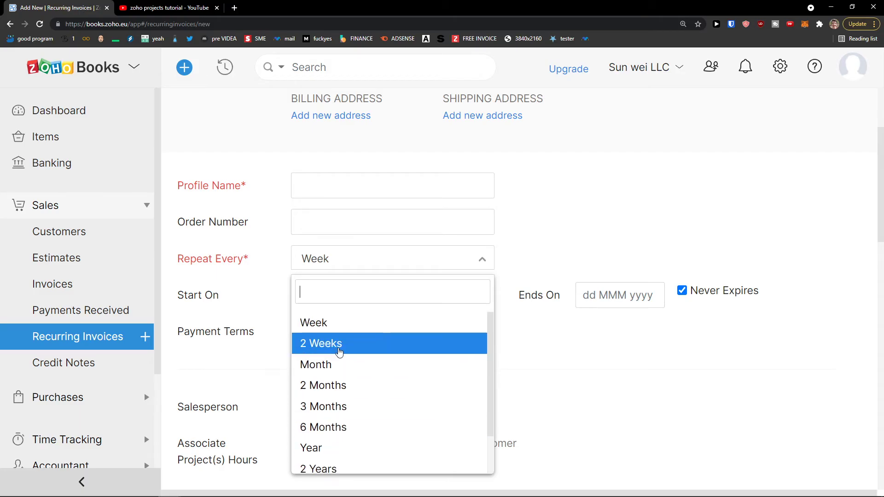
{"action": "left_click", "coordinate": [335, 392]}
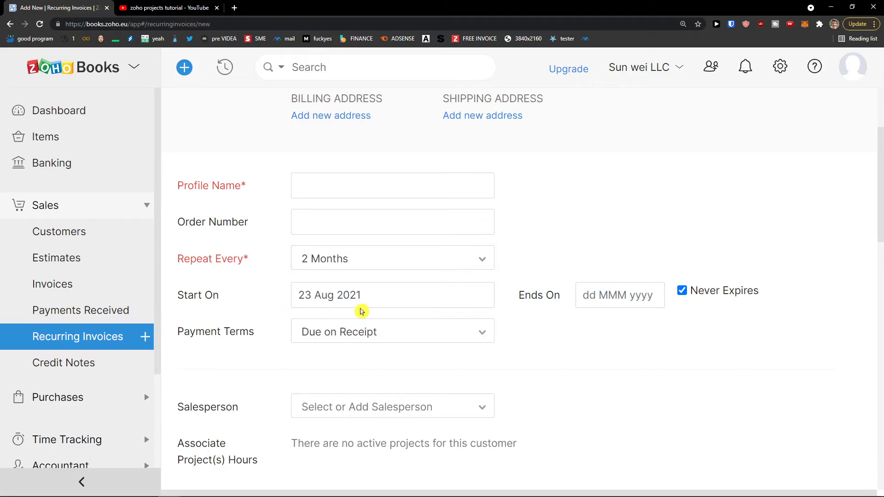
{"action": "left_click", "coordinate": [595, 307]}
{"action": "left_click", "coordinate": [531, 316]}
Change the repeat frequency to every Month, starting 23 Aug 2021.
{"action": "scroll", "coordinate": [493, 327], "scroll_direction": "down", "scroll_amount": 1}
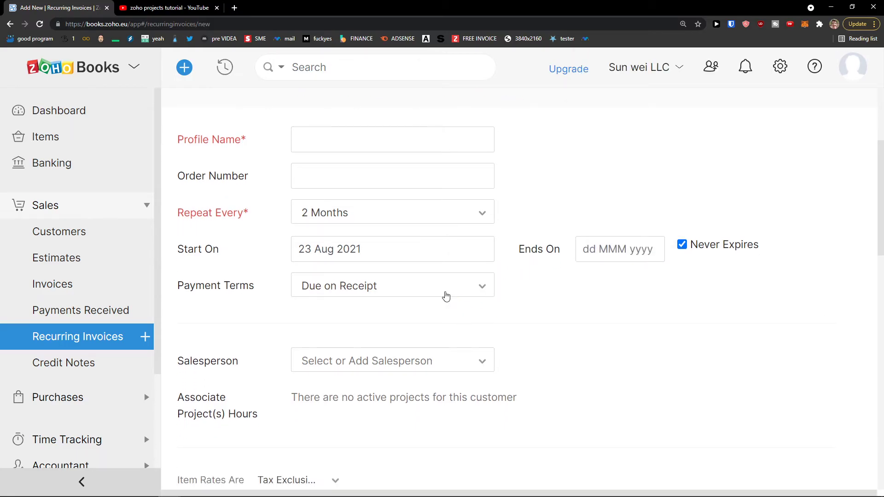
{"action": "scroll", "coordinate": [474, 300], "scroll_direction": "up", "scroll_amount": 3}
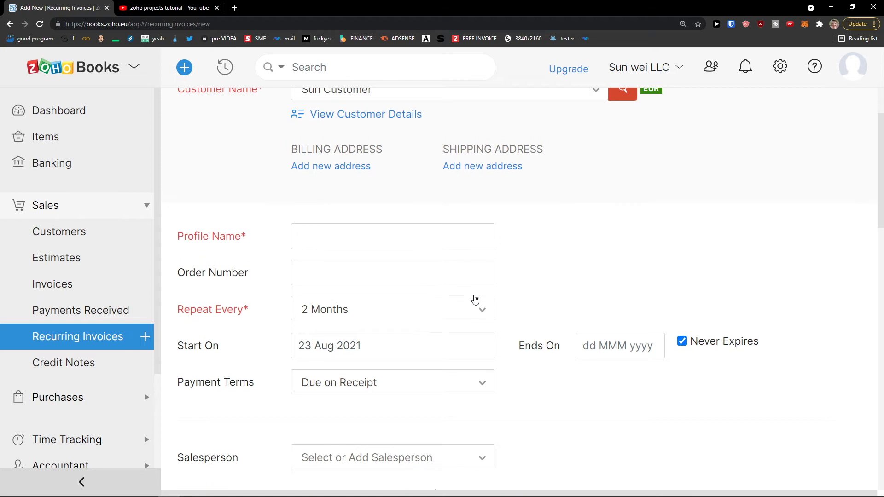
{"action": "scroll", "coordinate": [475, 300], "scroll_direction": "down", "scroll_amount": 1}
{"action": "scroll", "coordinate": [475, 301], "scroll_direction": "down", "scroll_amount": 1}
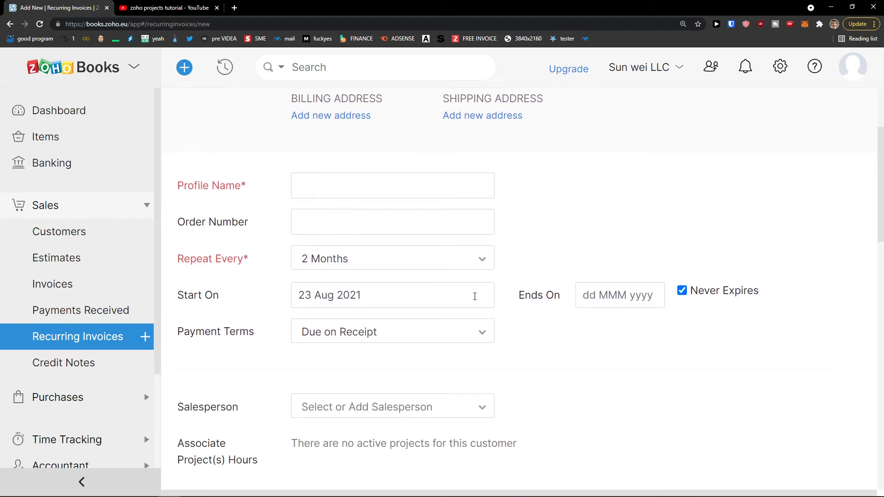
{"action": "scroll", "coordinate": [474, 297], "scroll_direction": "down", "scroll_amount": 6}
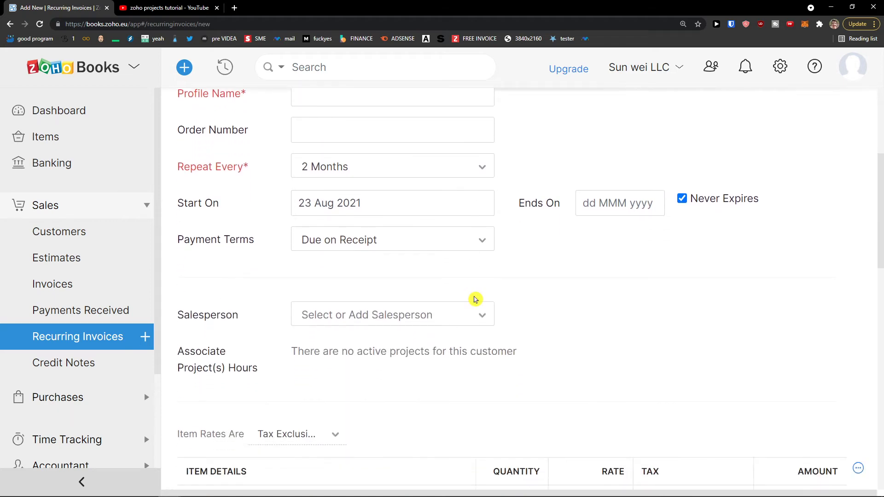
{"action": "scroll", "coordinate": [475, 299], "scroll_direction": "down", "scroll_amount": 4}
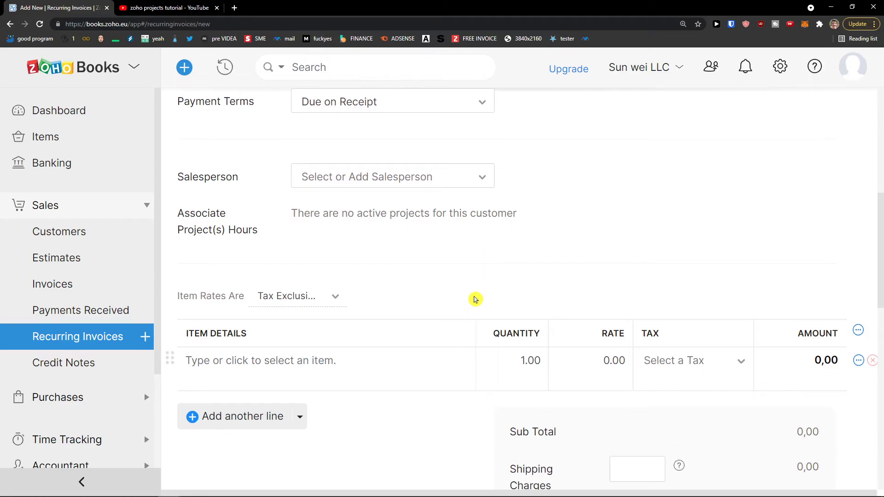
{"action": "scroll", "coordinate": [475, 300], "scroll_direction": "up", "scroll_amount": 11}
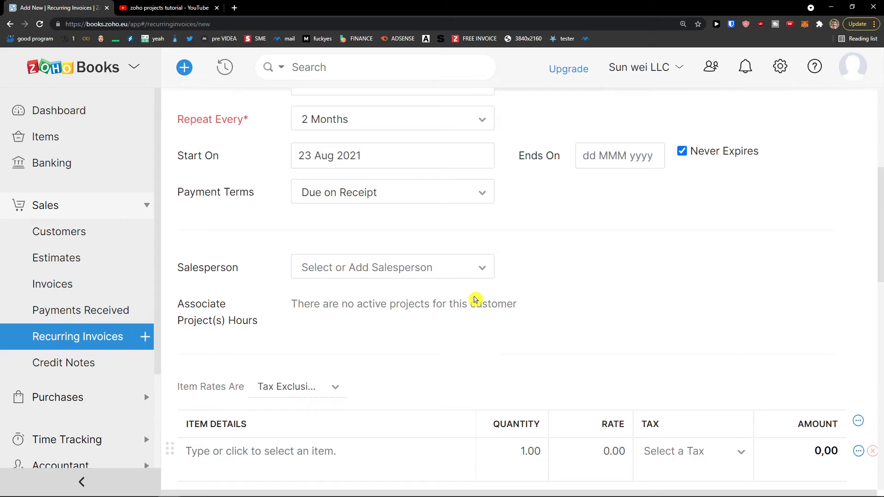
{"action": "scroll", "coordinate": [476, 299], "scroll_direction": "up", "scroll_amount": 4}
{"action": "scroll", "coordinate": [475, 300], "scroll_direction": "down", "scroll_amount": 3}
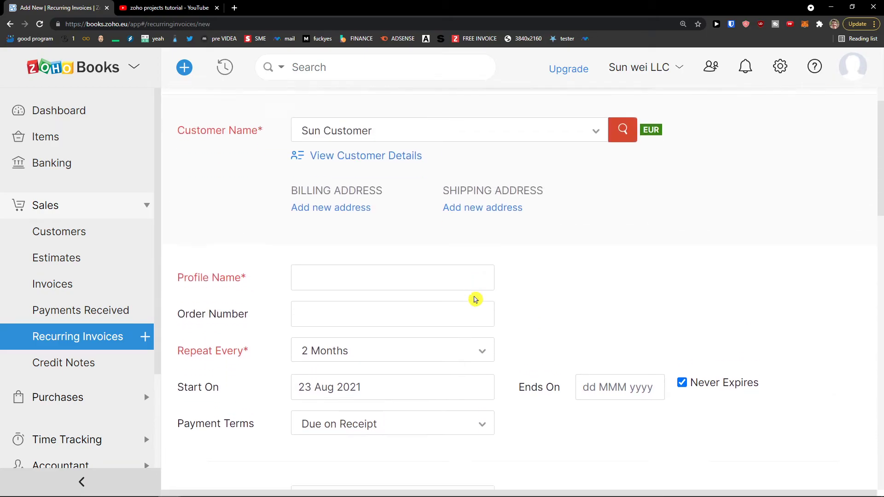
{"action": "scroll", "coordinate": [475, 300], "scroll_direction": "up", "scroll_amount": 4}
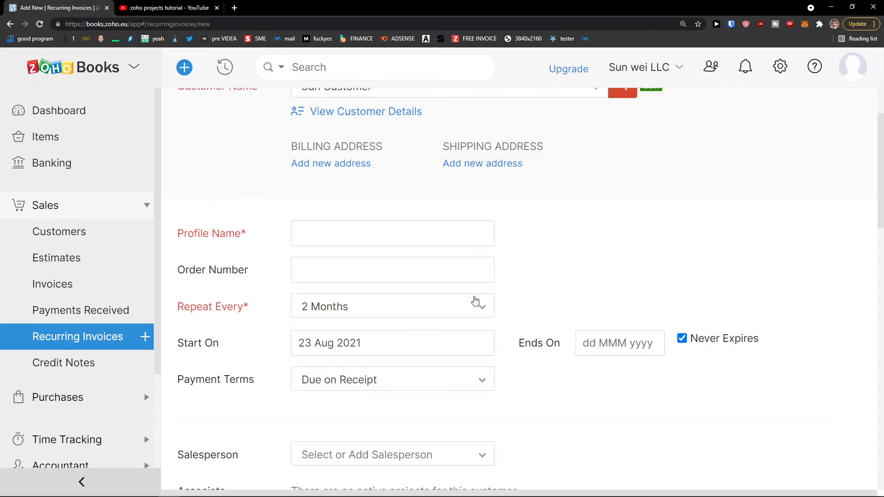
{"action": "scroll", "coordinate": [466, 299], "scroll_direction": "down", "scroll_amount": 4}
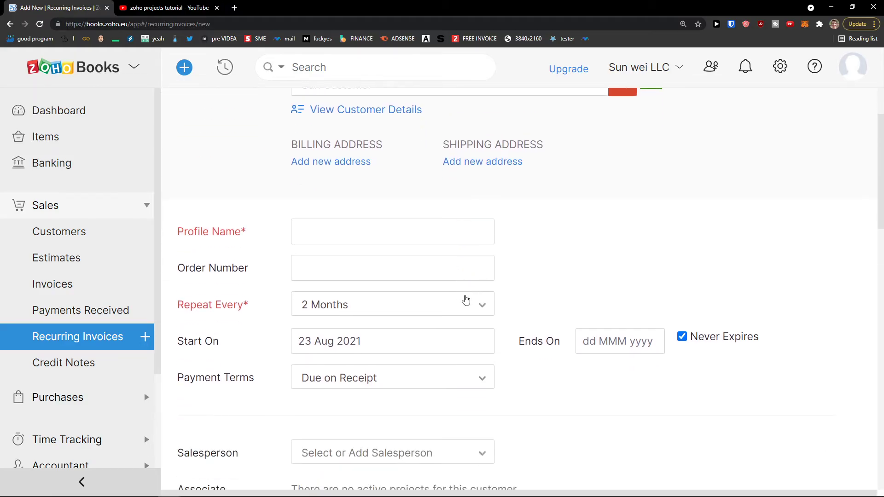
{"action": "scroll", "coordinate": [466, 299], "scroll_direction": "down", "scroll_amount": 4}
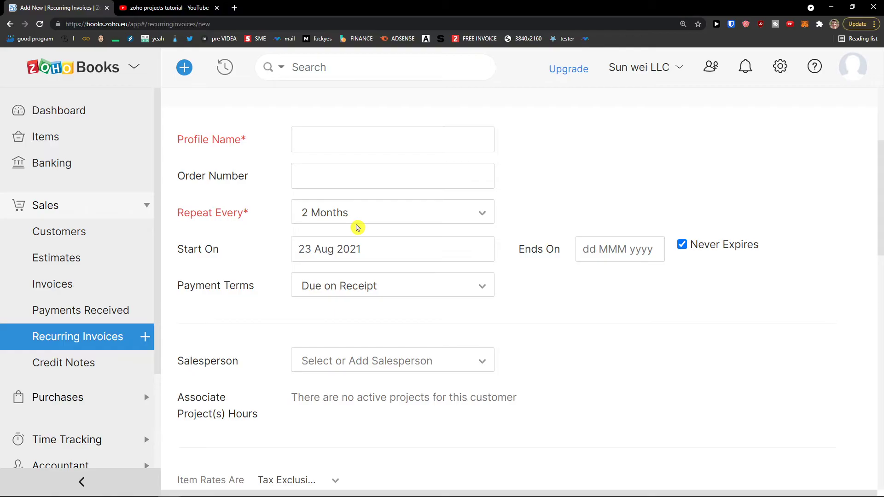
{"action": "left_click", "coordinate": [355, 220]}
{"action": "left_click", "coordinate": [349, 299]}
{"action": "left_click", "coordinate": [364, 221]}
{"action": "left_click", "coordinate": [349, 316]}
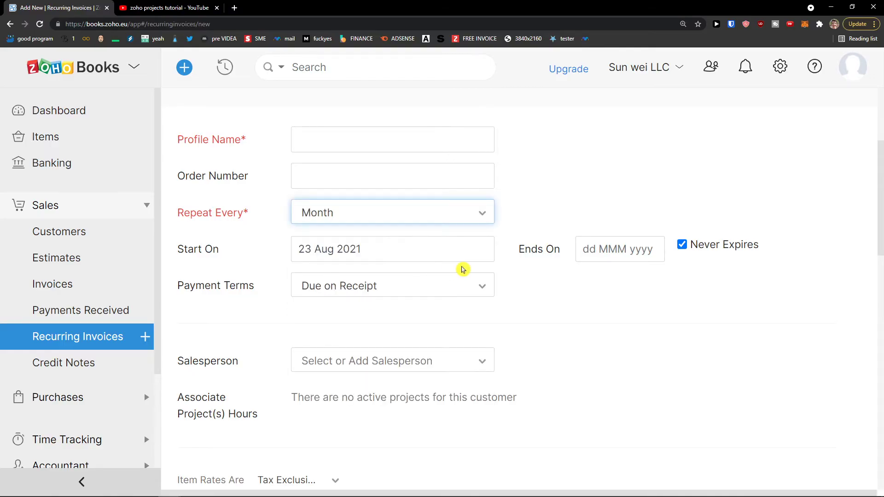
{"action": "scroll", "coordinate": [463, 270], "scroll_direction": "up", "scroll_amount": 4}
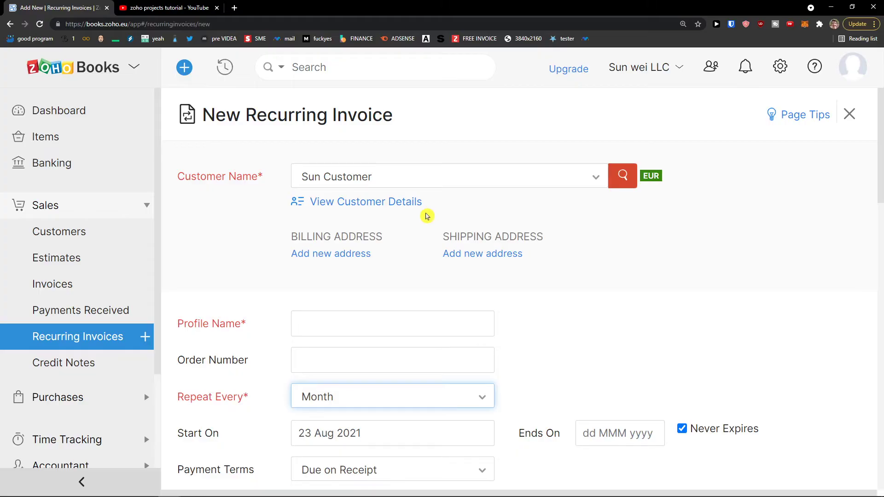
{"action": "scroll", "coordinate": [426, 219], "scroll_direction": "down", "scroll_amount": 10}
{"action": "scroll", "coordinate": [424, 225], "scroll_direction": "down", "scroll_amount": 7}
{"action": "scroll", "coordinate": [424, 226], "scroll_direction": "down", "scroll_amount": 5}
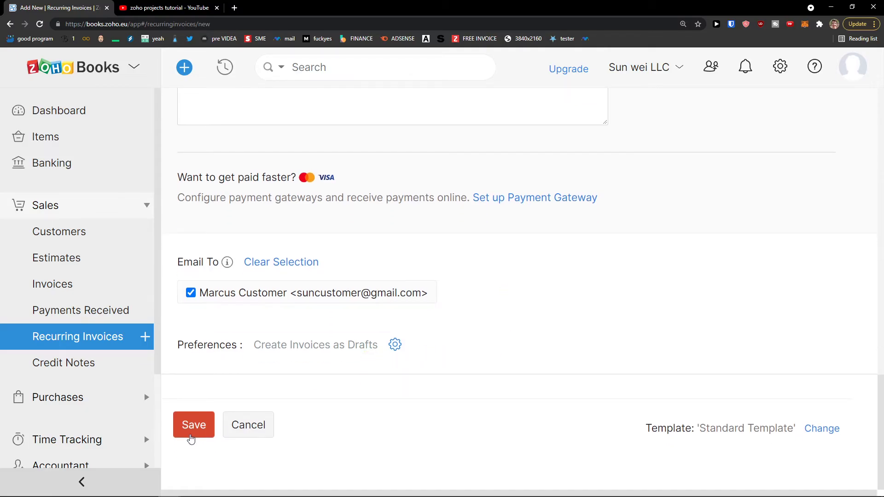
{"action": "scroll", "coordinate": [191, 435], "scroll_direction": "up", "scroll_amount": 12}
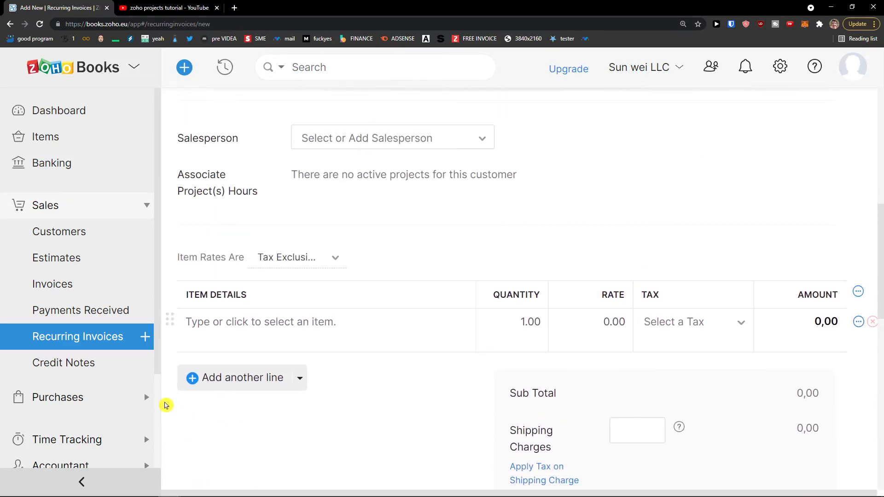
Leave the unsaved recurring invoice for Credit Notes and begin a new credit note.
{"action": "left_click", "coordinate": [72, 364]}
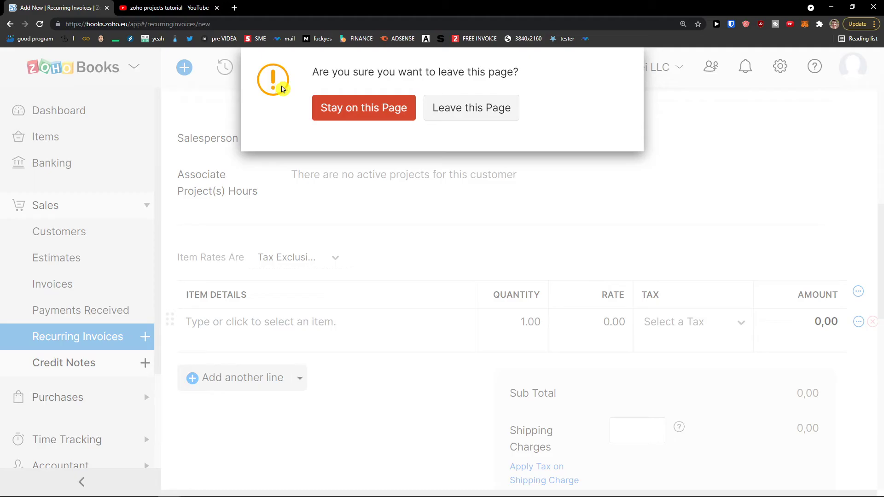
{"action": "left_click", "coordinate": [319, 111]}
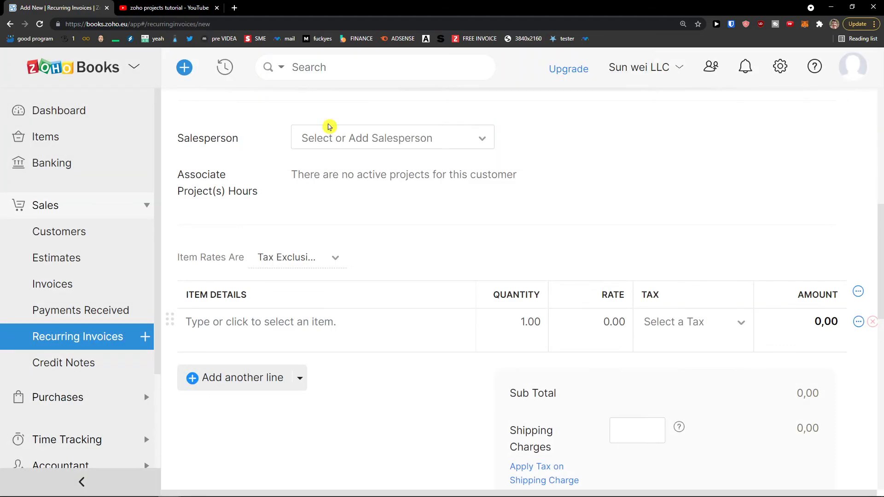
{"action": "left_click", "coordinate": [69, 364]}
{"action": "left_click", "coordinate": [456, 111]}
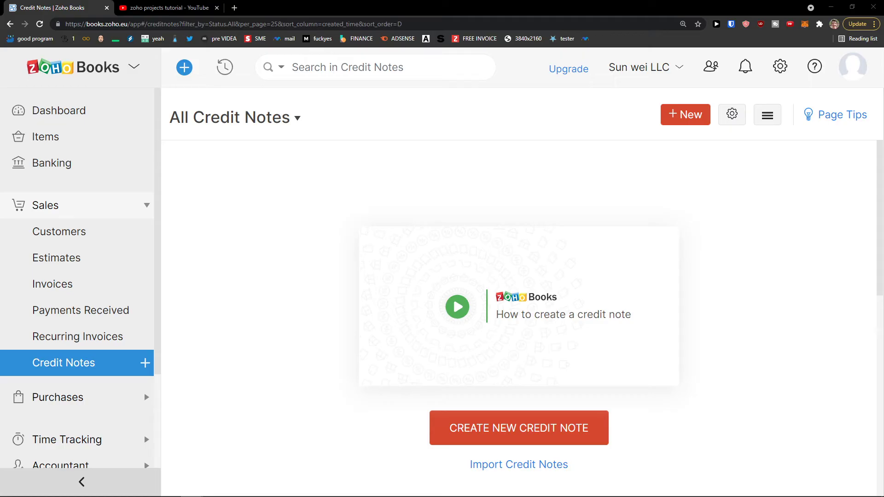
{"action": "left_click", "coordinate": [502, 441]}
Choose Sun Customer as the customer for credit note CN-00001.
{"action": "left_click", "coordinate": [377, 179]}
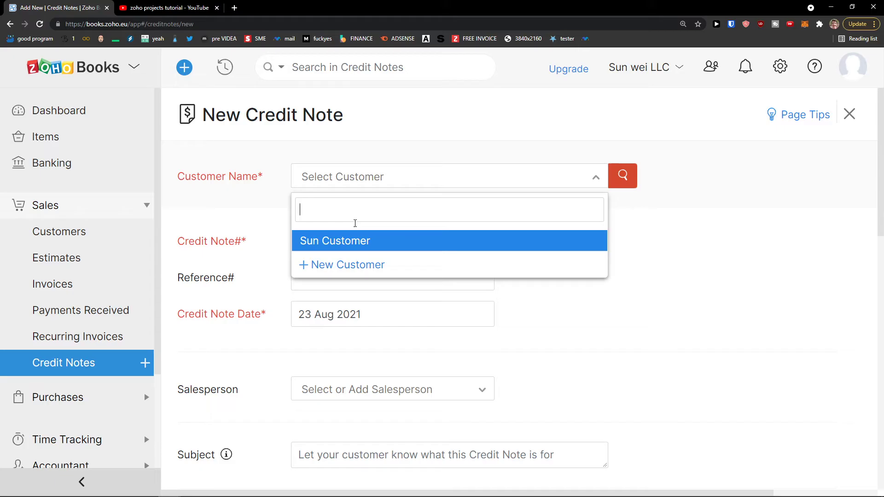
{"action": "left_click", "coordinate": [350, 247]}
{"action": "left_click", "coordinate": [331, 326]}
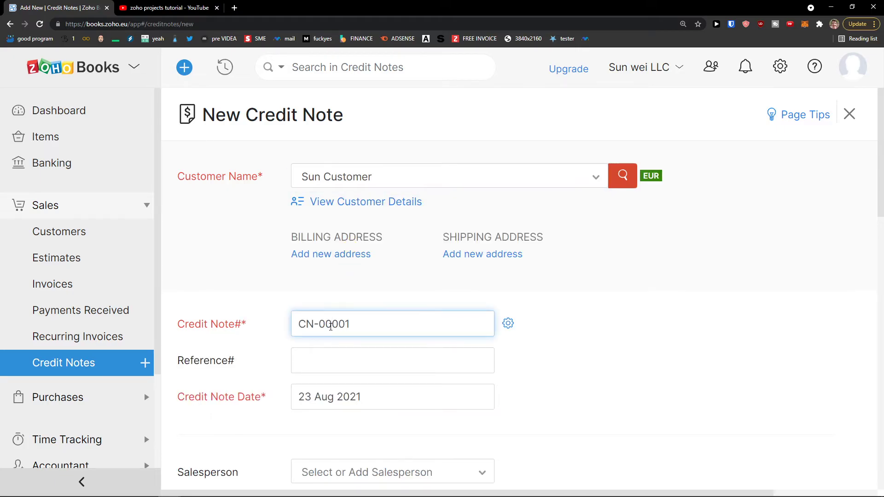
{"action": "scroll", "coordinate": [354, 313], "scroll_direction": "down", "scroll_amount": 4}
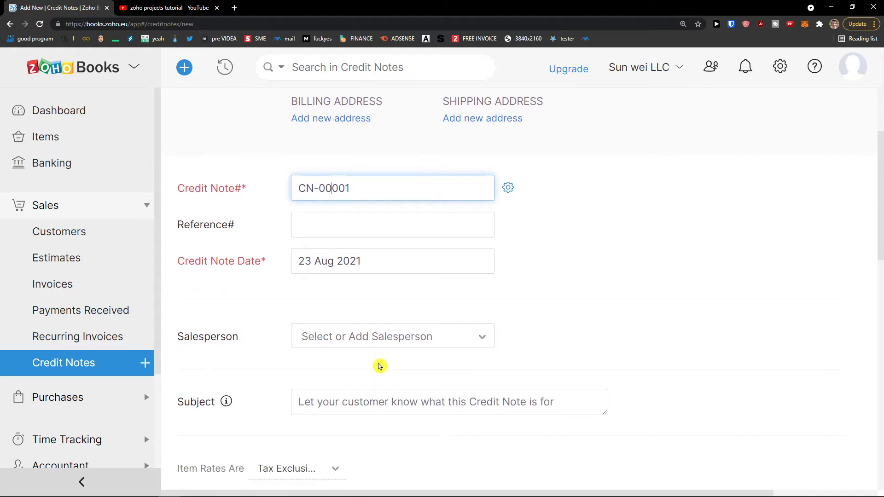
{"action": "left_click", "coordinate": [357, 362]}
{"action": "left_click", "coordinate": [276, 369]}
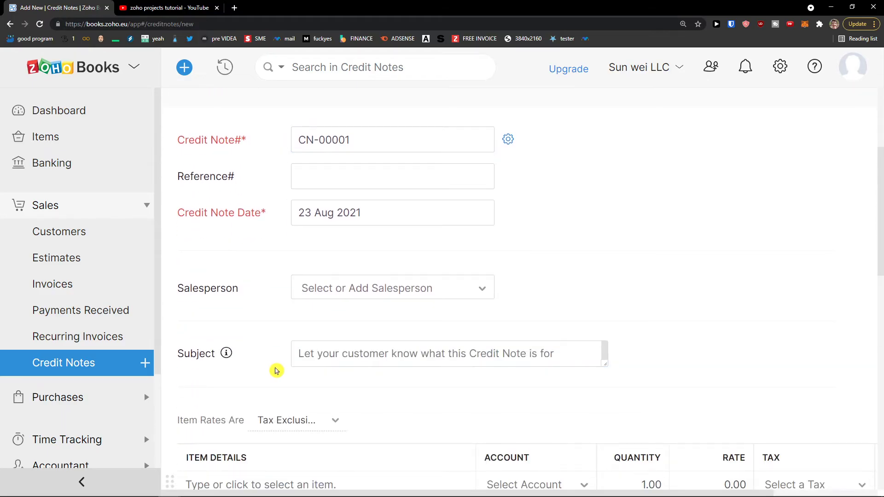
{"action": "scroll", "coordinate": [276, 370], "scroll_direction": "down", "scroll_amount": 2}
Add the Youtube Video item at 200 and save the credit note as Open.
{"action": "left_click", "coordinate": [275, 361]}
{"action": "scroll", "coordinate": [272, 364], "scroll_direction": "down", "scroll_amount": 3}
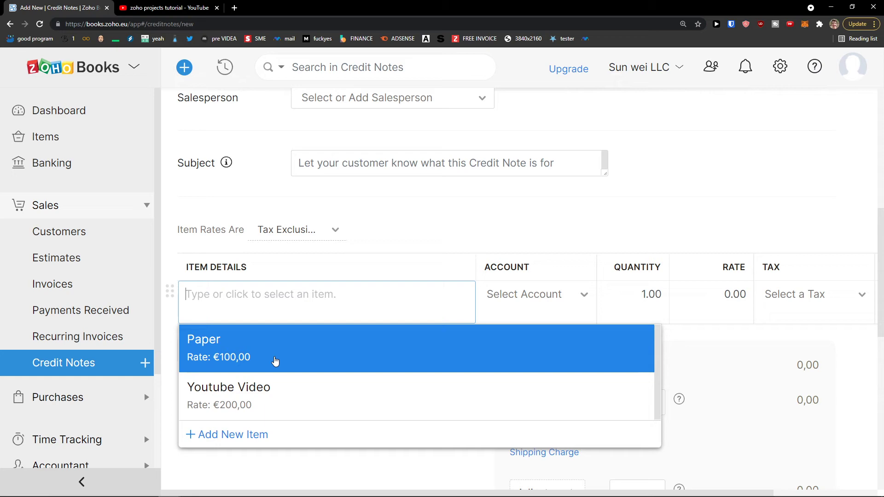
{"action": "left_click", "coordinate": [263, 328]}
{"action": "scroll", "coordinate": [320, 332], "scroll_direction": "up", "scroll_amount": 10}
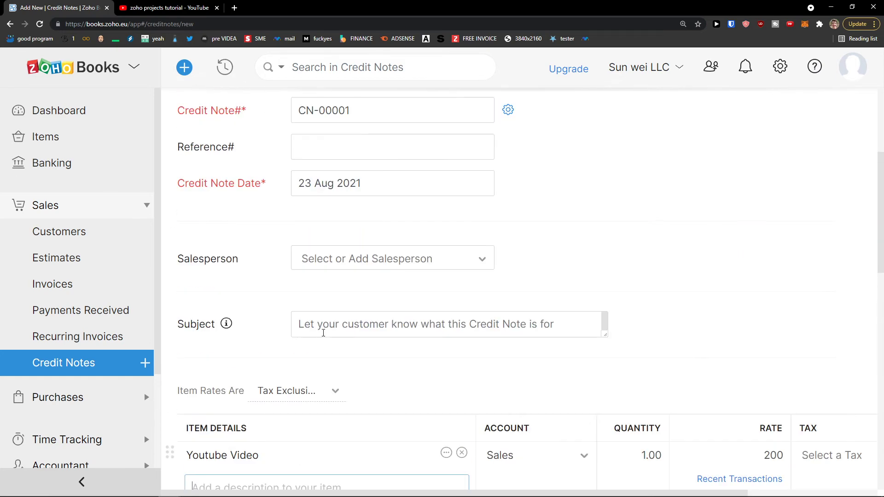
{"action": "scroll", "coordinate": [330, 332], "scroll_direction": "down", "scroll_amount": 9}
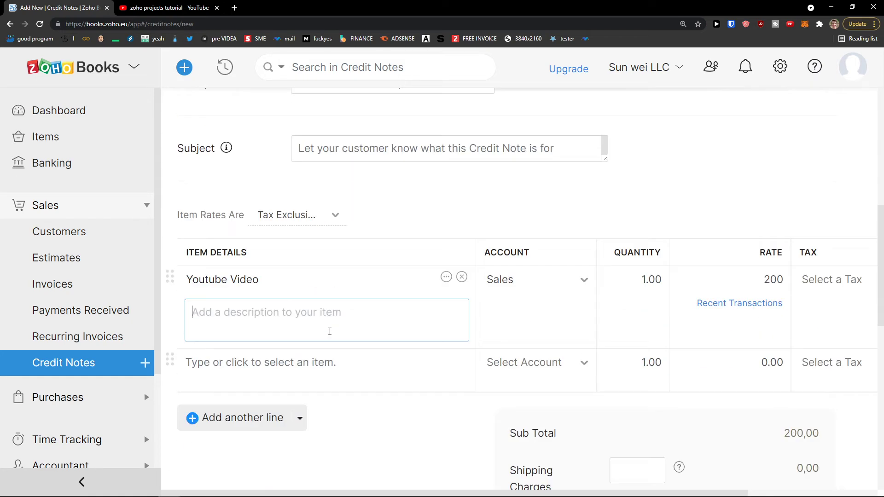
{"action": "scroll", "coordinate": [419, 327], "scroll_direction": "down", "scroll_amount": 5}
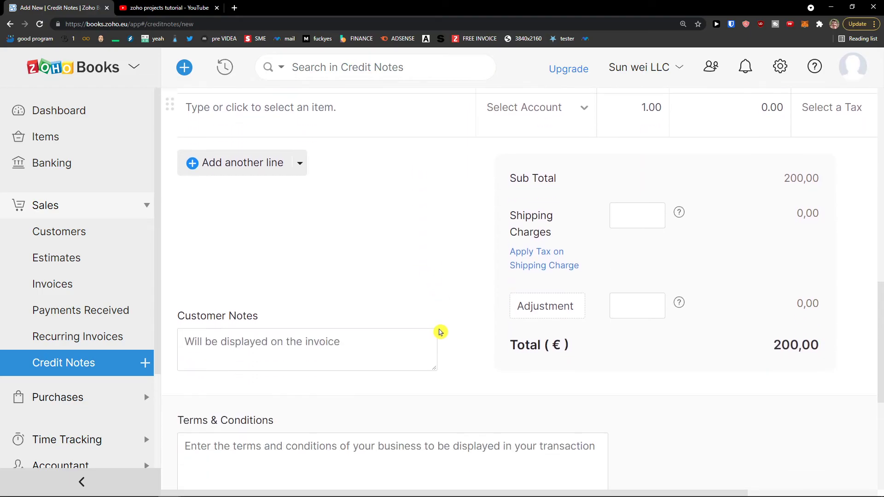
{"action": "scroll", "coordinate": [446, 331], "scroll_direction": "up", "scroll_amount": 3}
{"action": "scroll", "coordinate": [447, 331], "scroll_direction": "up", "scroll_amount": 10}
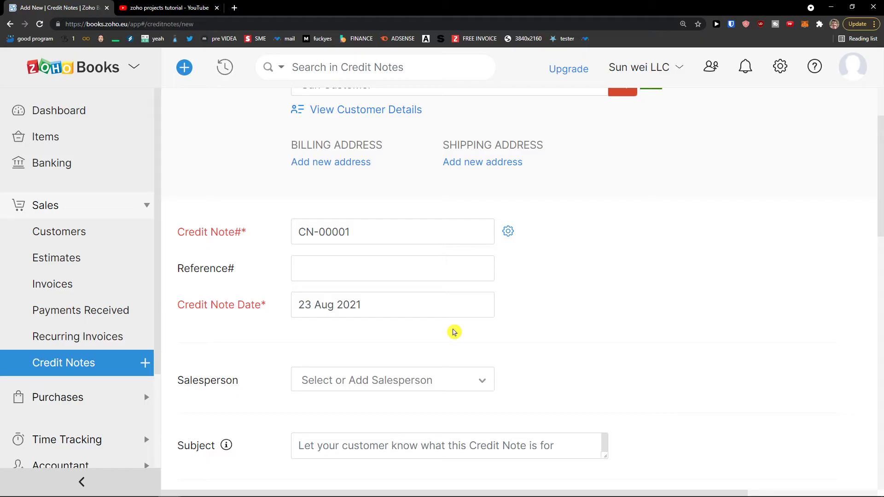
{"action": "scroll", "coordinate": [455, 323], "scroll_direction": "down", "scroll_amount": 10}
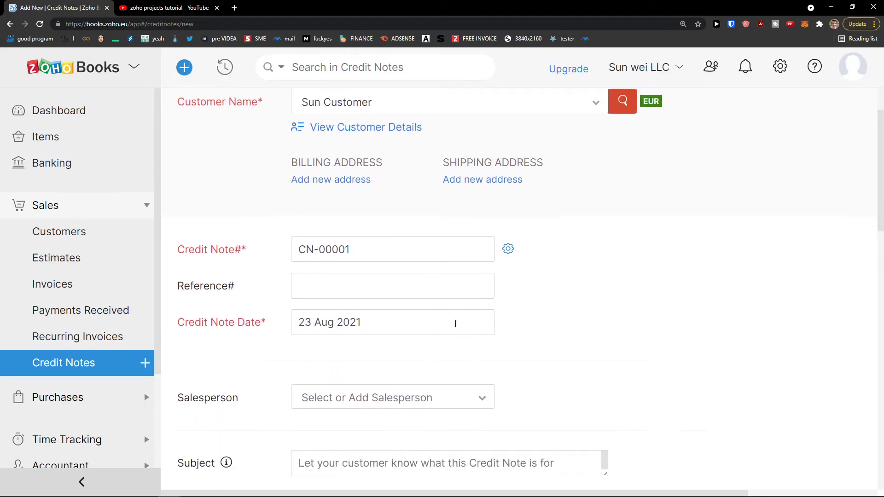
{"action": "scroll", "coordinate": [456, 324], "scroll_direction": "down", "scroll_amount": 8}
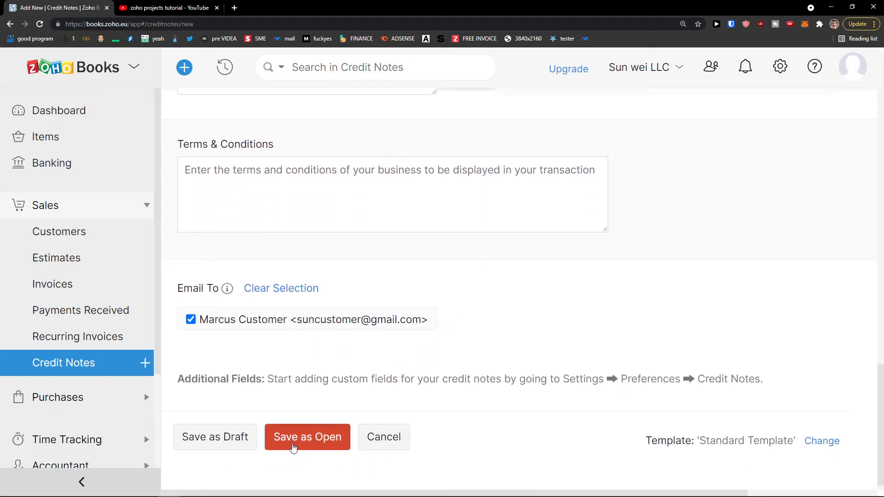
{"action": "left_click", "coordinate": [293, 447]}
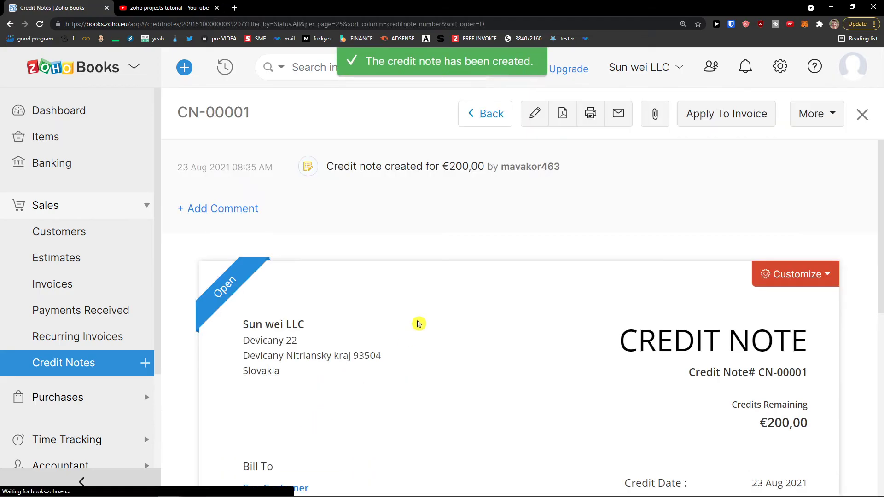
{"action": "scroll", "coordinate": [425, 297], "scroll_direction": "down", "scroll_amount": 5}
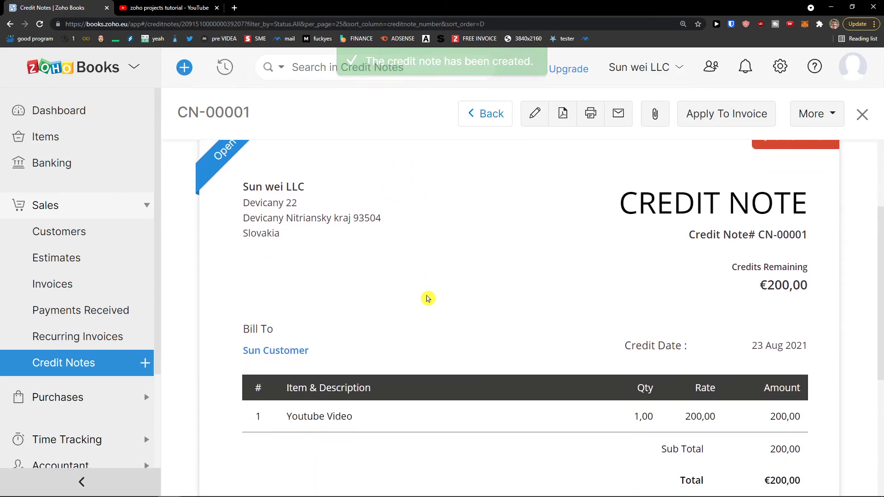
{"action": "scroll", "coordinate": [354, 290], "scroll_direction": "down", "scroll_amount": 2}
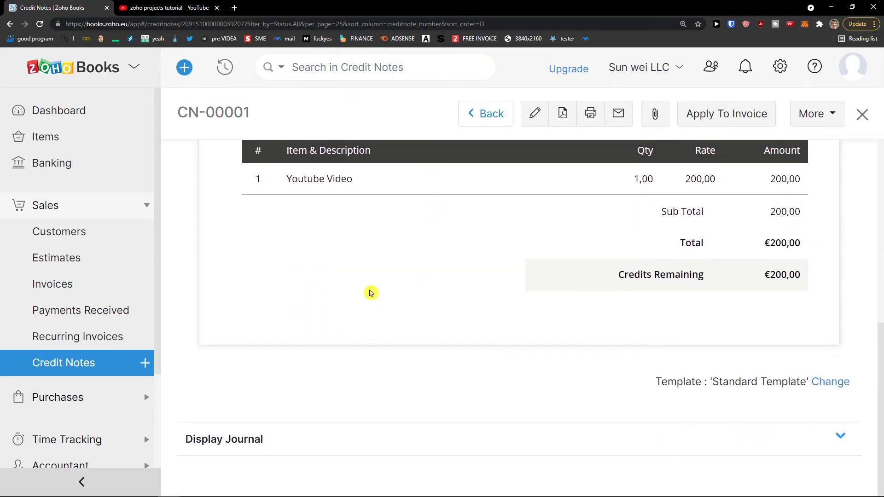
{"action": "scroll", "coordinate": [371, 293], "scroll_direction": "up", "scroll_amount": 8}
{"action": "left_click", "coordinate": [737, 112]}
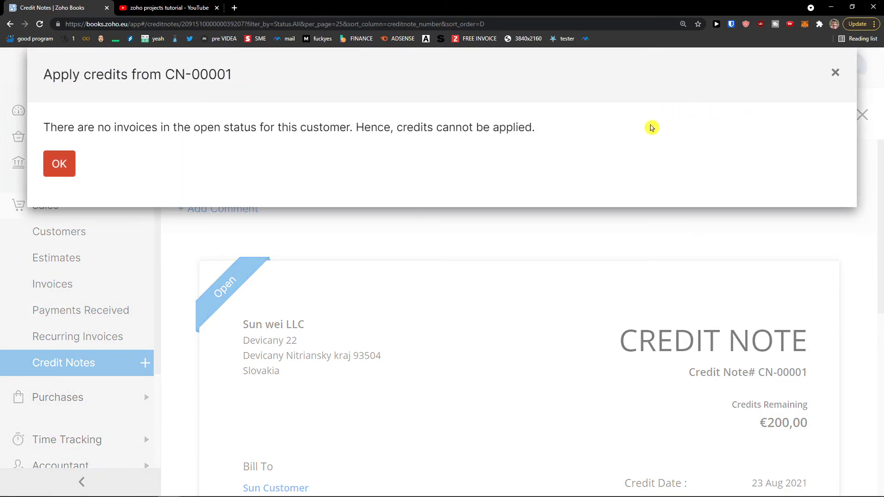
{"action": "left_click", "coordinate": [835, 72]}
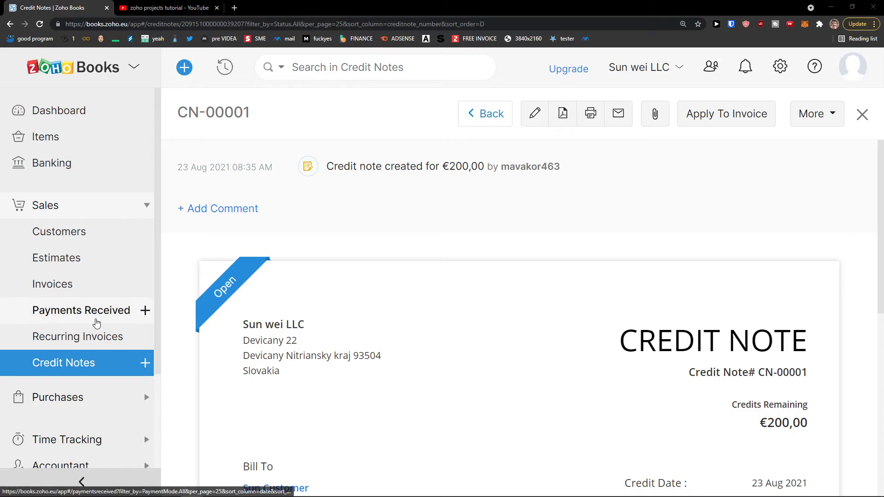
{"action": "scroll", "coordinate": [94, 325], "scroll_direction": "down", "scroll_amount": 1}
Go to the Expenses page under Purchases and start a new expense.
{"action": "left_click", "coordinate": [81, 355]}
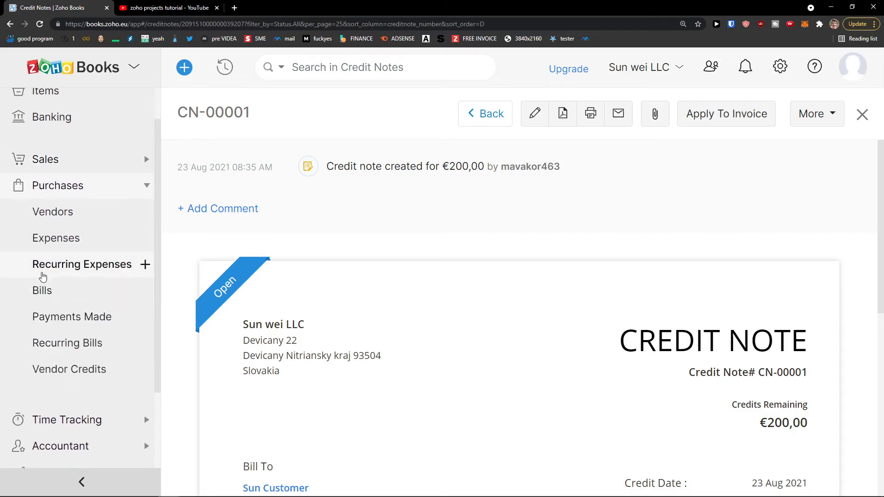
{"action": "left_click", "coordinate": [58, 251]}
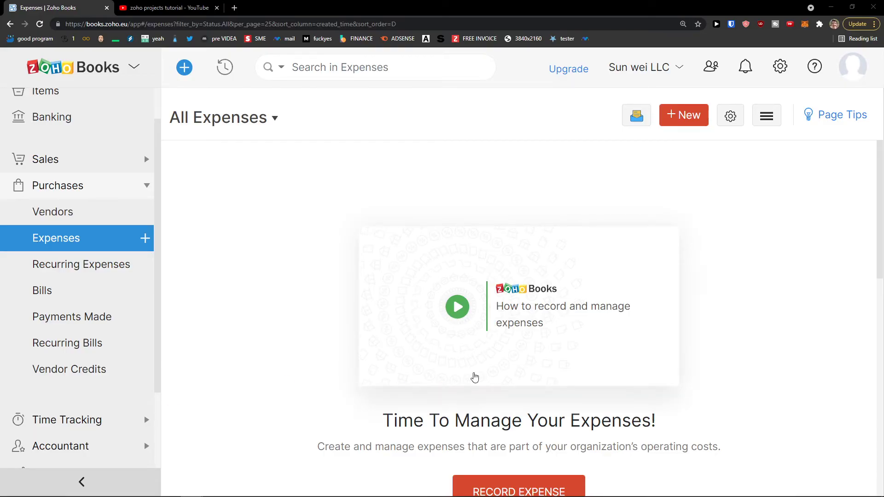
{"action": "scroll", "coordinate": [511, 390], "scroll_direction": "down", "scroll_amount": 2}
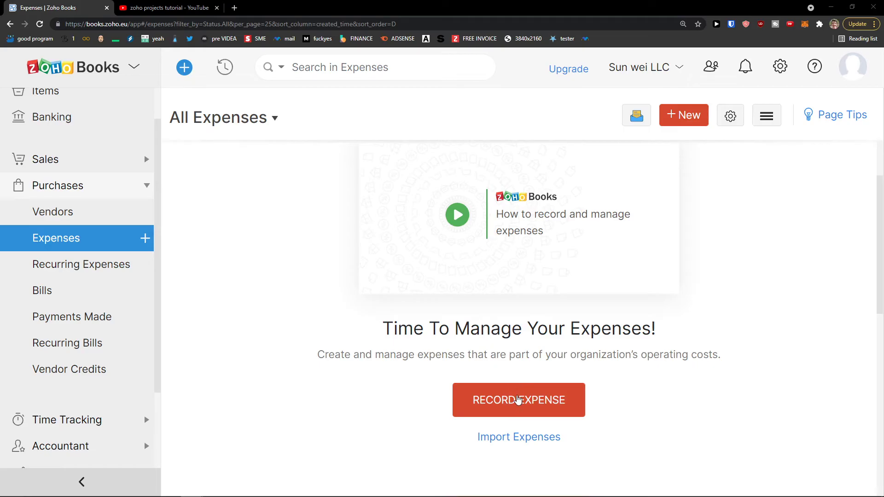
{"action": "left_click", "coordinate": [519, 400]}
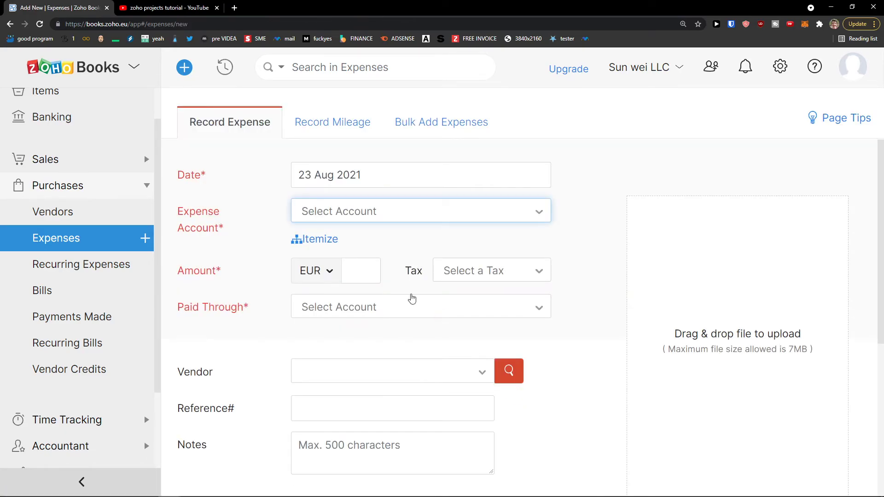
Set the expense account to Office Supplies with an amount of 50 EUR.
{"action": "left_click", "coordinate": [322, 210]}
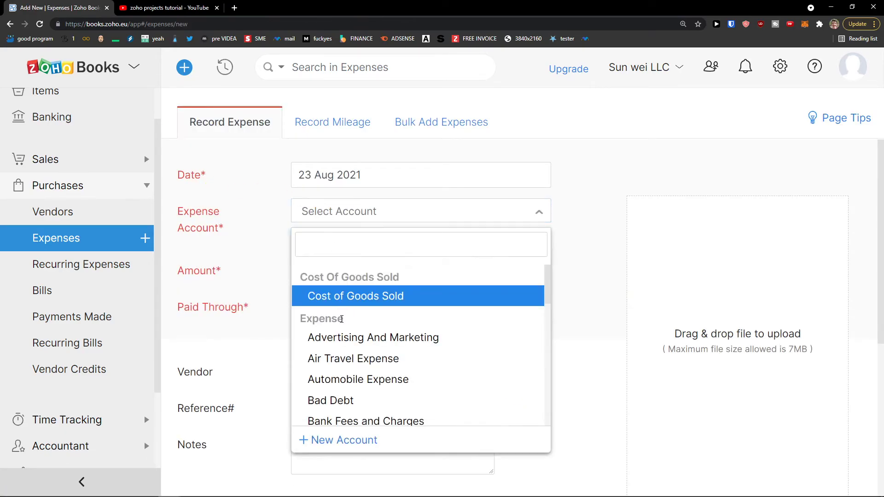
{"action": "scroll", "coordinate": [353, 317], "scroll_direction": "down", "scroll_amount": 2}
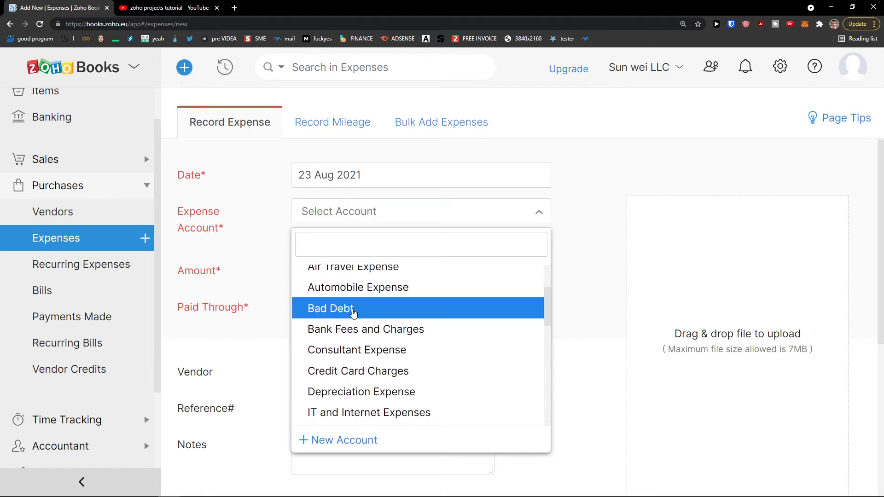
{"action": "scroll", "coordinate": [354, 313], "scroll_direction": "down", "scroll_amount": 4}
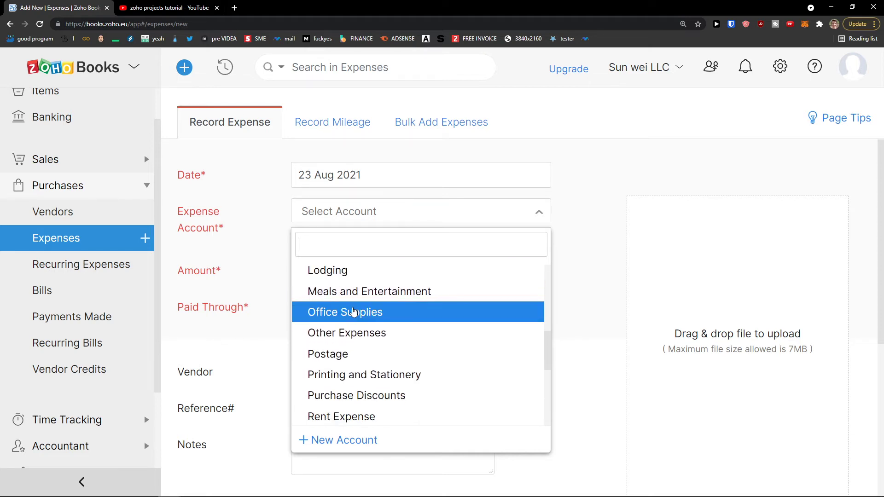
{"action": "scroll", "coordinate": [352, 292], "scroll_direction": "down", "scroll_amount": 1}
{"action": "left_click", "coordinate": [343, 278]}
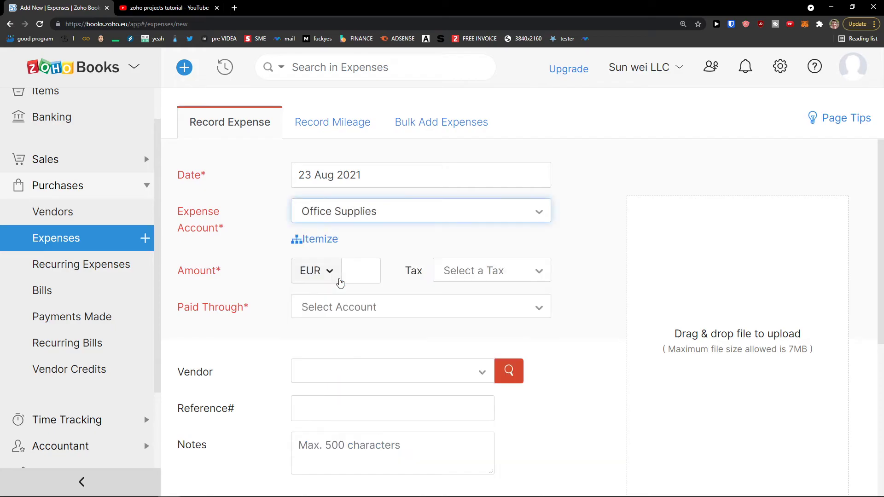
{"action": "left_click", "coordinate": [356, 275]}
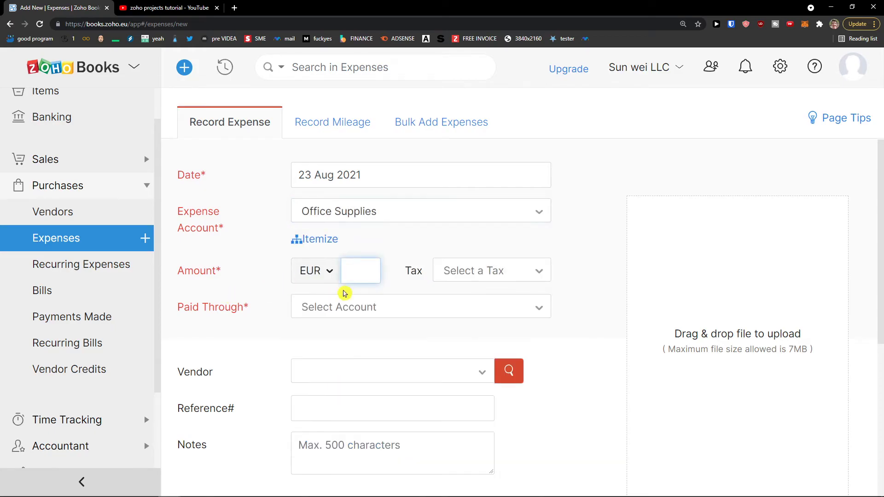
{"action": "scroll", "coordinate": [337, 300], "scroll_direction": "down", "scroll_amount": 1}
{"action": "scroll", "coordinate": [336, 301], "scroll_direction": "up", "scroll_amount": 1}
{"action": "left_click", "coordinate": [476, 270]}
Set Paid Through to Petty Cash instead of Employee Reimbursements.
{"action": "left_click", "coordinate": [343, 313]}
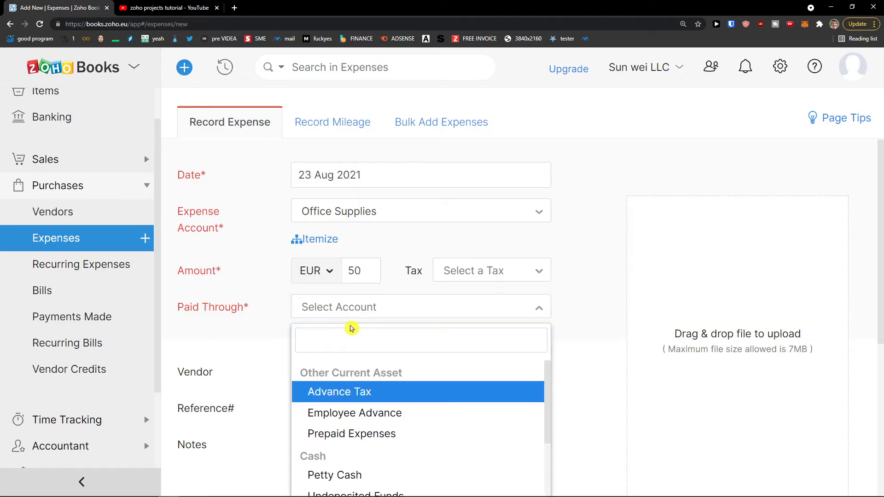
{"action": "scroll", "coordinate": [348, 401], "scroll_direction": "down", "scroll_amount": 2}
{"action": "scroll", "coordinate": [347, 402], "scroll_direction": "up", "scroll_amount": 2}
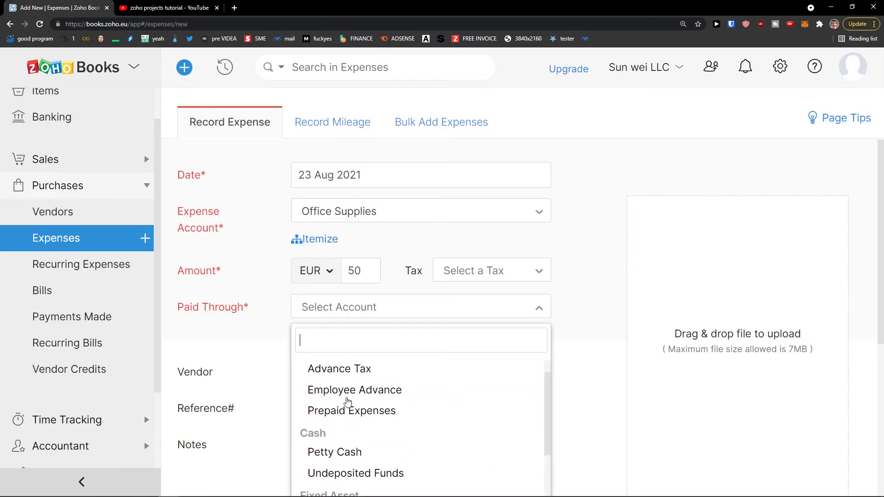
{"action": "scroll", "coordinate": [347, 400], "scroll_direction": "up", "scroll_amount": 1}
{"action": "scroll", "coordinate": [348, 399], "scroll_direction": "down", "scroll_amount": 3}
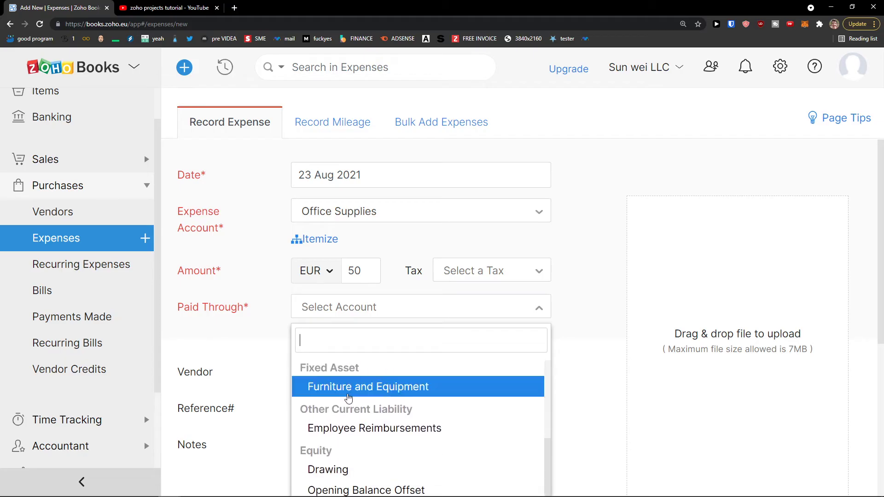
{"action": "scroll", "coordinate": [348, 399], "scroll_direction": "down", "scroll_amount": 3}
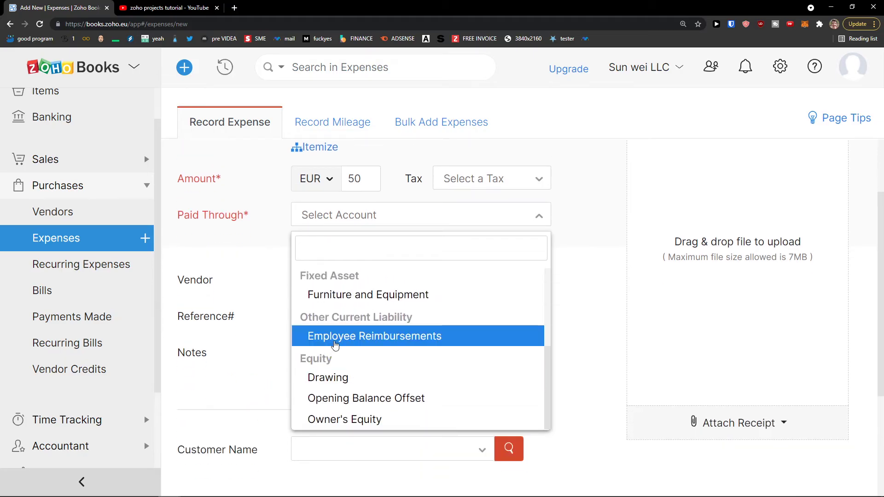
{"action": "left_click", "coordinate": [335, 345]}
{"action": "left_click", "coordinate": [305, 266]}
{"action": "scroll", "coordinate": [326, 371], "scroll_direction": "up", "scroll_amount": 2}
{"action": "left_click", "coordinate": [329, 422]}
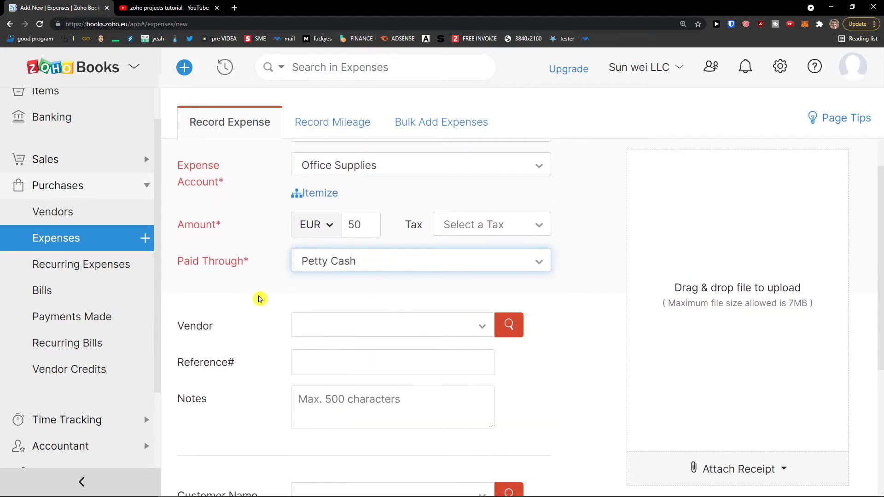
{"action": "left_click", "coordinate": [452, 235]}
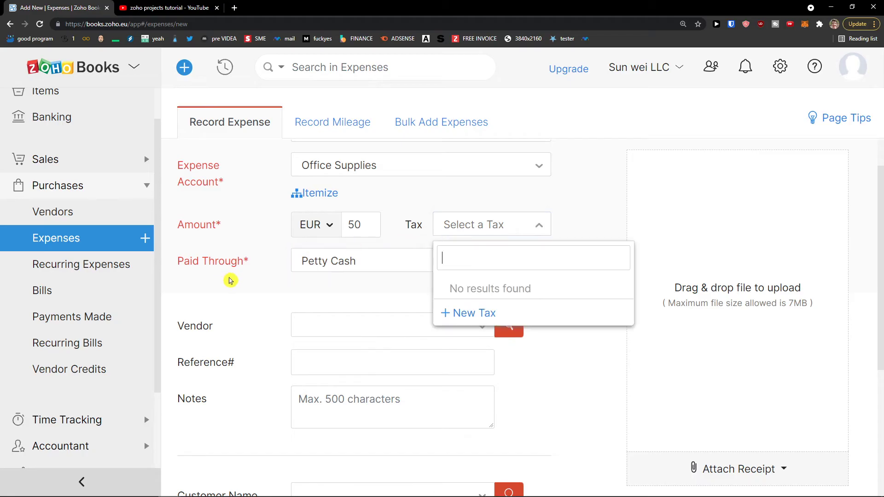
{"action": "left_click", "coordinate": [282, 267]}
Assign Sun Vendor, leave the customer empty, and switch to Record Mileage.
{"action": "left_click", "coordinate": [306, 323]}
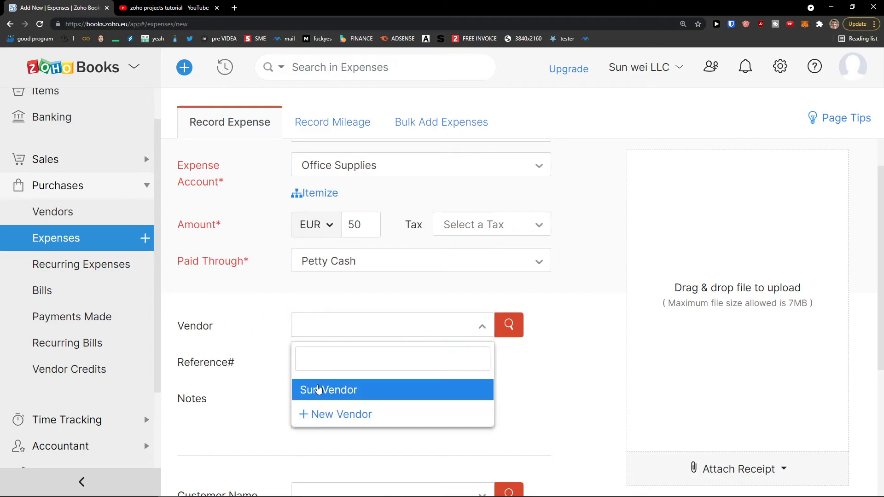
{"action": "left_click", "coordinate": [319, 389]}
{"action": "scroll", "coordinate": [270, 352], "scroll_direction": "down", "scroll_amount": 3}
{"action": "left_click", "coordinate": [328, 354]}
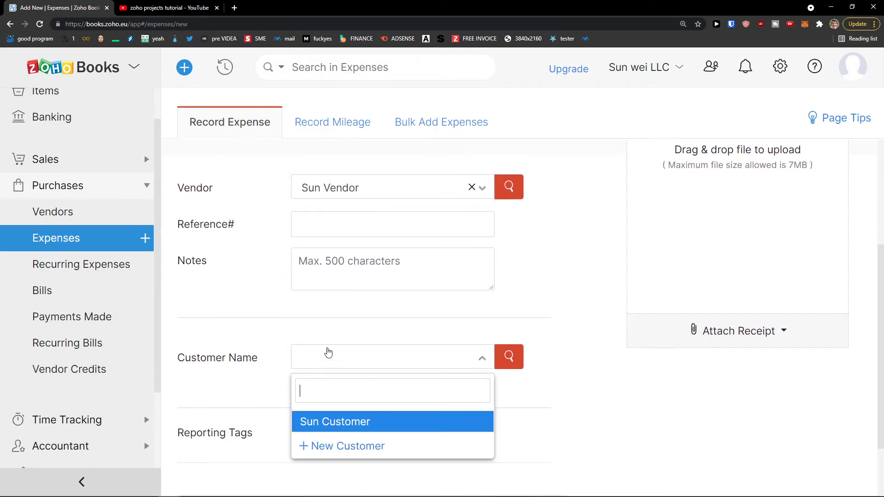
{"action": "left_click", "coordinate": [283, 392]}
{"action": "scroll", "coordinate": [350, 367], "scroll_direction": "up", "scroll_amount": 3}
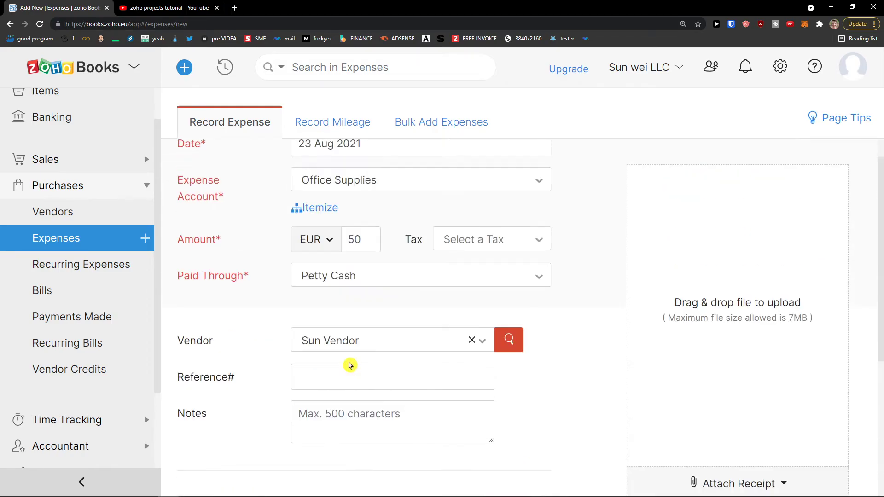
{"action": "scroll", "coordinate": [350, 366], "scroll_direction": "up", "scroll_amount": 1}
{"action": "left_click", "coordinate": [324, 133]}
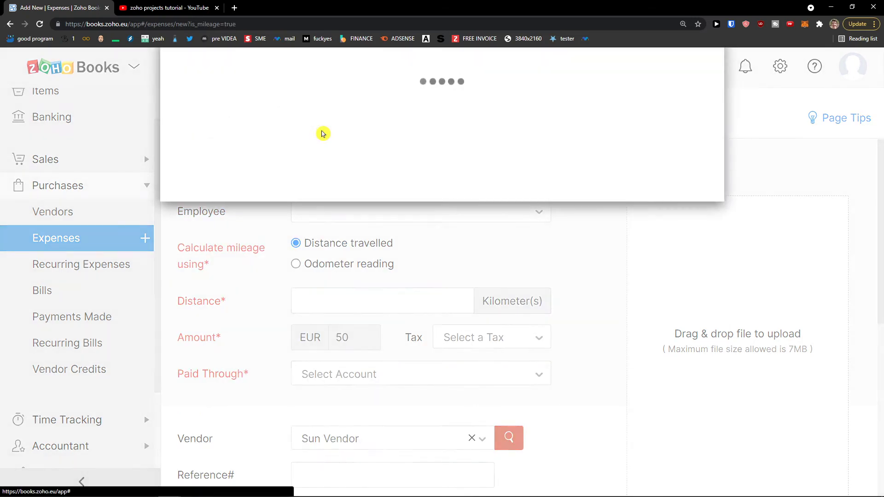
Dismiss the mileage preferences prompt and discard the unsaved mileage form.
{"action": "scroll", "coordinate": [571, 183], "scroll_direction": "down", "scroll_amount": 1}
{"action": "scroll", "coordinate": [572, 183], "scroll_direction": "up", "scroll_amount": 1}
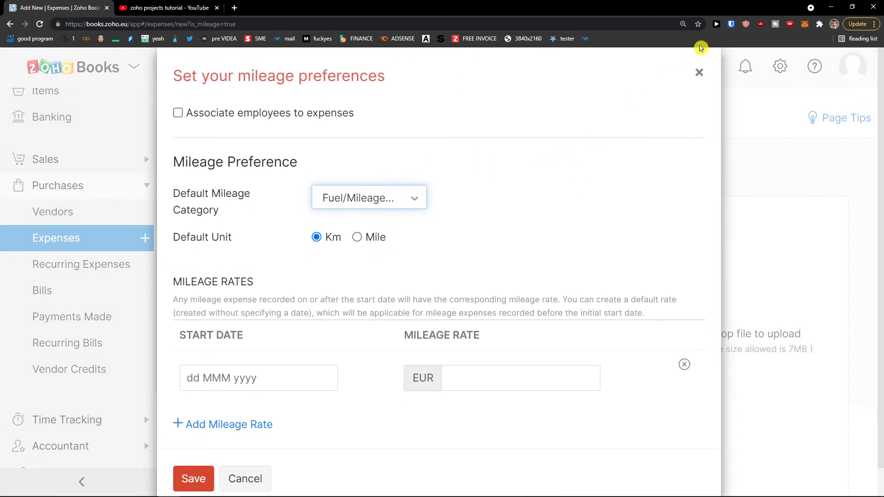
{"action": "left_click", "coordinate": [698, 82]}
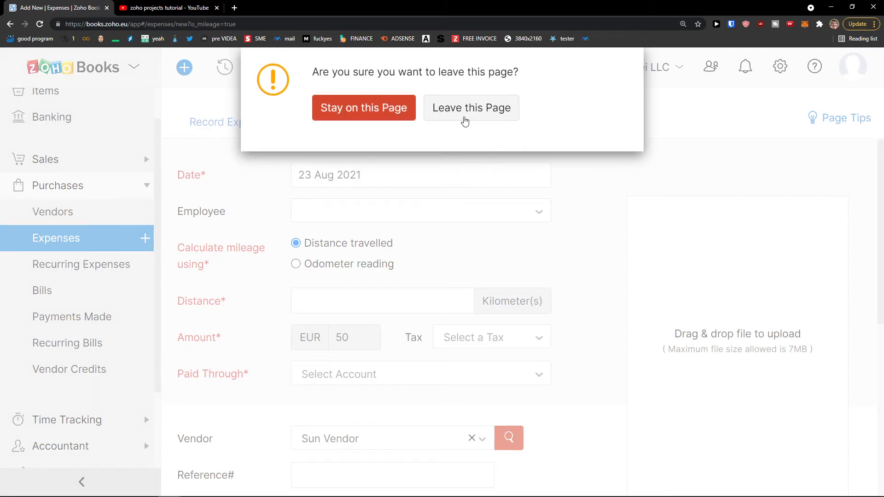
{"action": "left_click", "coordinate": [464, 115]}
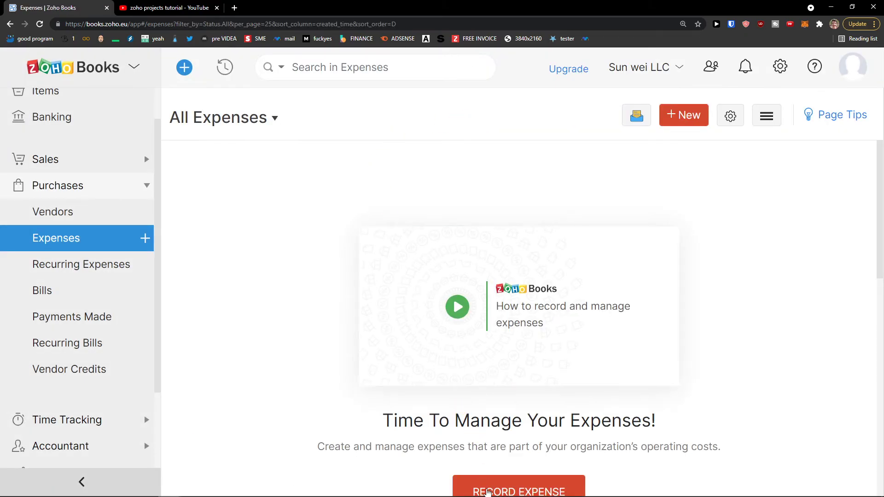
Save a new 50 EUR Cost of Goods Sold expense paid from Petty Cash.
{"action": "left_click", "coordinate": [506, 489]}
{"action": "left_click", "coordinate": [350, 201]}
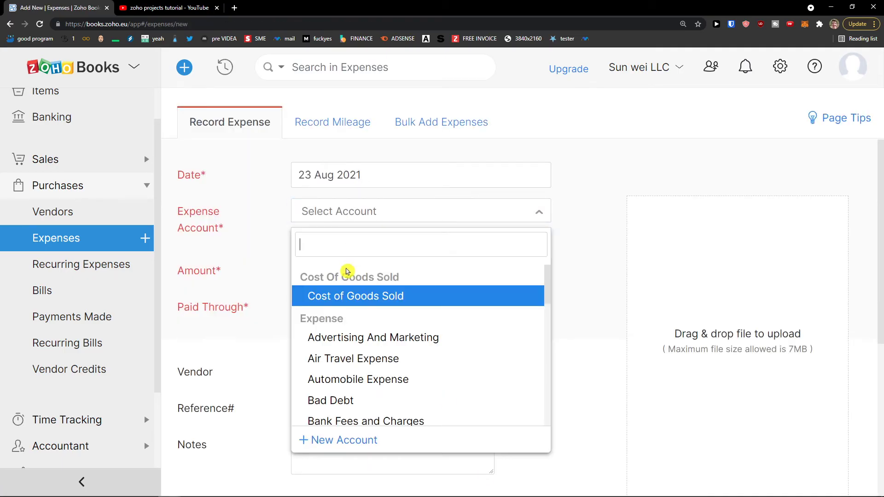
{"action": "left_click", "coordinate": [360, 300]}
{"action": "left_click", "coordinate": [350, 272]}
{"action": "left_click", "coordinate": [350, 307]}
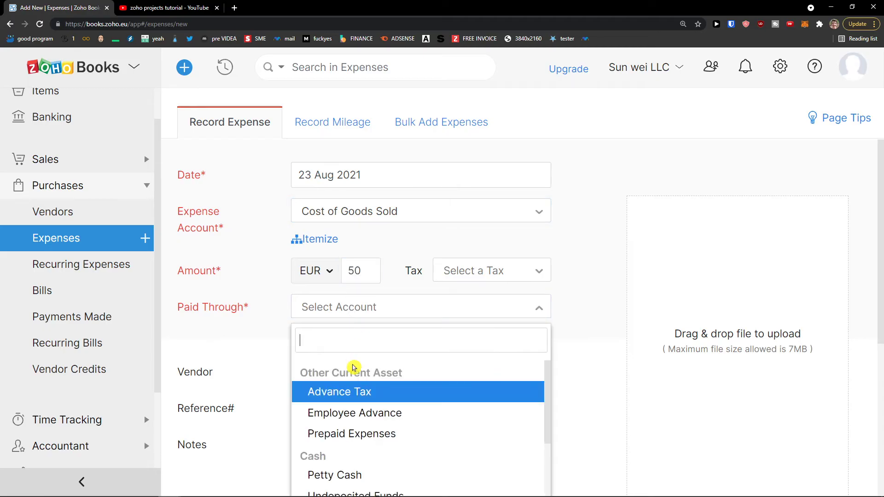
{"action": "left_click", "coordinate": [354, 479]}
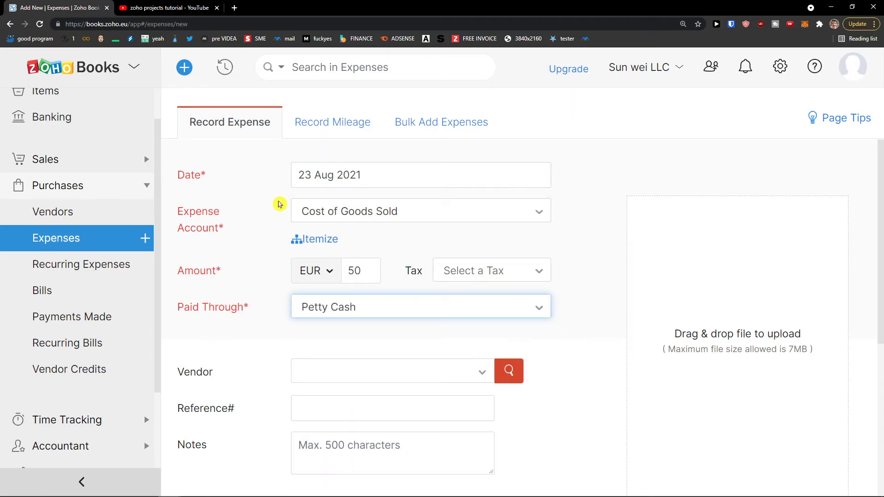
{"action": "scroll", "coordinate": [364, 193], "scroll_direction": "down", "scroll_amount": 6}
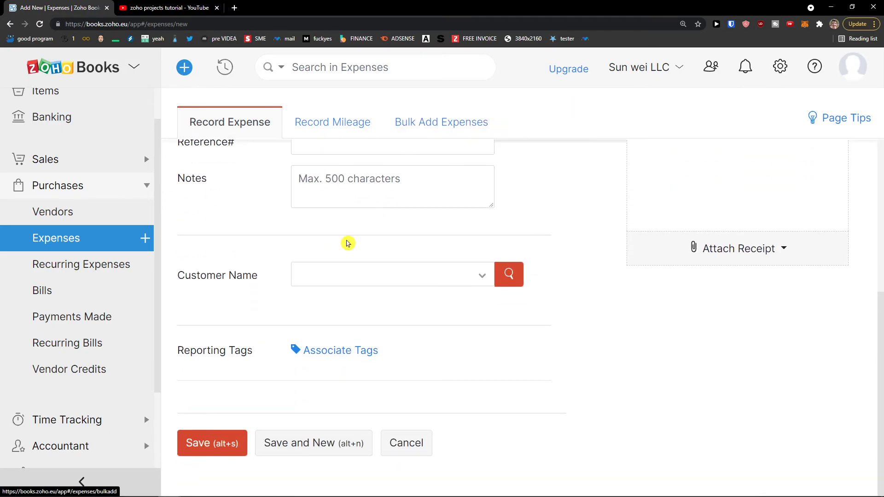
{"action": "left_click", "coordinate": [212, 445]}
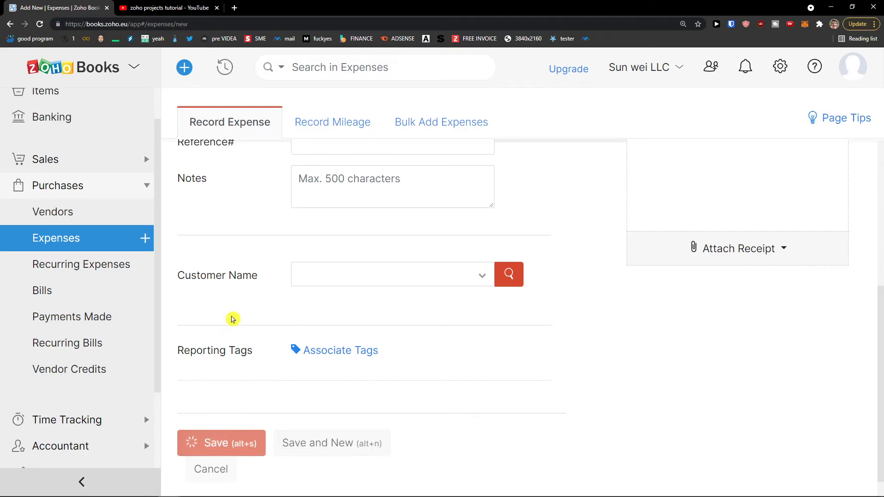
Briefly open the Zoho apps list and review the saved expense's details.
{"action": "left_click", "coordinate": [136, 68]}
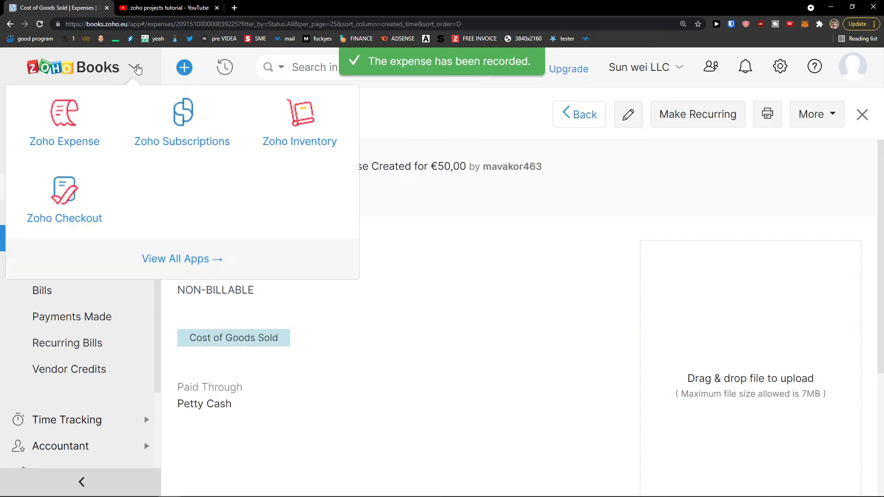
{"action": "left_click", "coordinate": [135, 68]}
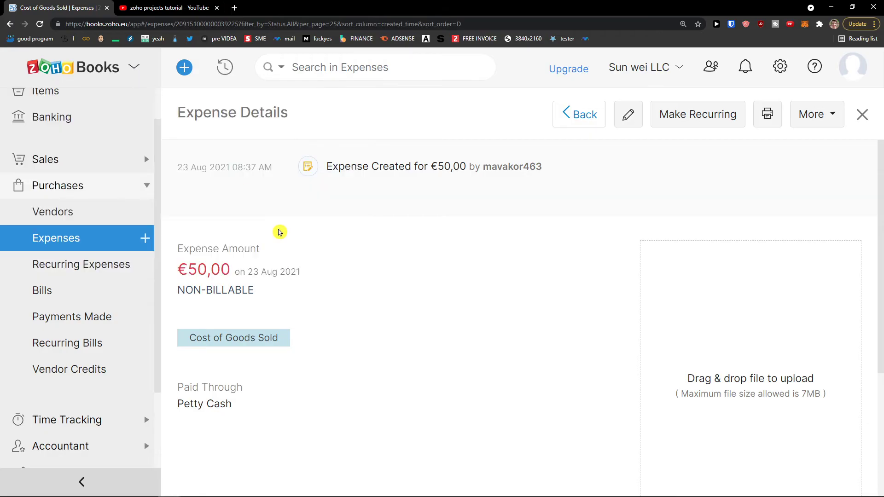
{"action": "scroll", "coordinate": [327, 294], "scroll_direction": "down", "scroll_amount": 2}
{"action": "scroll", "coordinate": [328, 294], "scroll_direction": "up", "scroll_amount": 2}
{"action": "scroll", "coordinate": [322, 292], "scroll_direction": "down", "scroll_amount": 4}
{"action": "scroll", "coordinate": [315, 292], "scroll_direction": "up", "scroll_amount": 4}
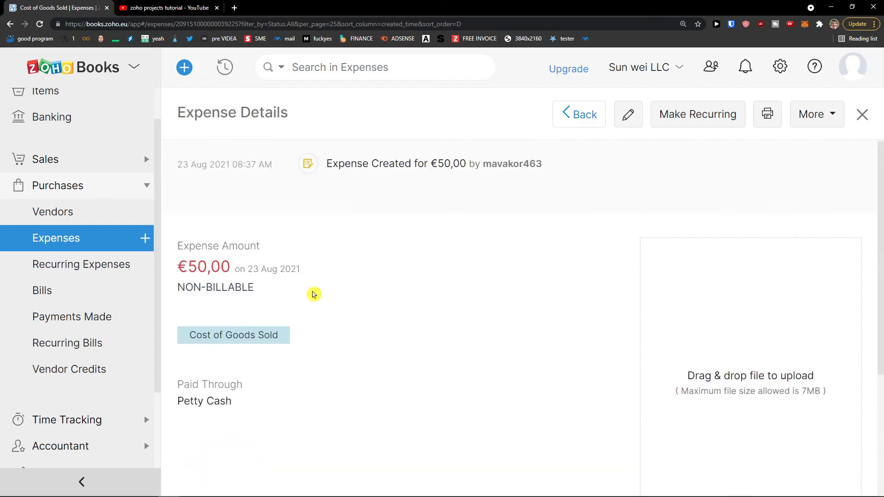
Start a new recurring expense, keeping the repeat frequency at weekly.
{"action": "left_click", "coordinate": [48, 269]}
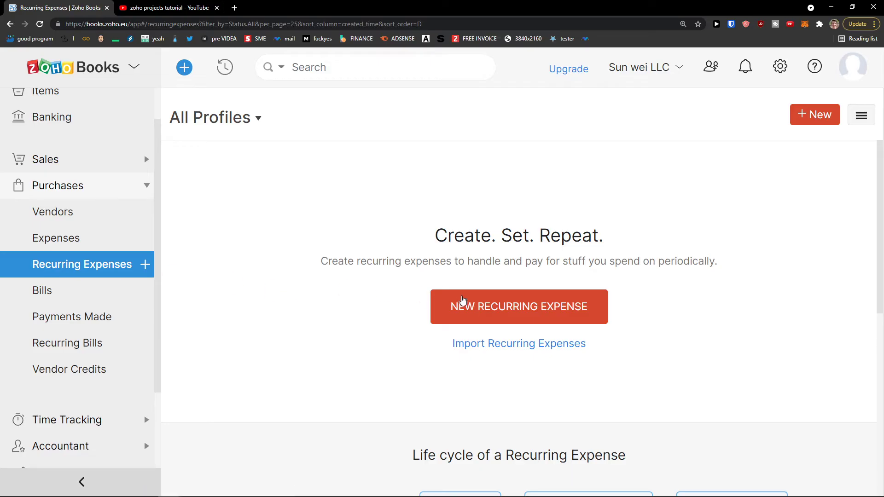
{"action": "left_click", "coordinate": [523, 310]}
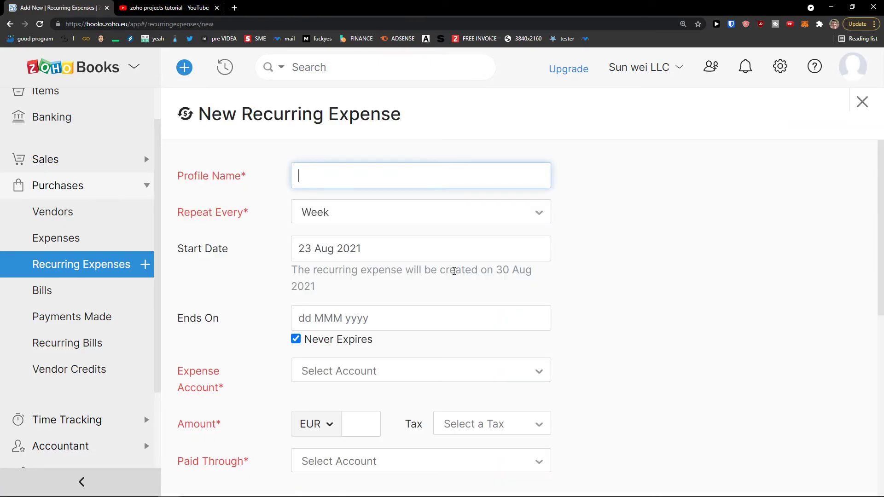
{"action": "scroll", "coordinate": [387, 253], "scroll_direction": "down", "scroll_amount": 1}
{"action": "scroll", "coordinate": [373, 230], "scroll_direction": "up", "scroll_amount": 1}
{"action": "left_click", "coordinate": [357, 214]}
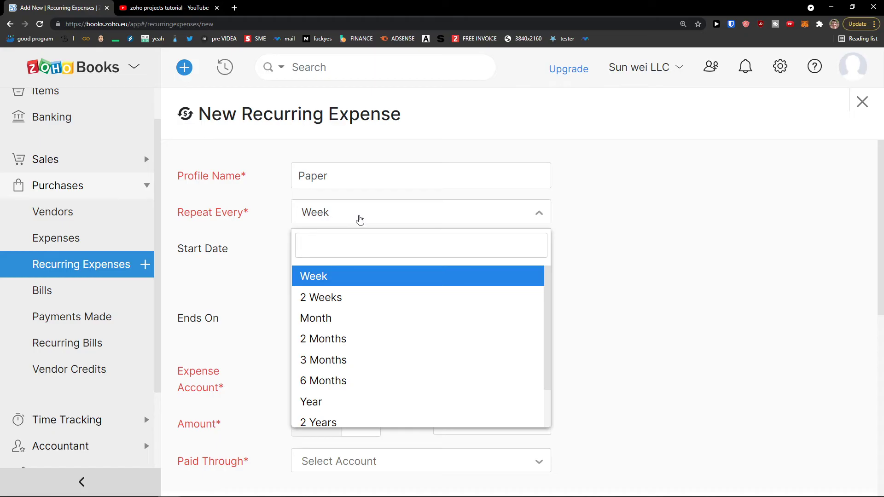
{"action": "left_click", "coordinate": [387, 276]}
Set the end date to 31 Dec 2021 and name the profile 'Lunch'.
{"action": "left_click", "coordinate": [329, 318]}
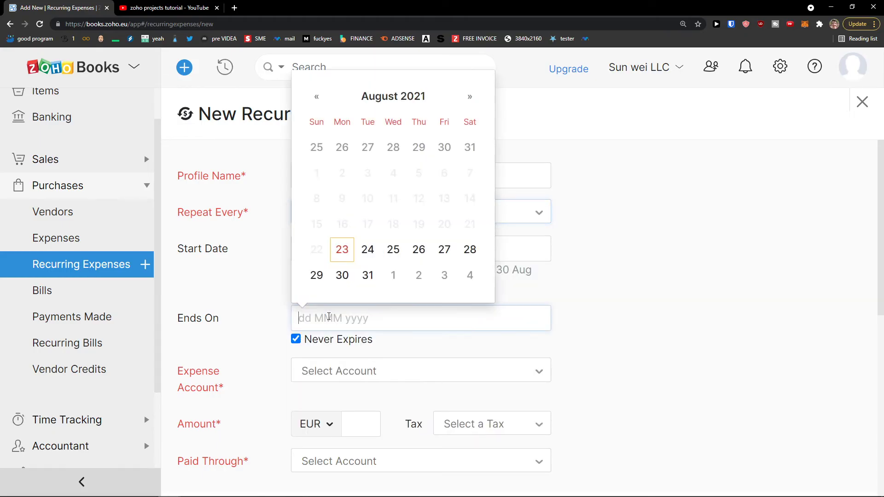
{"action": "left_click", "coordinate": [464, 103]}
{"action": "left_click", "coordinate": [464, 104]}
{"action": "left_click", "coordinate": [465, 104]}
{"action": "left_click", "coordinate": [464, 104]}
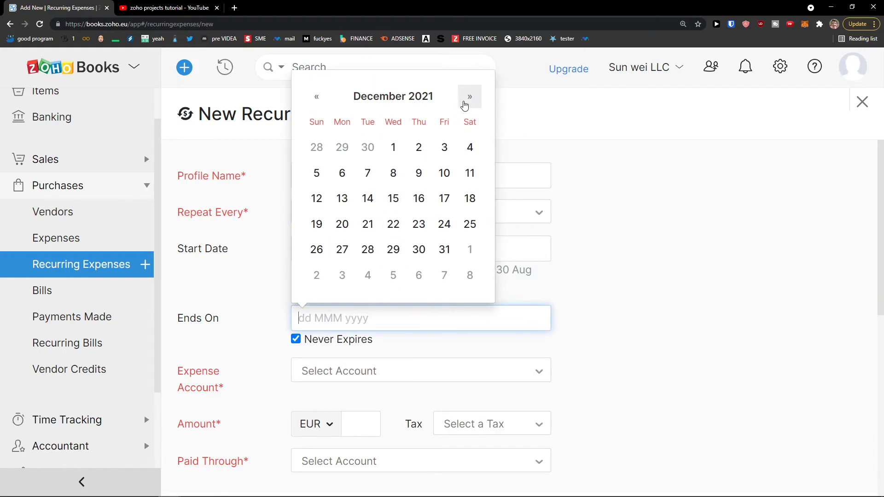
{"action": "left_click", "coordinate": [444, 249]}
{"action": "double_click", "coordinate": [315, 179]}
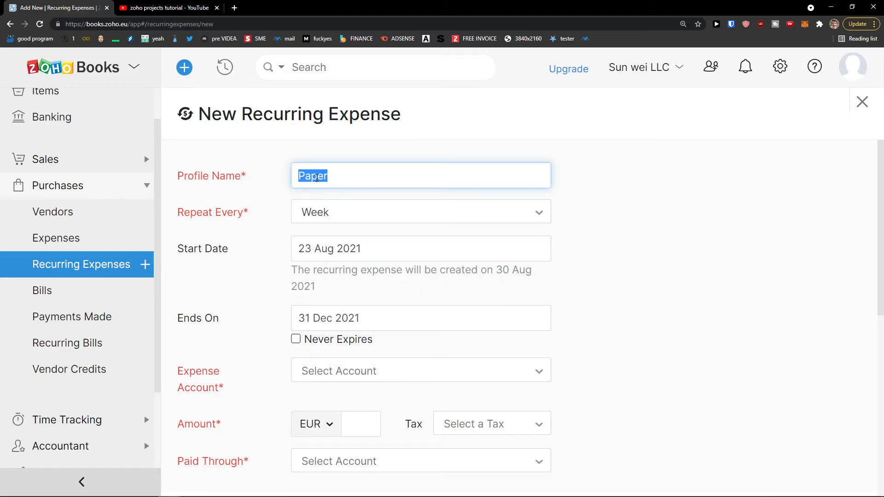
{"action": "type", "text": "Lunch"}
Choose Meals and Entertainment as the expense account, paid through Petty Cash.
{"action": "scroll", "coordinate": [320, 178], "scroll_direction": "down", "scroll_amount": 3}
{"action": "left_click", "coordinate": [347, 233]}
{"action": "scroll", "coordinate": [385, 321], "scroll_direction": "up", "scroll_amount": 1}
{"action": "scroll", "coordinate": [391, 324], "scroll_direction": "down", "scroll_amount": 3}
{"action": "scroll", "coordinate": [391, 333], "scroll_direction": "up", "scroll_amount": 1}
{"action": "scroll", "coordinate": [392, 331], "scroll_direction": "down", "scroll_amount": 1}
{"action": "scroll", "coordinate": [393, 332], "scroll_direction": "down", "scroll_amount": 3}
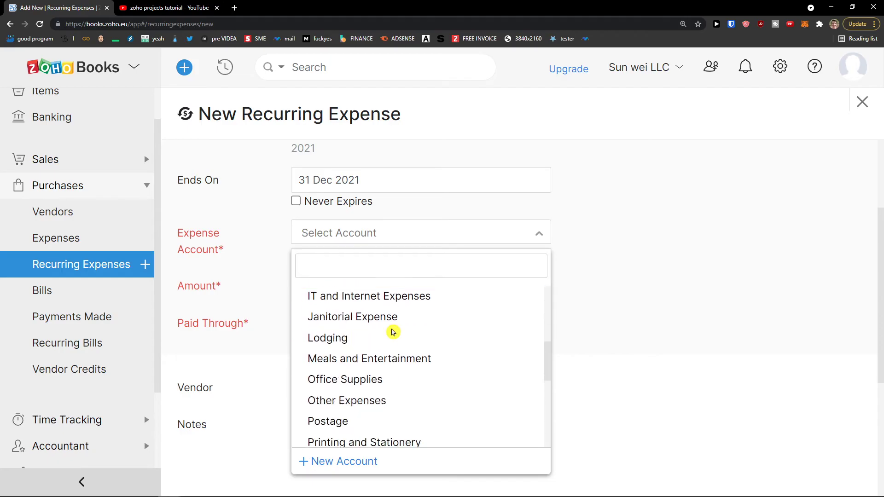
{"action": "left_click", "coordinate": [387, 359]}
{"action": "left_click", "coordinate": [316, 325]}
{"action": "scroll", "coordinate": [329, 451], "scroll_direction": "down", "scroll_amount": 1}
{"action": "scroll", "coordinate": [330, 460], "scroll_direction": "up", "scroll_amount": 1}
{"action": "left_click", "coordinate": [330, 491]}
Assign Sun Vendor and fill in the missing 20 EUR amount.
{"action": "scroll", "coordinate": [295, 295], "scroll_direction": "down", "scroll_amount": 2}
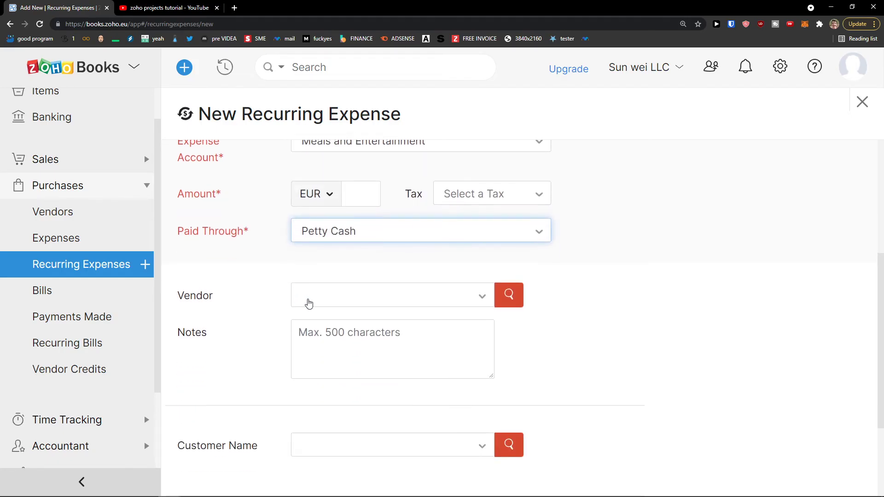
{"action": "left_click", "coordinate": [303, 297]}
{"action": "left_click", "coordinate": [329, 361]}
{"action": "scroll", "coordinate": [268, 323], "scroll_direction": "down", "scroll_amount": 3}
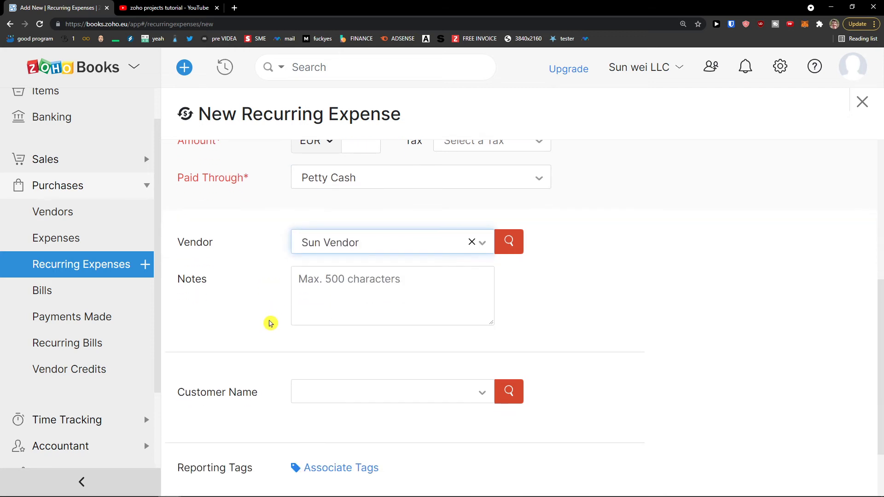
{"action": "left_click", "coordinate": [215, 443]}
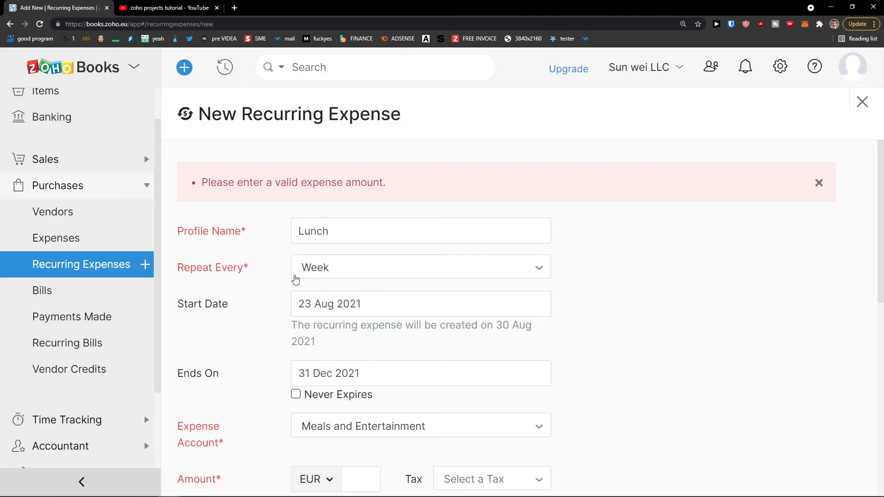
{"action": "scroll", "coordinate": [257, 308], "scroll_direction": "down", "scroll_amount": 3}
{"action": "left_click", "coordinate": [353, 342]}
{"action": "type", "text": "20"}
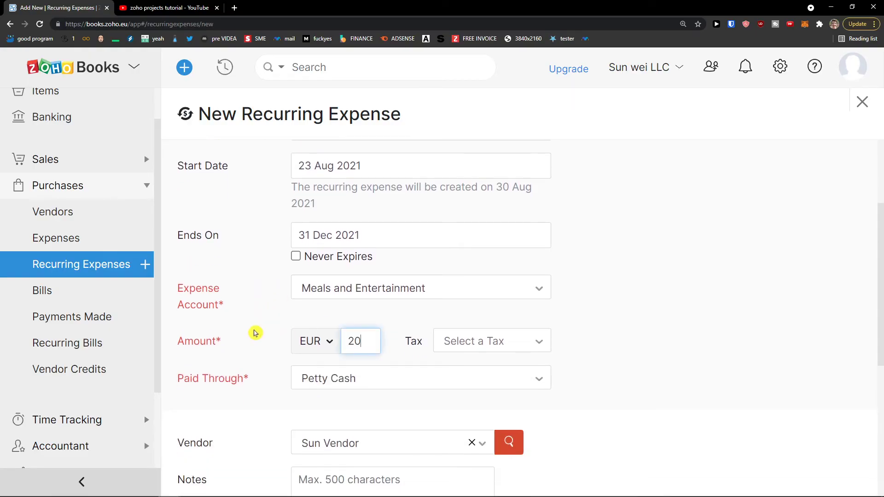
{"action": "scroll", "coordinate": [278, 312], "scroll_direction": "down", "scroll_amount": 6}
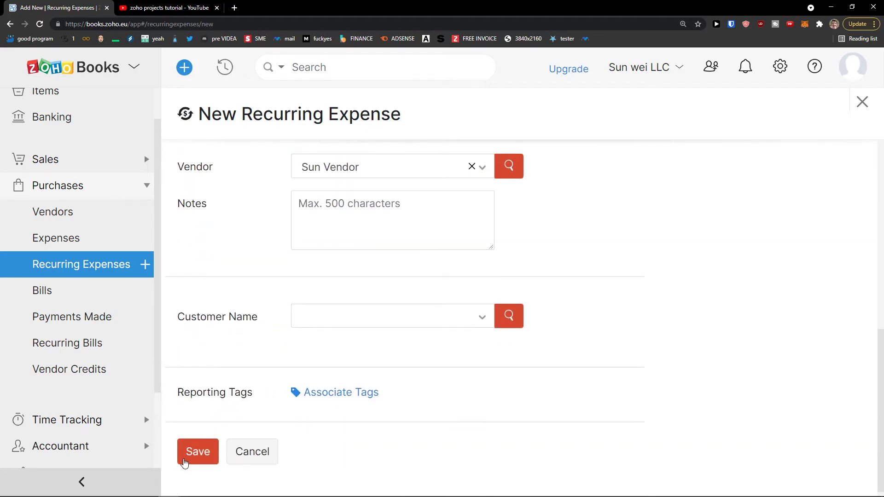
Save the weekly Lunch recurring expense and check its generated expenses under All Expenses.
{"action": "left_click", "coordinate": [187, 447]}
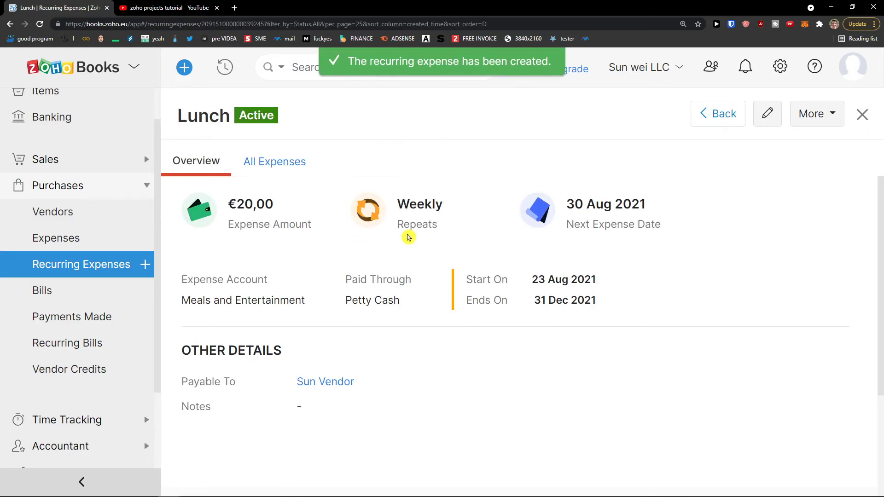
{"action": "left_click", "coordinate": [281, 176]}
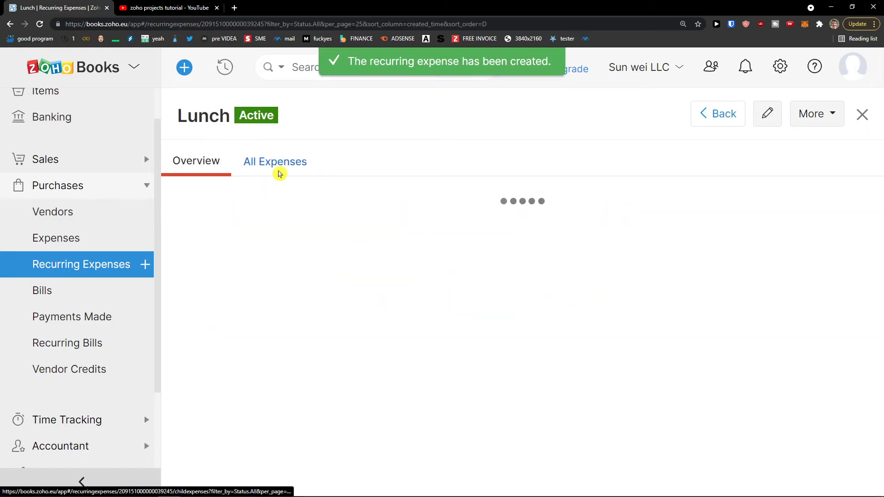
{"action": "left_click", "coordinate": [214, 169]}
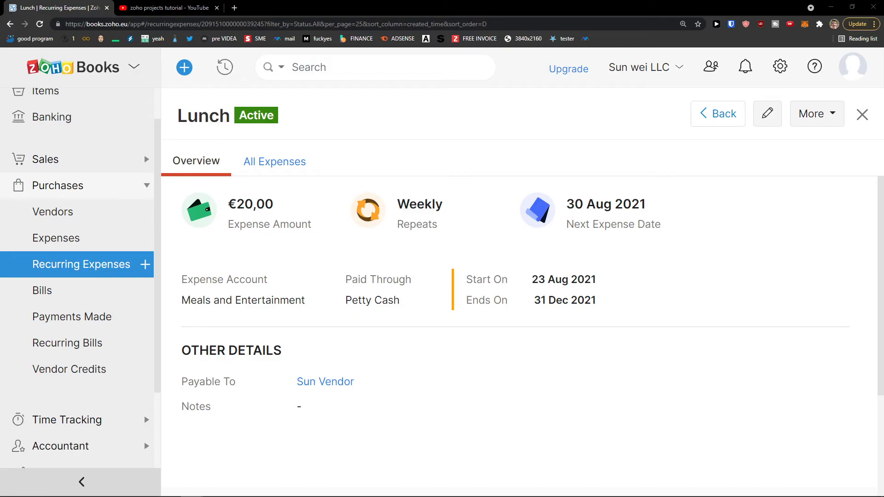
{"action": "left_click", "coordinate": [107, 292]}
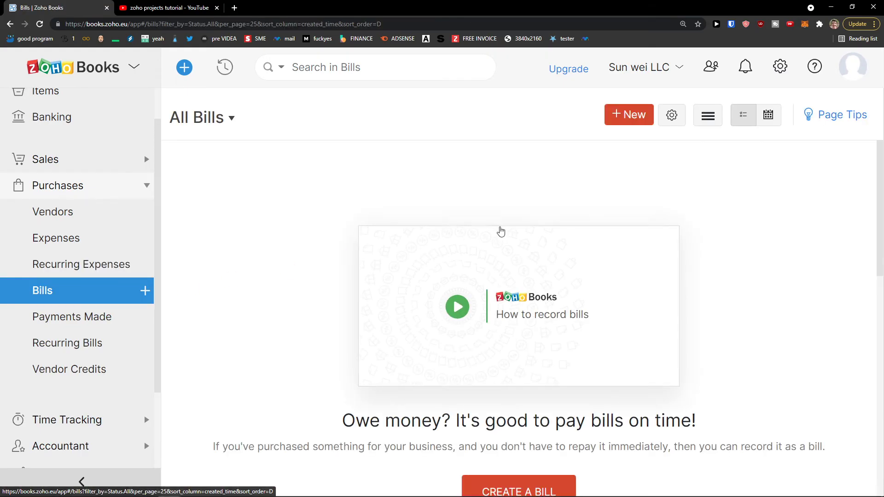
Start a new bill for Sun Vendor with a bill number and bill date 10 Aug 2021.
{"action": "scroll", "coordinate": [495, 235], "scroll_direction": "down", "scroll_amount": 2}
{"action": "left_click", "coordinate": [510, 365]}
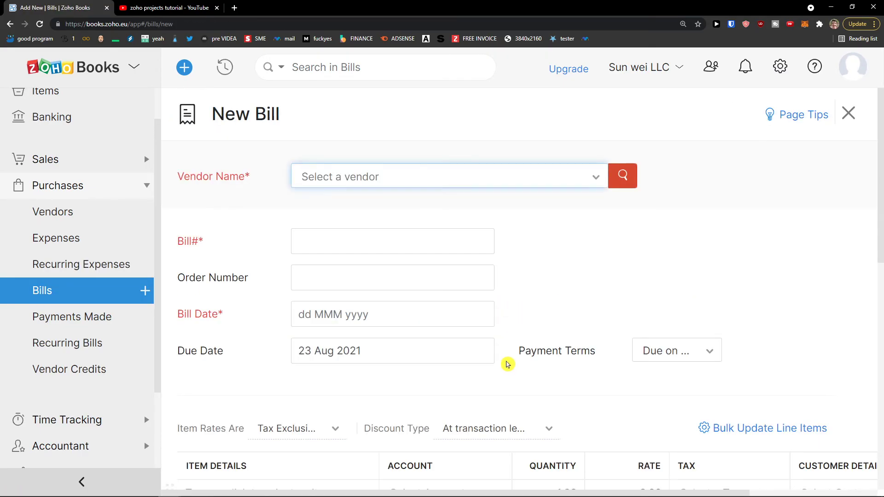
{"action": "left_click", "coordinate": [392, 176]}
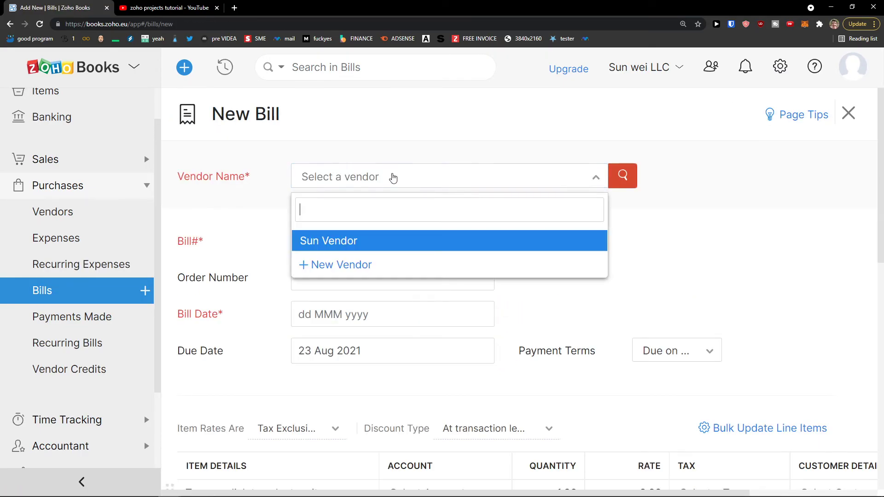
{"action": "left_click", "coordinate": [354, 241]}
{"action": "left_click", "coordinate": [348, 238]}
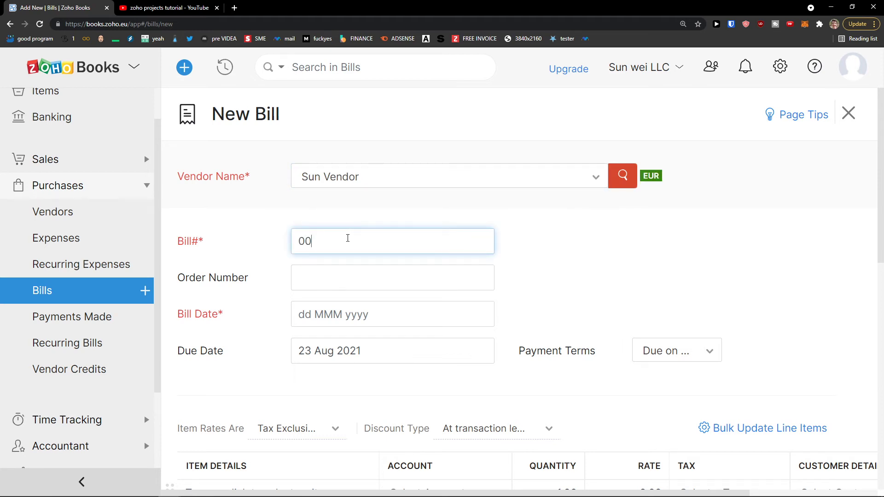
{"action": "key", "text": "Return"}
{"action": "left_click", "coordinate": [313, 316]}
{"action": "scroll", "coordinate": [313, 263], "scroll_direction": "down", "scroll_amount": 2}
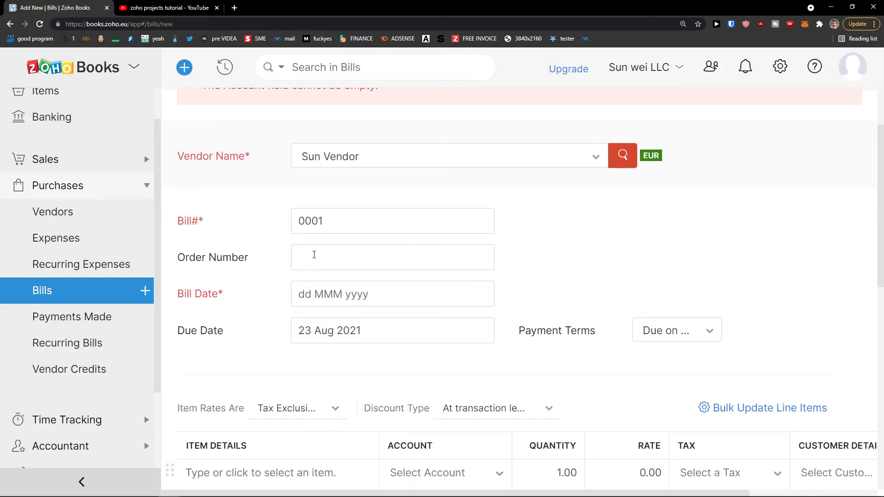
{"action": "double_click", "coordinate": [314, 224]}
{"action": "scroll", "coordinate": [338, 230], "scroll_direction": "up", "scroll_amount": 2}
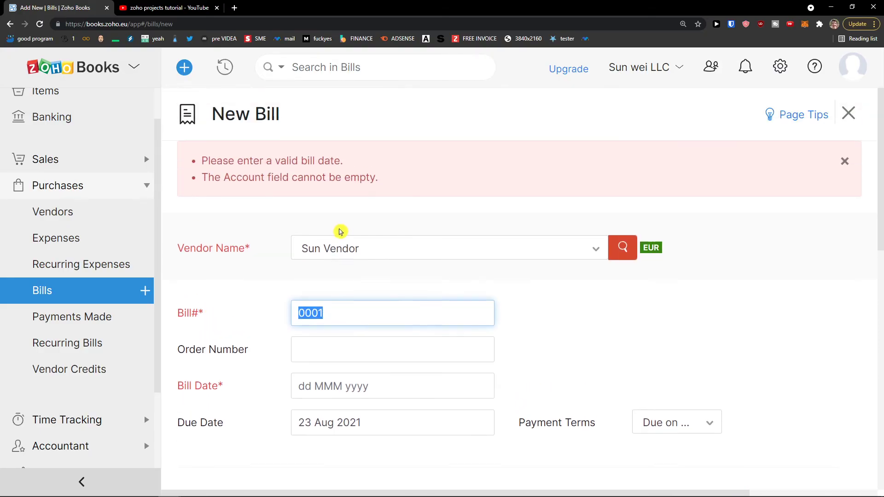
{"action": "scroll", "coordinate": [341, 233], "scroll_direction": "down", "scroll_amount": 2}
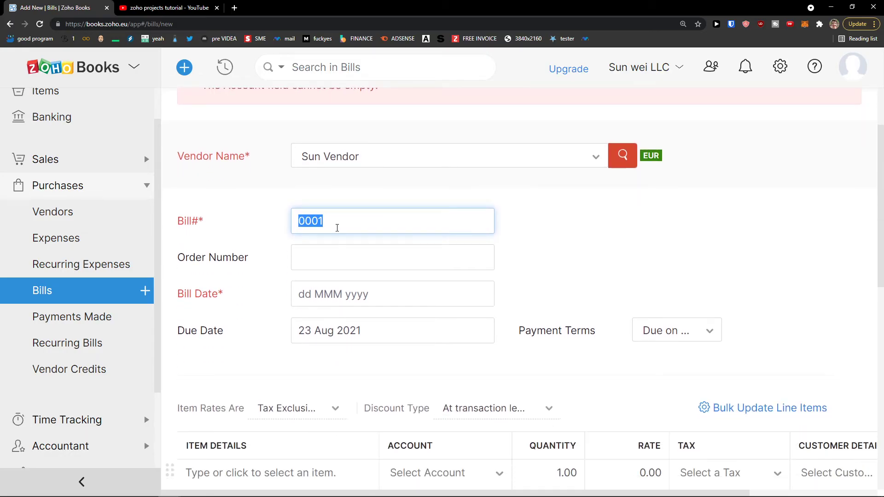
{"action": "left_click", "coordinate": [305, 224]}
{"action": "double_click", "coordinate": [304, 224]}
{"action": "key", "text": "BackSpace"}
{"action": "left_click", "coordinate": [322, 293]}
{"action": "left_click", "coordinate": [368, 437]}
{"action": "left_click", "coordinate": [294, 298]}
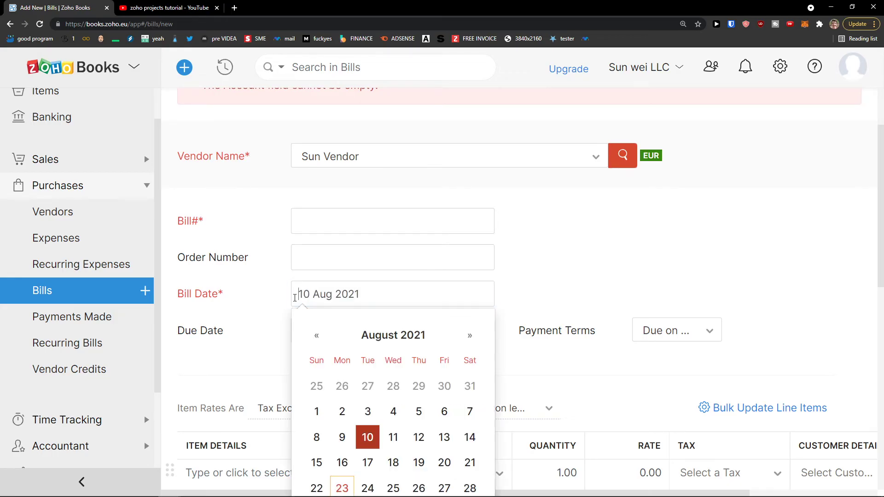
{"action": "left_click", "coordinate": [259, 295]}
{"action": "left_click", "coordinate": [298, 270]}
{"action": "type", "text": "000001"}
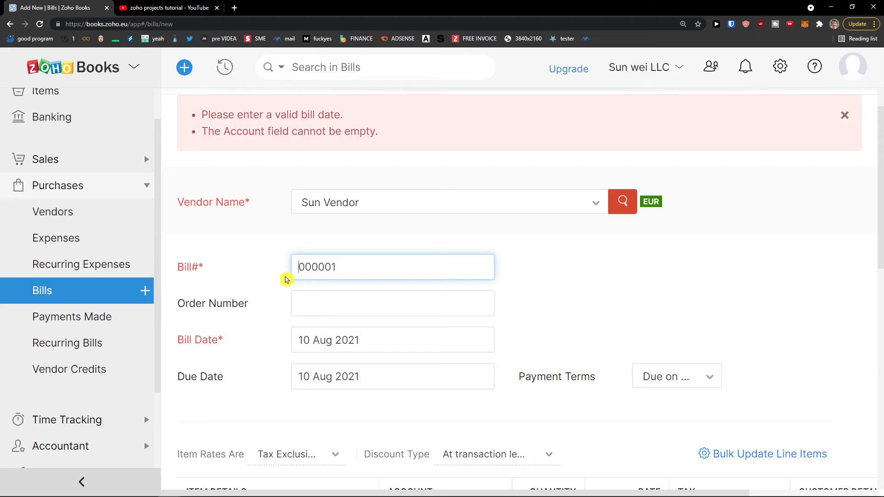
{"action": "scroll", "coordinate": [286, 279], "scroll_direction": "down", "scroll_amount": 6}
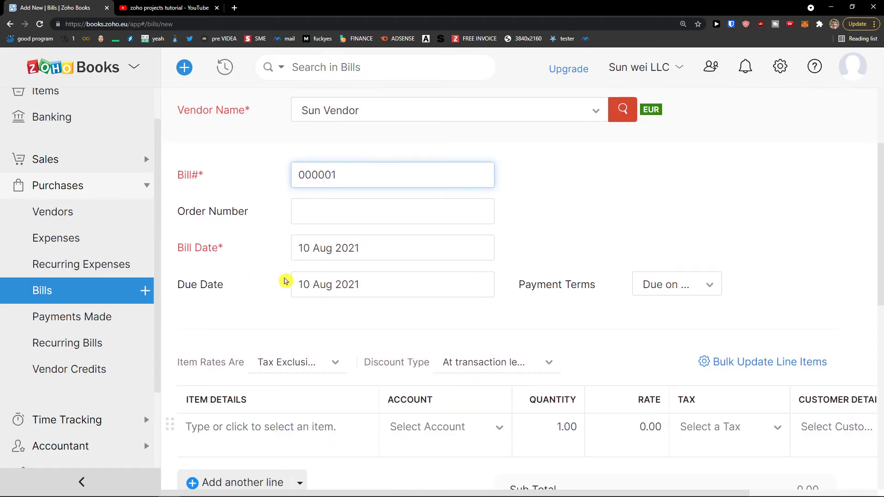
Add 10 units of Paper under the suggested Advertising account and save the bill as Open.
{"action": "left_click", "coordinate": [222, 264]}
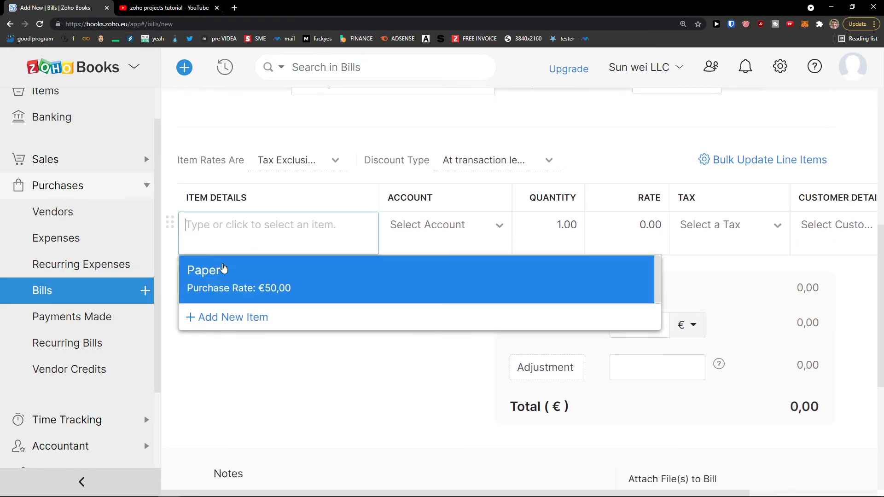
{"action": "left_click", "coordinate": [229, 289]}
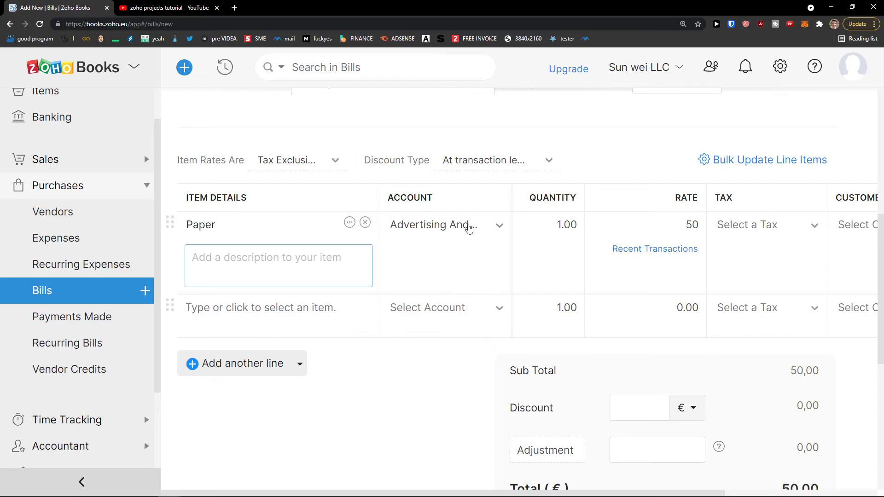
{"action": "left_click", "coordinate": [481, 228]}
{"action": "left_click", "coordinate": [479, 231]}
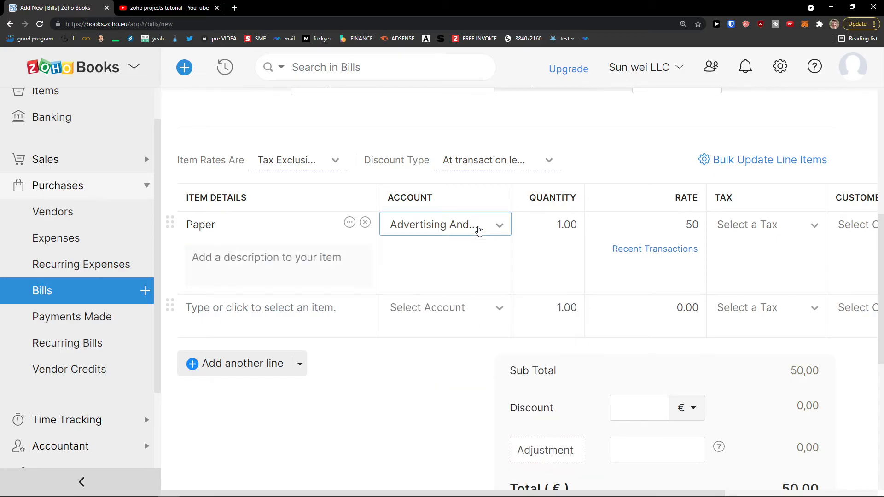
{"action": "double_click", "coordinate": [558, 232]}
{"action": "type", "text": "10"}
{"action": "left_click", "coordinate": [473, 352]}
{"action": "scroll", "coordinate": [472, 350], "scroll_direction": "down", "scroll_amount": 3}
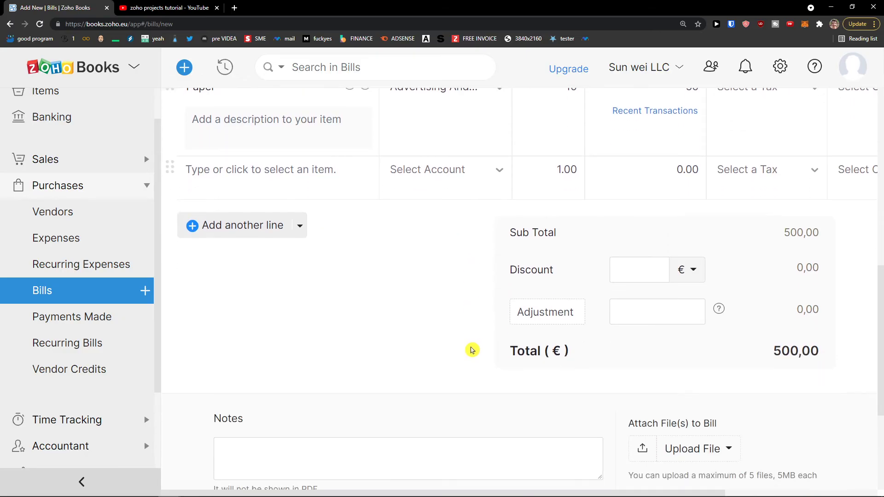
{"action": "scroll", "coordinate": [472, 351], "scroll_direction": "up", "scroll_amount": 7}
{"action": "scroll", "coordinate": [471, 355], "scroll_direction": "up", "scroll_amount": 5}
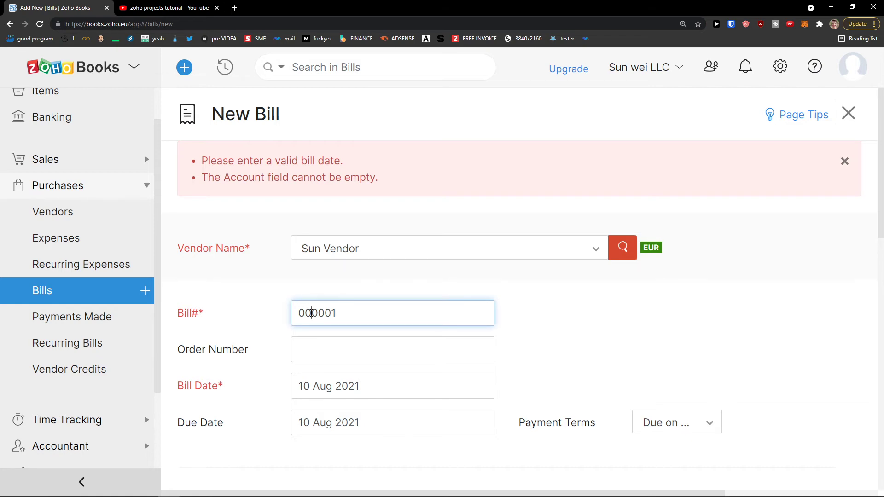
{"action": "scroll", "coordinate": [333, 313], "scroll_direction": "down", "scroll_amount": 6}
{"action": "scroll", "coordinate": [365, 272], "scroll_direction": "up", "scroll_amount": 5}
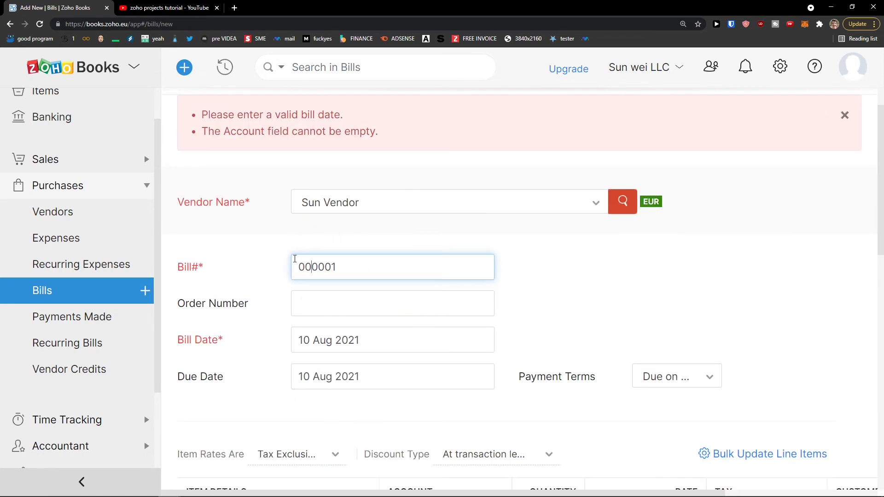
{"action": "scroll", "coordinate": [300, 277], "scroll_direction": "down", "scroll_amount": 6}
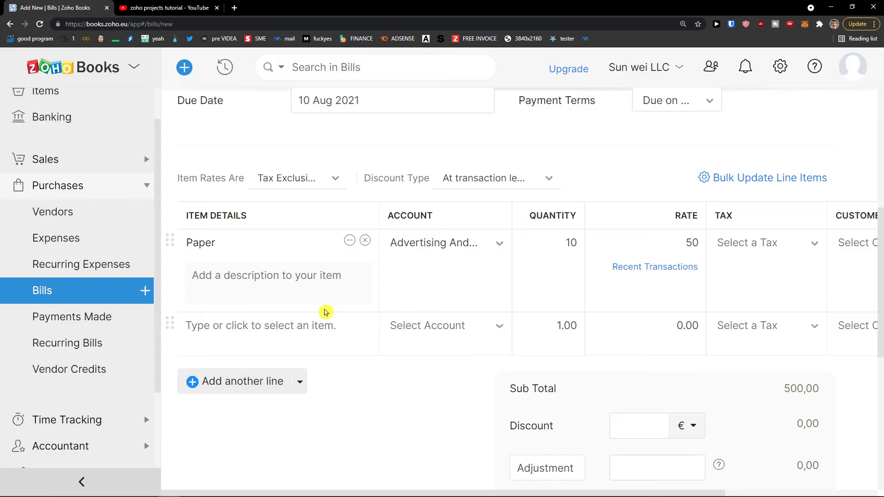
{"action": "scroll", "coordinate": [325, 312], "scroll_direction": "up", "scroll_amount": 4}
{"action": "scroll", "coordinate": [361, 312], "scroll_direction": "down", "scroll_amount": 7}
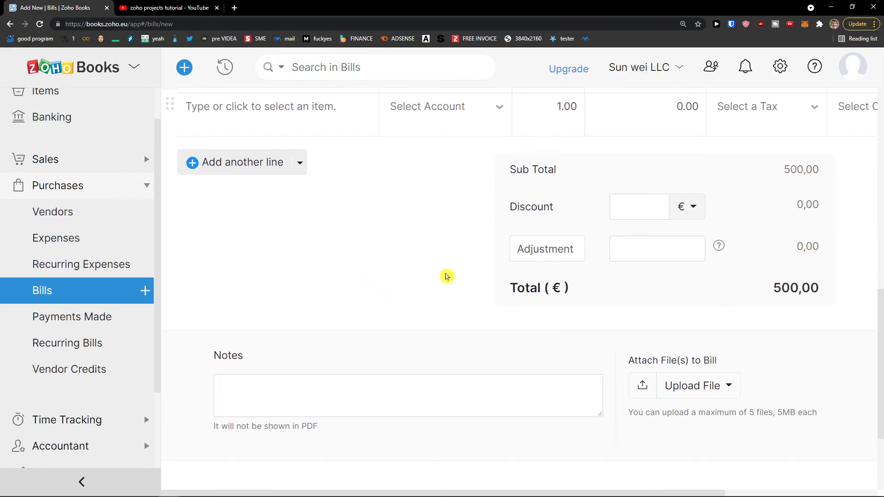
{"action": "scroll", "coordinate": [447, 276], "scroll_direction": "down", "scroll_amount": 3}
{"action": "left_click", "coordinate": [315, 424]}
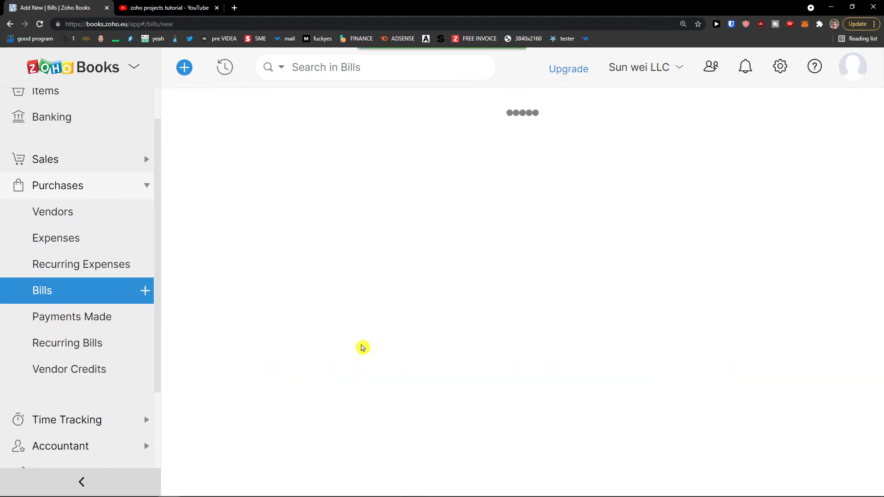
Go back to All Bills and open bill1000001 to review its Paper line and €500,00 overdue balance.
{"action": "scroll", "coordinate": [387, 290], "scroll_direction": "down", "scroll_amount": 2}
{"action": "scroll", "coordinate": [392, 277], "scroll_direction": "down", "scroll_amount": 5}
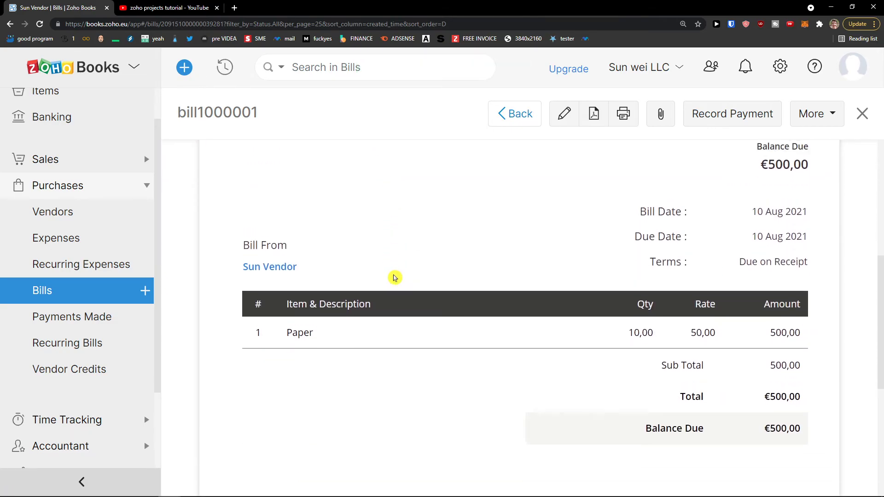
{"action": "scroll", "coordinate": [394, 278], "scroll_direction": "up", "scroll_amount": 4}
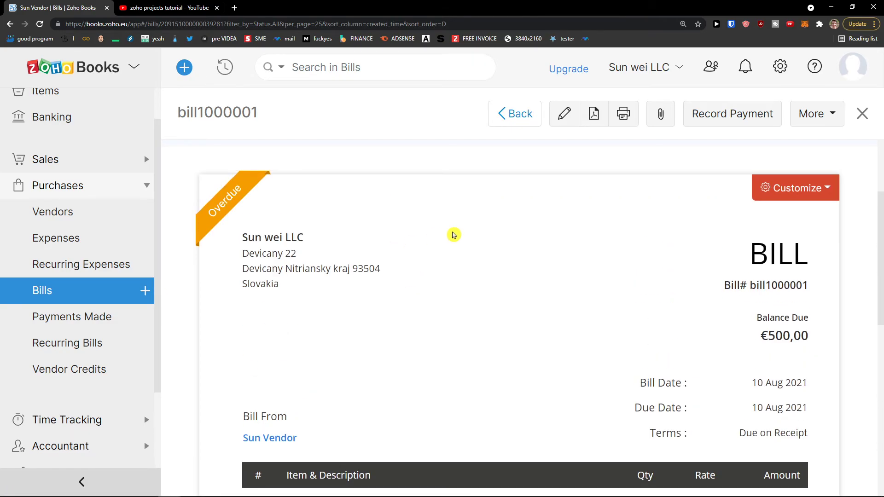
{"action": "scroll", "coordinate": [579, 212], "scroll_direction": "up", "scroll_amount": 3}
{"action": "left_click", "coordinate": [510, 117]}
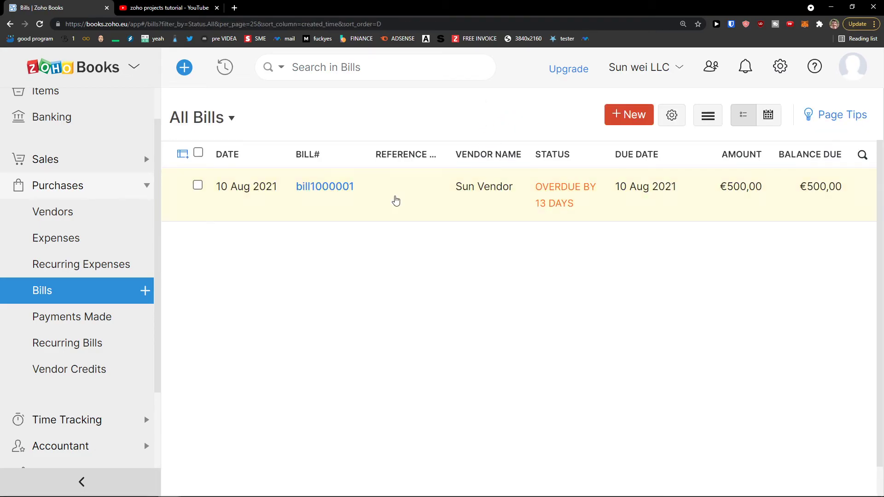
{"action": "left_click", "coordinate": [403, 186]}
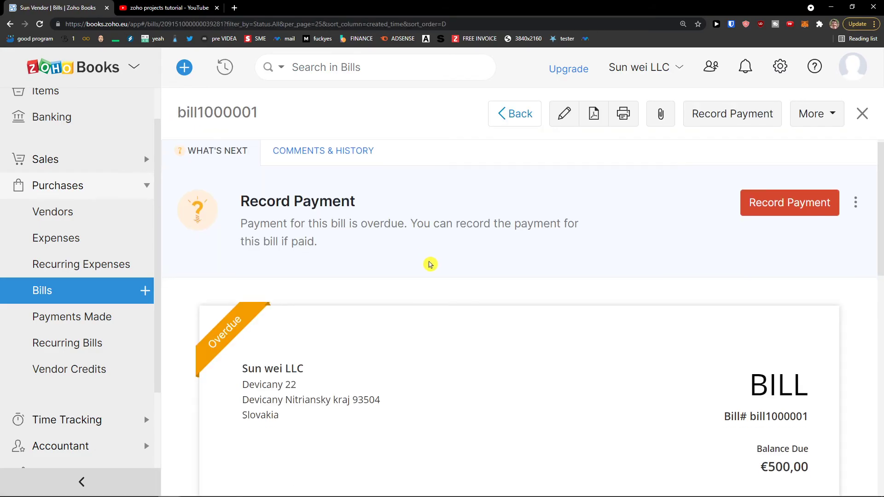
{"action": "scroll", "coordinate": [403, 274], "scroll_direction": "down", "scroll_amount": 1}
{"action": "scroll", "coordinate": [403, 274], "scroll_direction": "down", "scroll_amount": 2}
{"action": "scroll", "coordinate": [405, 274], "scroll_direction": "down", "scroll_amount": 3}
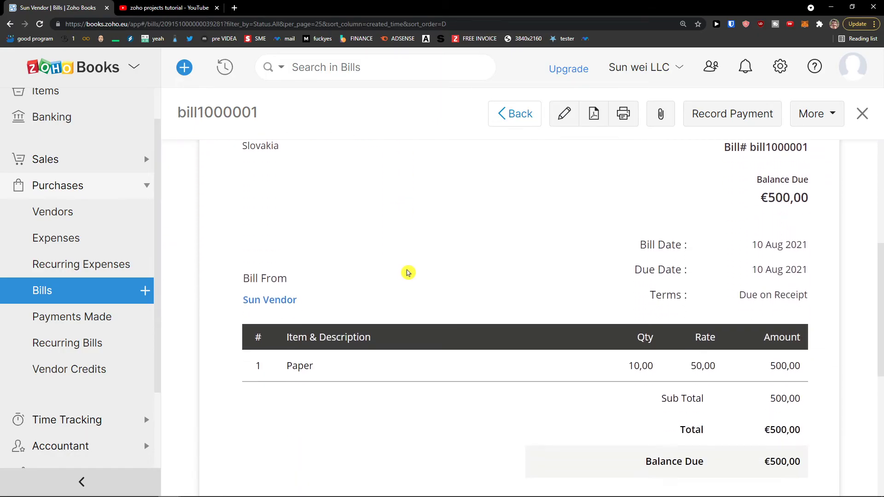
{"action": "scroll", "coordinate": [408, 272], "scroll_direction": "down", "scroll_amount": 5}
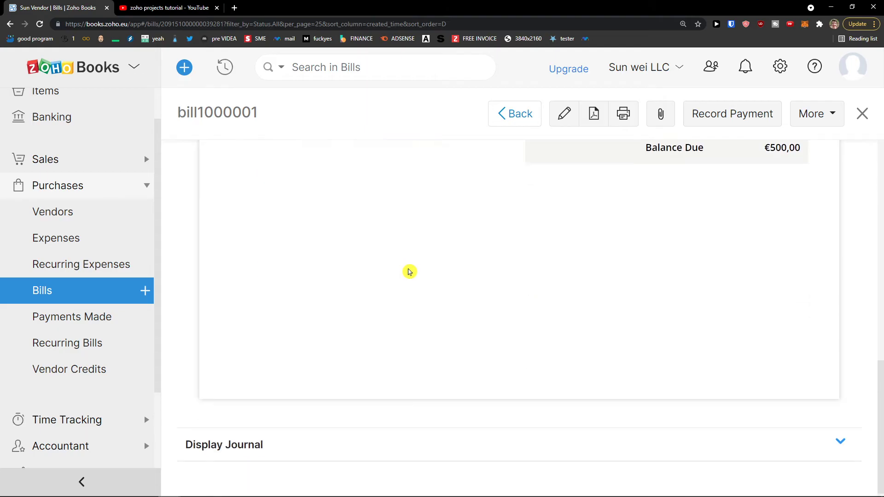
{"action": "scroll", "coordinate": [410, 272], "scroll_direction": "up", "scroll_amount": 10}
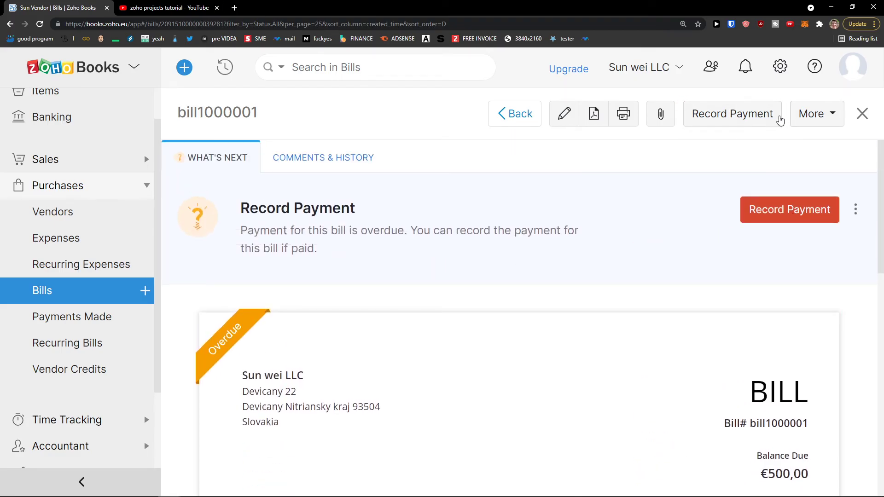
Pay bill1000001 with a €500 cash payment from Petty Cash and save it.
{"action": "left_click", "coordinate": [728, 113]}
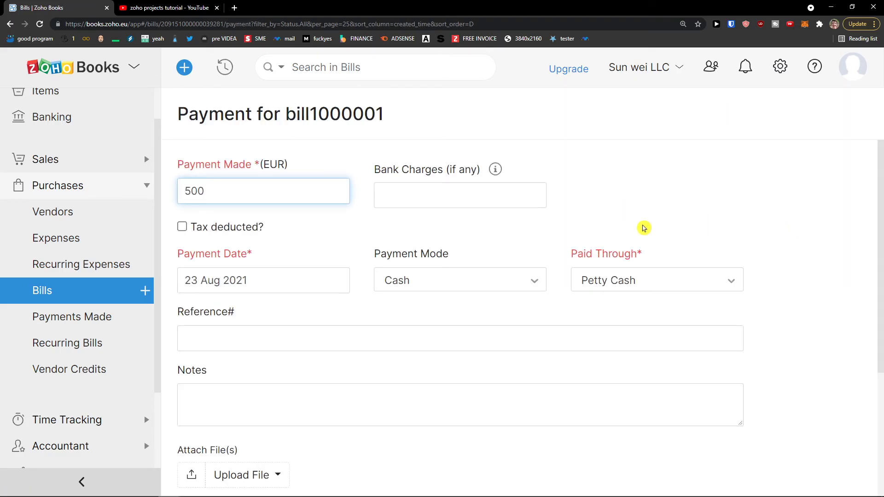
{"action": "left_click", "coordinate": [500, 195]}
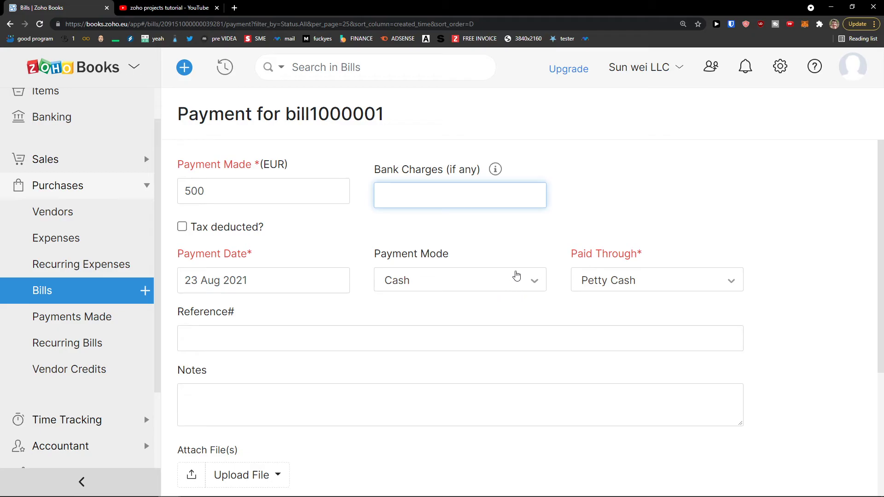
{"action": "scroll", "coordinate": [439, 328], "scroll_direction": "down", "scroll_amount": 3}
{"action": "scroll", "coordinate": [440, 326], "scroll_direction": "up", "scroll_amount": 2}
{"action": "scroll", "coordinate": [437, 326], "scroll_direction": "down", "scroll_amount": 1}
{"action": "scroll", "coordinate": [429, 332], "scroll_direction": "up", "scroll_amount": 2}
{"action": "scroll", "coordinate": [421, 334], "scroll_direction": "down", "scroll_amount": 4}
{"action": "left_click", "coordinate": [216, 424]}
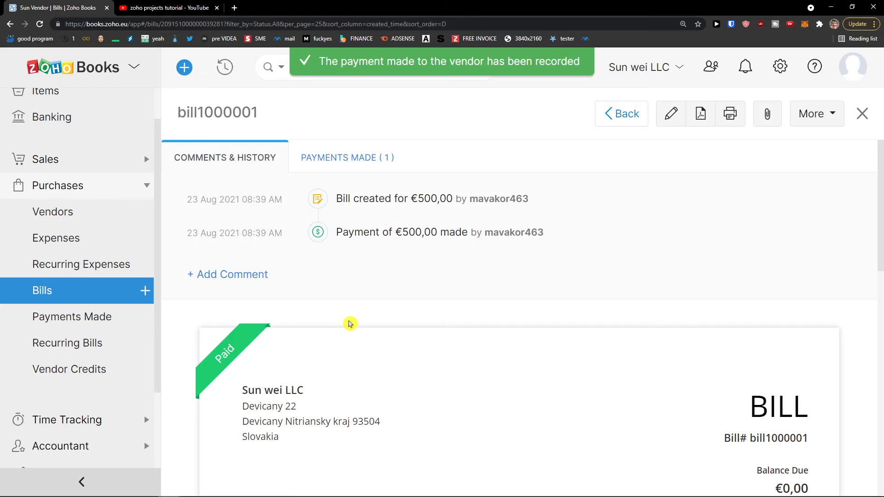
{"action": "scroll", "coordinate": [350, 324], "scroll_direction": "down", "scroll_amount": 7}
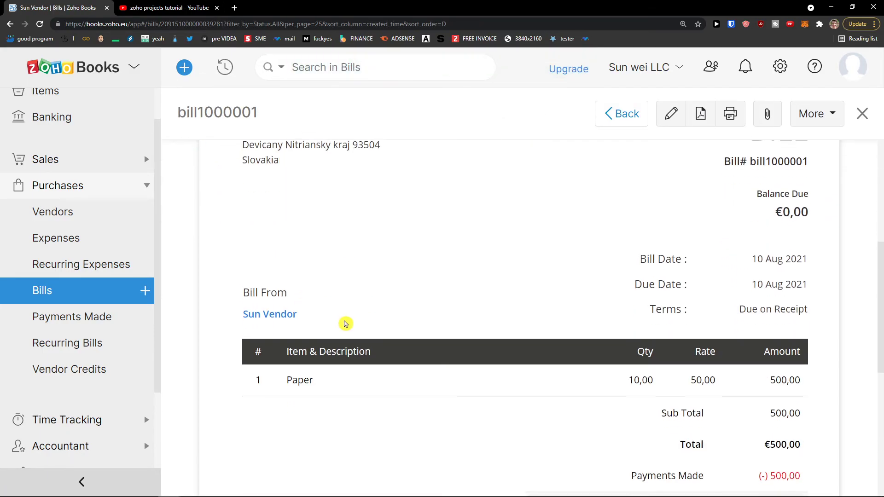
{"action": "scroll", "coordinate": [346, 324], "scroll_direction": "down", "scroll_amount": 2}
{"action": "scroll", "coordinate": [345, 324], "scroll_direction": "up", "scroll_amount": 3}
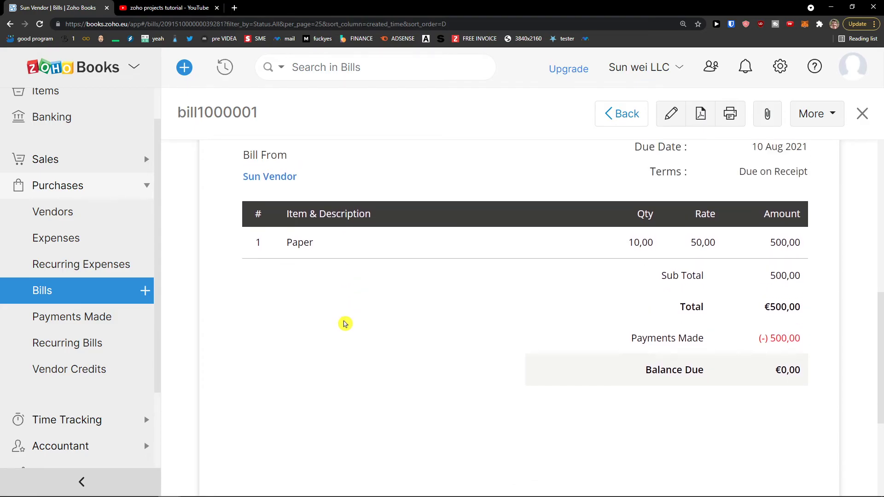
{"action": "scroll", "coordinate": [346, 324], "scroll_direction": "up", "scroll_amount": 6}
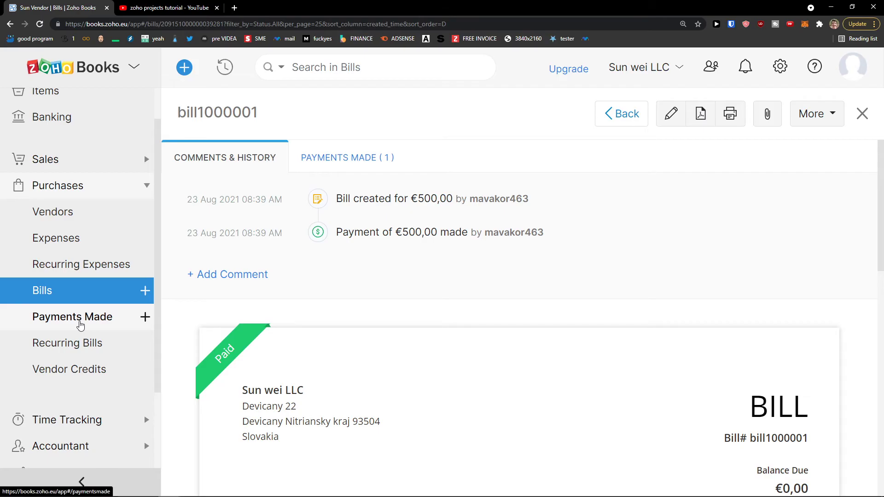
Check Payments Made and the Bills list showing bill1000001 as Paid, then view Recurring Bills.
{"action": "left_click", "coordinate": [81, 324]}
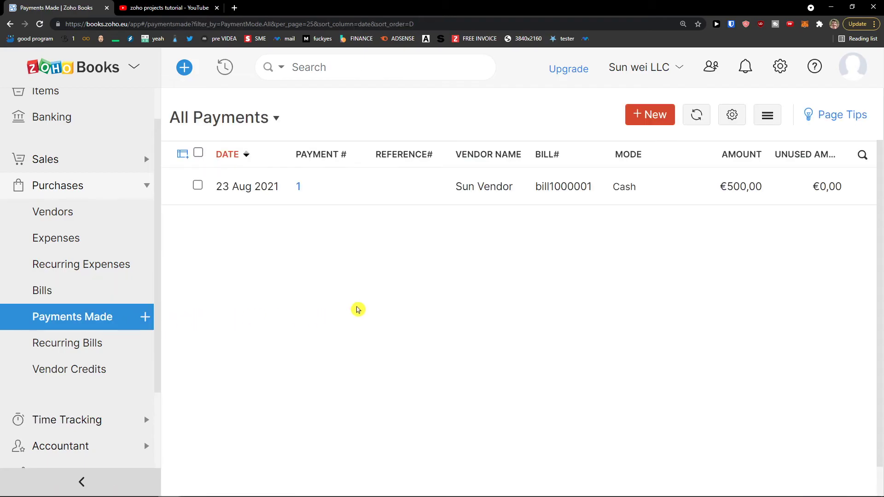
{"action": "left_click", "coordinate": [99, 290]}
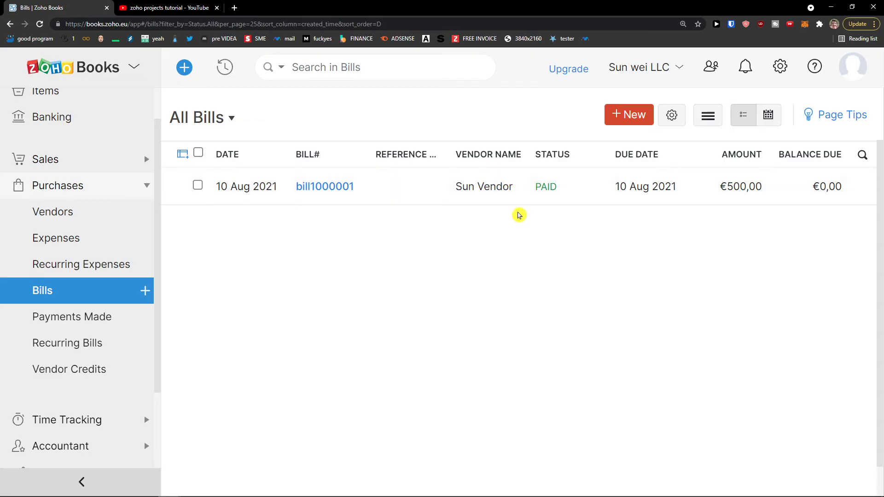
{"action": "left_click", "coordinate": [84, 340]}
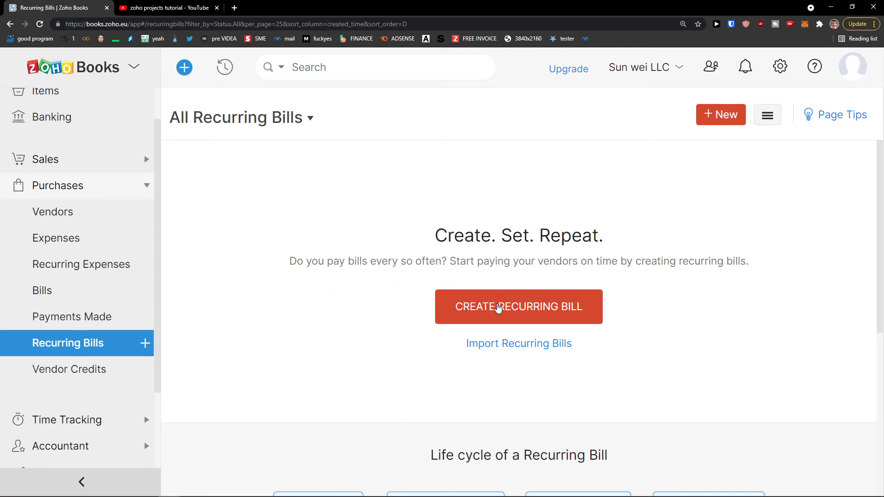
Open a new recurring bill form and inspect its Week frequency and end date options.
{"action": "left_click", "coordinate": [498, 308]}
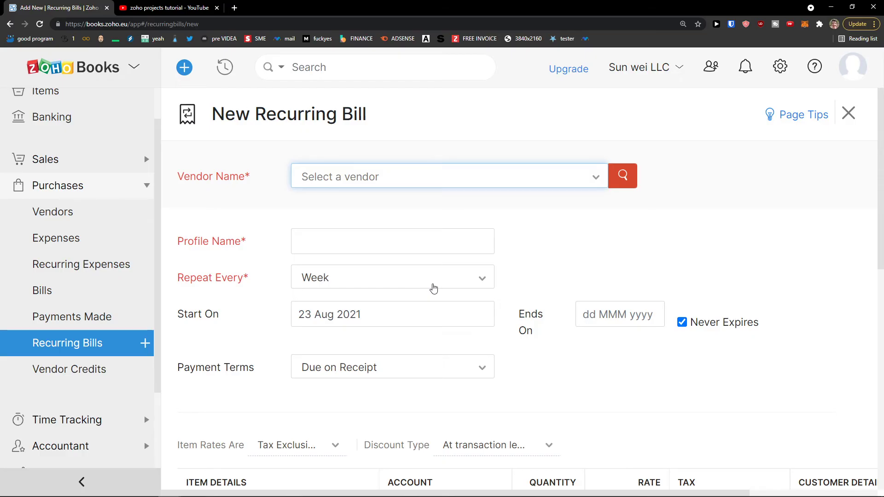
{"action": "scroll", "coordinate": [437, 289], "scroll_direction": "down", "scroll_amount": 1}
{"action": "left_click", "coordinate": [385, 242]}
{"action": "left_click", "coordinate": [385, 244]}
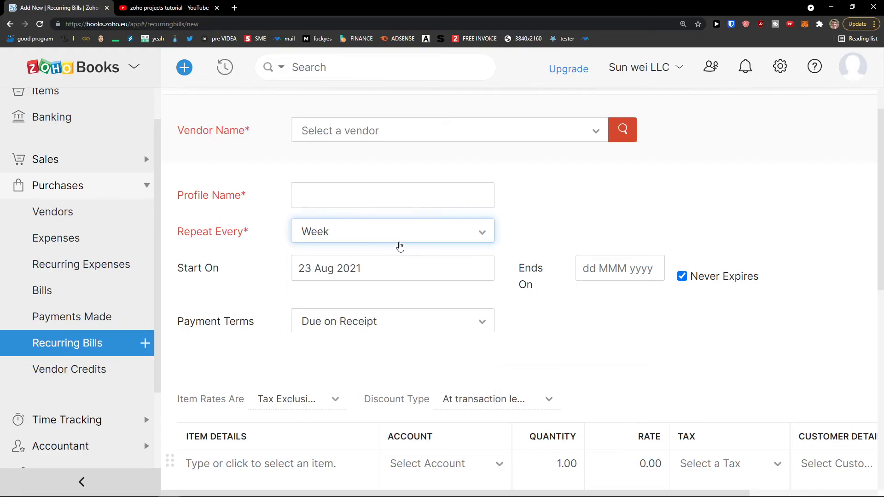
{"action": "left_click", "coordinate": [585, 268]}
{"action": "left_click", "coordinate": [543, 241]}
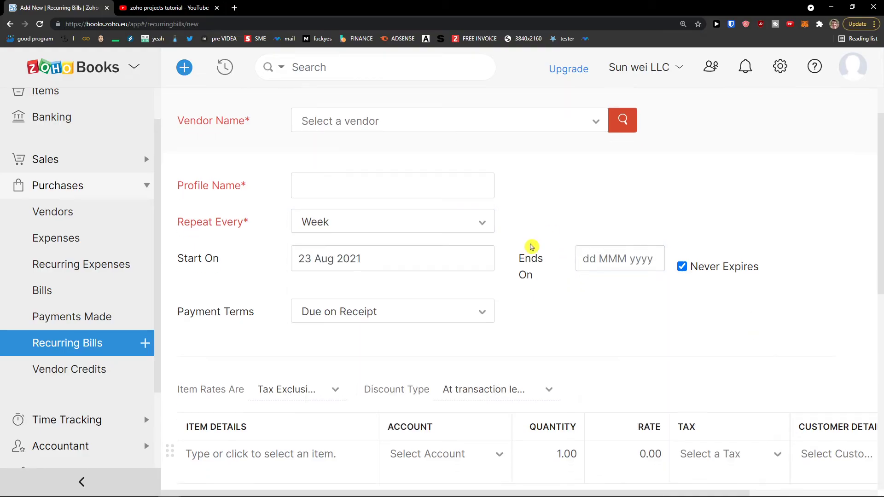
{"action": "scroll", "coordinate": [530, 249], "scroll_direction": "down", "scroll_amount": 3}
{"action": "scroll", "coordinate": [243, 334], "scroll_direction": "up", "scroll_amount": 1}
{"action": "scroll", "coordinate": [322, 335], "scroll_direction": "down", "scroll_amount": 2}
{"action": "scroll", "coordinate": [451, 328], "scroll_direction": "down", "scroll_amount": 3}
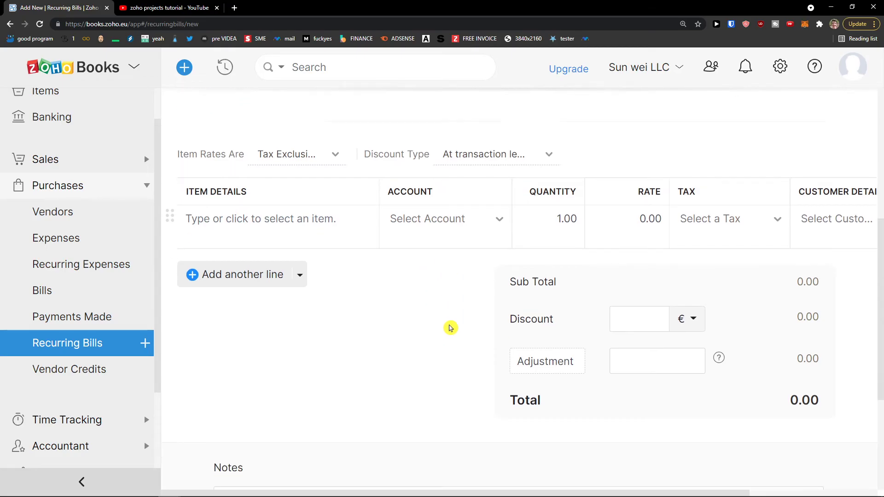
{"action": "scroll", "coordinate": [268, 305], "scroll_direction": "up", "scroll_amount": 3}
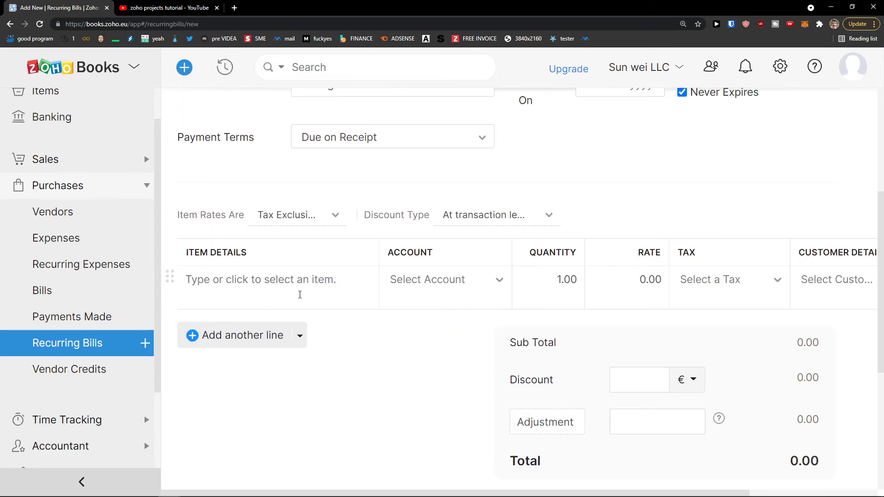
{"action": "scroll", "coordinate": [300, 295], "scroll_direction": "up", "scroll_amount": 4}
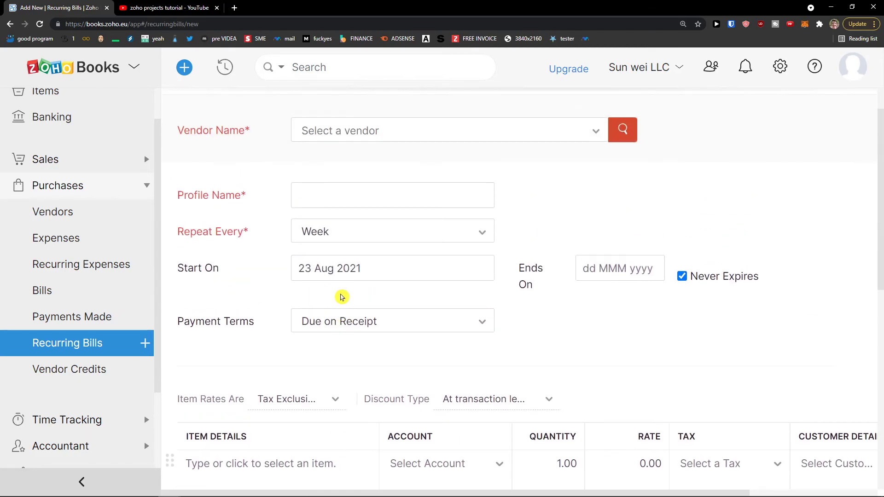
{"action": "scroll", "coordinate": [342, 297], "scroll_direction": "down", "scroll_amount": 8}
{"action": "scroll", "coordinate": [343, 294], "scroll_direction": "down", "scroll_amount": 1}
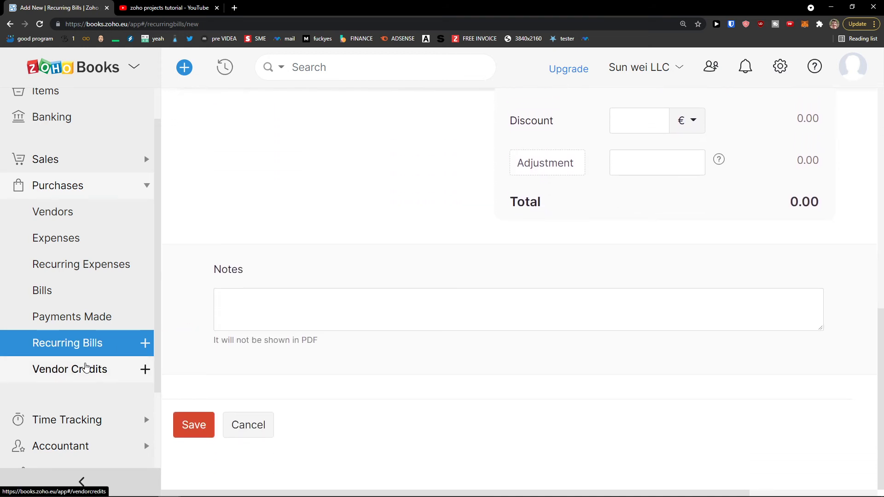
Revisit the recurring bill frequency options unsaved, then go to the empty Vendor Credits page.
{"action": "left_click", "coordinate": [85, 369]}
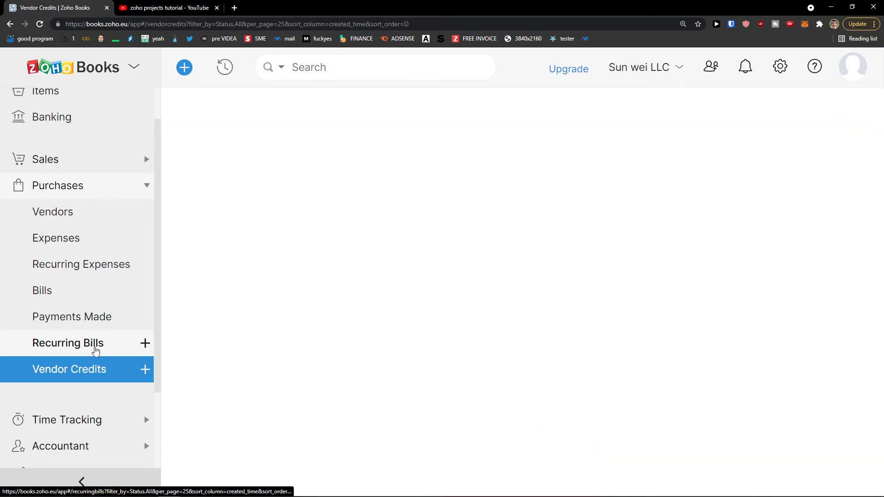
{"action": "left_click", "coordinate": [95, 352]}
{"action": "left_click", "coordinate": [465, 315]}
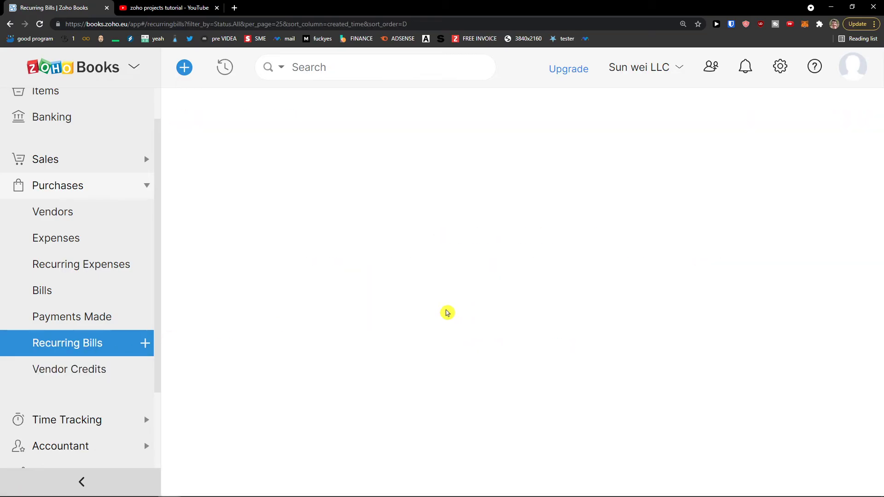
{"action": "left_click", "coordinate": [368, 286]}
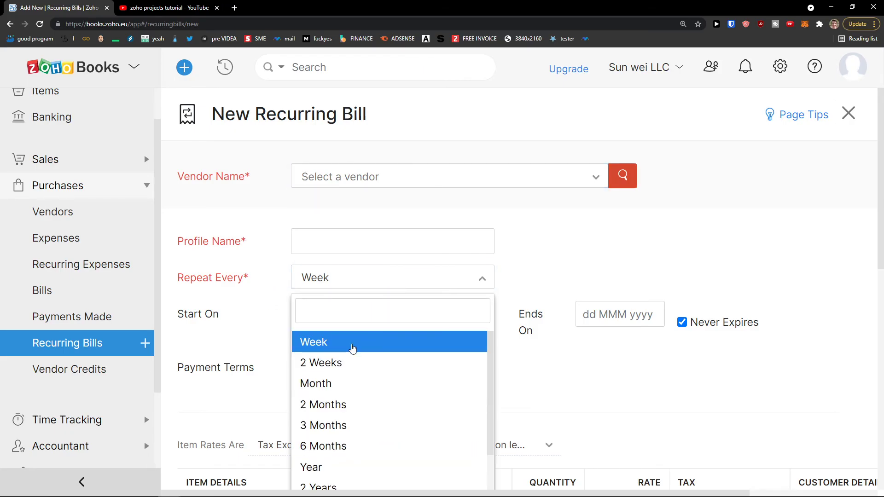
{"action": "left_click", "coordinate": [620, 337]}
{"action": "scroll", "coordinate": [484, 306], "scroll_direction": "down", "scroll_amount": 3}
{"action": "scroll", "coordinate": [486, 307], "scroll_direction": "down", "scroll_amount": 2}
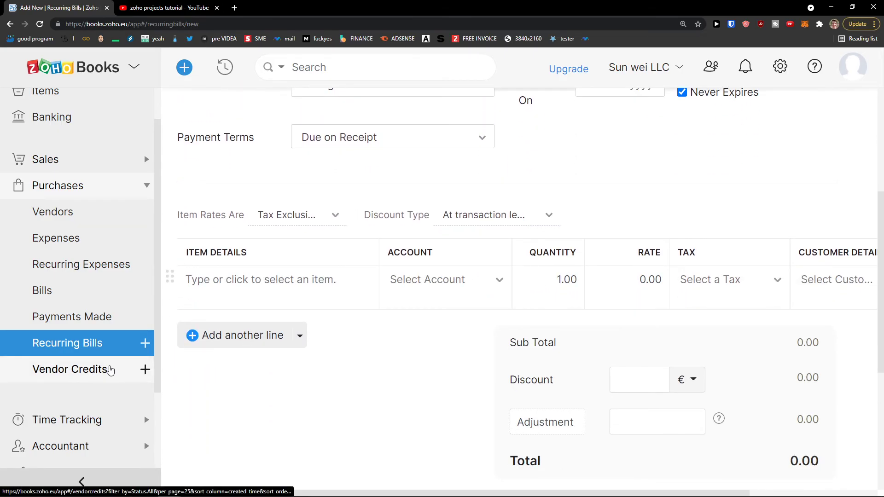
{"action": "left_click", "coordinate": [100, 370]}
{"action": "scroll", "coordinate": [470, 302], "scroll_direction": "down", "scroll_amount": 3}
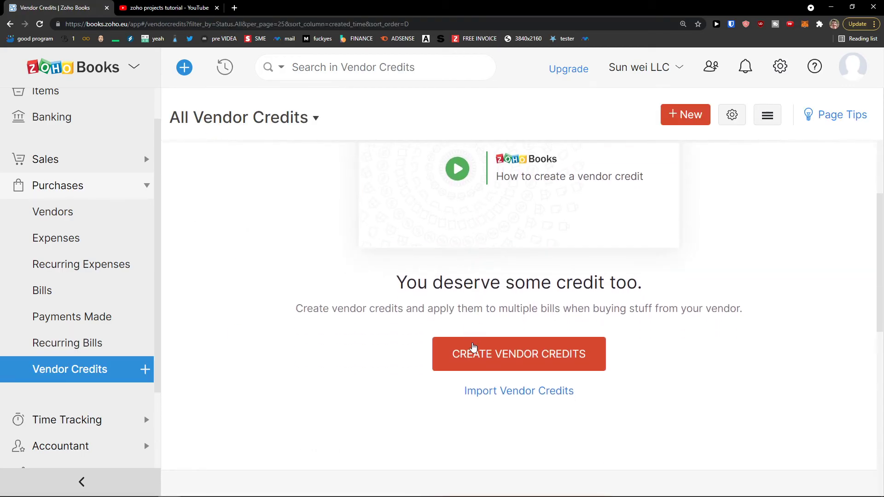
Look through a blank vendor credit form dated 23 Aug 2021, then expand Time Tracking.
{"action": "left_click", "coordinate": [474, 346]}
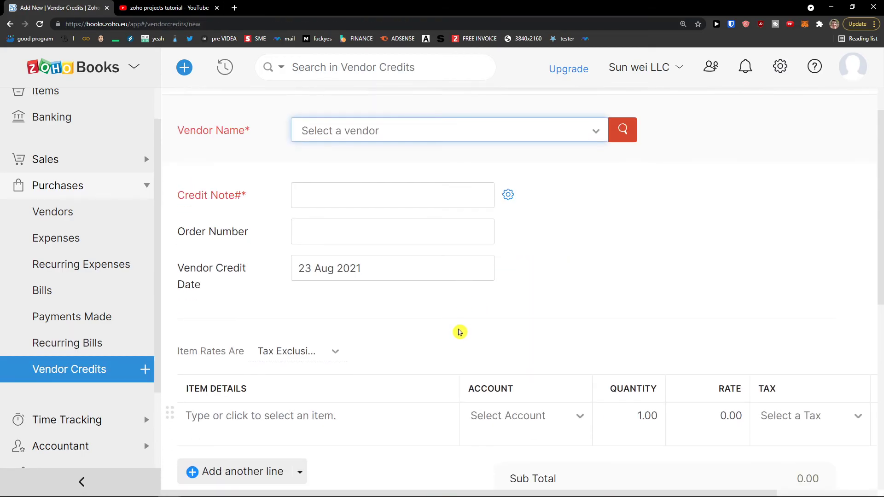
{"action": "scroll", "coordinate": [242, 261], "scroll_direction": "up", "scroll_amount": 1}
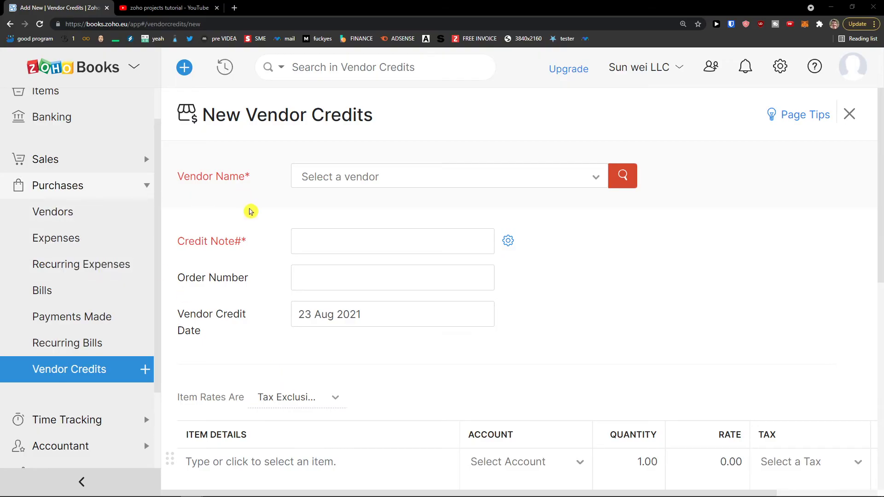
{"action": "scroll", "coordinate": [331, 272], "scroll_direction": "down", "scroll_amount": 2}
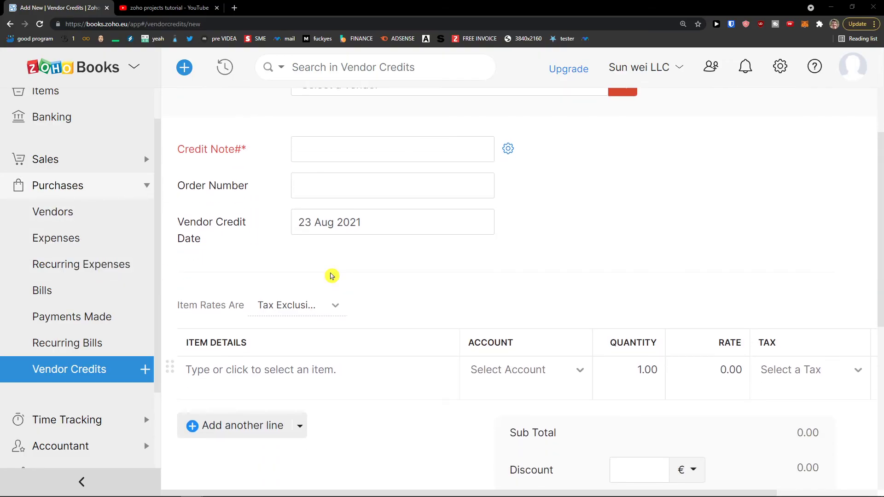
{"action": "scroll", "coordinate": [332, 273], "scroll_direction": "up", "scroll_amount": 2}
{"action": "scroll", "coordinate": [333, 249], "scroll_direction": "down", "scroll_amount": 4}
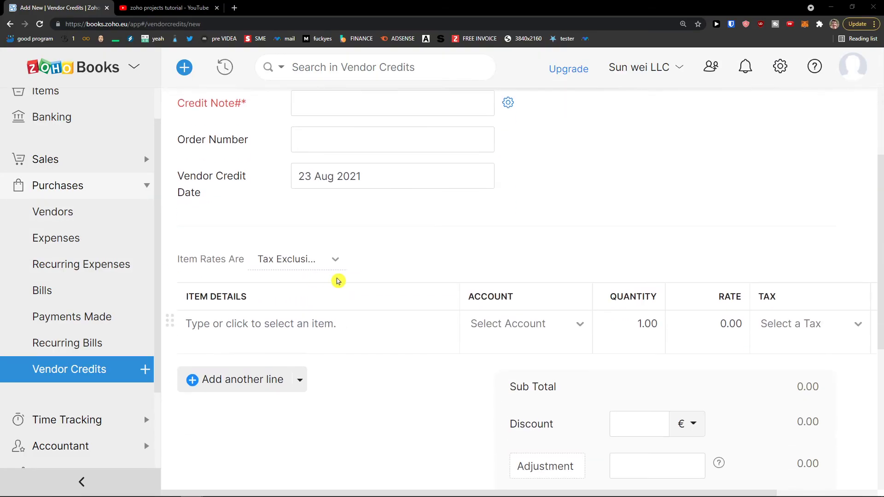
{"action": "scroll", "coordinate": [69, 309], "scroll_direction": "down", "scroll_amount": 1}
{"action": "scroll", "coordinate": [69, 308], "scroll_direction": "up", "scroll_amount": 3}
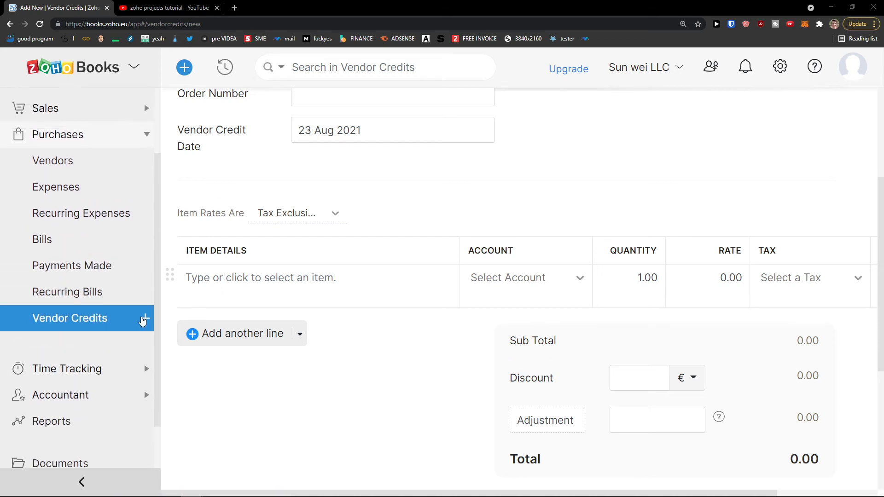
{"action": "scroll", "coordinate": [385, 284], "scroll_direction": "up", "scroll_amount": 3}
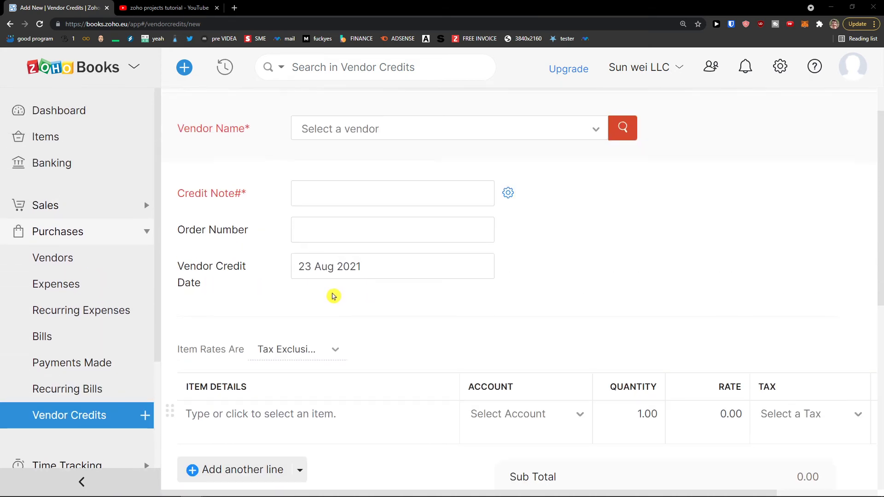
{"action": "scroll", "coordinate": [332, 295], "scroll_direction": "down", "scroll_amount": 3}
{"action": "scroll", "coordinate": [103, 321], "scroll_direction": "down", "scroll_amount": 4}
{"action": "left_click", "coordinate": [87, 281]}
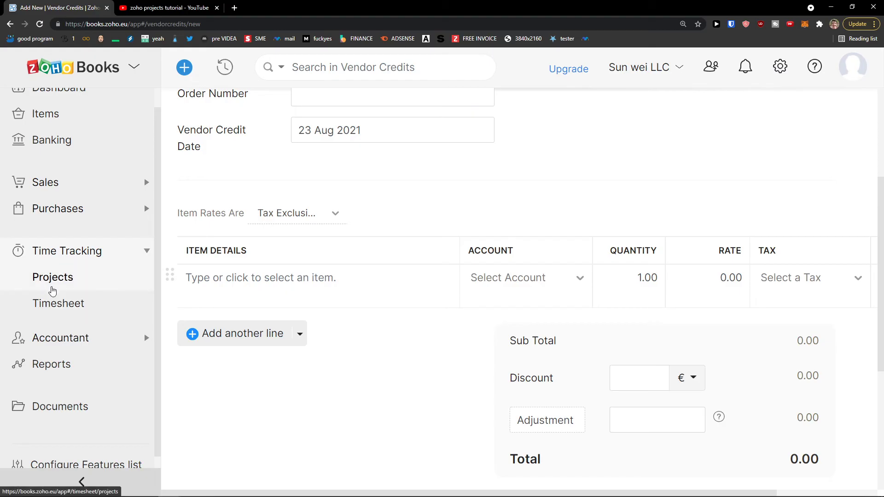
Start a new project from the Projects list and assign it to Sun Customer.
{"action": "left_click", "coordinate": [52, 283]}
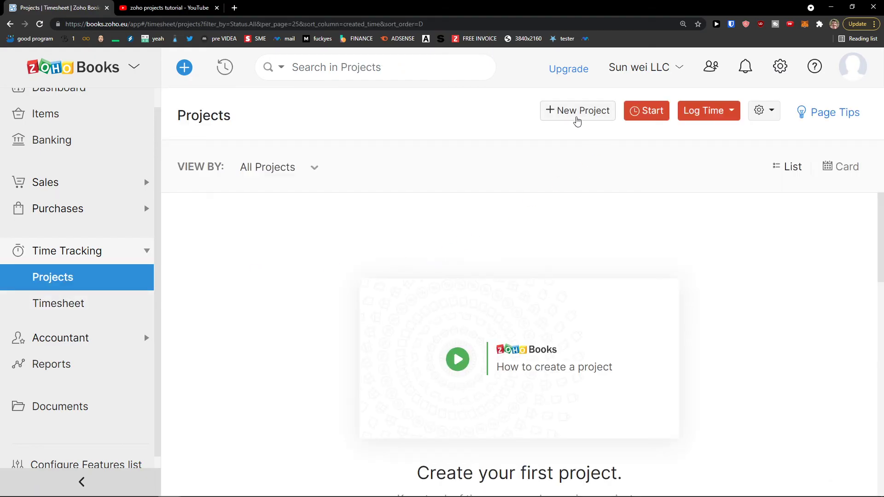
{"action": "left_click", "coordinate": [549, 111]}
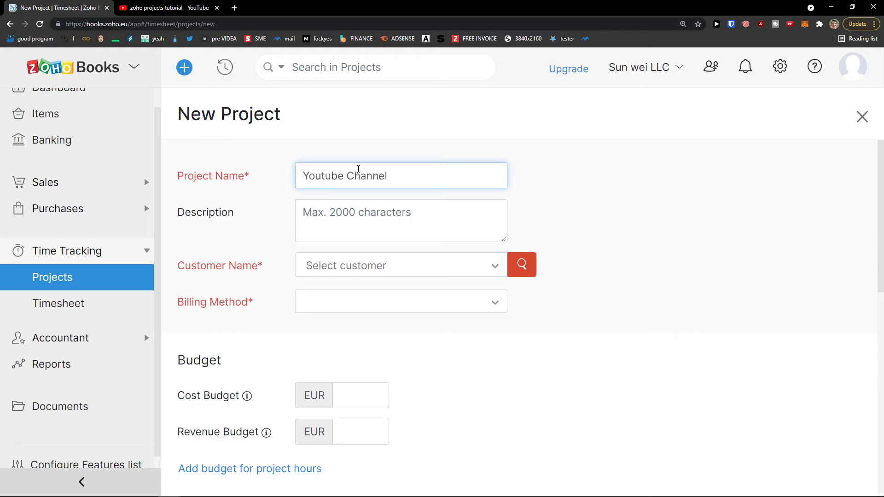
{"action": "left_click", "coordinate": [377, 267]}
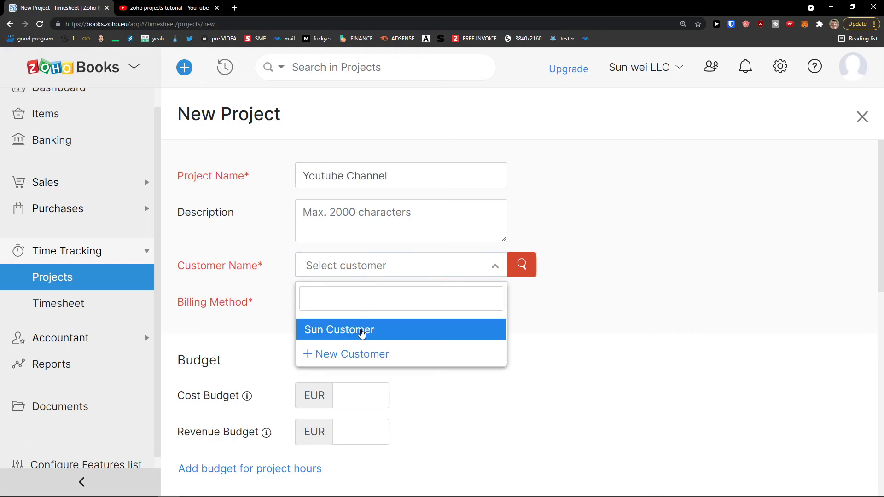
{"action": "left_click", "coordinate": [362, 331]}
Try the available billing methods and settle on Based on Project Hours.
{"action": "left_click", "coordinate": [336, 304]}
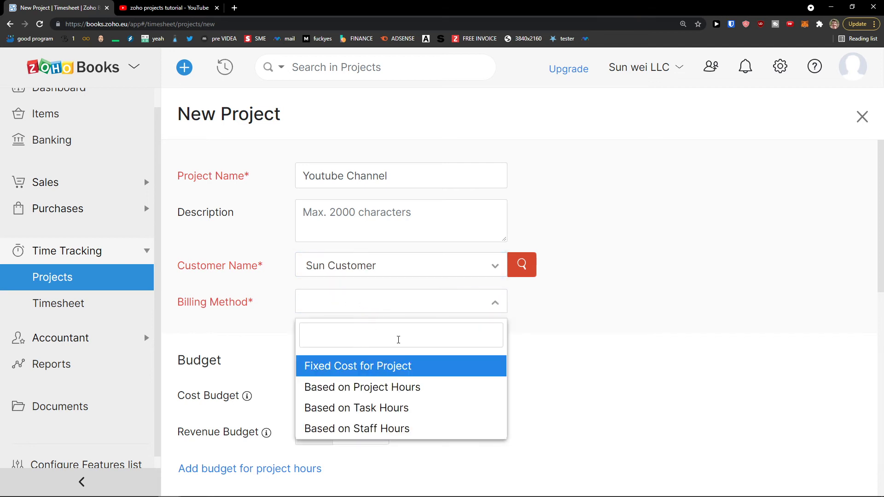
{"action": "scroll", "coordinate": [355, 369], "scroll_direction": "down", "scroll_amount": 1}
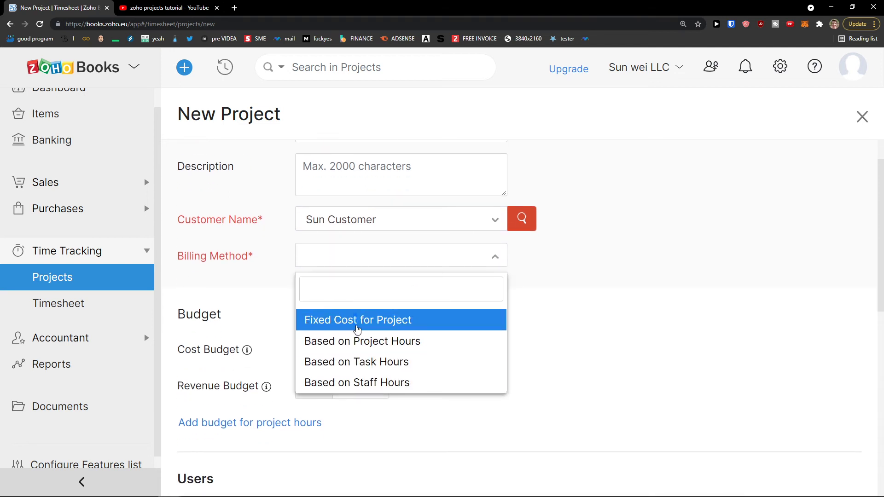
{"action": "left_click", "coordinate": [355, 324]}
{"action": "left_click", "coordinate": [354, 268]}
{"action": "left_click", "coordinate": [270, 300]}
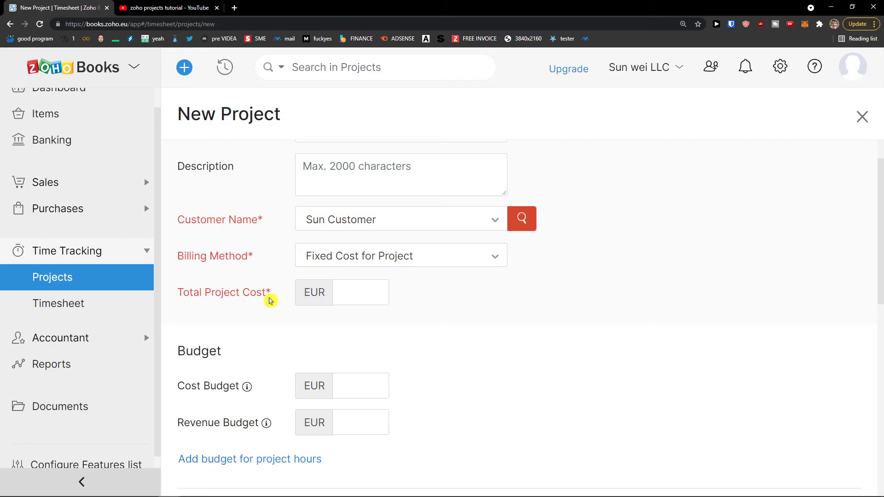
{"action": "left_click", "coordinate": [353, 295]}
{"action": "left_click", "coordinate": [347, 256]}
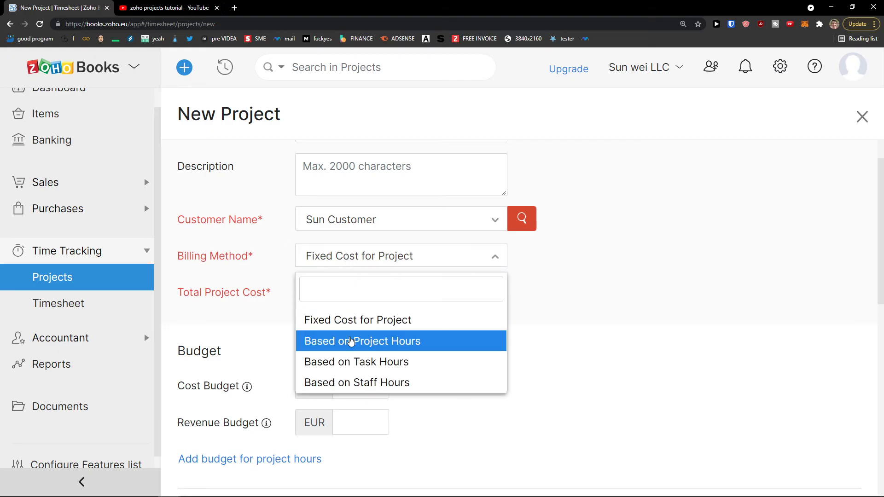
{"action": "left_click", "coordinate": [350, 345]}
{"action": "left_click", "coordinate": [354, 295]}
{"action": "left_click", "coordinate": [342, 266]}
{"action": "left_click", "coordinate": [341, 319]}
{"action": "left_click", "coordinate": [339, 264]}
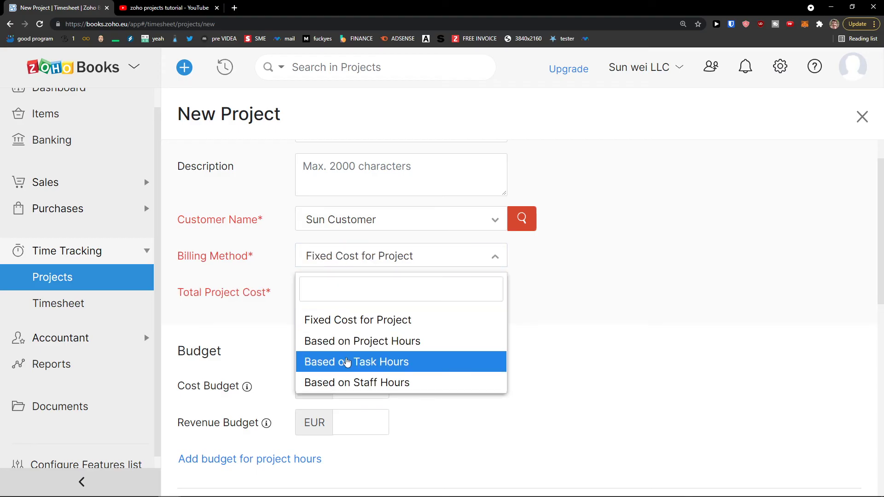
{"action": "left_click", "coordinate": [347, 362]}
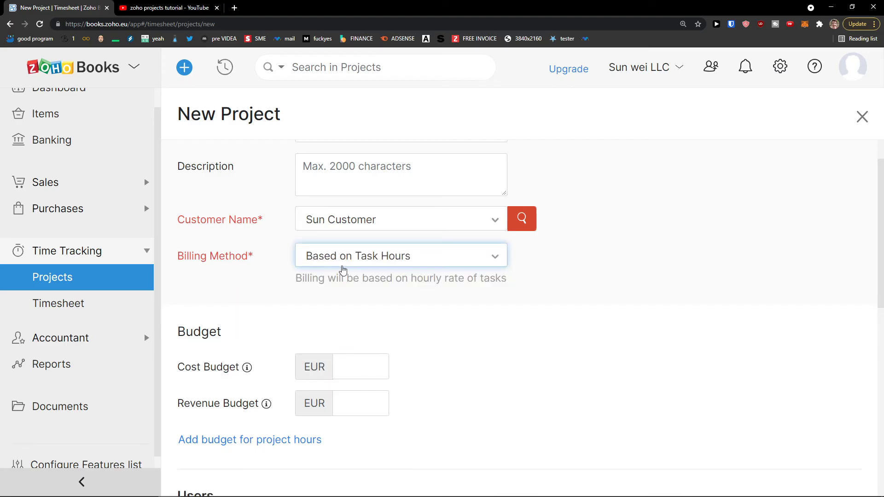
{"action": "left_click", "coordinate": [342, 263]}
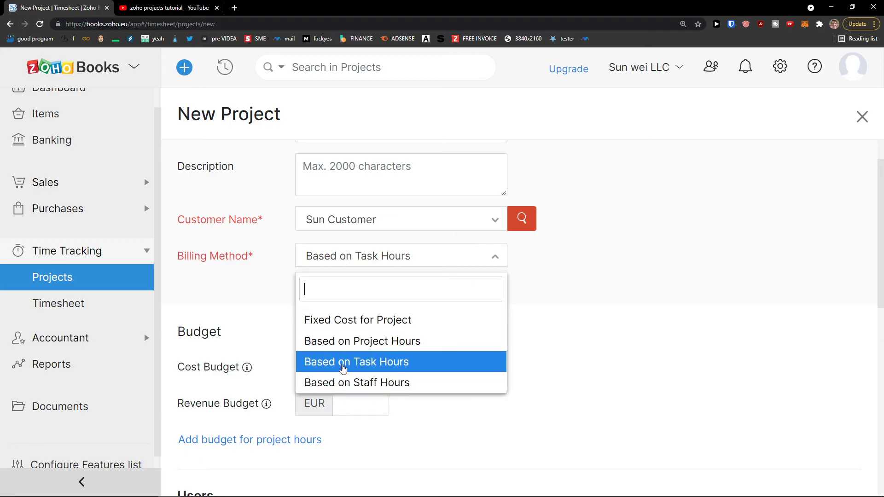
{"action": "left_click", "coordinate": [343, 382]}
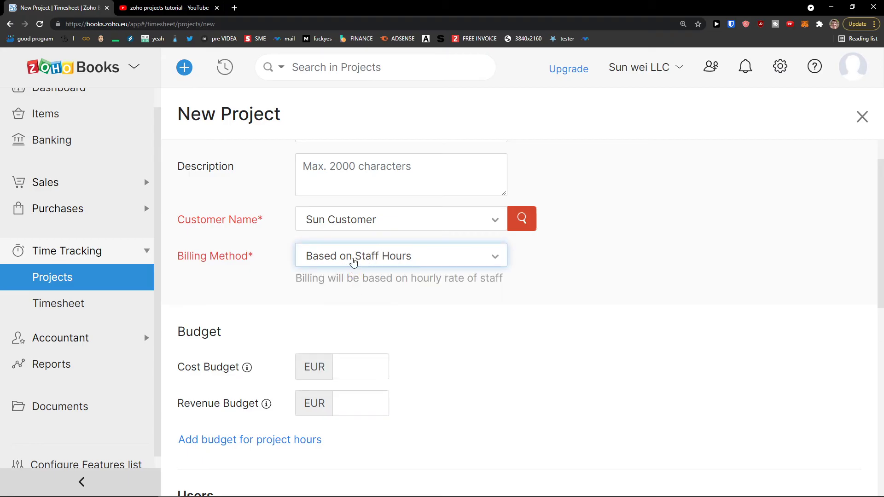
{"action": "left_click", "coordinate": [409, 262]}
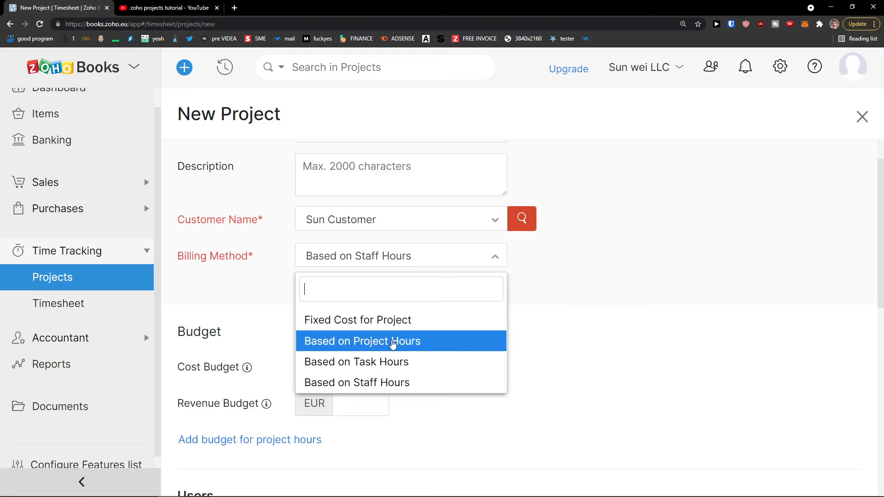
{"action": "left_click", "coordinate": [387, 340]}
Enter a 50 per hour rate, 1000 cost budget and 2000 revenue budget.
{"action": "left_click", "coordinate": [353, 292]}
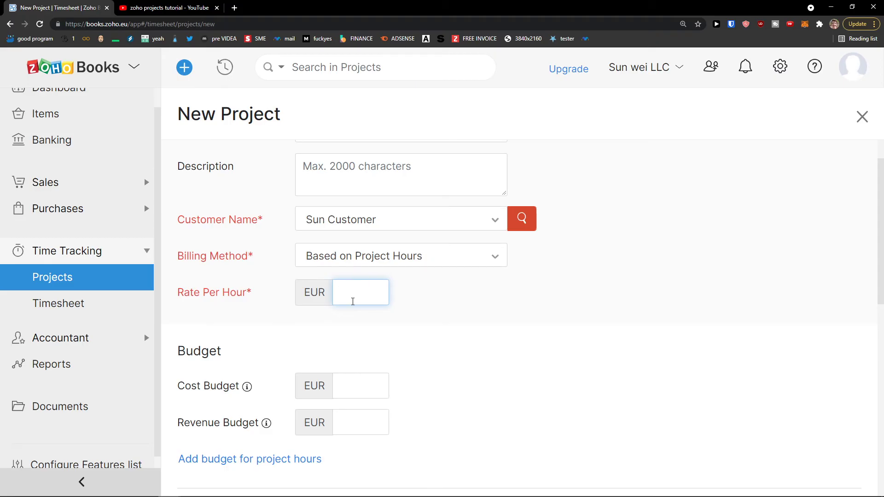
{"action": "type", "text": "50"}
{"action": "scroll", "coordinate": [415, 313], "scroll_direction": "down", "scroll_amount": 2}
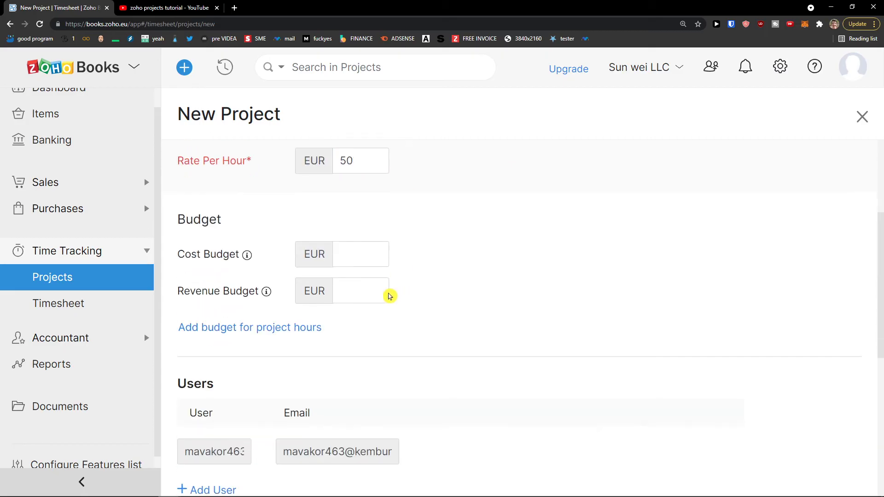
{"action": "left_click", "coordinate": [353, 301]}
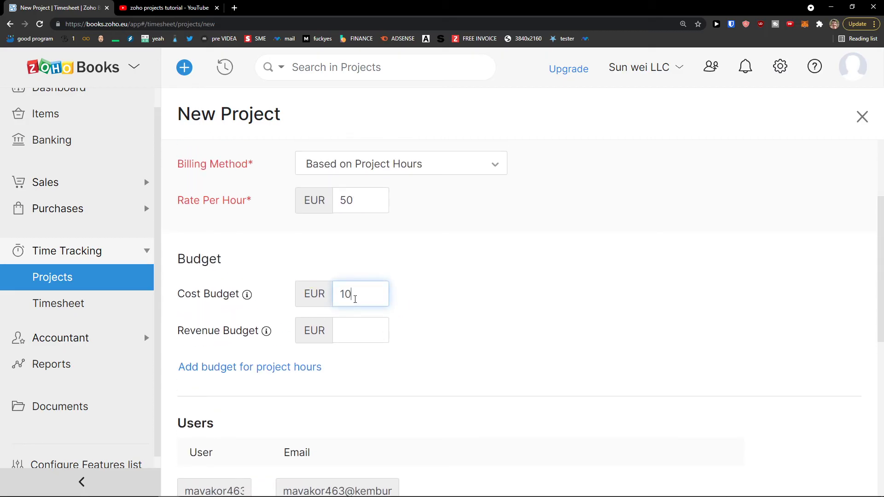
{"action": "left_click", "coordinate": [351, 331]}
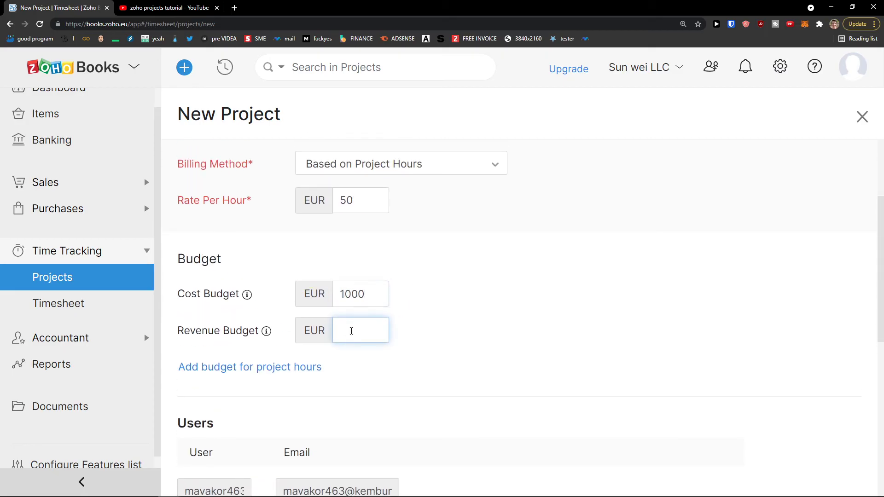
{"action": "mouse_move", "coordinate": [267, 330]}
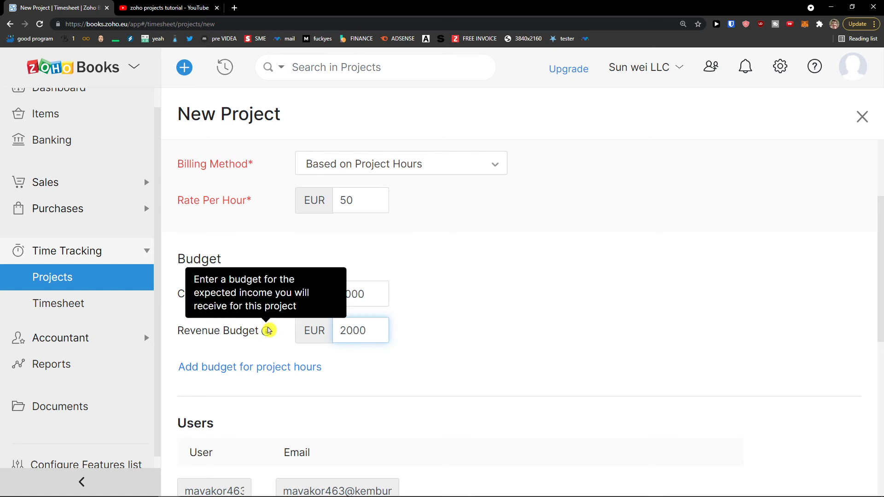
{"action": "left_click", "coordinate": [404, 333]}
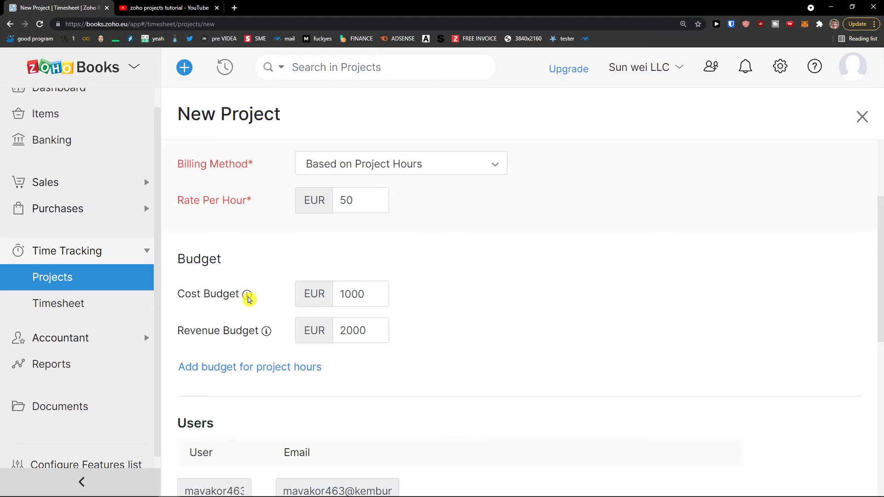
{"action": "mouse_move", "coordinate": [246, 296]}
{"action": "scroll", "coordinate": [408, 294], "scroll_direction": "up", "scroll_amount": 3}
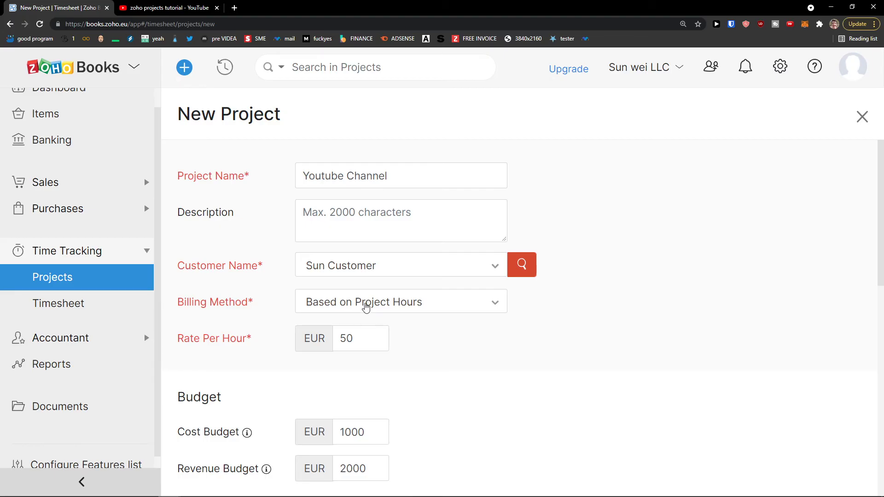
{"action": "left_click", "coordinate": [366, 308]}
{"action": "left_click", "coordinate": [265, 336]}
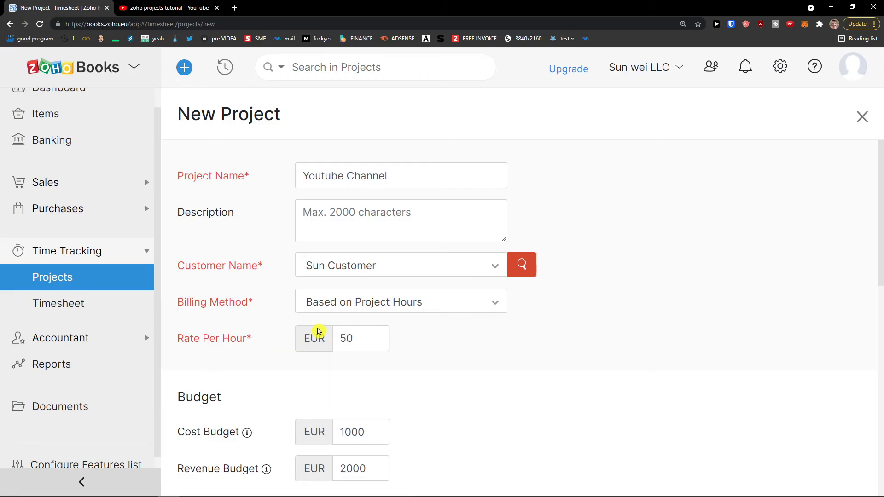
{"action": "scroll", "coordinate": [279, 348], "scroll_direction": "down", "scroll_amount": 7}
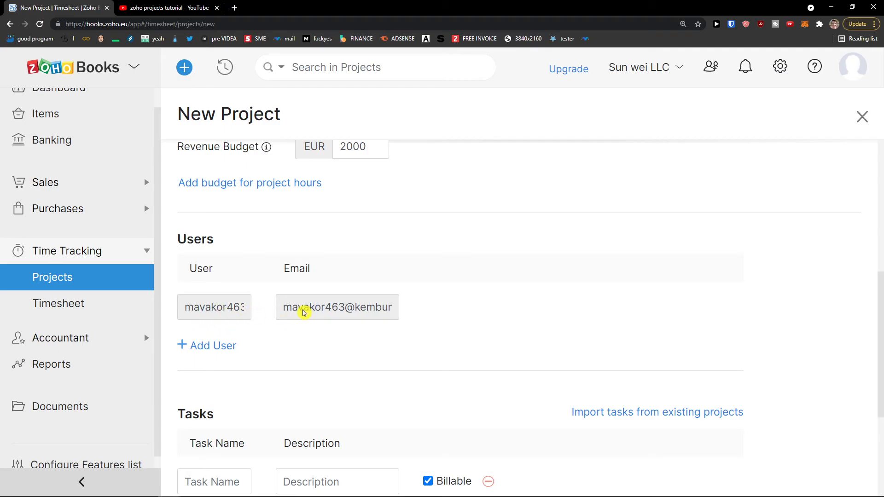
{"action": "scroll", "coordinate": [295, 307], "scroll_direction": "down", "scroll_amount": 4}
Add the task 'Youtube SEO' and save the Youtube Channel project.
{"action": "left_click", "coordinate": [222, 307]}
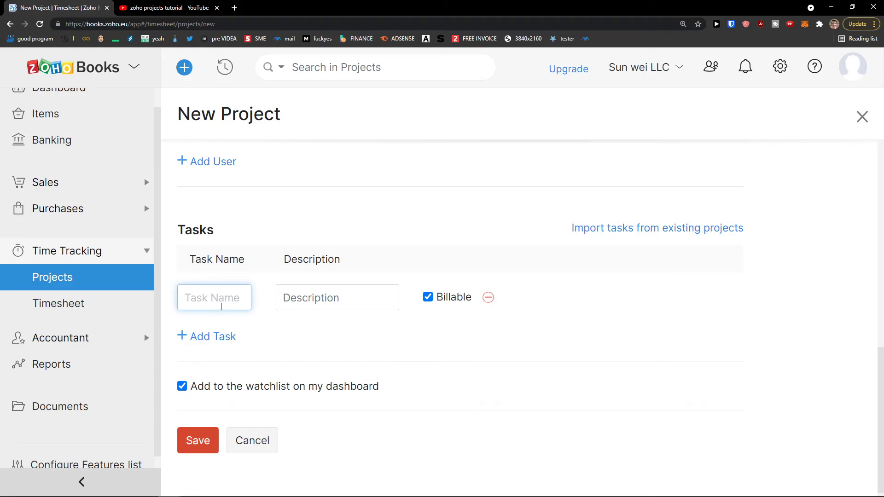
{"action": "type", "text": "Youtube SEO"}
{"action": "key", "text": "Return"}
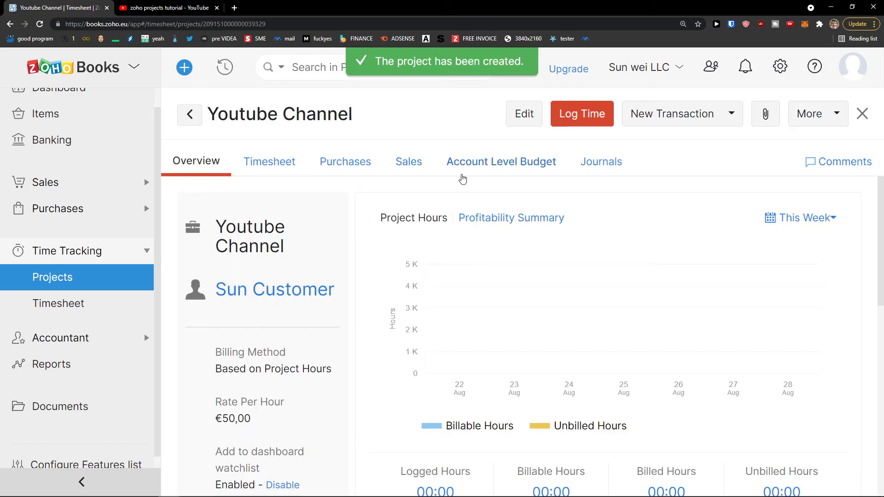
Reopen the Youtube Channel project and name its second task 'Youtube Scripti'.
{"action": "scroll", "coordinate": [393, 239], "scroll_direction": "down", "scroll_amount": 6}
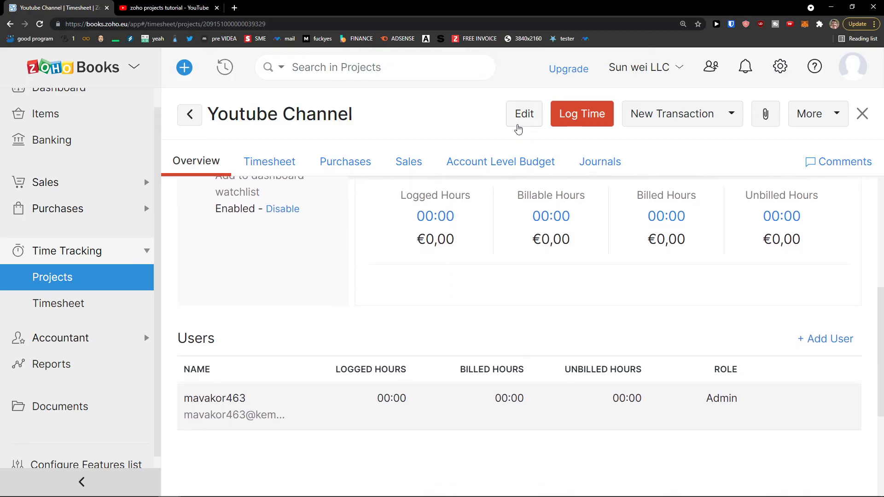
{"action": "left_click", "coordinate": [519, 120]}
{"action": "scroll", "coordinate": [245, 300], "scroll_direction": "down", "scroll_amount": 10}
{"action": "scroll", "coordinate": [247, 303], "scroll_direction": "down", "scroll_amount": 2}
{"action": "left_click", "coordinate": [227, 333]}
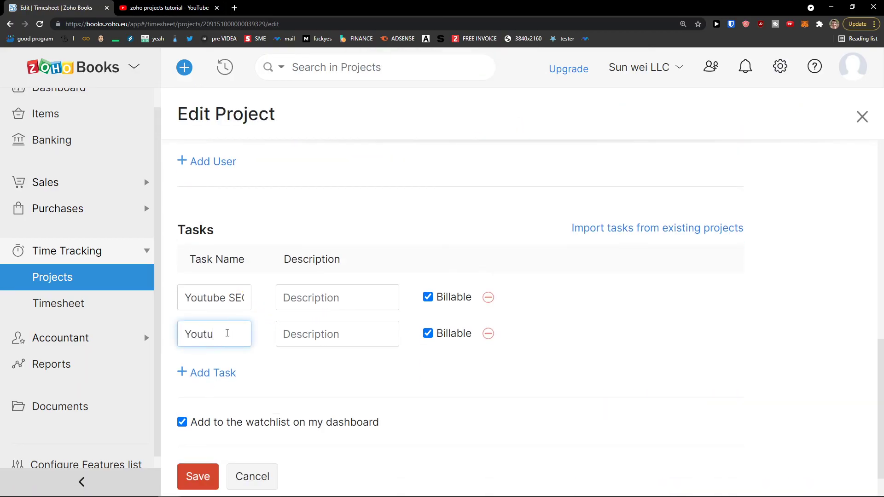
{"action": "type", "text": "Youtube Scripti"}
Add a third task named 'Youtube Video' and save the project.
{"action": "left_click", "coordinate": [222, 374]}
{"action": "left_click", "coordinate": [222, 366]}
{"action": "type", "text": "Youtube Video"}
{"action": "scroll", "coordinate": [222, 362], "scroll_direction": "down", "scroll_amount": 2}
{"action": "left_click", "coordinate": [192, 431]}
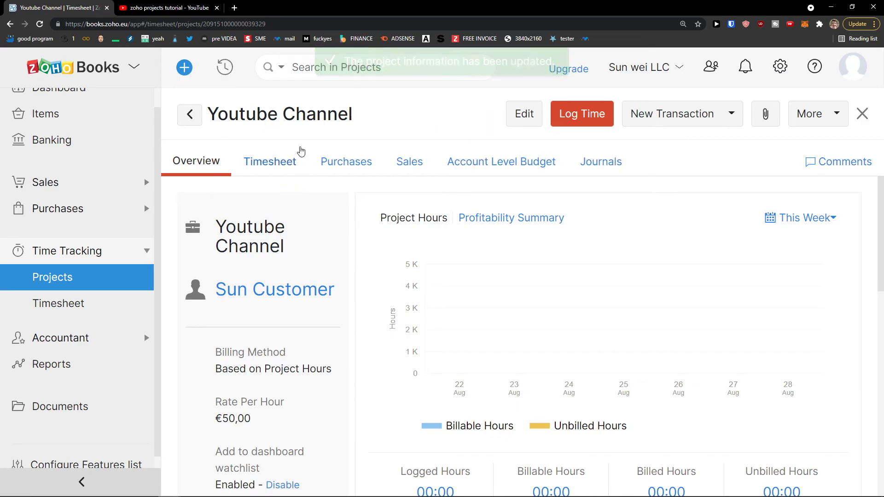
Review the project's Timesheet, Purchases and Sales tabs.
{"action": "scroll", "coordinate": [451, 216], "scroll_direction": "down", "scroll_amount": 1}
{"action": "scroll", "coordinate": [445, 221], "scroll_direction": "down", "scroll_amount": 1}
{"action": "scroll", "coordinate": [444, 221], "scroll_direction": "up", "scroll_amount": 3}
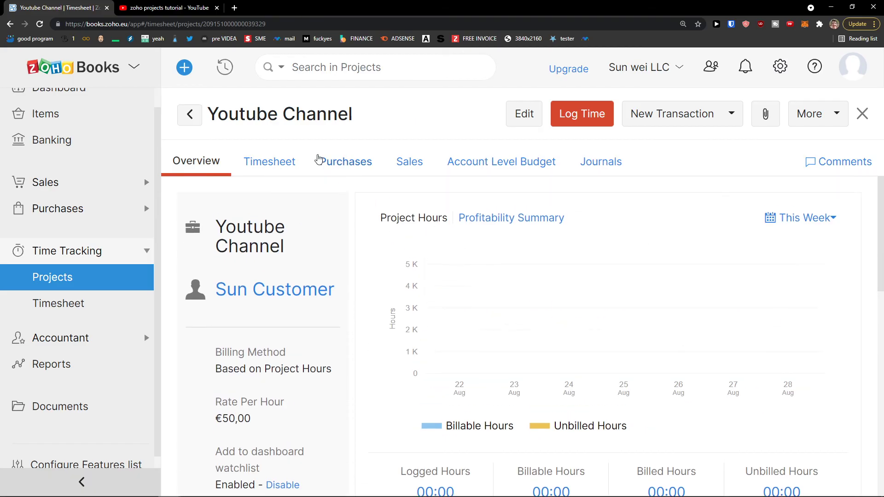
{"action": "left_click", "coordinate": [266, 167]}
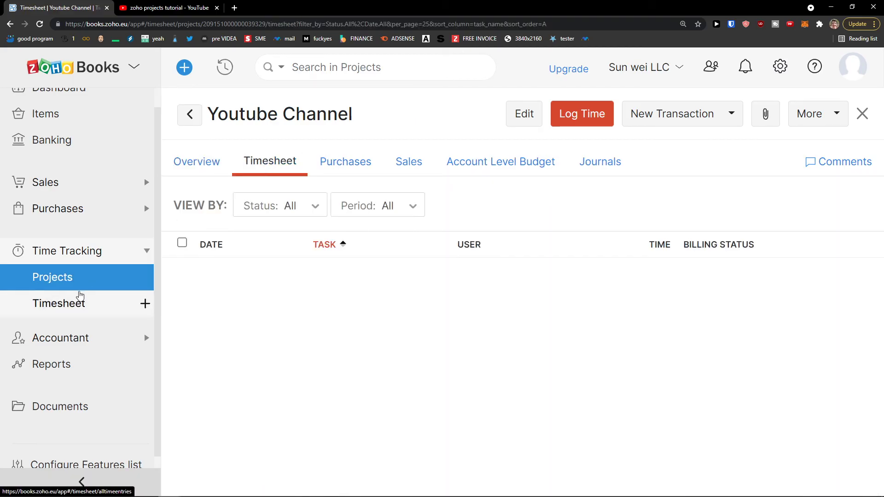
{"action": "left_click", "coordinate": [334, 166]}
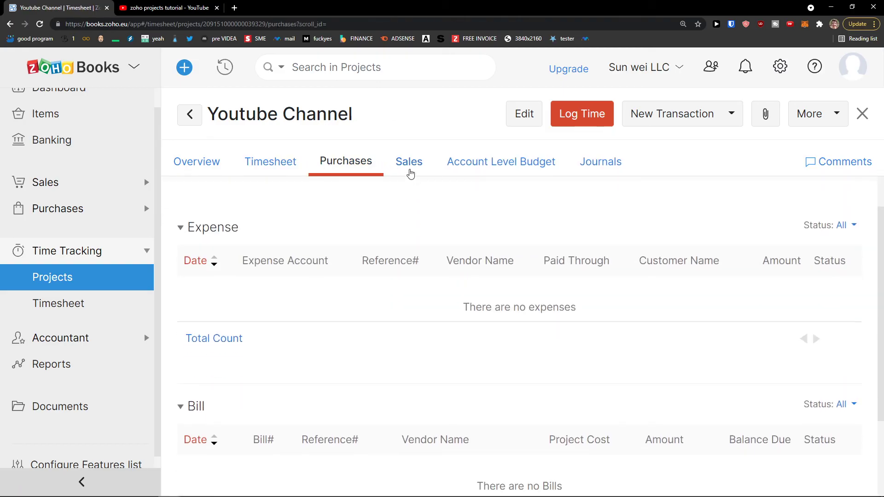
{"action": "left_click", "coordinate": [410, 173]}
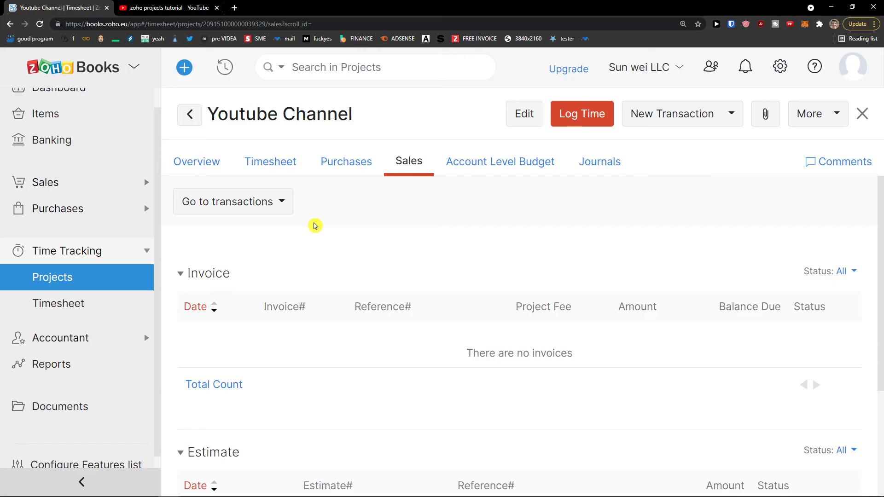
Show which new transactions can be created for the project.
{"action": "scroll", "coordinate": [389, 270], "scroll_direction": "down", "scroll_amount": 4}
{"action": "scroll", "coordinate": [390, 272], "scroll_direction": "up", "scroll_amount": 4}
{"action": "left_click", "coordinate": [636, 113]}
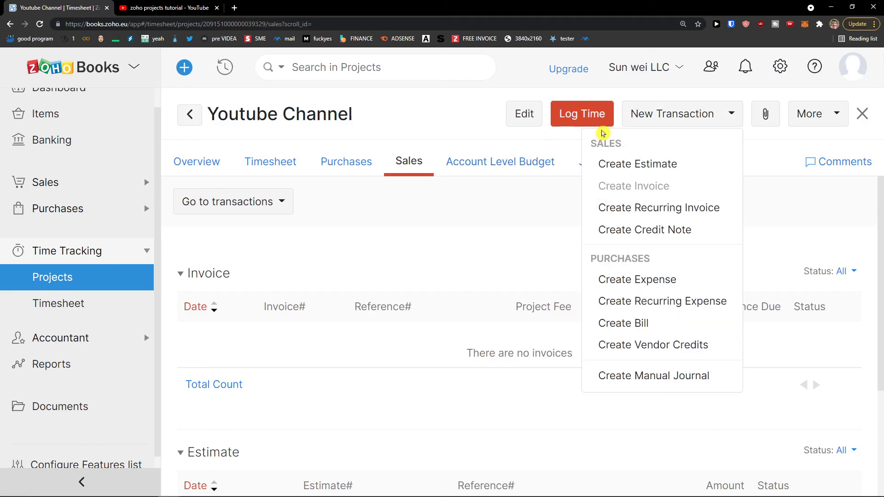
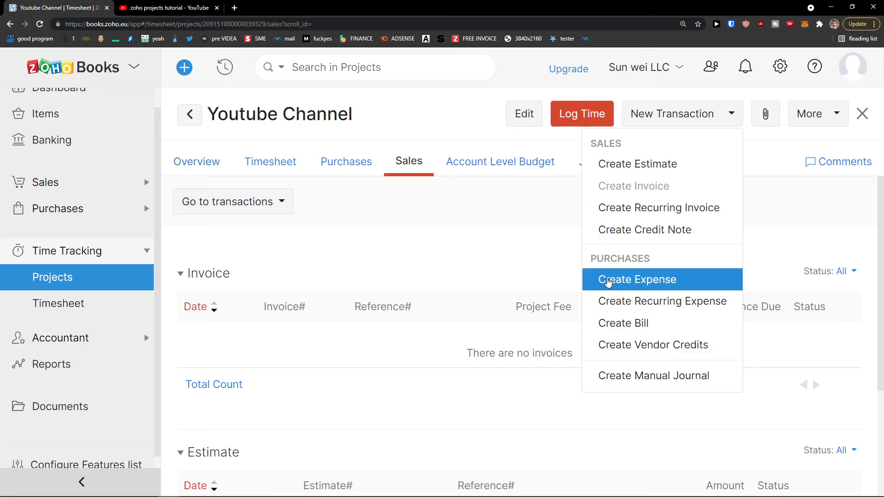
Close the New Transaction list to return to the project's empty Sales tab.
{"action": "left_click", "coordinate": [428, 223]}
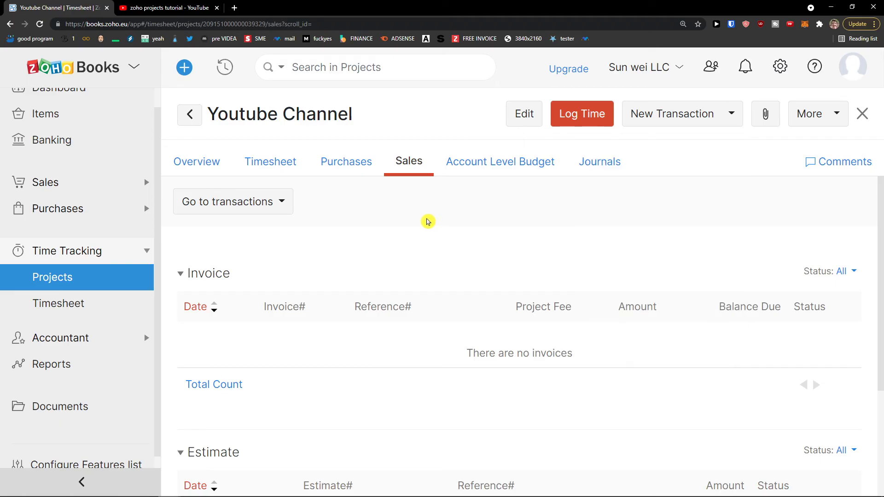
Log 10:00 hours of Youtube SEO time on Youtube Channel for 23 Aug 2021.
{"action": "left_click", "coordinate": [587, 117]}
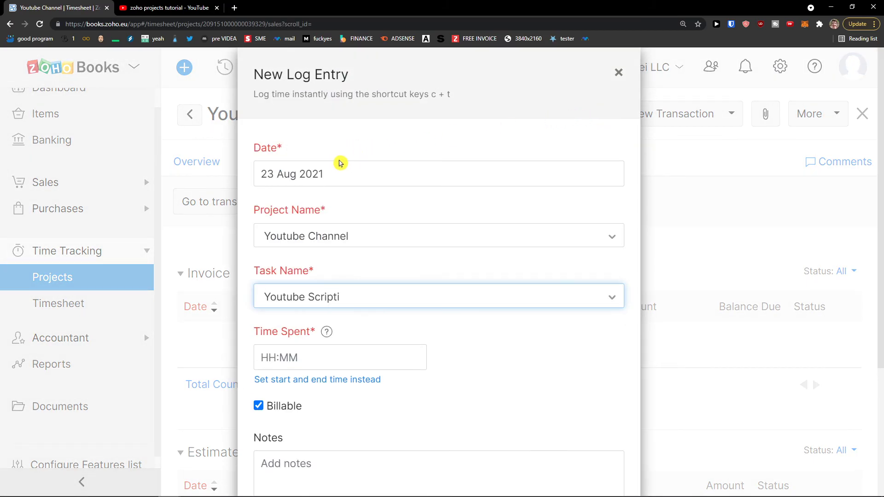
{"action": "left_click", "coordinate": [370, 240]}
{"action": "left_click", "coordinate": [372, 240]}
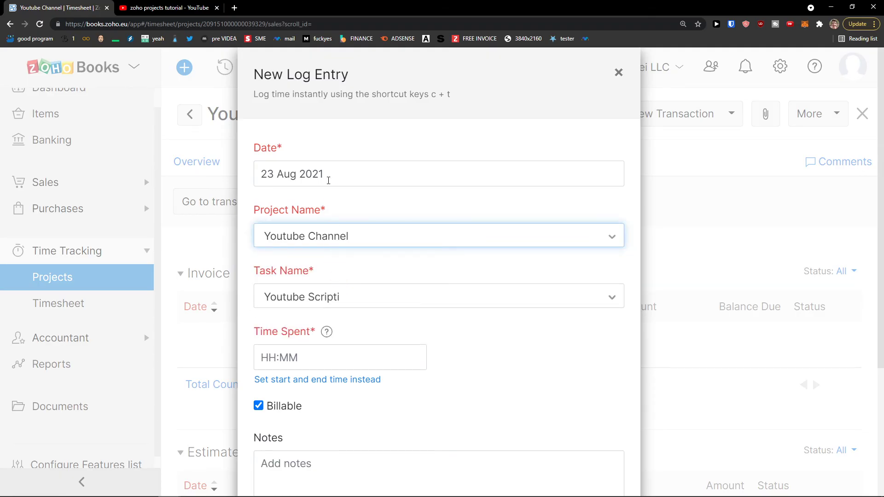
{"action": "scroll", "coordinate": [325, 244], "scroll_direction": "down", "scroll_amount": 3}
{"action": "left_click", "coordinate": [365, 158]}
{"action": "left_click", "coordinate": [335, 246]}
{"action": "left_click", "coordinate": [336, 223]}
{"action": "type", "text": "10"}
{"action": "left_click", "coordinate": [443, 277]}
{"action": "scroll", "coordinate": [445, 269], "scroll_direction": "up", "scroll_amount": 3}
{"action": "scroll", "coordinate": [419, 246], "scroll_direction": "down", "scroll_amount": 4}
{"action": "left_click", "coordinate": [277, 453]}
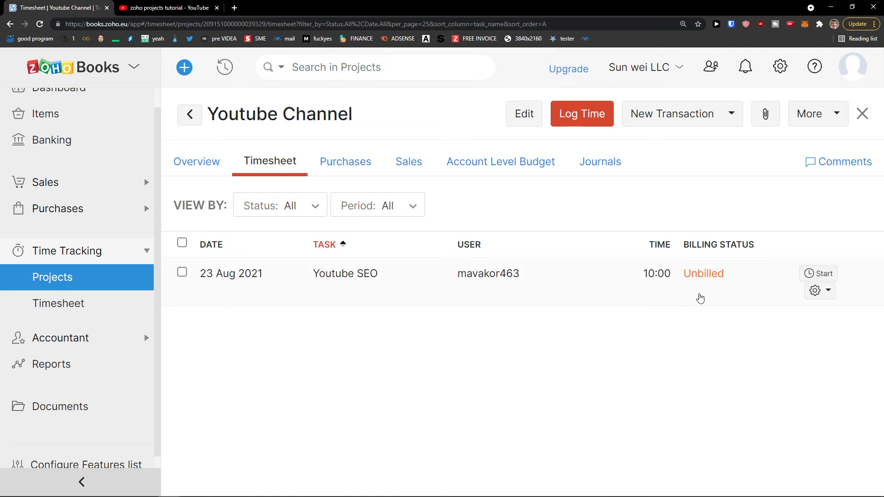
Start a timer on the Youtube SEO entry and re-save the entry unchanged.
{"action": "left_click", "coordinate": [819, 291]}
{"action": "left_click", "coordinate": [818, 275]}
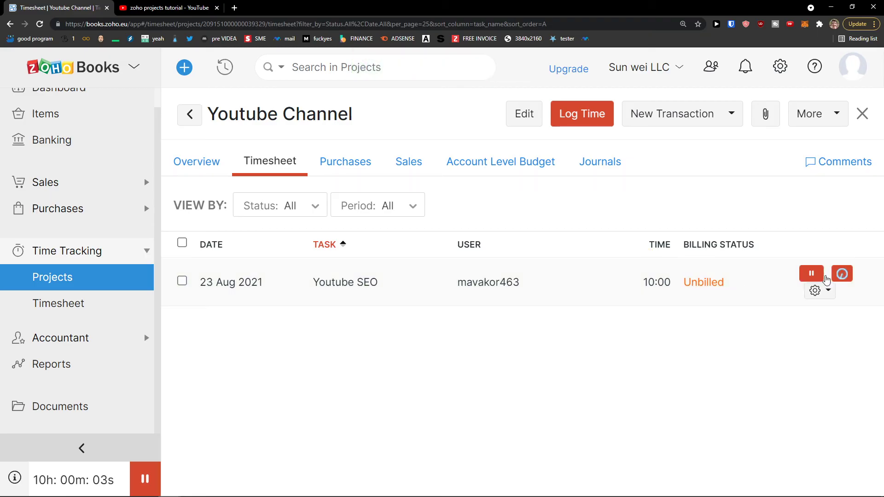
{"action": "left_click", "coordinate": [713, 288]}
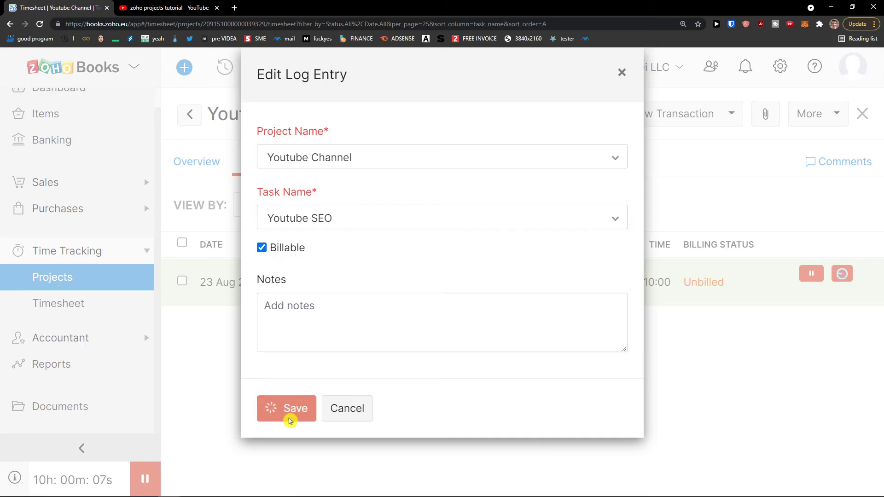
{"action": "left_click", "coordinate": [288, 414]}
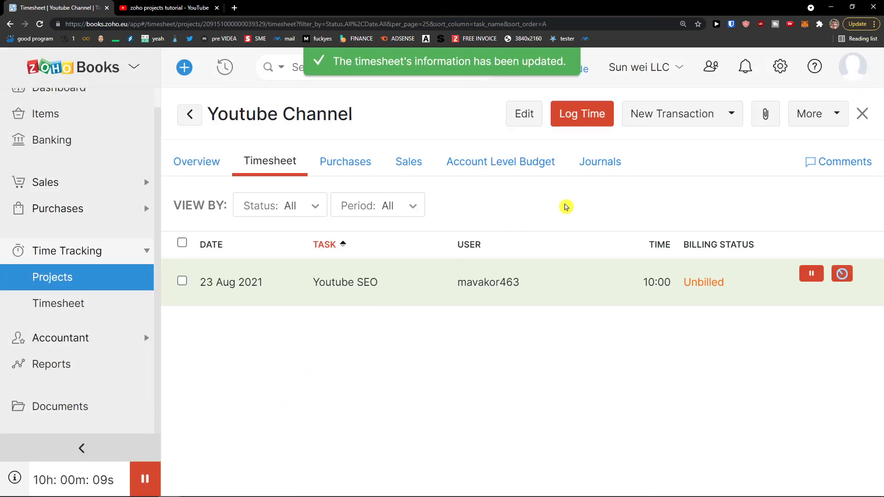
Reopen the entry editor, close it unchanged, and stop the running timer.
{"action": "left_click", "coordinate": [815, 291]}
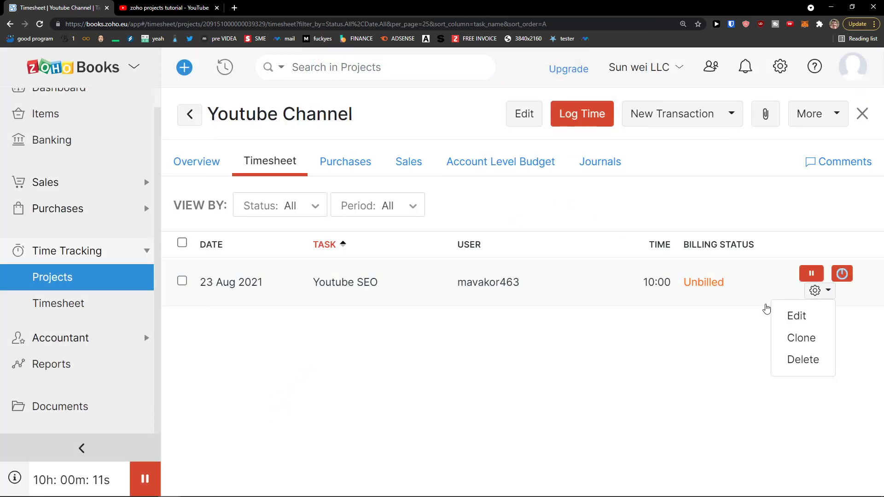
{"action": "left_click", "coordinate": [796, 316]}
{"action": "left_click", "coordinate": [622, 72]}
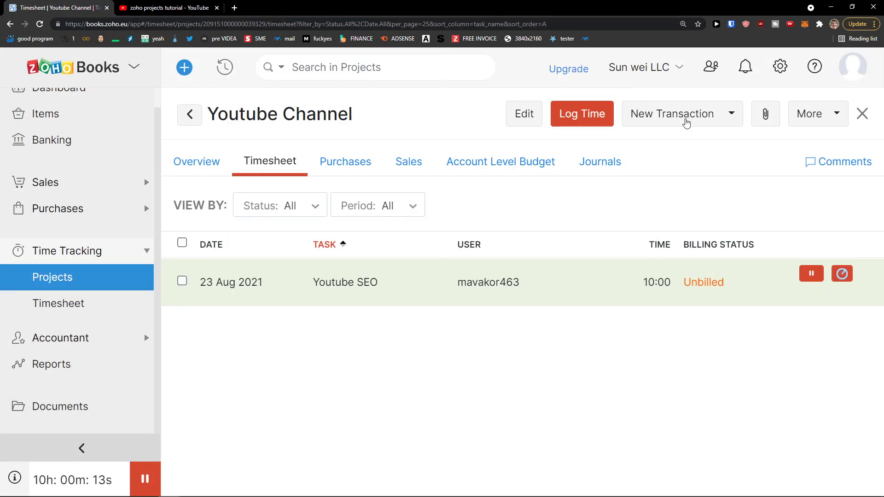
{"action": "left_click", "coordinate": [836, 272]}
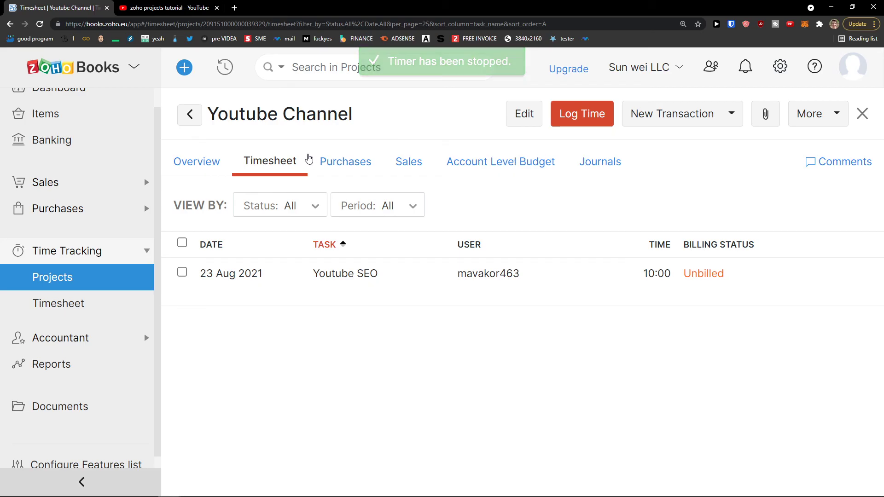
Open the project's New Transaction list of transaction types.
{"action": "left_click", "coordinate": [667, 128]}
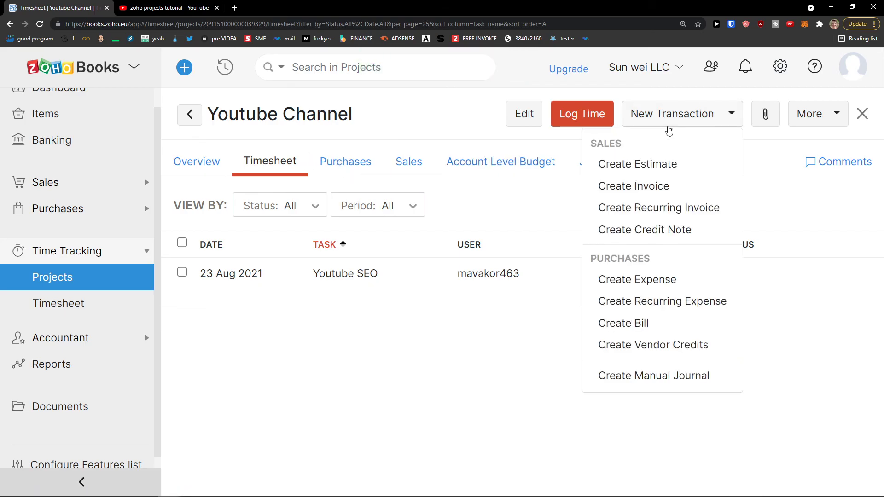
{"action": "left_click", "coordinate": [536, 186]}
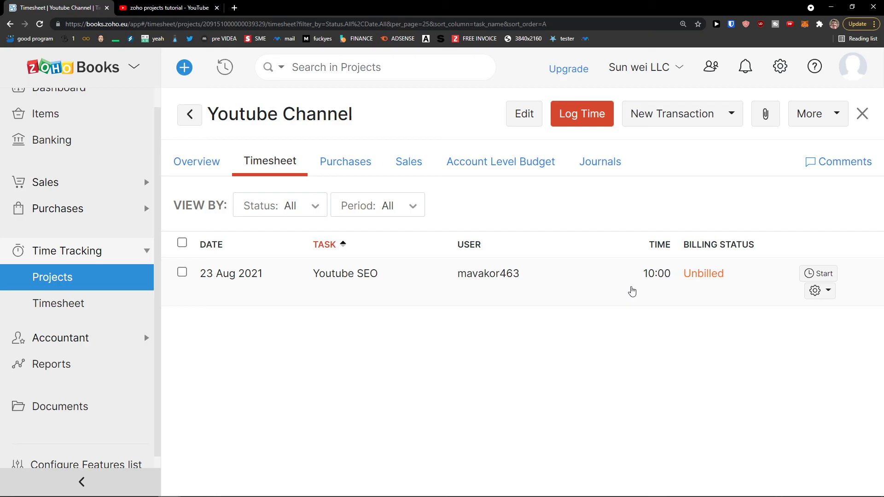
{"action": "left_click", "coordinate": [715, 121]}
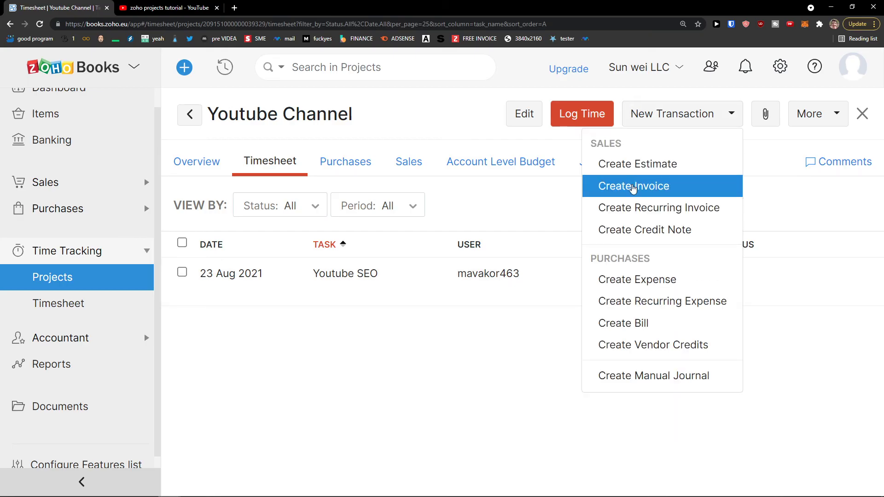
Create an invoice from the project's logged time as a single line for the project.
{"action": "left_click", "coordinate": [633, 186]}
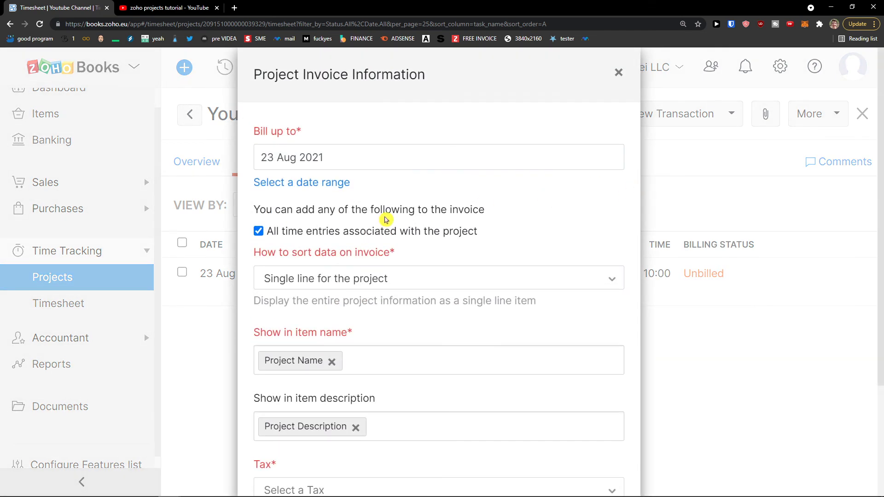
{"action": "scroll", "coordinate": [383, 231], "scroll_direction": "down", "scroll_amount": 1}
{"action": "left_click", "coordinate": [375, 235]}
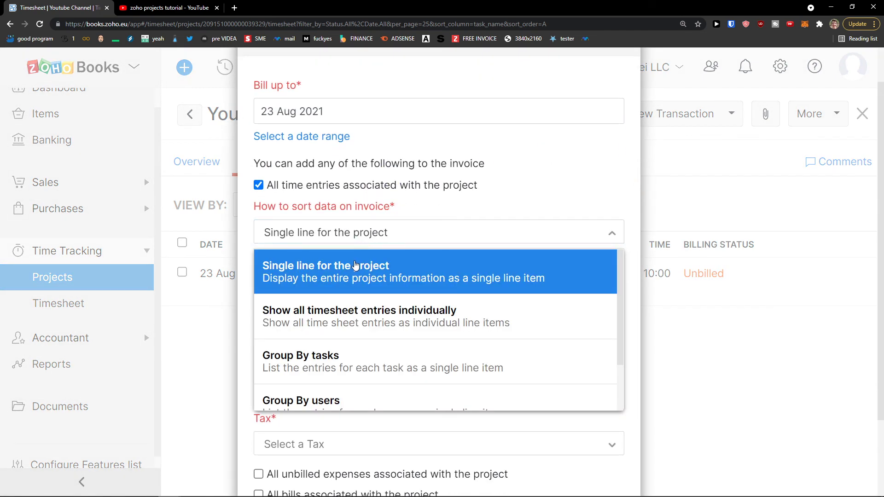
{"action": "left_click", "coordinate": [355, 266]}
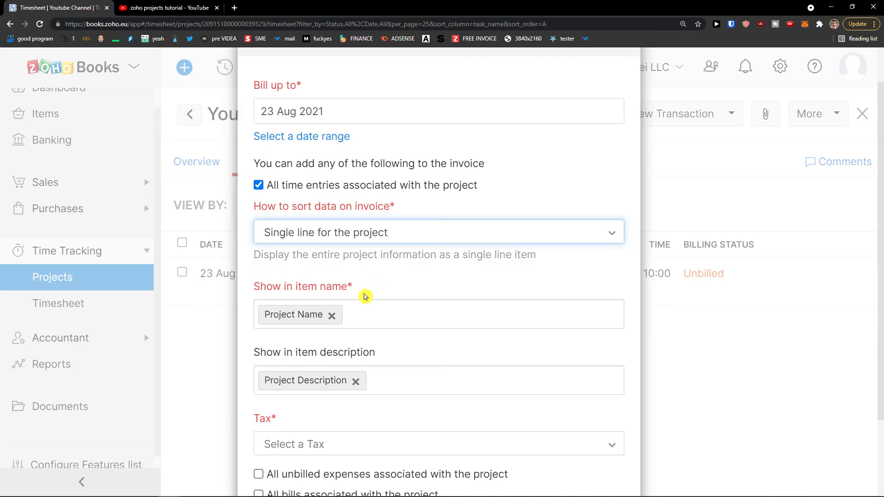
{"action": "scroll", "coordinate": [365, 296], "scroll_direction": "down", "scroll_amount": 2}
{"action": "scroll", "coordinate": [352, 352], "scroll_direction": "up", "scroll_amount": 2}
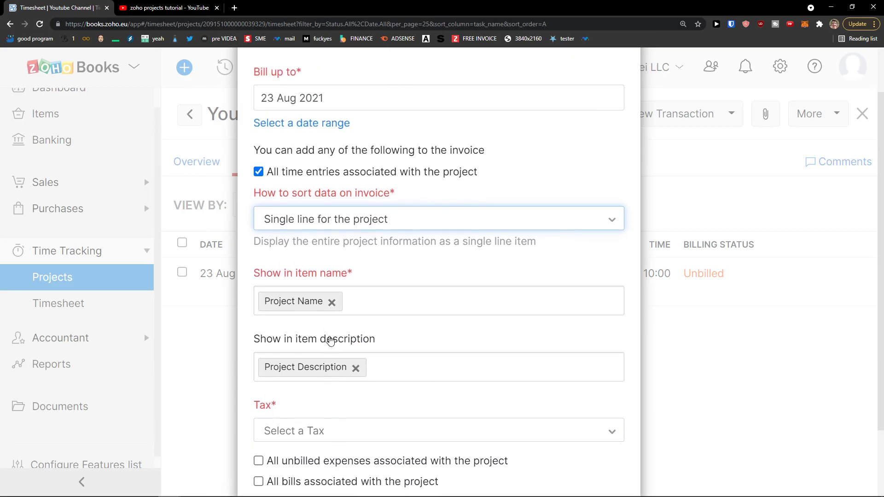
{"action": "scroll", "coordinate": [276, 399], "scroll_direction": "down", "scroll_amount": 2}
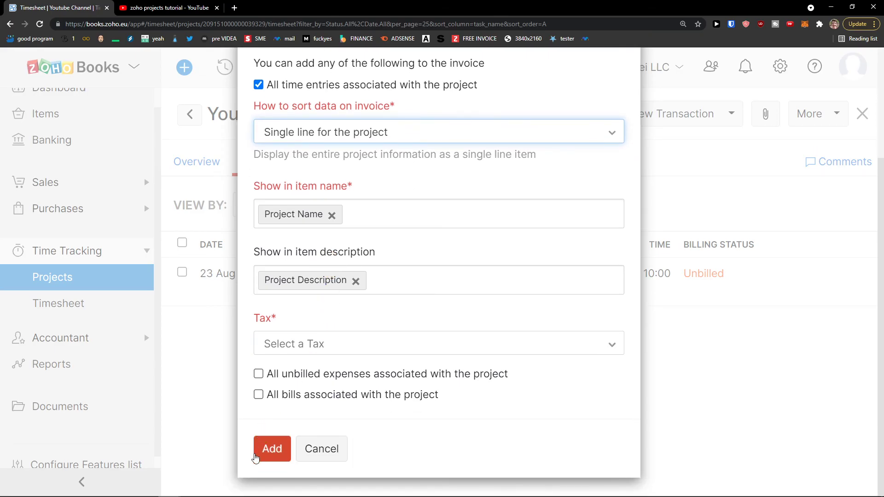
{"action": "left_click", "coordinate": [271, 449]}
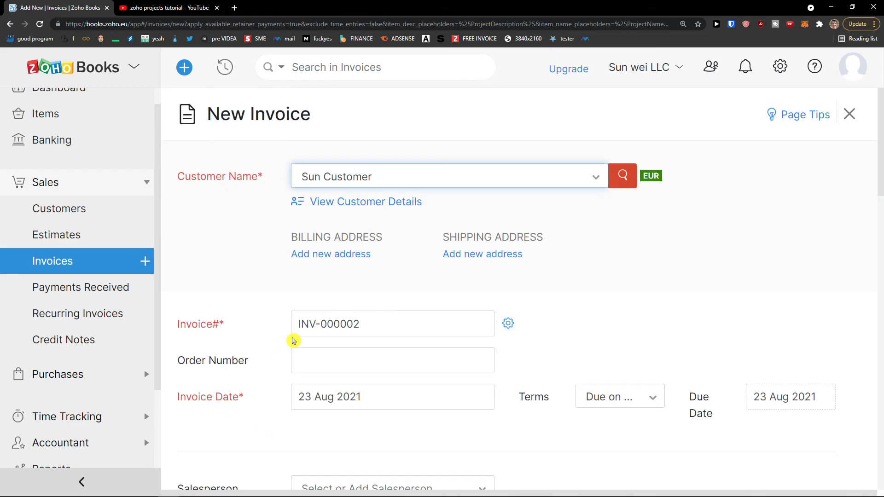
Review draft invoice INV-000002 for 10 hours at 50 (500,00), then go to Projects.
{"action": "scroll", "coordinate": [325, 290], "scroll_direction": "down", "scroll_amount": 9}
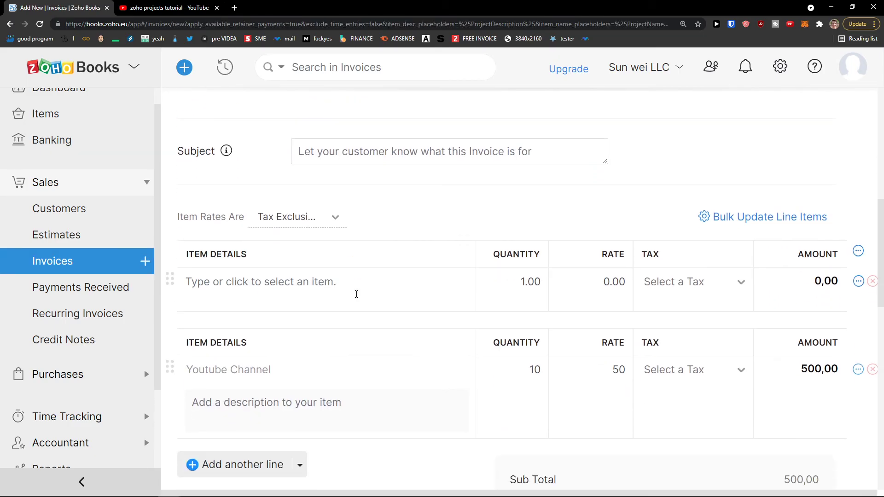
{"action": "left_click", "coordinate": [306, 292]}
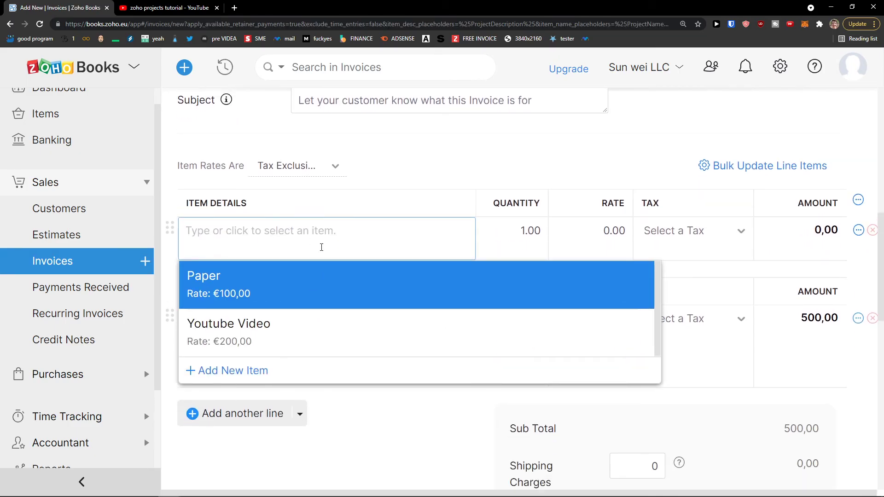
{"action": "scroll", "coordinate": [338, 253], "scroll_direction": "up", "scroll_amount": 3}
{"action": "scroll", "coordinate": [284, 281], "scroll_direction": "up", "scroll_amount": 6}
{"action": "scroll", "coordinate": [283, 285], "scroll_direction": "down", "scroll_amount": 3}
{"action": "scroll", "coordinate": [283, 286], "scroll_direction": "down", "scroll_amount": 7}
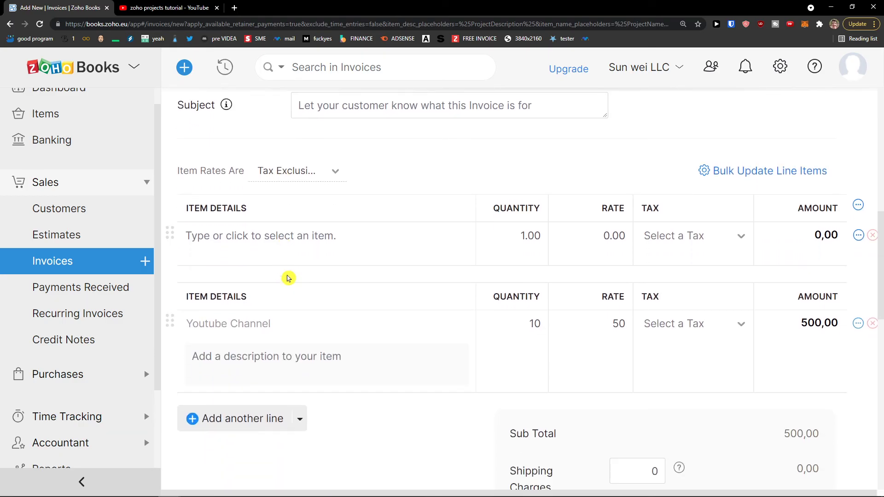
{"action": "scroll", "coordinate": [293, 264], "scroll_direction": "down", "scroll_amount": 5}
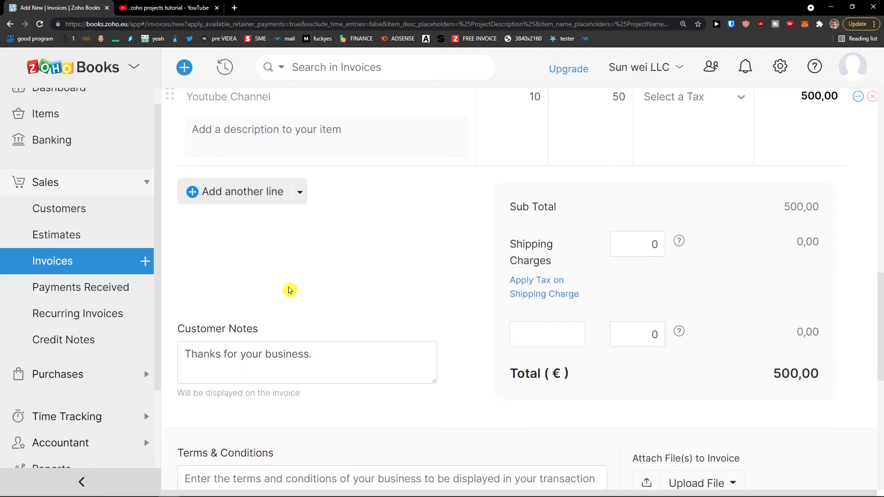
{"action": "scroll", "coordinate": [116, 326], "scroll_direction": "down", "scroll_amount": 2}
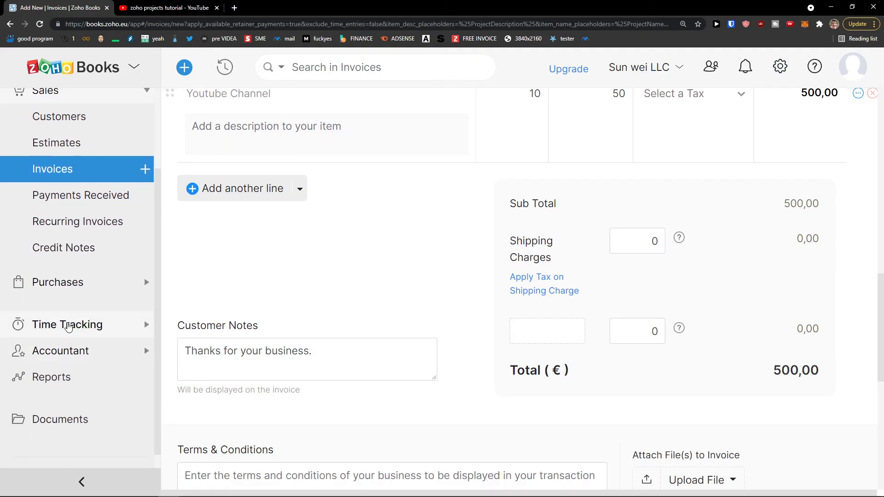
{"action": "left_click", "coordinate": [73, 324]}
{"action": "left_click", "coordinate": [57, 233]}
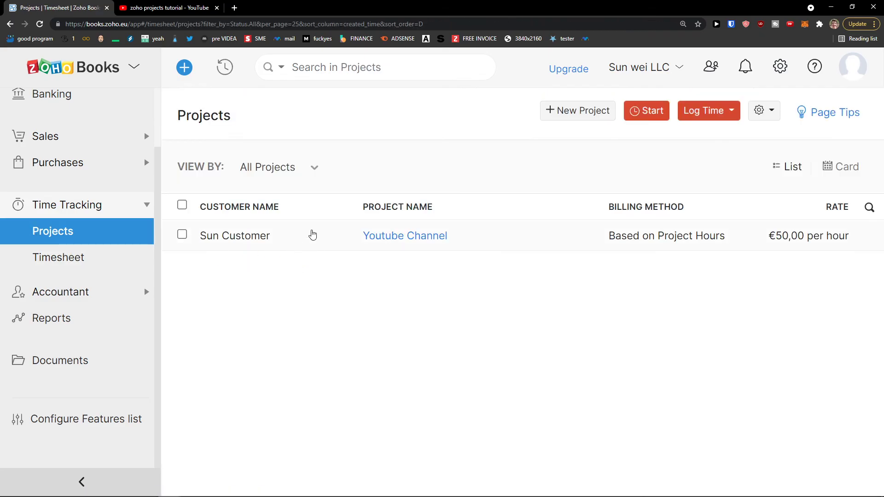
Open the Youtube Channel project and review its Overview.
{"action": "left_click", "coordinate": [311, 233]}
{"action": "scroll", "coordinate": [414, 245], "scroll_direction": "down", "scroll_amount": 4}
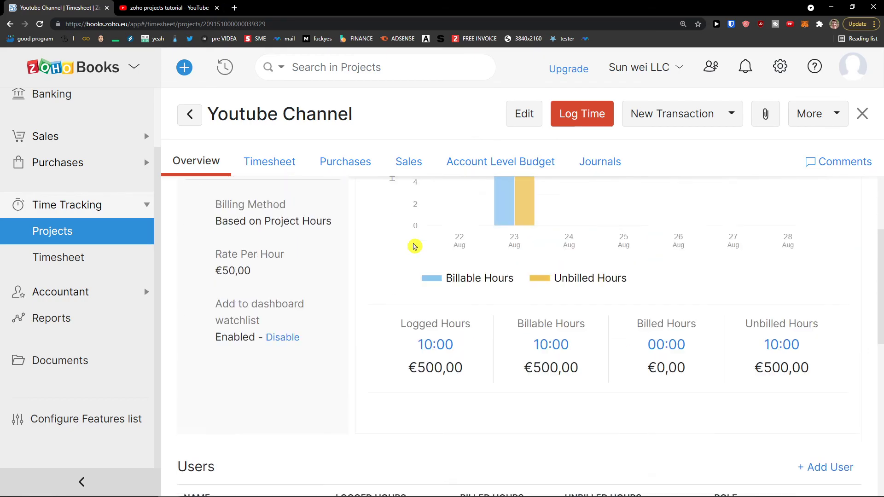
{"action": "scroll", "coordinate": [500, 244], "scroll_direction": "up", "scroll_amount": 2}
{"action": "scroll", "coordinate": [501, 243], "scroll_direction": "up", "scroll_amount": 1}
{"action": "scroll", "coordinate": [507, 237], "scroll_direction": "down", "scroll_amount": 2}
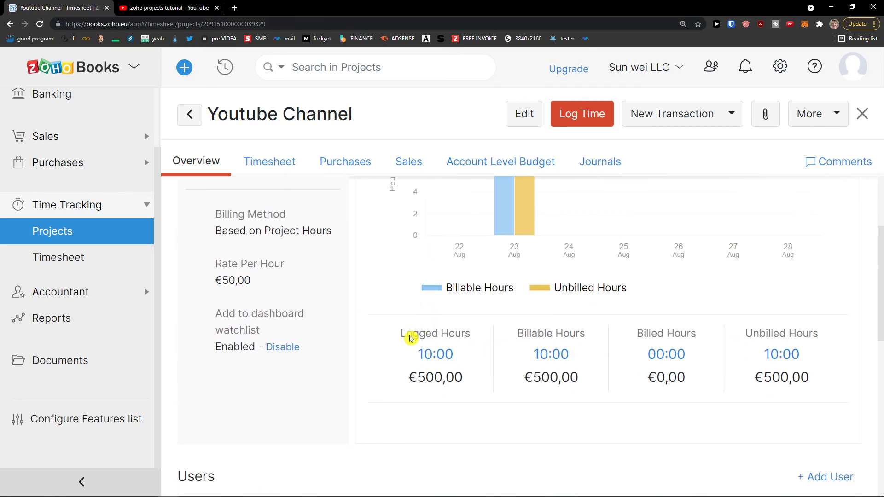
{"action": "scroll", "coordinate": [523, 295], "scroll_direction": "up", "scroll_amount": 2}
{"action": "scroll", "coordinate": [511, 263], "scroll_direction": "down", "scroll_amount": 2}
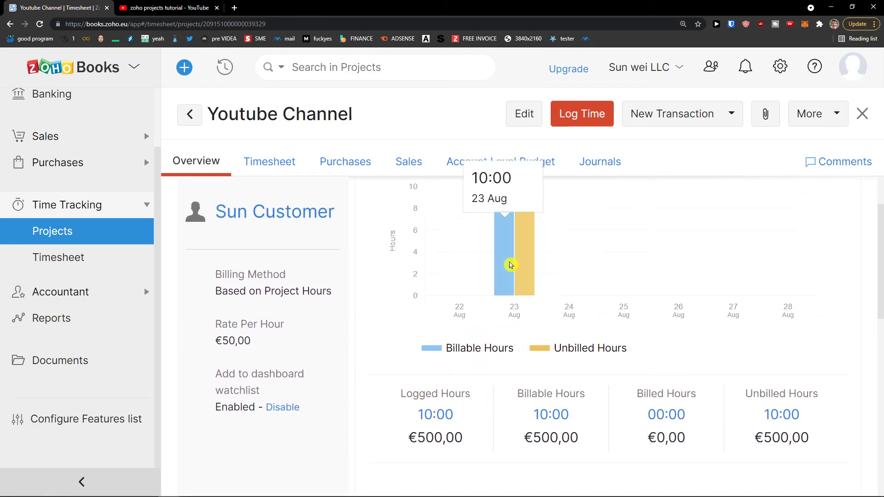
{"action": "scroll", "coordinate": [510, 237], "scroll_direction": "down", "scroll_amount": 5}
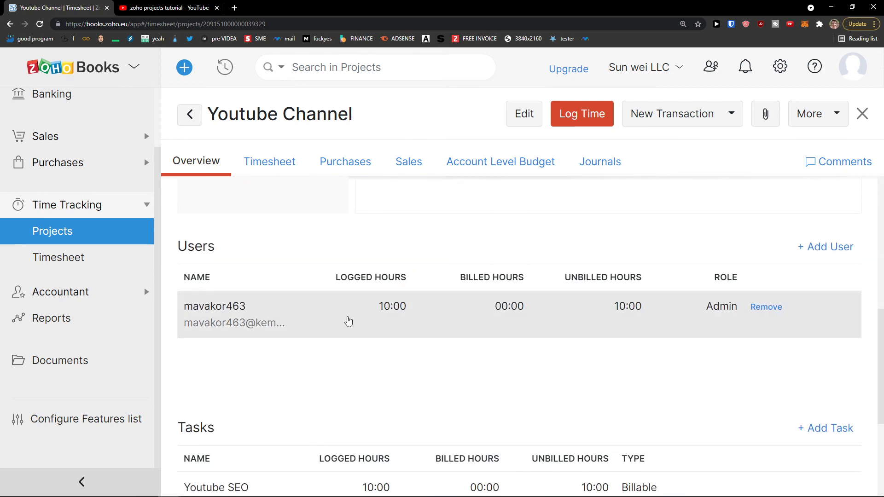
{"action": "scroll", "coordinate": [346, 321], "scroll_direction": "down", "scroll_amount": 2}
{"action": "scroll", "coordinate": [346, 320], "scroll_direction": "down", "scroll_amount": 2}
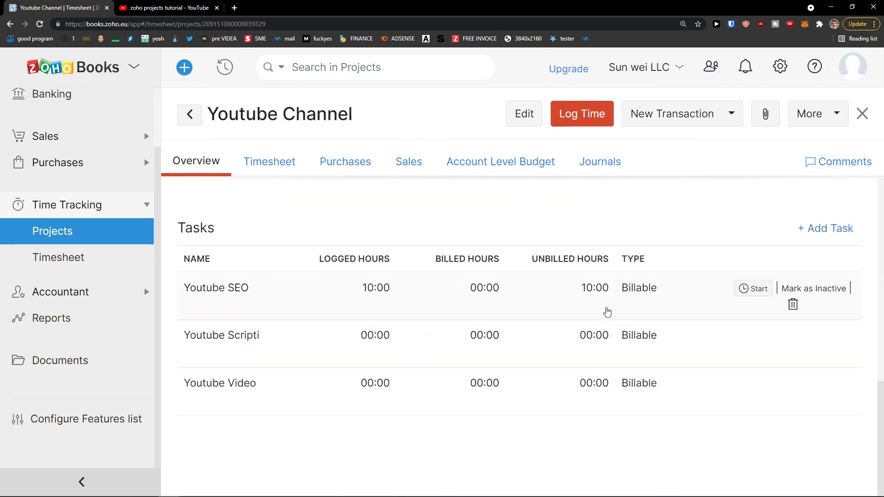
{"action": "scroll", "coordinate": [515, 274], "scroll_direction": "up", "scroll_amount": 7}
{"action": "scroll", "coordinate": [456, 277], "scroll_direction": "down", "scroll_amount": 2}
{"action": "scroll", "coordinate": [428, 276], "scroll_direction": "down", "scroll_amount": 1}
{"action": "scroll", "coordinate": [410, 325], "scroll_direction": "up", "scroll_amount": 4}
{"action": "scroll", "coordinate": [440, 288], "scroll_direction": "down", "scroll_amount": 2}
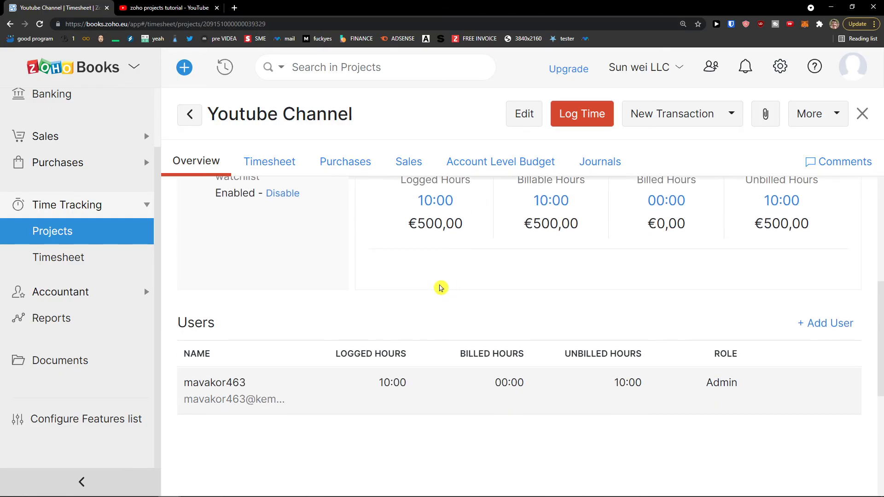
Open and cancel the member editor, then view the project's Timesheet tab.
{"action": "left_click", "coordinate": [524, 390]}
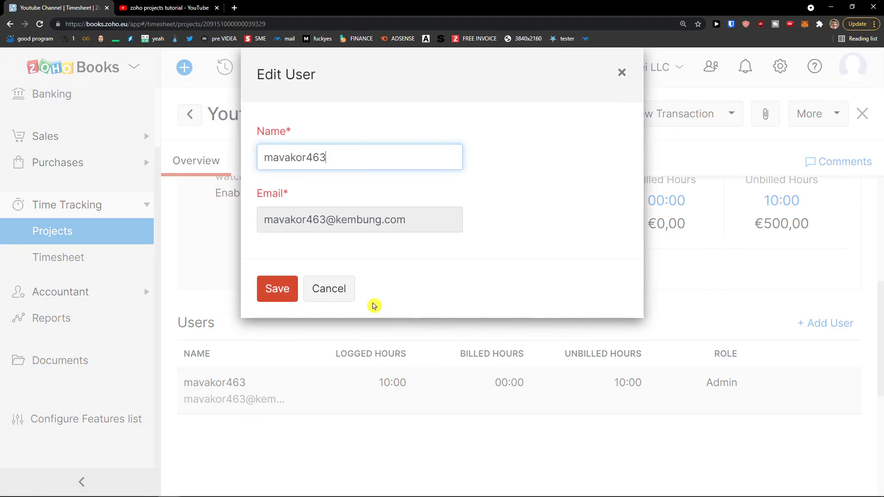
{"action": "left_click", "coordinate": [328, 288]}
{"action": "scroll", "coordinate": [446, 275], "scroll_direction": "up", "scroll_amount": 5}
{"action": "left_click", "coordinate": [285, 166]}
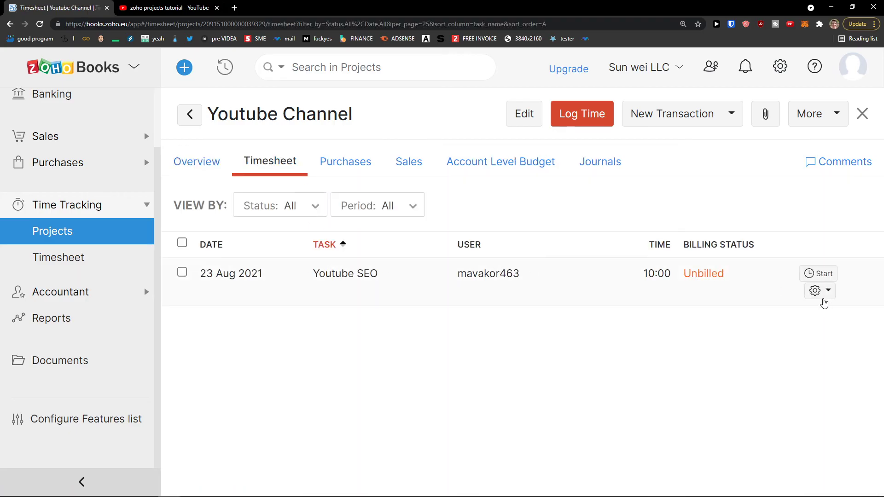
Check the entry's actions and the Purchases and Sales tabs, then begin a new time log.
{"action": "left_click", "coordinate": [822, 295]}
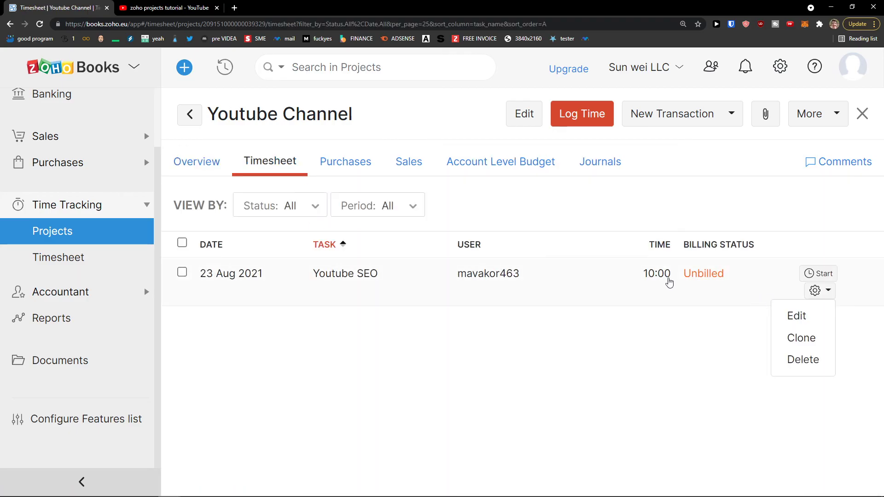
{"action": "left_click", "coordinate": [351, 165]}
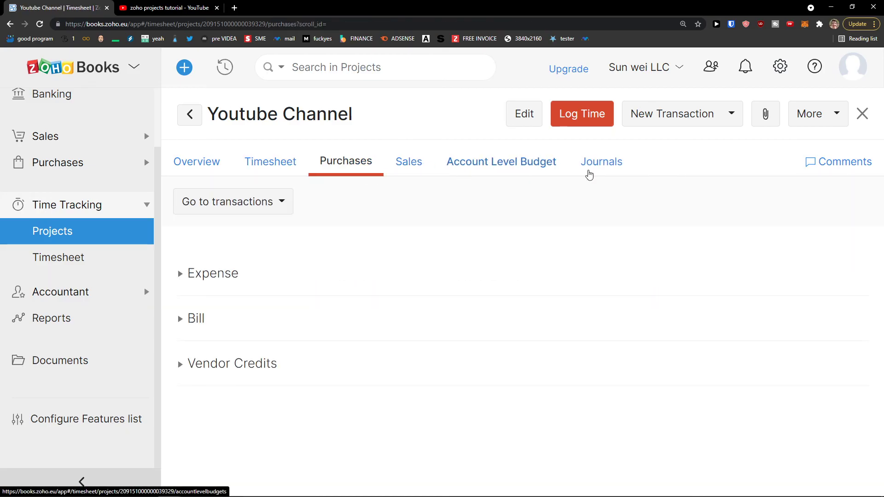
{"action": "scroll", "coordinate": [622, 294], "scroll_direction": "down", "scroll_amount": 3}
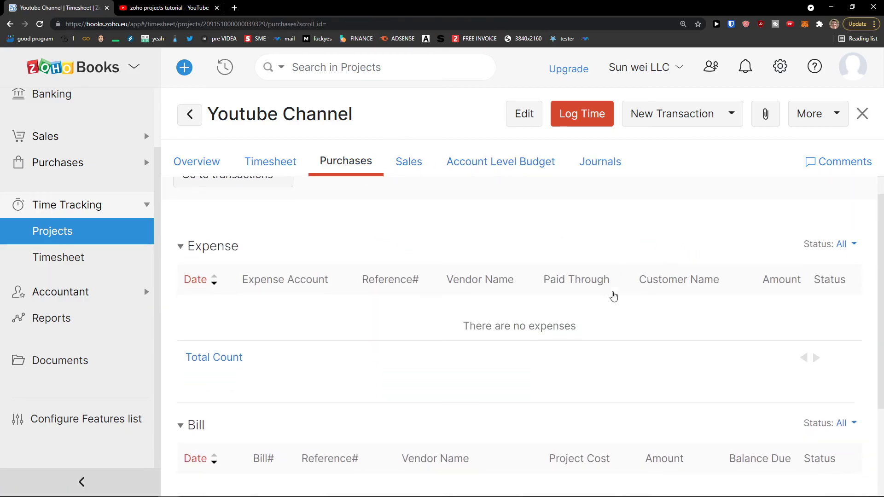
{"action": "left_click", "coordinate": [416, 164]}
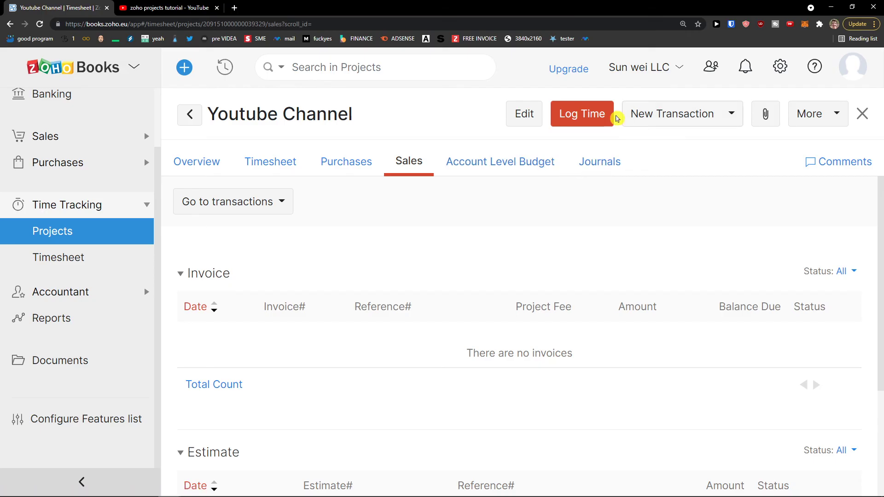
{"action": "left_click", "coordinate": [573, 116]}
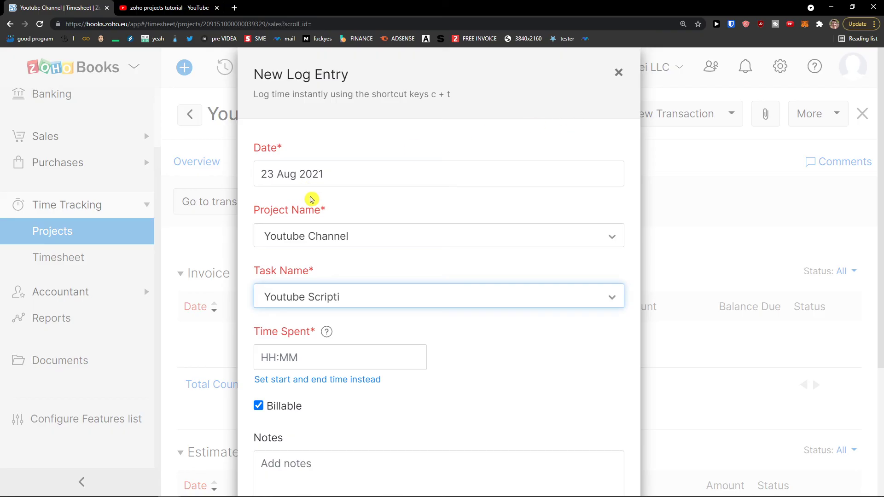
Discard the new time entry and open the All Timesheet list.
{"action": "scroll", "coordinate": [382, 279], "scroll_direction": "down", "scroll_amount": 4}
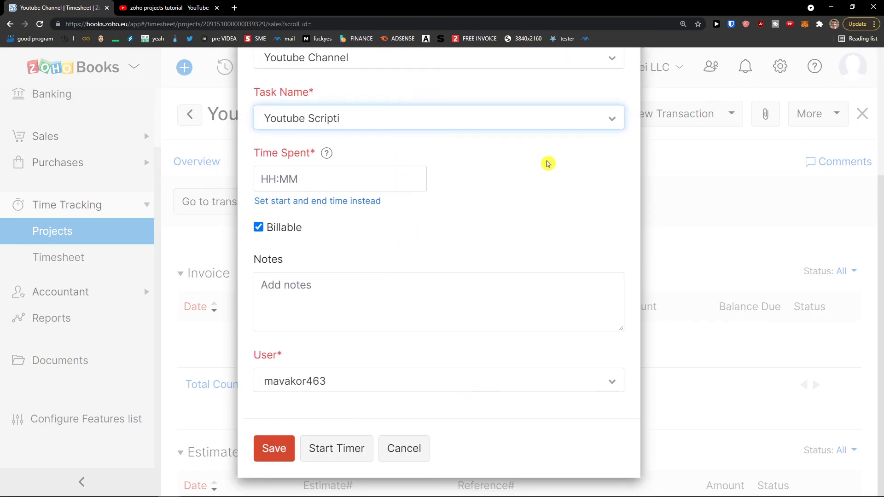
{"action": "scroll", "coordinate": [542, 234], "scroll_direction": "up", "scroll_amount": 4}
{"action": "left_click", "coordinate": [618, 71]}
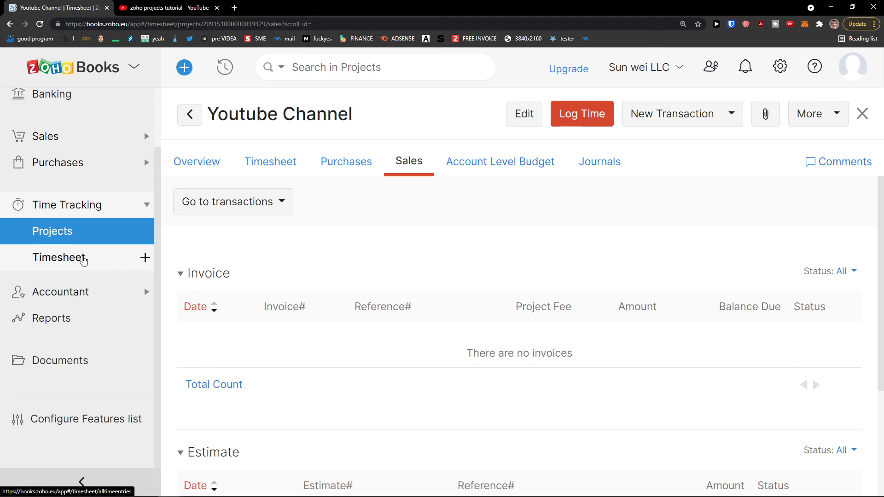
{"action": "left_click", "coordinate": [82, 260]}
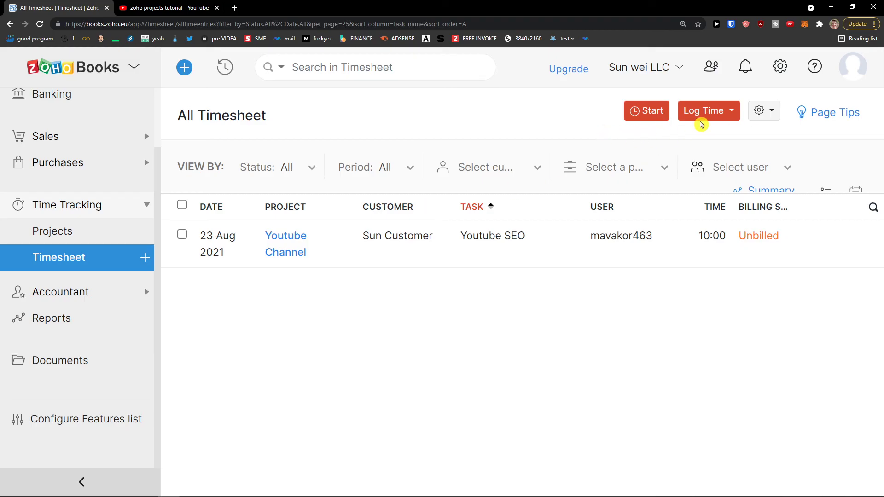
Check the time-logging options and the entry's actions, then expand the Accountant section.
{"action": "left_click", "coordinate": [714, 115]}
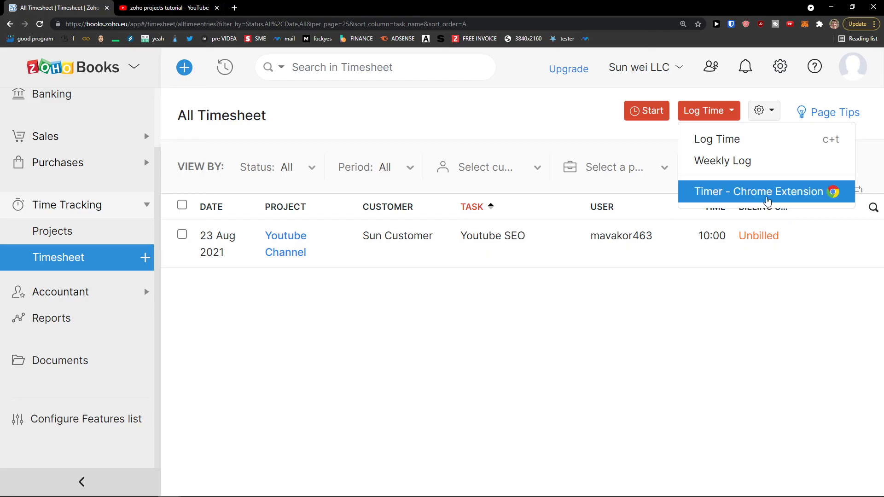
{"action": "left_click", "coordinate": [832, 258]}
{"action": "left_click", "coordinate": [591, 282]}
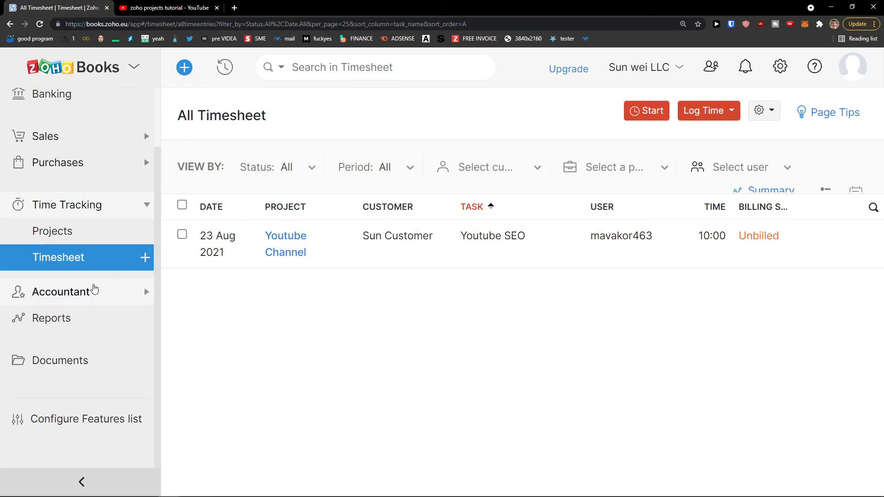
{"action": "left_click", "coordinate": [94, 291]}
{"action": "scroll", "coordinate": [101, 303], "scroll_direction": "down", "scroll_amount": 2}
{"action": "scroll", "coordinate": [103, 302], "scroll_direction": "up", "scroll_amount": 1}
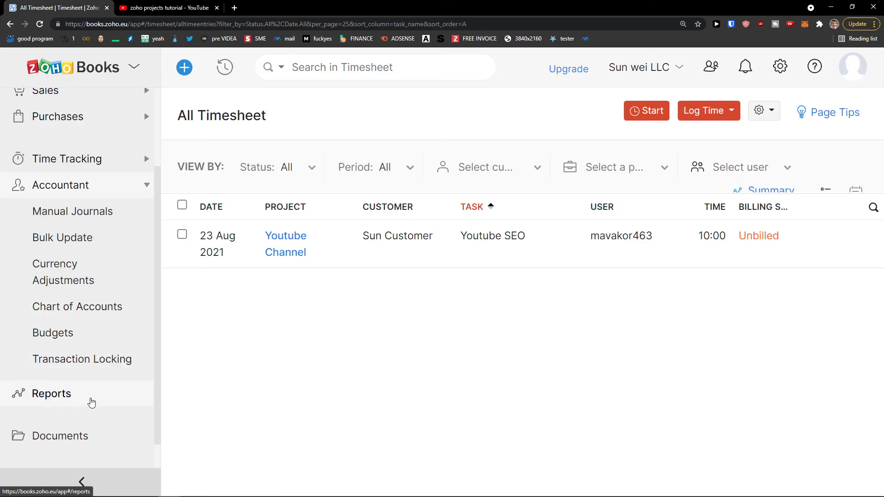
Open the Sales by Item report for Aug 2021, showing Youtube Video at €800,00.
{"action": "left_click", "coordinate": [92, 395]}
{"action": "scroll", "coordinate": [276, 267], "scroll_direction": "down", "scroll_amount": 1}
{"action": "scroll", "coordinate": [271, 258], "scroll_direction": "up", "scroll_amount": 1}
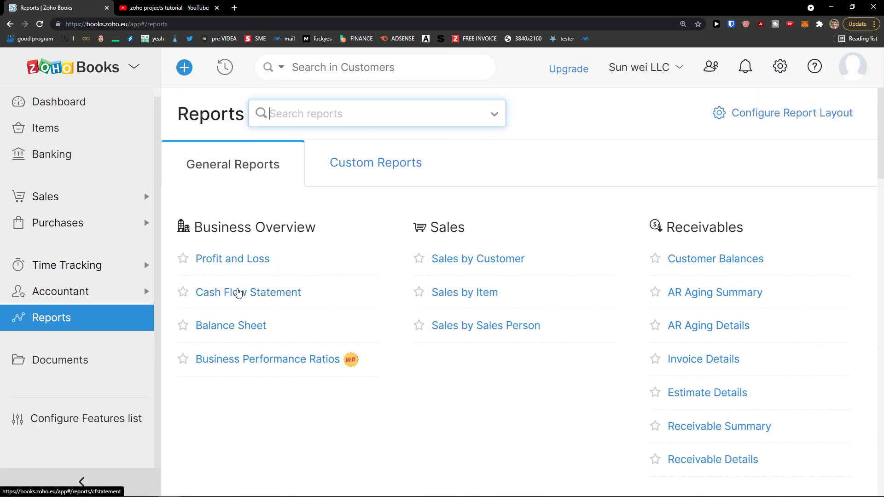
{"action": "scroll", "coordinate": [387, 316], "scroll_direction": "down", "scroll_amount": 1}
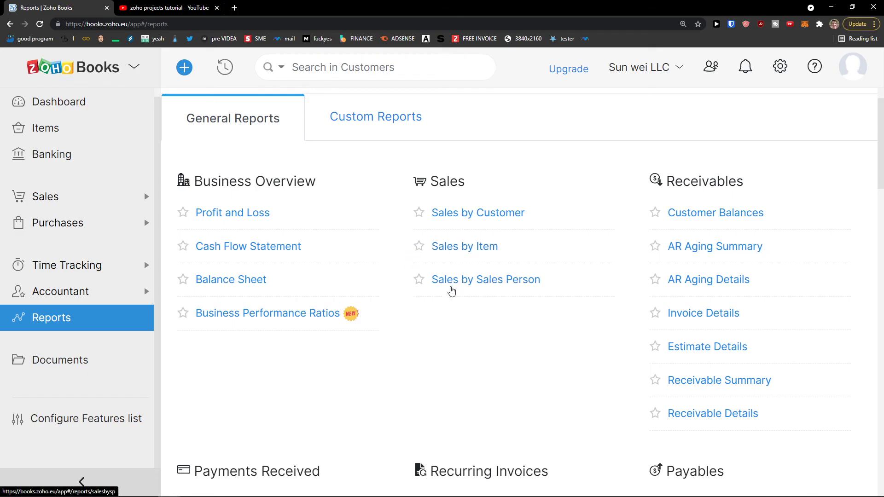
{"action": "scroll", "coordinate": [452, 285], "scroll_direction": "down", "scroll_amount": 1}
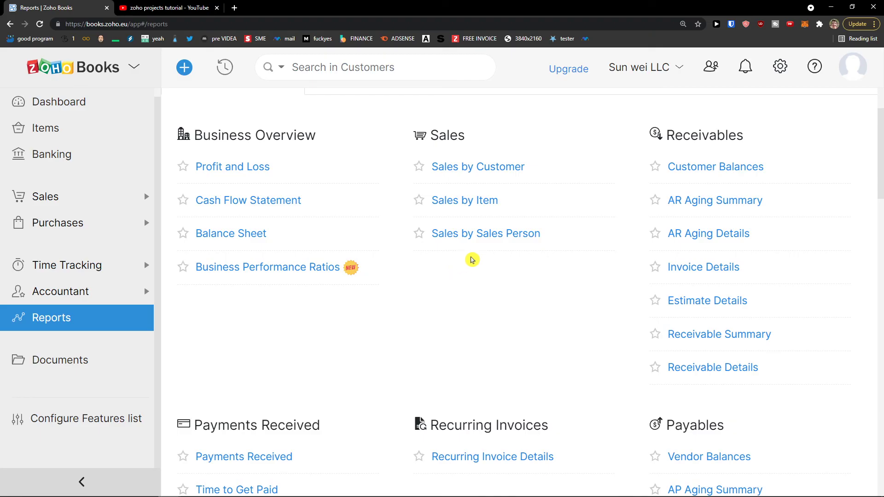
{"action": "left_click", "coordinate": [469, 201]}
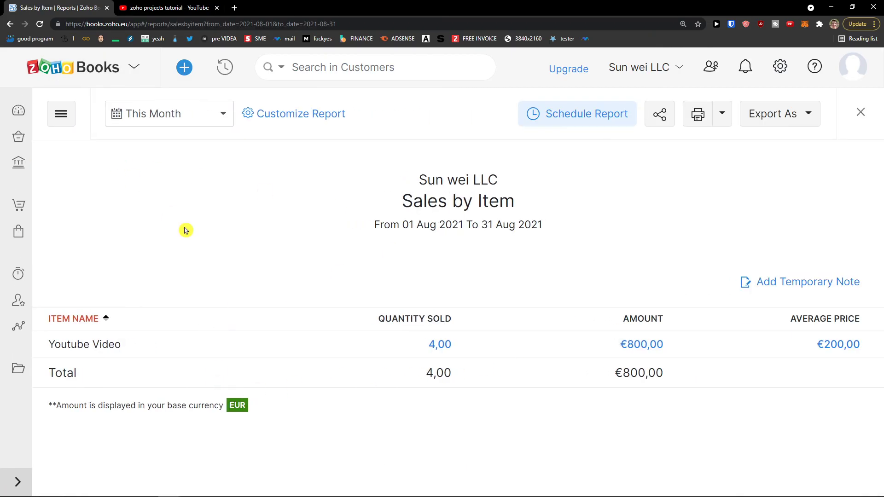
Open the August 2021 Profit and Loss report and scroll through it.
{"action": "left_click", "coordinate": [11, 26]}
{"action": "left_click", "coordinate": [232, 261]}
{"action": "scroll", "coordinate": [263, 201], "scroll_direction": "down", "scroll_amount": 3}
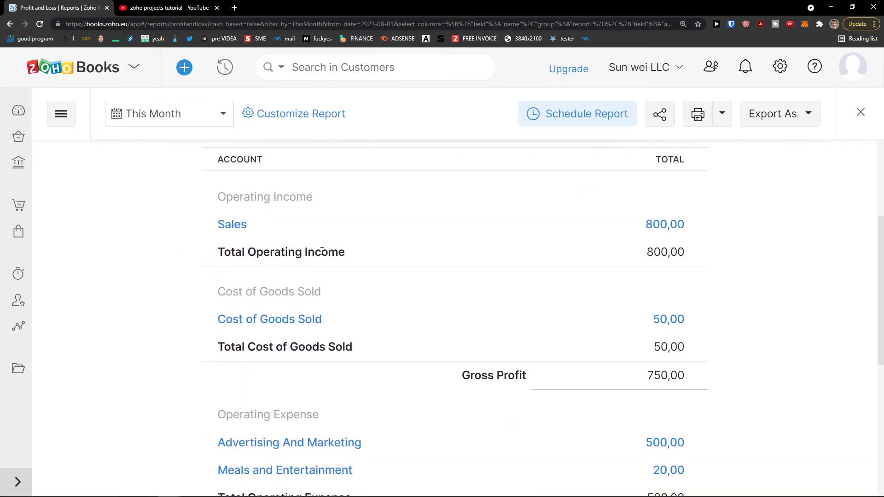
{"action": "scroll", "coordinate": [532, 277], "scroll_direction": "down", "scroll_amount": 5}
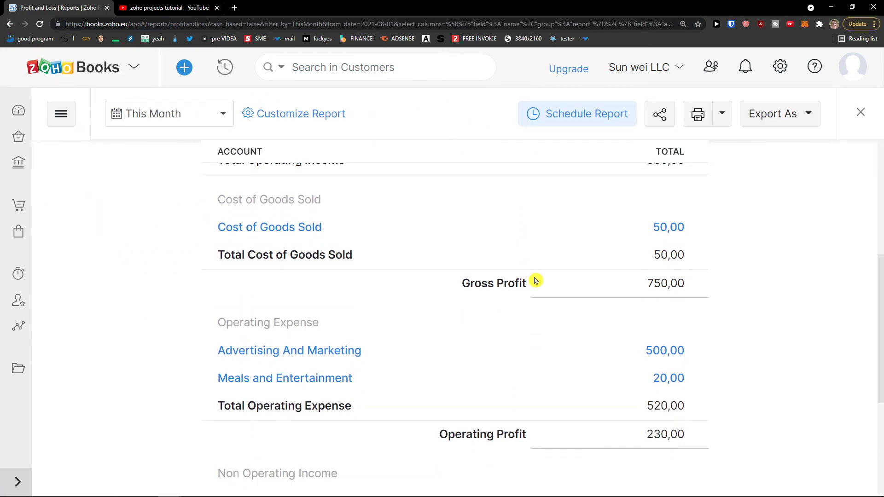
{"action": "scroll", "coordinate": [575, 254], "scroll_direction": "up", "scroll_amount": 1}
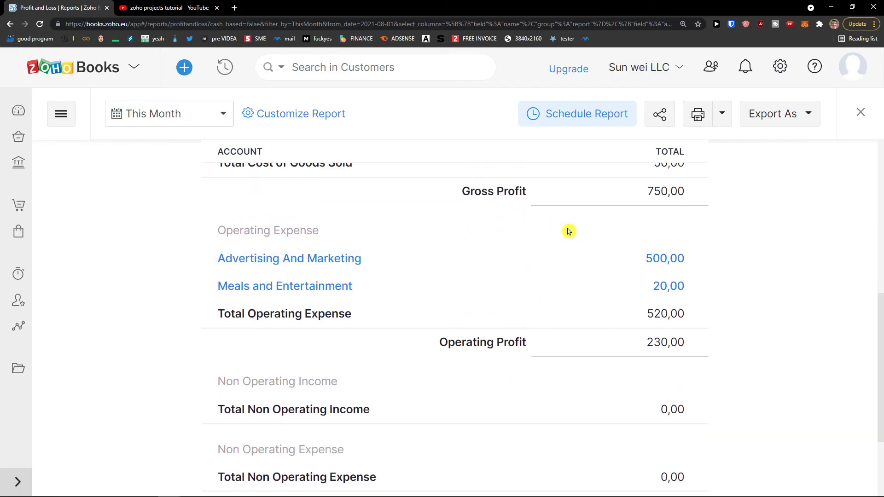
{"action": "scroll", "coordinate": [665, 266], "scroll_direction": "down", "scroll_amount": 1}
{"action": "scroll", "coordinate": [663, 267], "scroll_direction": "down", "scroll_amount": 2}
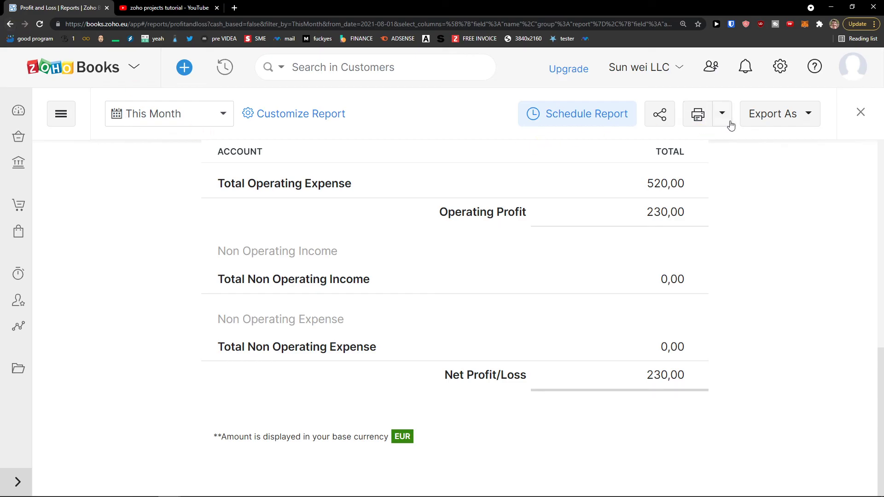
Export it without a password as profit_and_loss.pdf and check the PDF's 230,00 net profit.
{"action": "left_click", "coordinate": [786, 121]}
{"action": "left_click", "coordinate": [751, 158]}
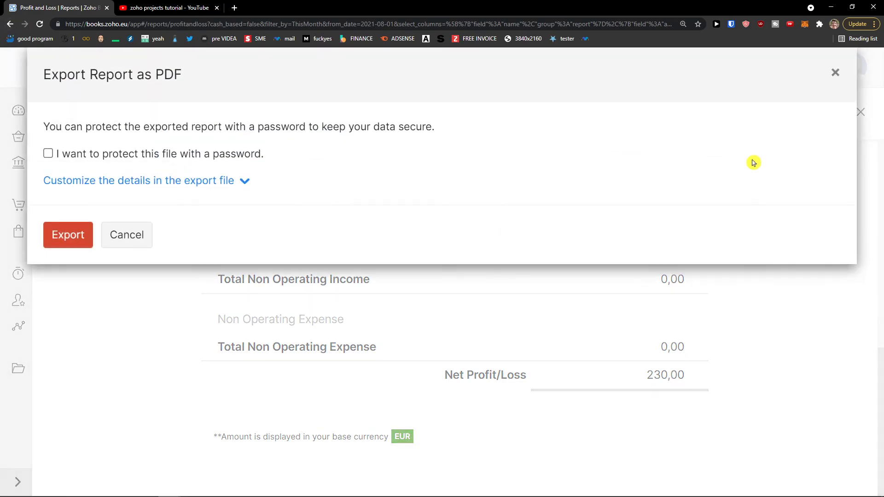
{"action": "left_click", "coordinate": [79, 230]}
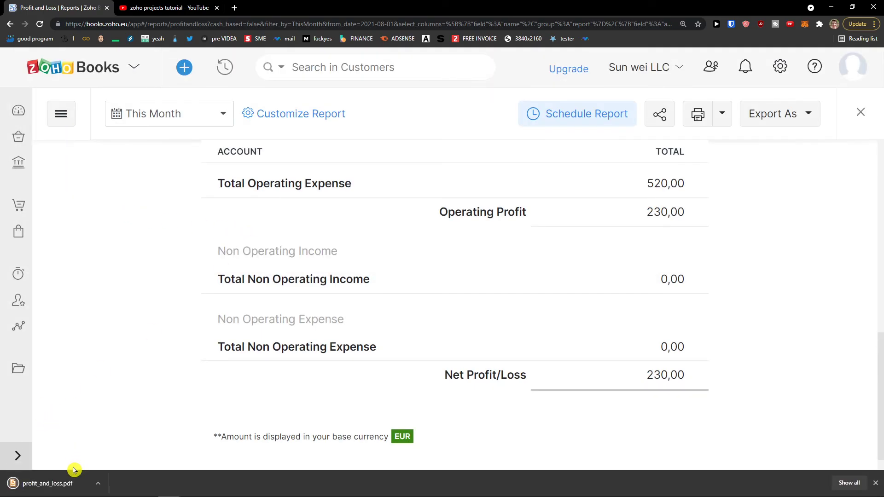
{"action": "left_click", "coordinate": [51, 487]}
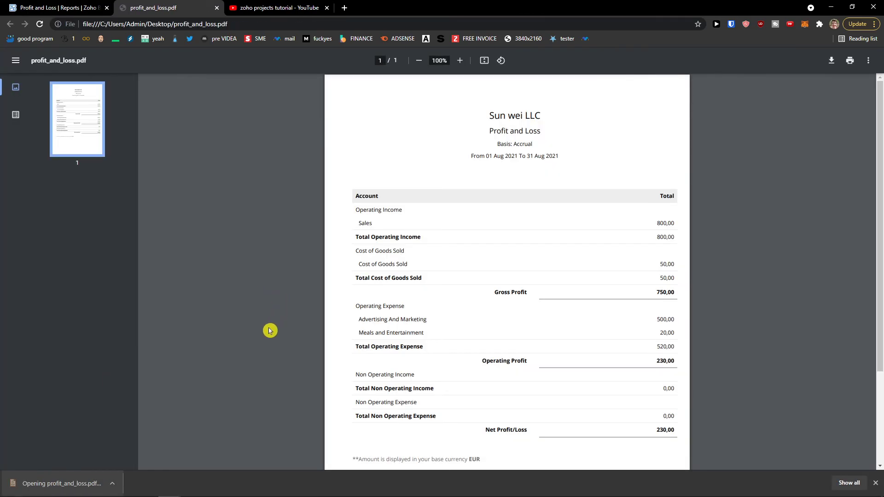
{"action": "scroll", "coordinate": [267, 336], "scroll_direction": "down", "scroll_amount": 1}
{"action": "scroll", "coordinate": [265, 333], "scroll_direction": "up", "scroll_amount": 1}
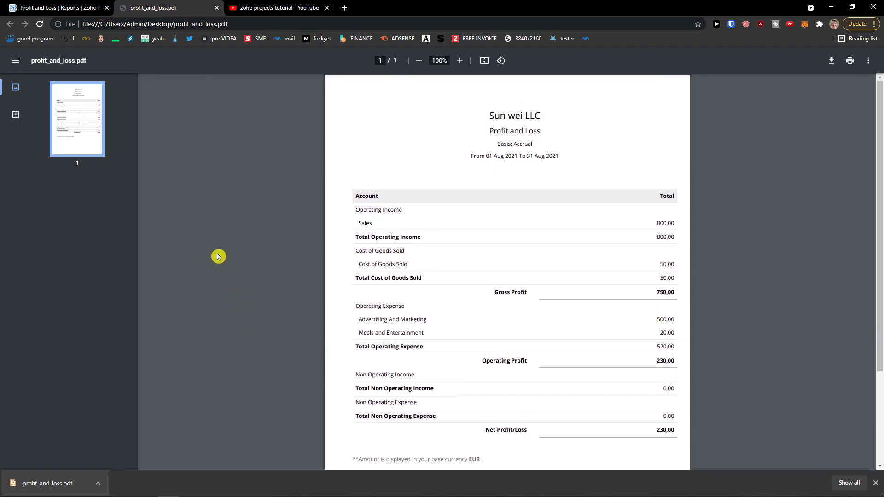
{"action": "left_click", "coordinate": [217, 8]}
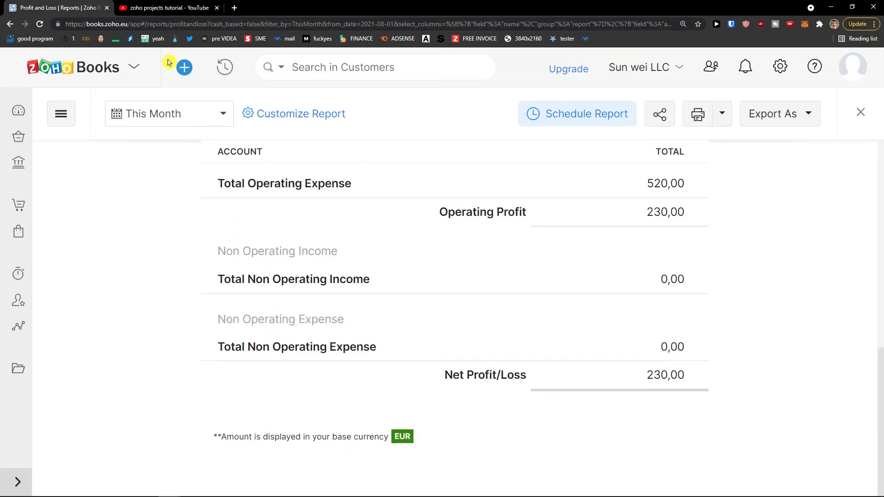
Expand the labelled sidebar and open the Reports overview.
{"action": "scroll", "coordinate": [310, 253], "scroll_direction": "up", "scroll_amount": 10}
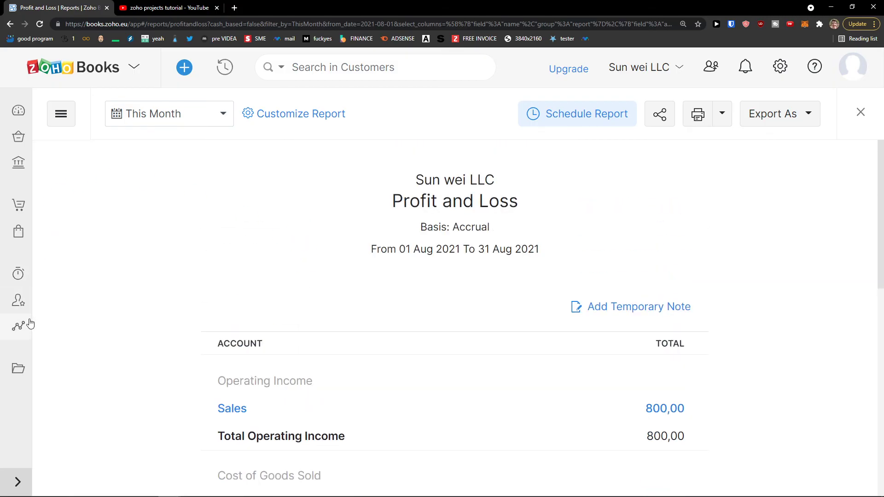
{"action": "left_click", "coordinate": [23, 295]}
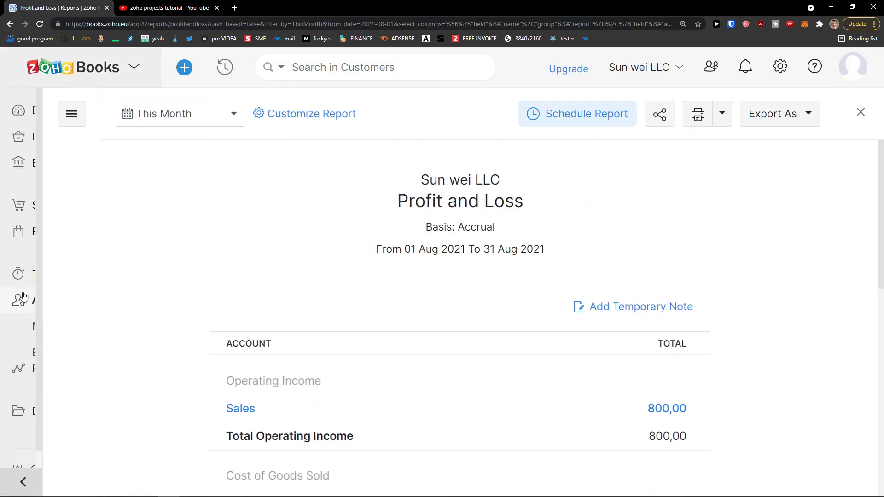
{"action": "scroll", "coordinate": [27, 304], "scroll_direction": "down", "scroll_amount": 4}
{"action": "left_click", "coordinate": [65, 317]}
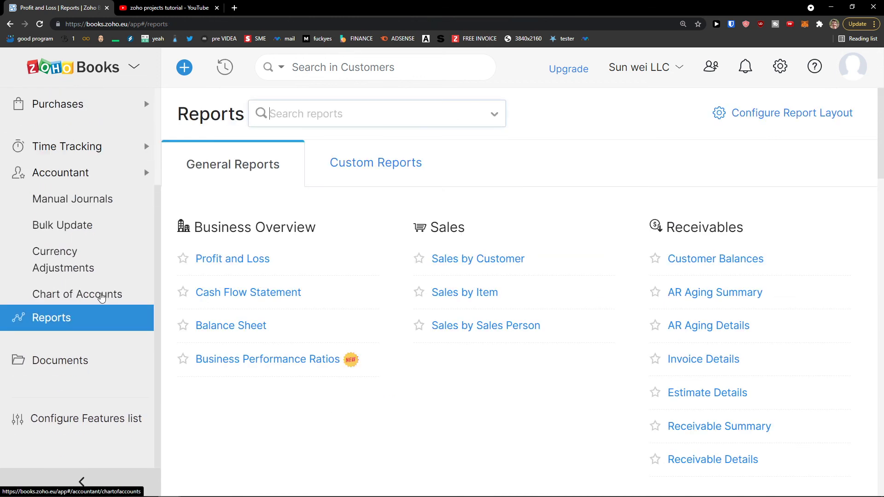
{"action": "scroll", "coordinate": [355, 308], "scroll_direction": "down", "scroll_amount": 5}
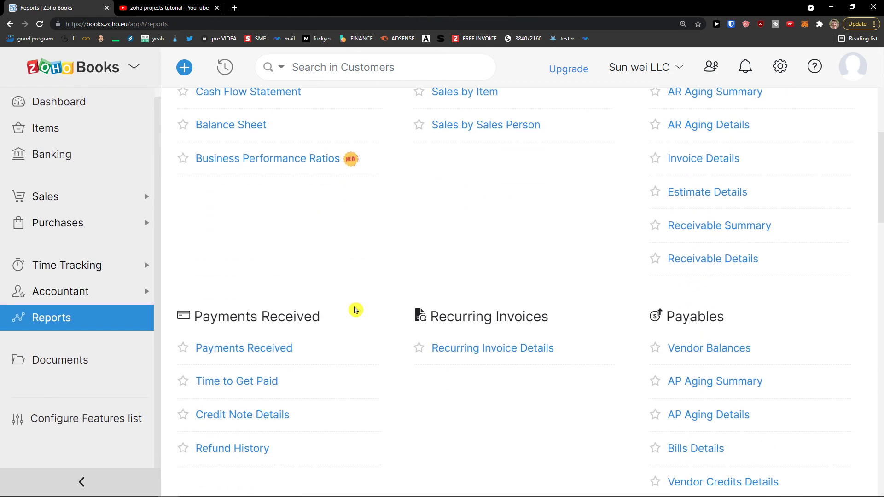
{"action": "scroll", "coordinate": [355, 308], "scroll_direction": "down", "scroll_amount": 1}
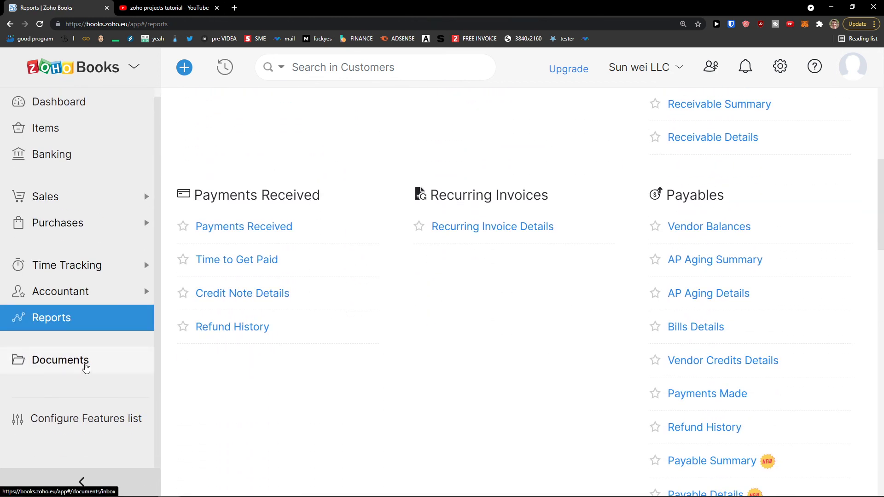
{"action": "scroll", "coordinate": [447, 348], "scroll_direction": "down", "scroll_amount": 2}
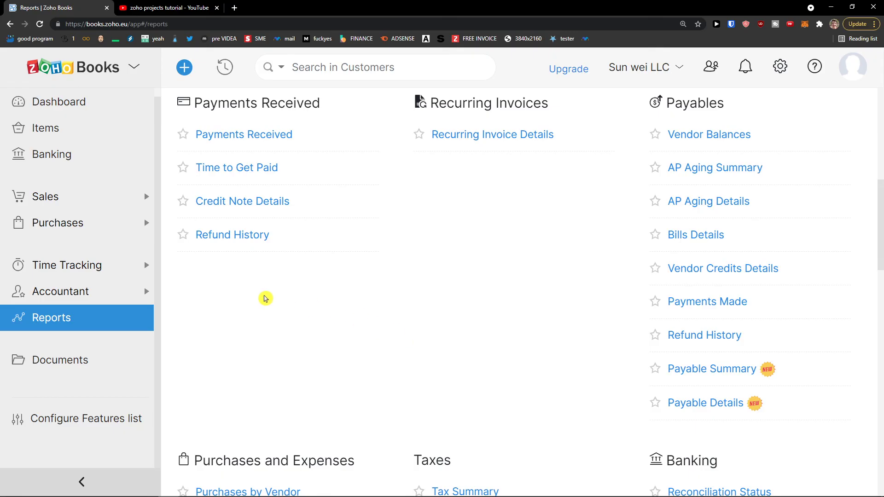
Confirm All Documents holds no documents, then go back to Reports.
{"action": "left_click", "coordinate": [85, 362]}
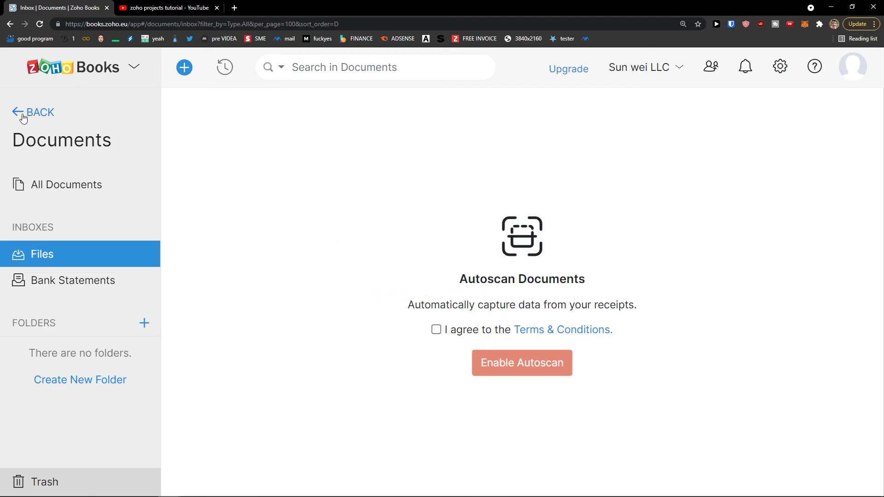
{"action": "left_click", "coordinate": [45, 191]}
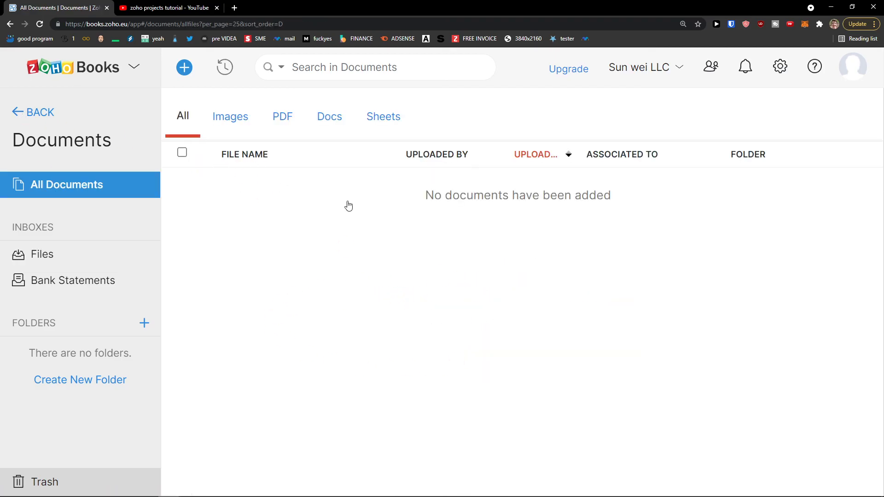
{"action": "left_click", "coordinate": [38, 112]}
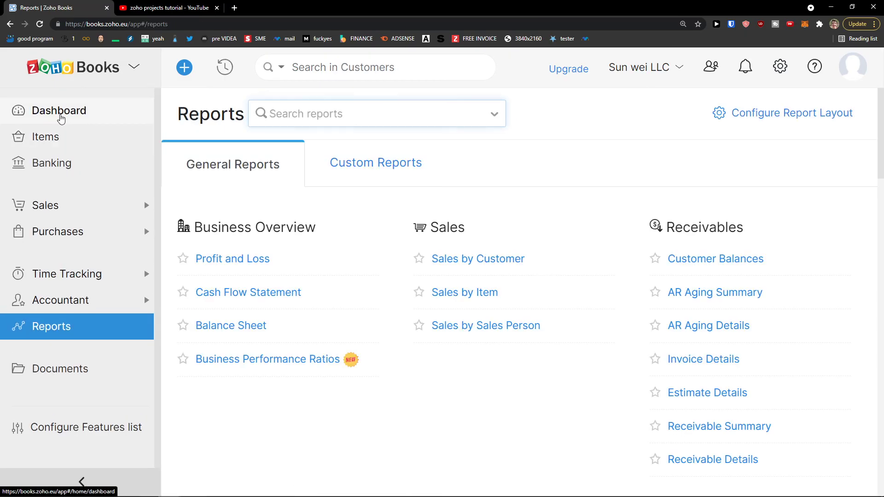
On the Dashboard, review income €800,00, expenses €570,00 and top expense Advertising And Marketing (€500,00).
{"action": "left_click", "coordinate": [59, 113]}
{"action": "scroll", "coordinate": [495, 245], "scroll_direction": "down", "scroll_amount": 4}
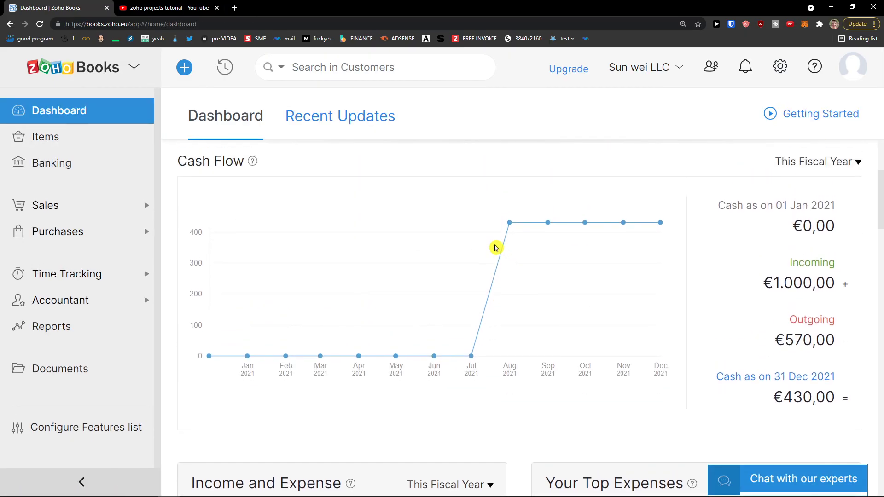
{"action": "scroll", "coordinate": [754, 290], "scroll_direction": "down", "scroll_amount": 1}
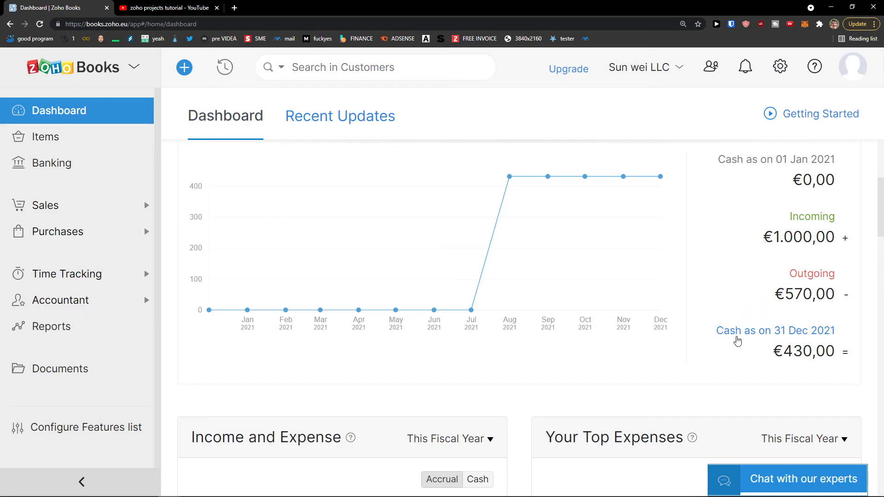
{"action": "scroll", "coordinate": [732, 338], "scroll_direction": "down", "scroll_amount": 2}
{"action": "scroll", "coordinate": [737, 340], "scroll_direction": "down", "scroll_amount": 3}
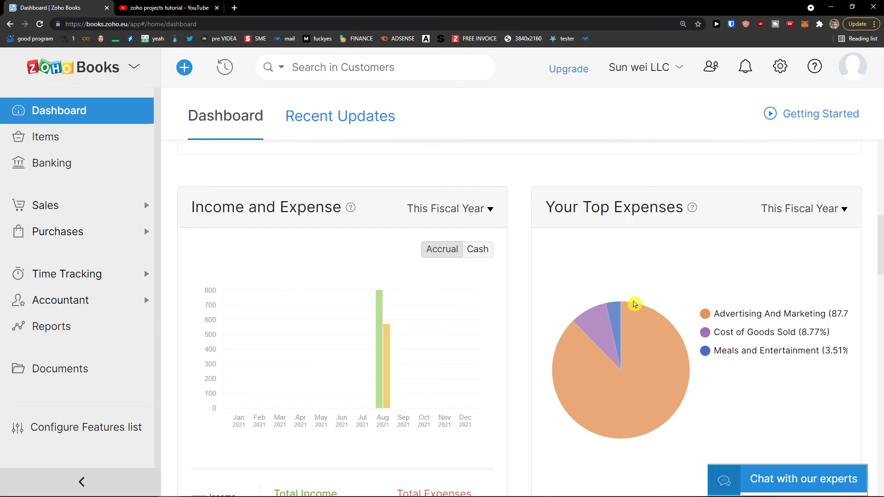
{"action": "scroll", "coordinate": [622, 300], "scroll_direction": "down", "scroll_amount": 1}
{"action": "left_click_drag", "start_coordinate": [730, 268], "coordinate": [691, 257]}
{"action": "left_click", "coordinate": [689, 257]}
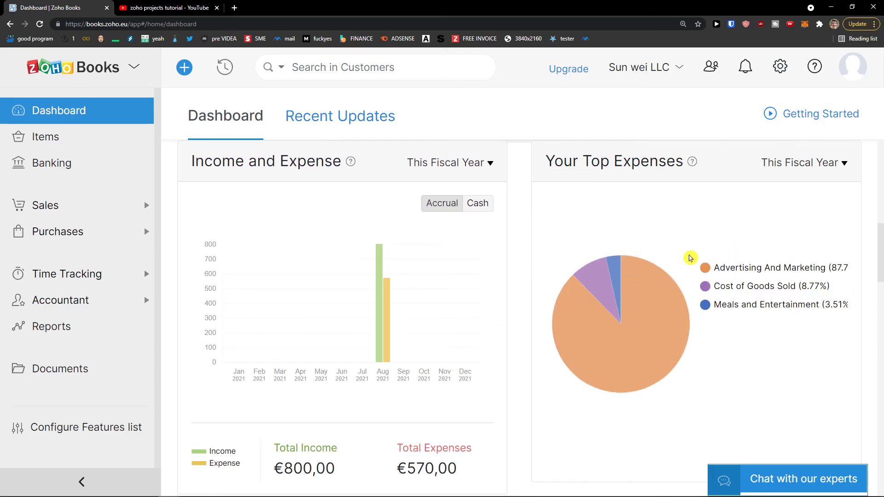
Scroll down to the Projects panel showing the project's 10:00 unbilled hours.
{"action": "scroll", "coordinate": [690, 260], "scroll_direction": "down", "scroll_amount": 2}
{"action": "scroll", "coordinate": [690, 261], "scroll_direction": "down", "scroll_amount": 2}
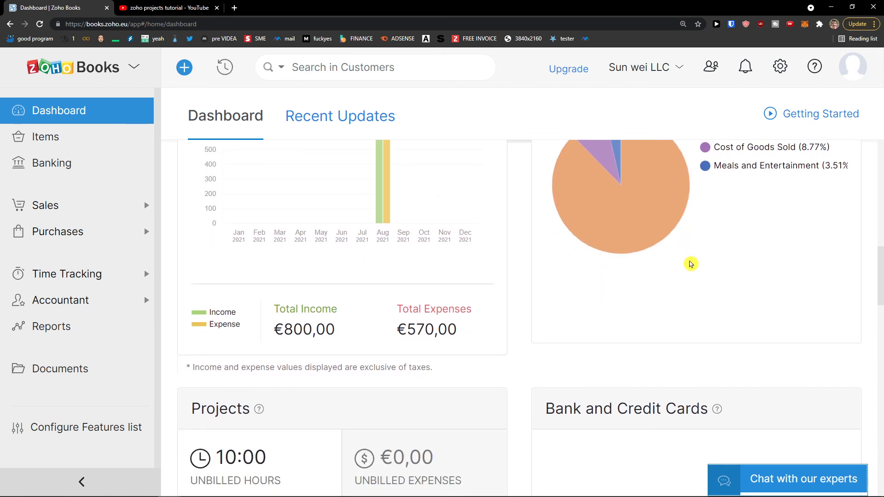
{"action": "scroll", "coordinate": [691, 264], "scroll_direction": "down", "scroll_amount": 1}
{"action": "scroll", "coordinate": [691, 264], "scroll_direction": "down", "scroll_amount": 1}
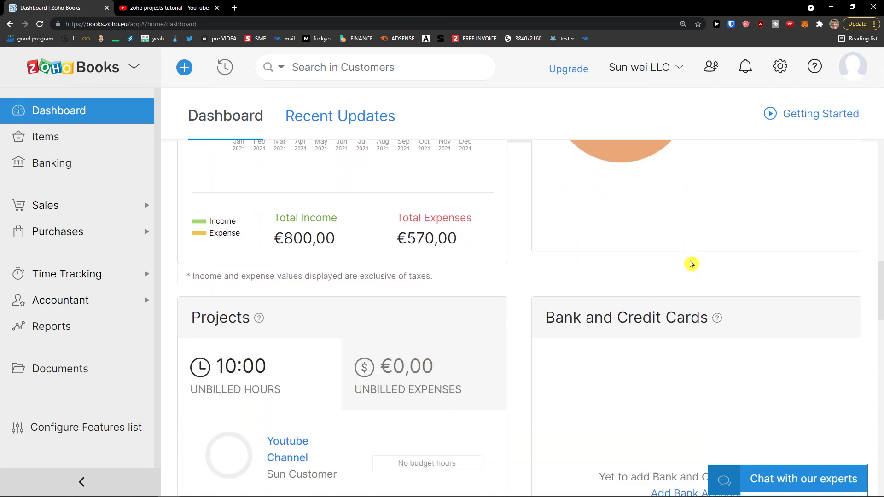
{"action": "scroll", "coordinate": [691, 264], "scroll_direction": "up", "scroll_amount": 4}
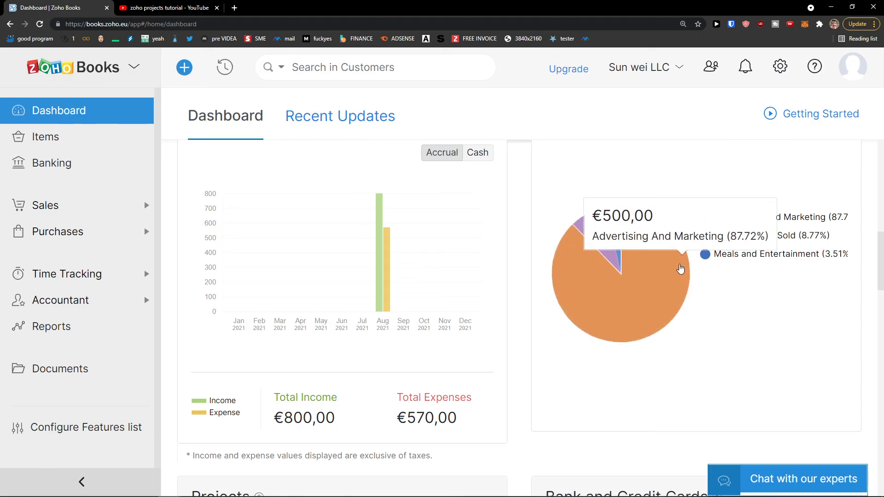
{"action": "scroll", "coordinate": [690, 270], "scroll_direction": "down", "scroll_amount": 3}
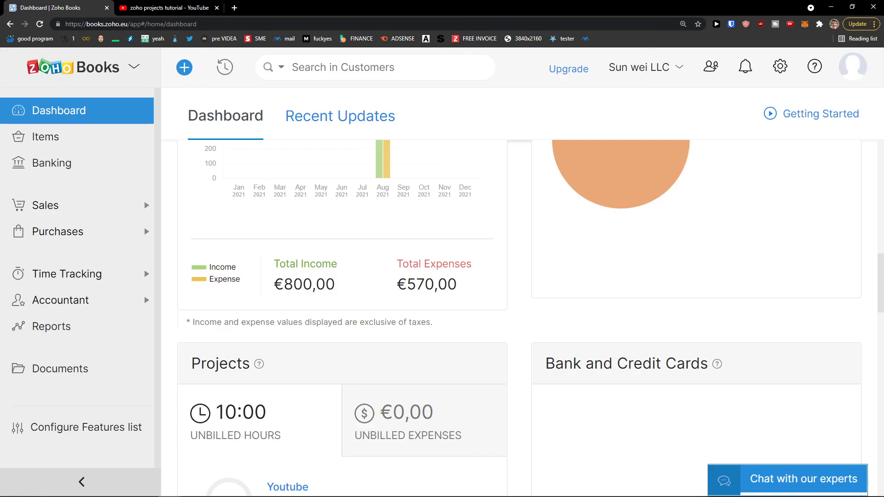